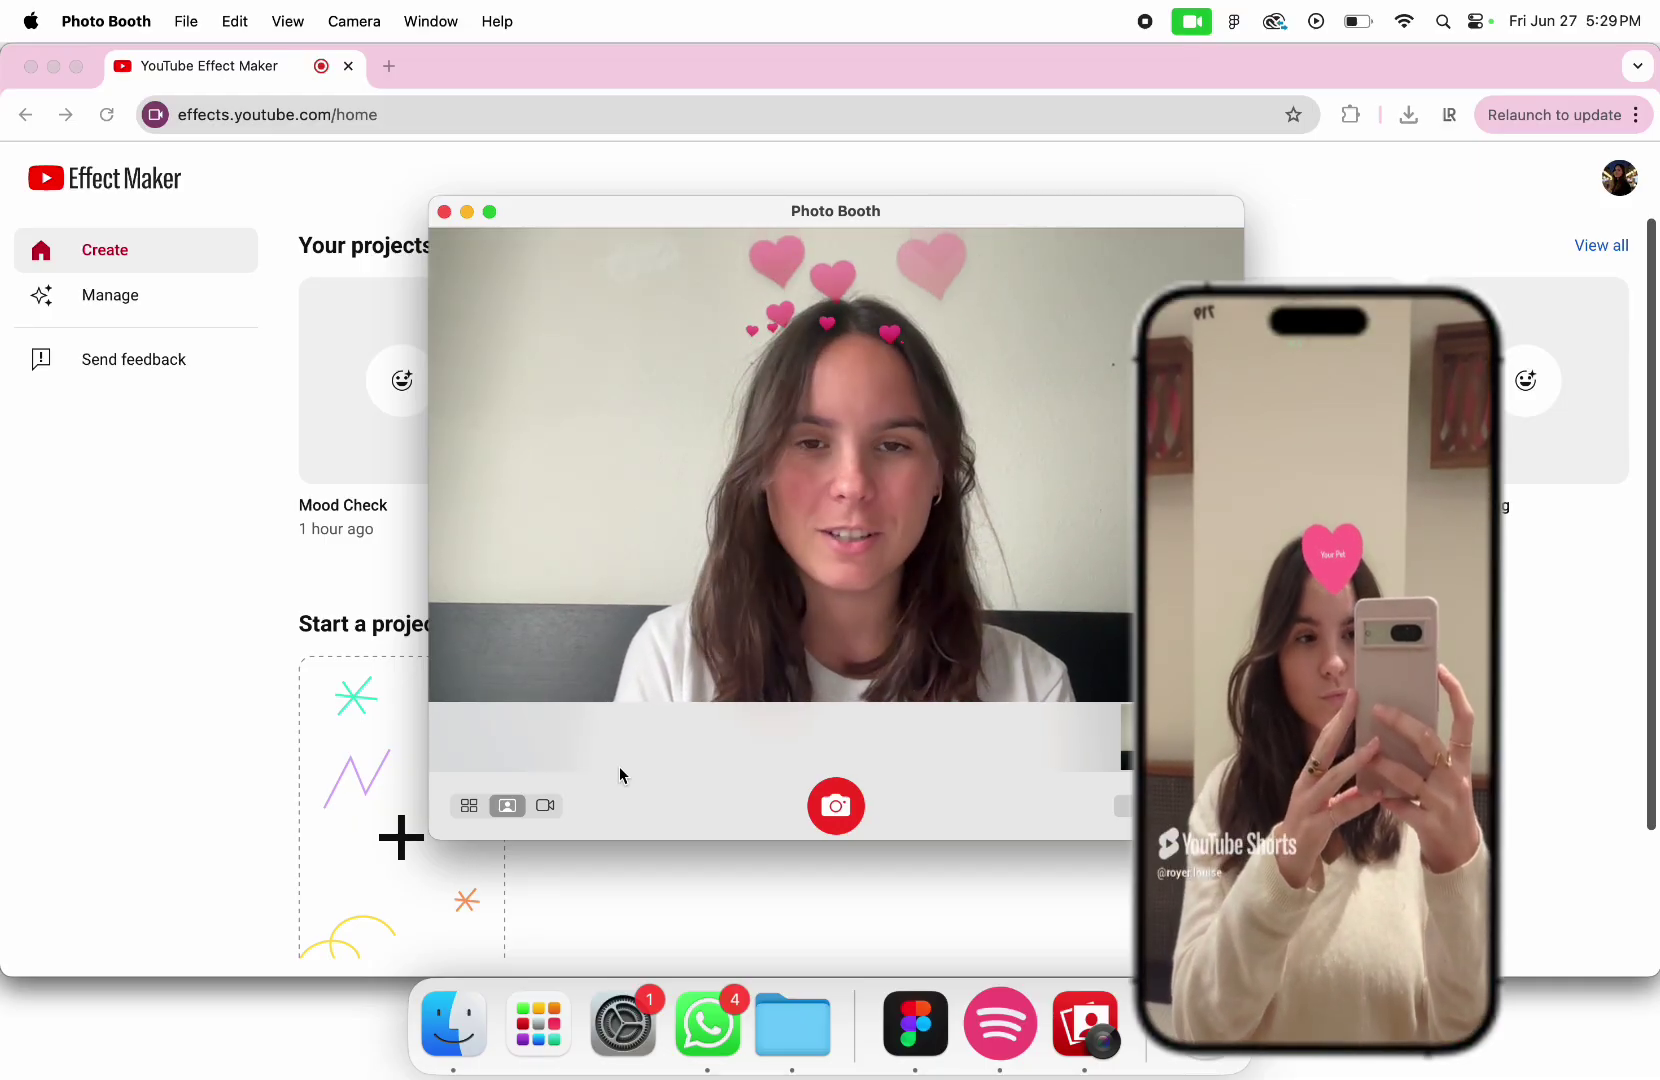
Close Photo Booth and scroll the Effect Maker home page down to the projects
left_click(444, 213)
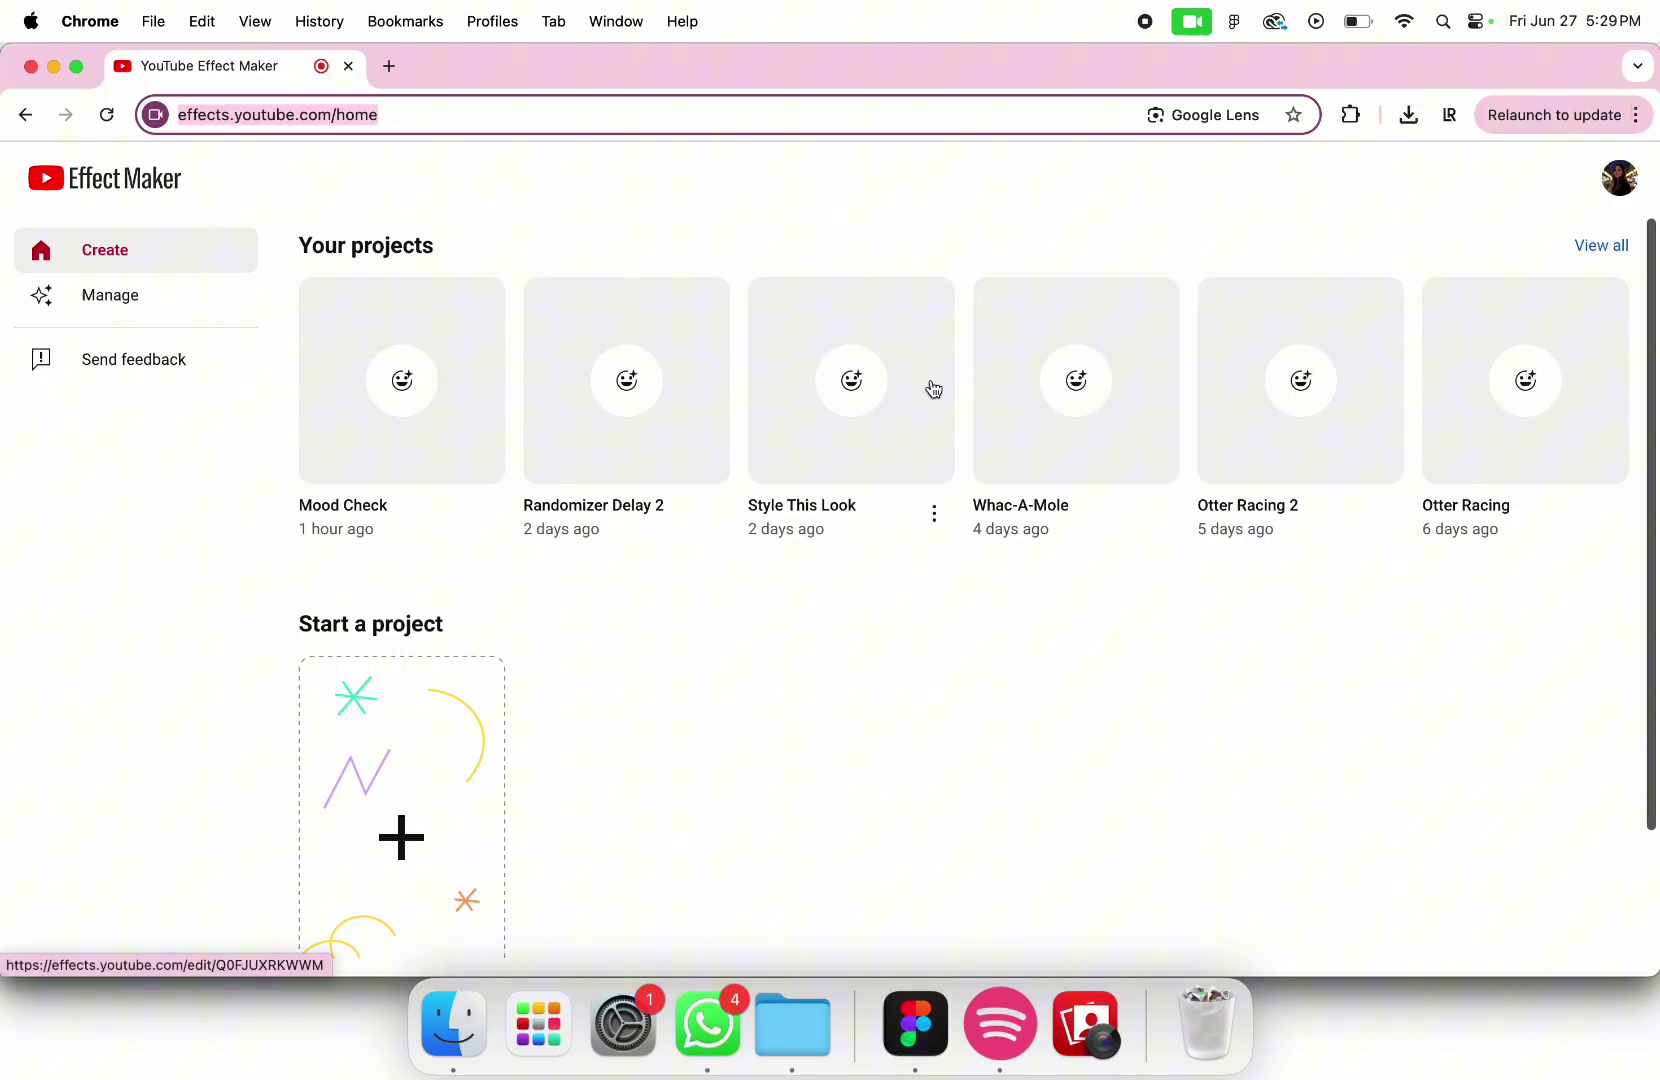
scroll(521, 549, "down", 3)
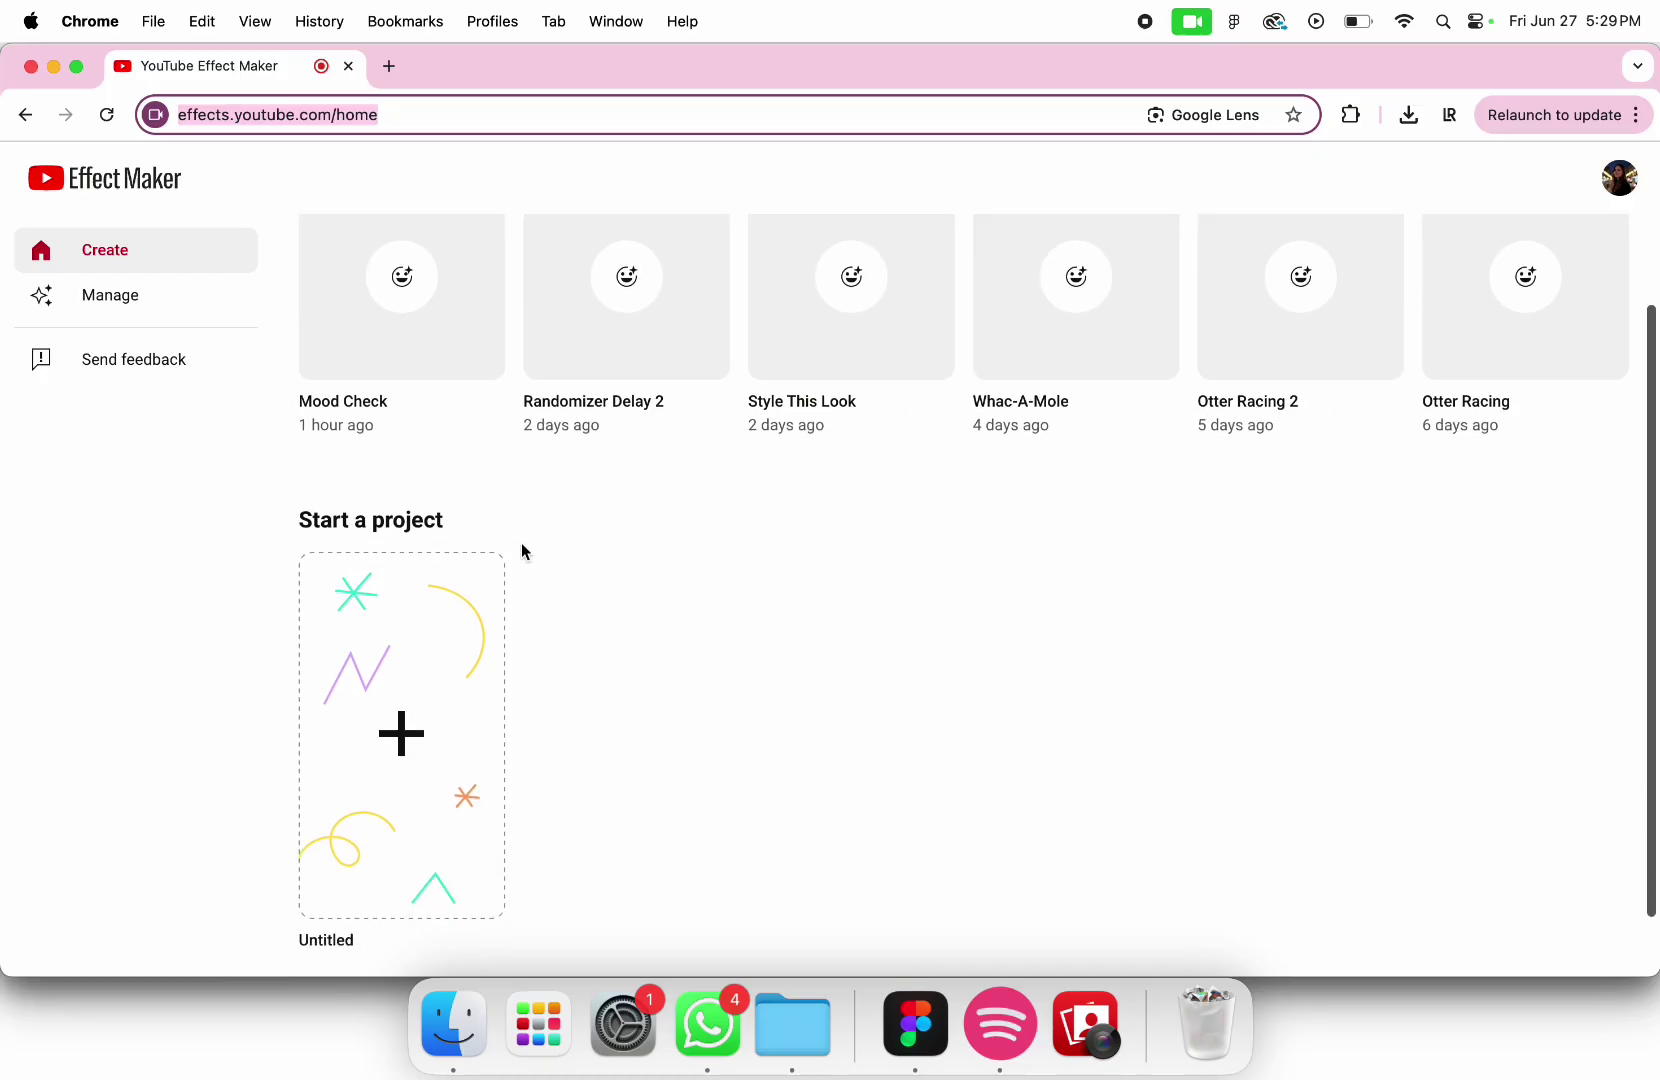
Create a new blank effect project and retitle it from Untitled to 'Mood Check'
left_click(391, 586)
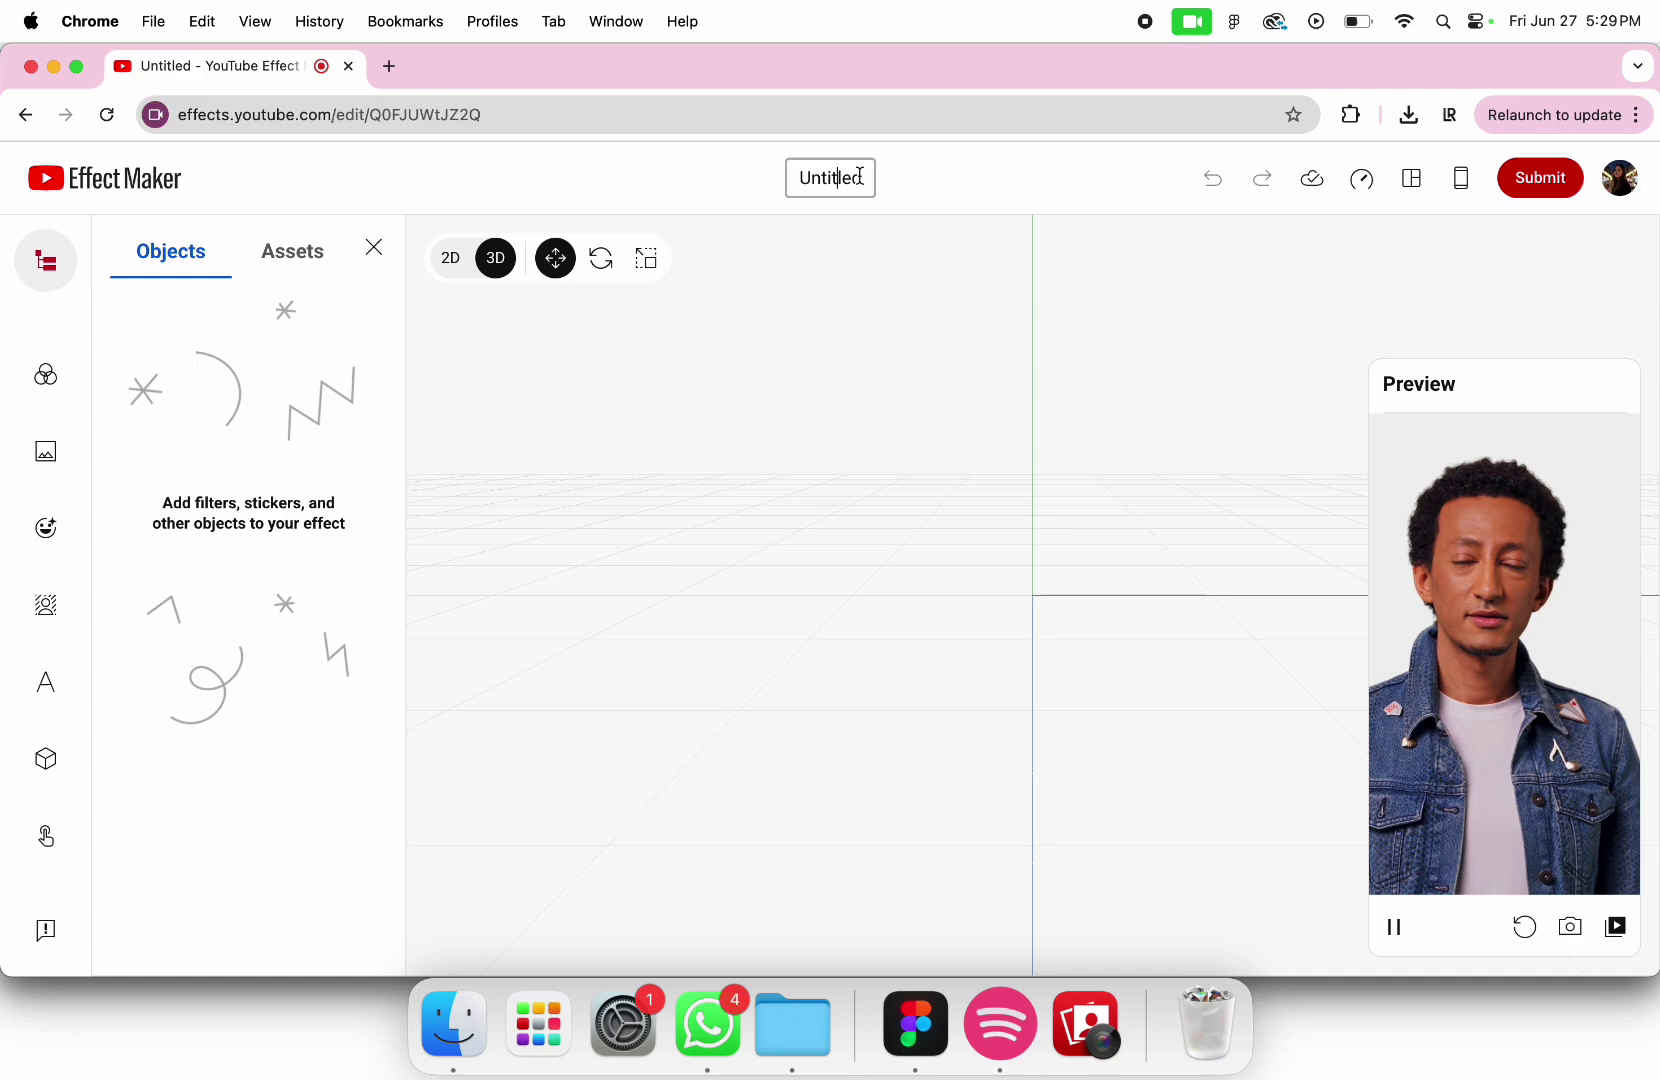
left_click_drag(866, 179, 805, 176)
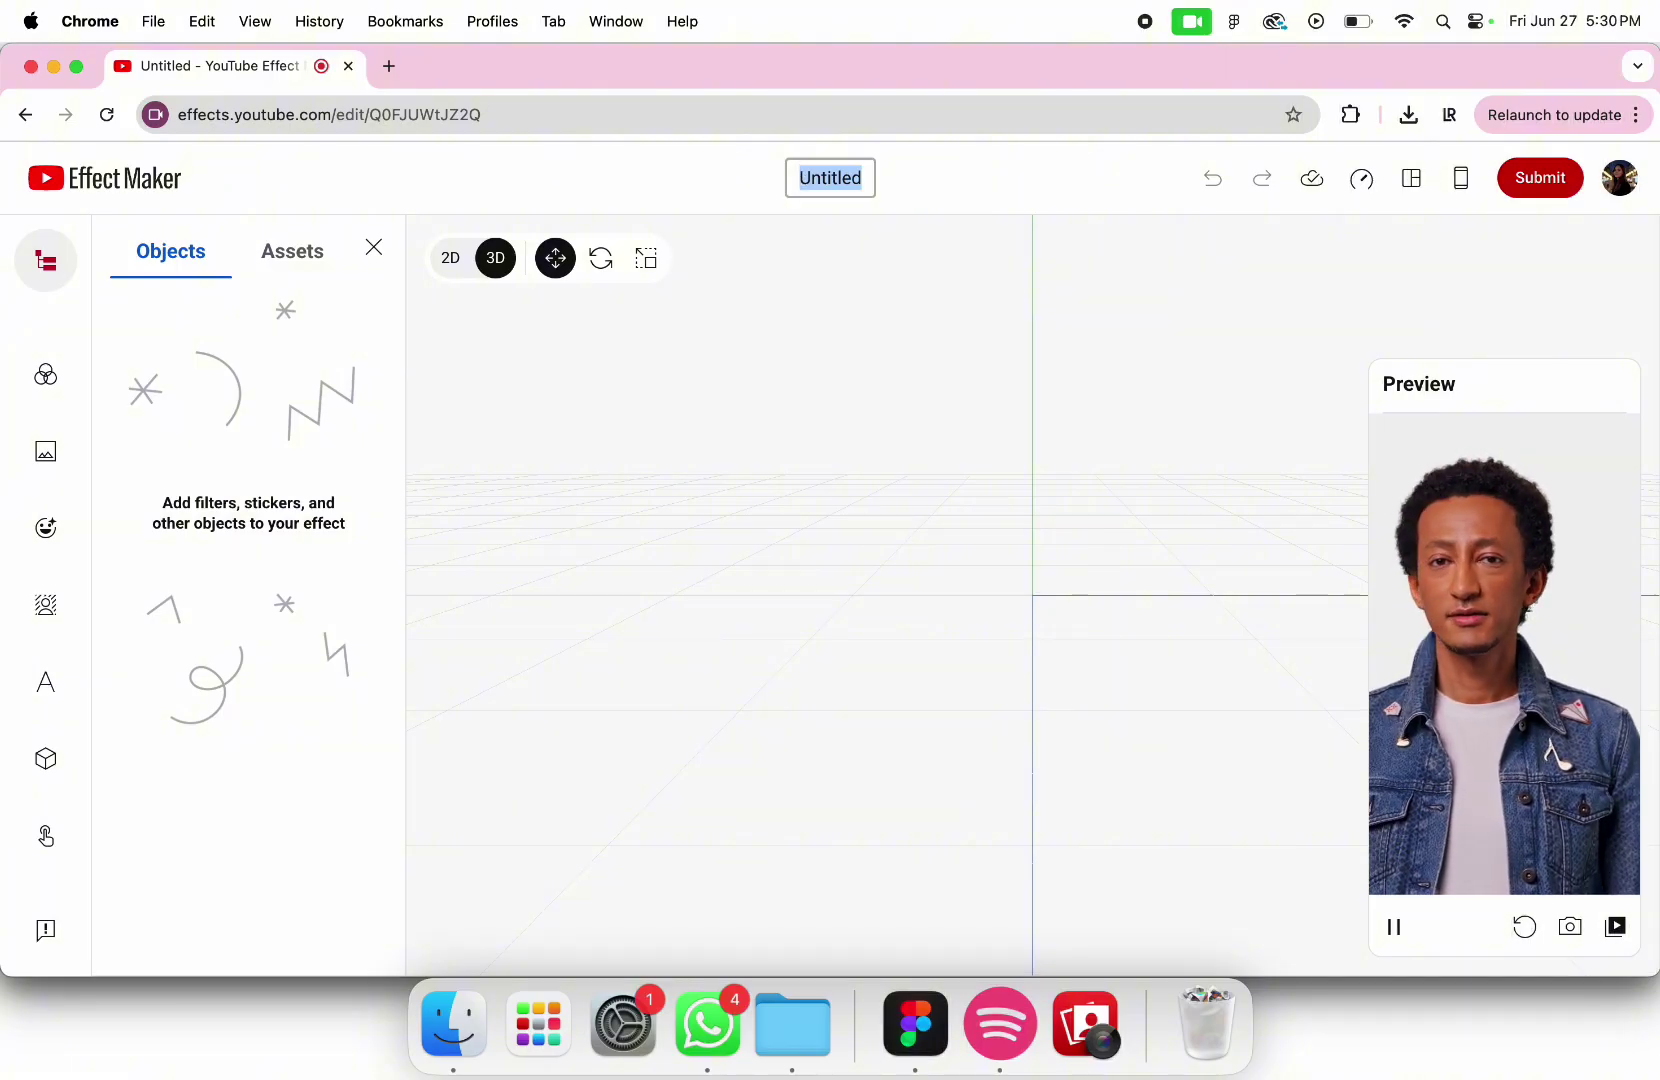
type("o")
key("BackSpace")
type("Moo")
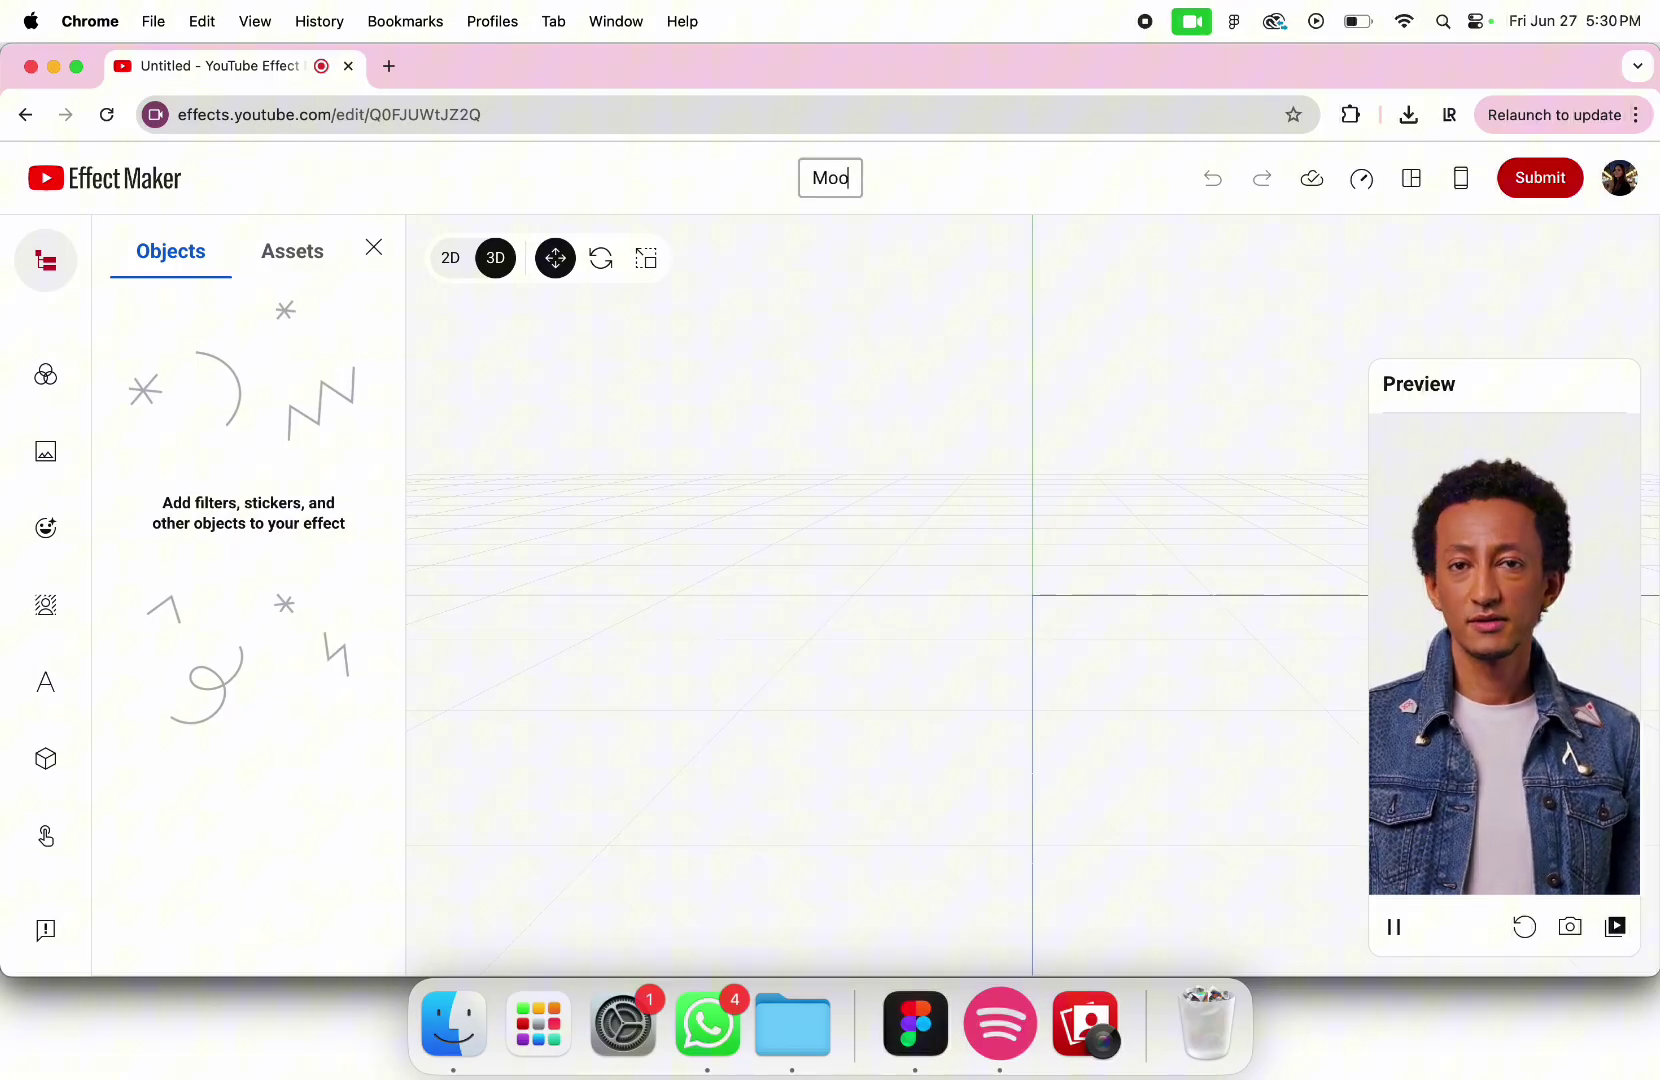
type("d Check")
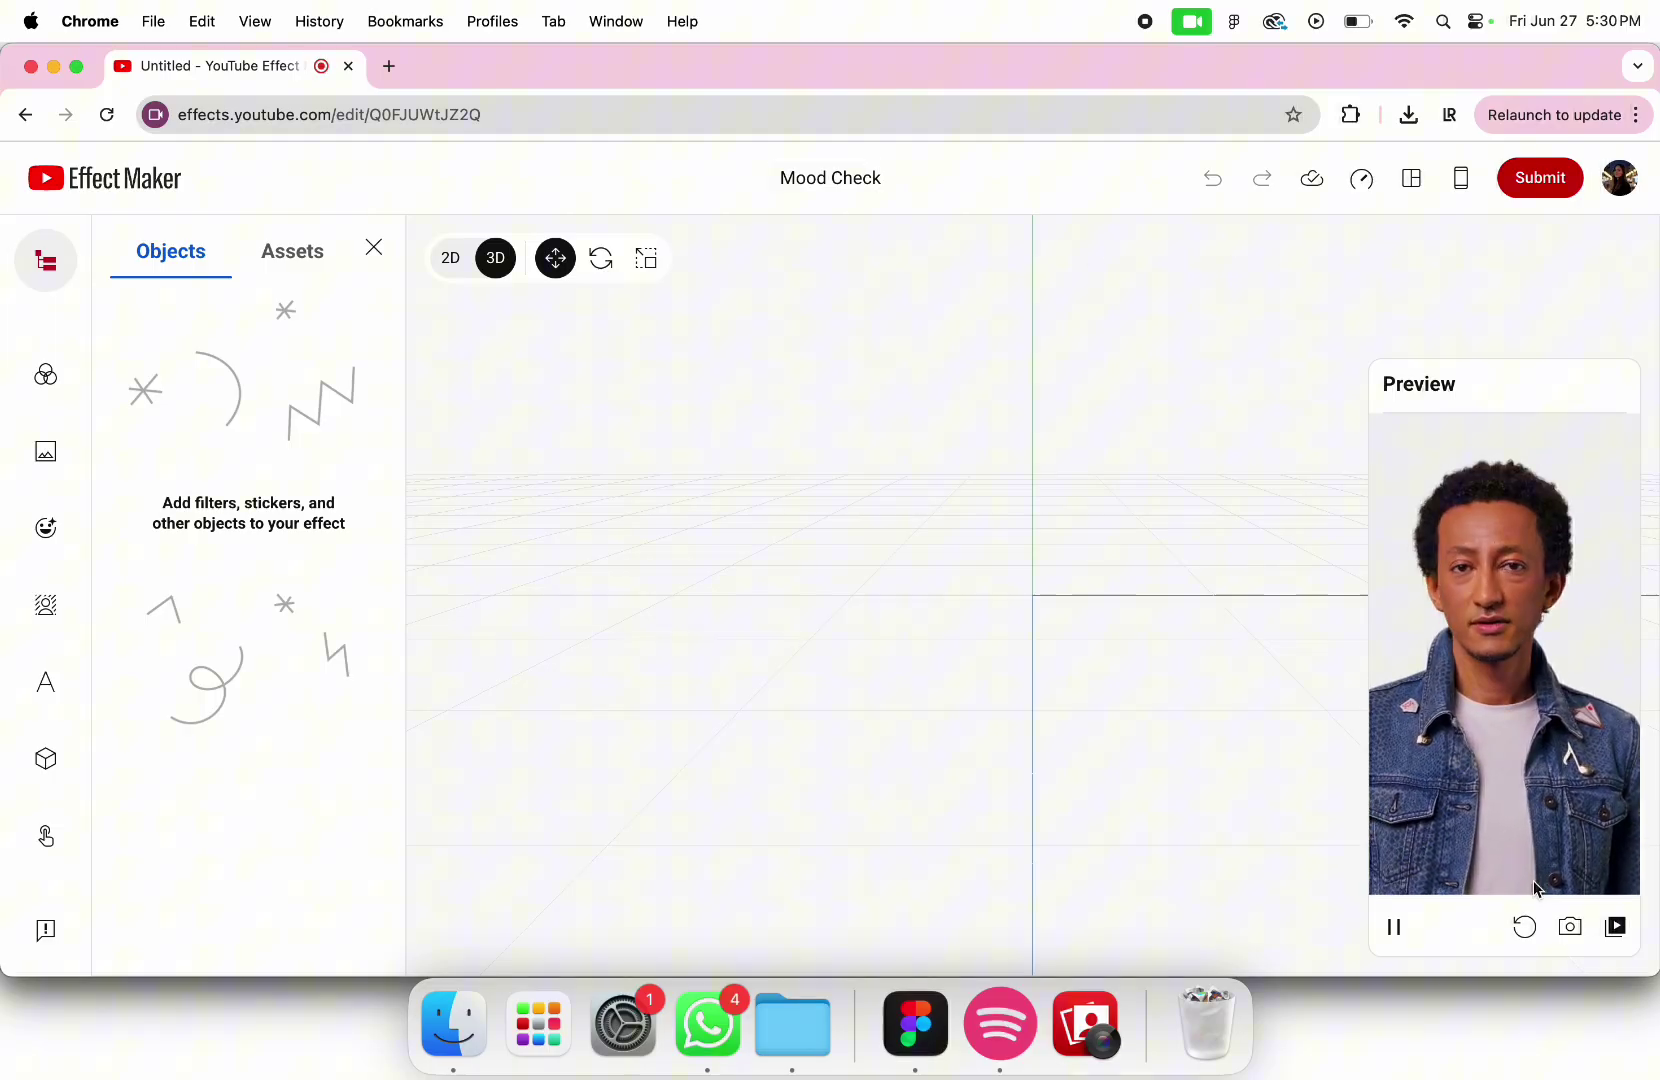
Browse the Face and Body preview models, then preview the effect on the live camera feed
left_click(1614, 928)
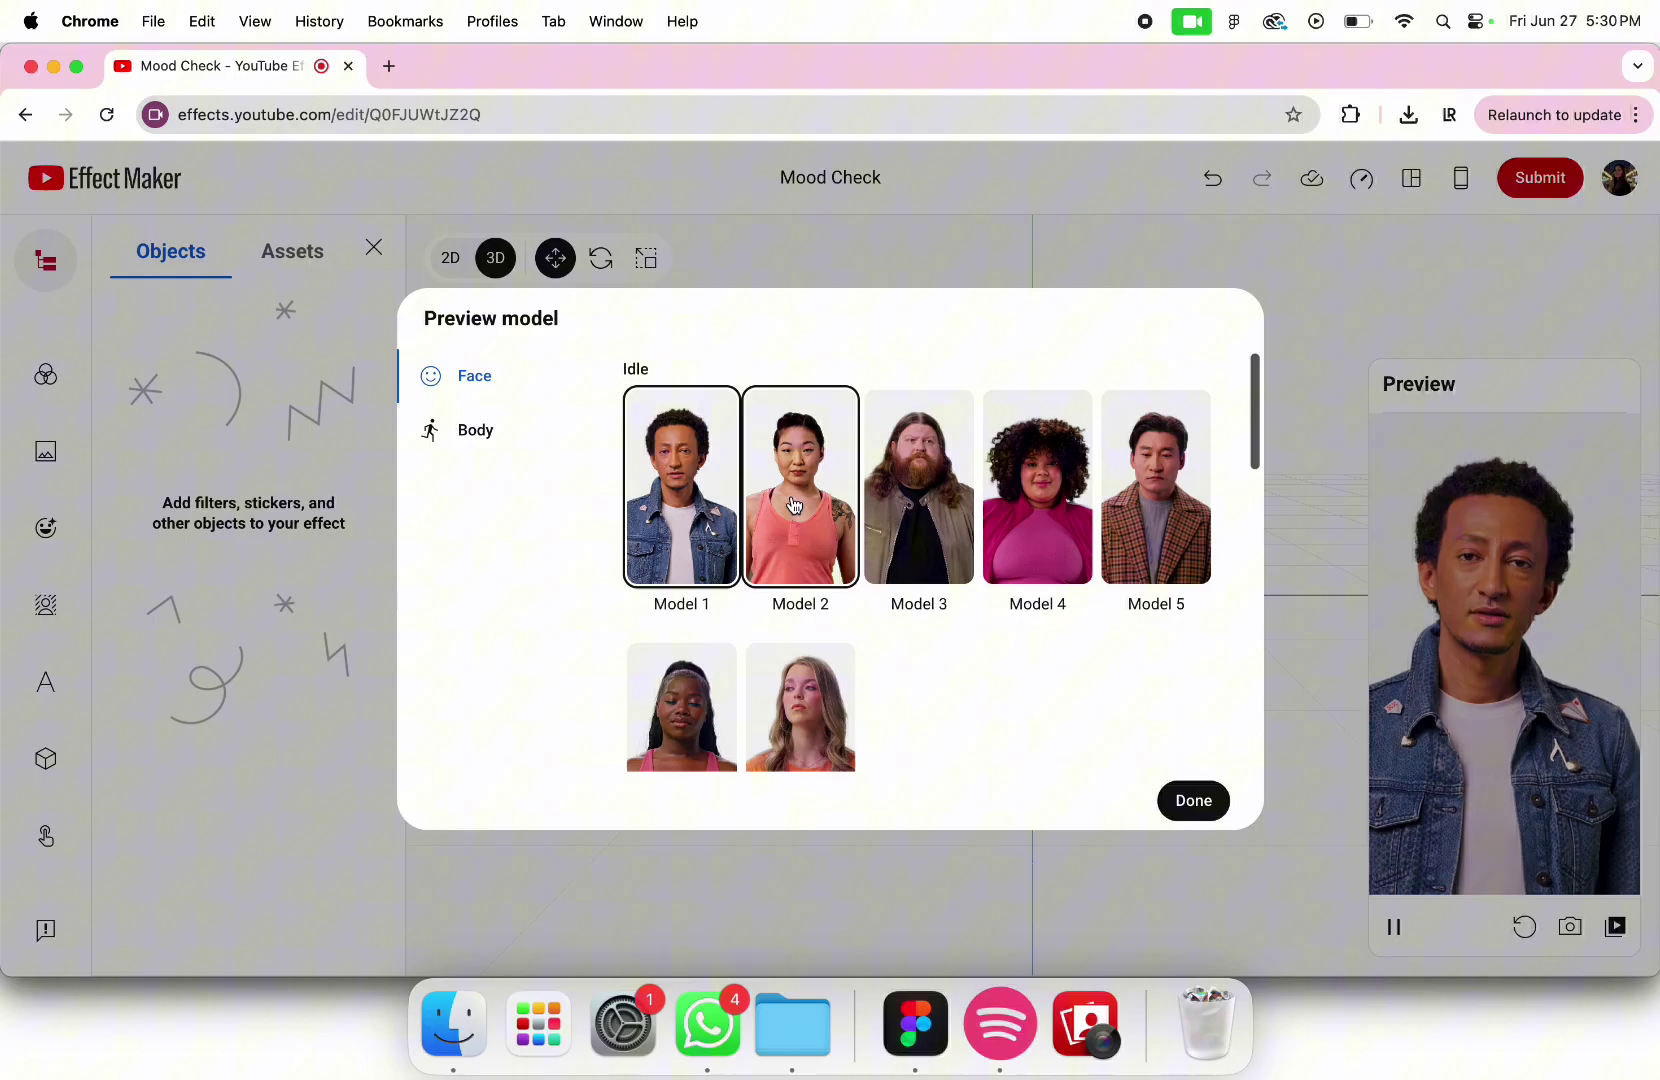
left_click(530, 430)
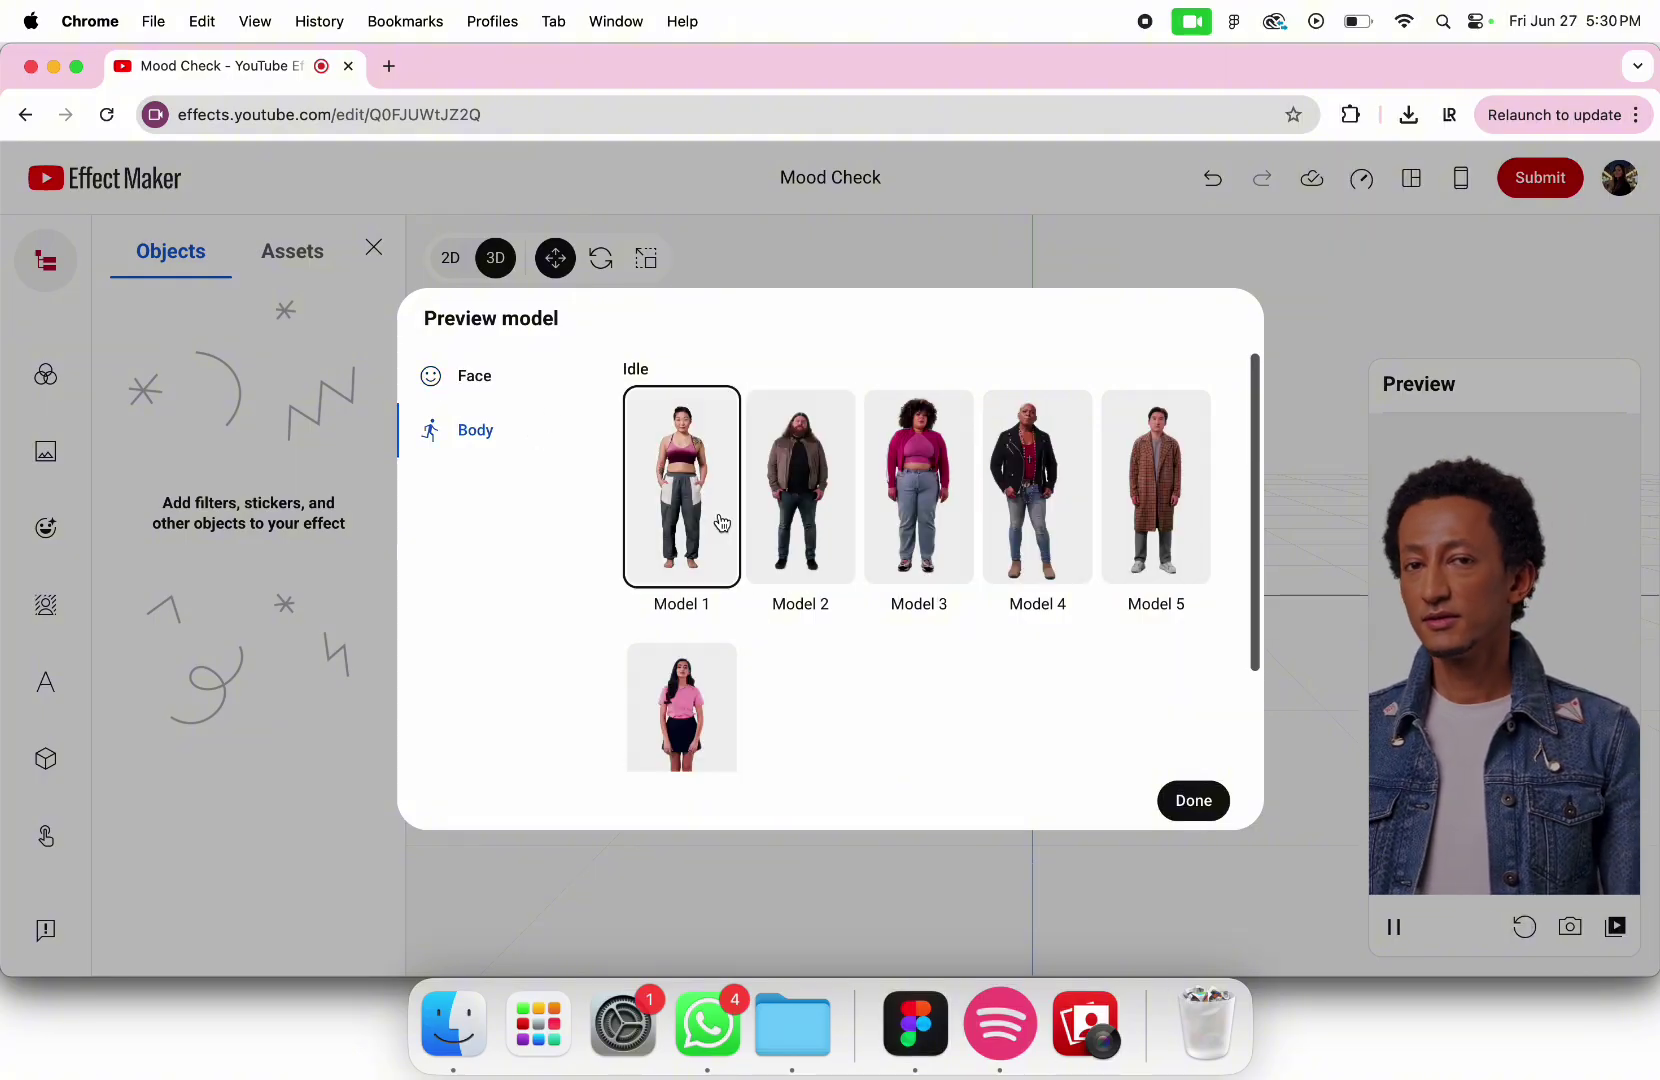
left_click(510, 388)
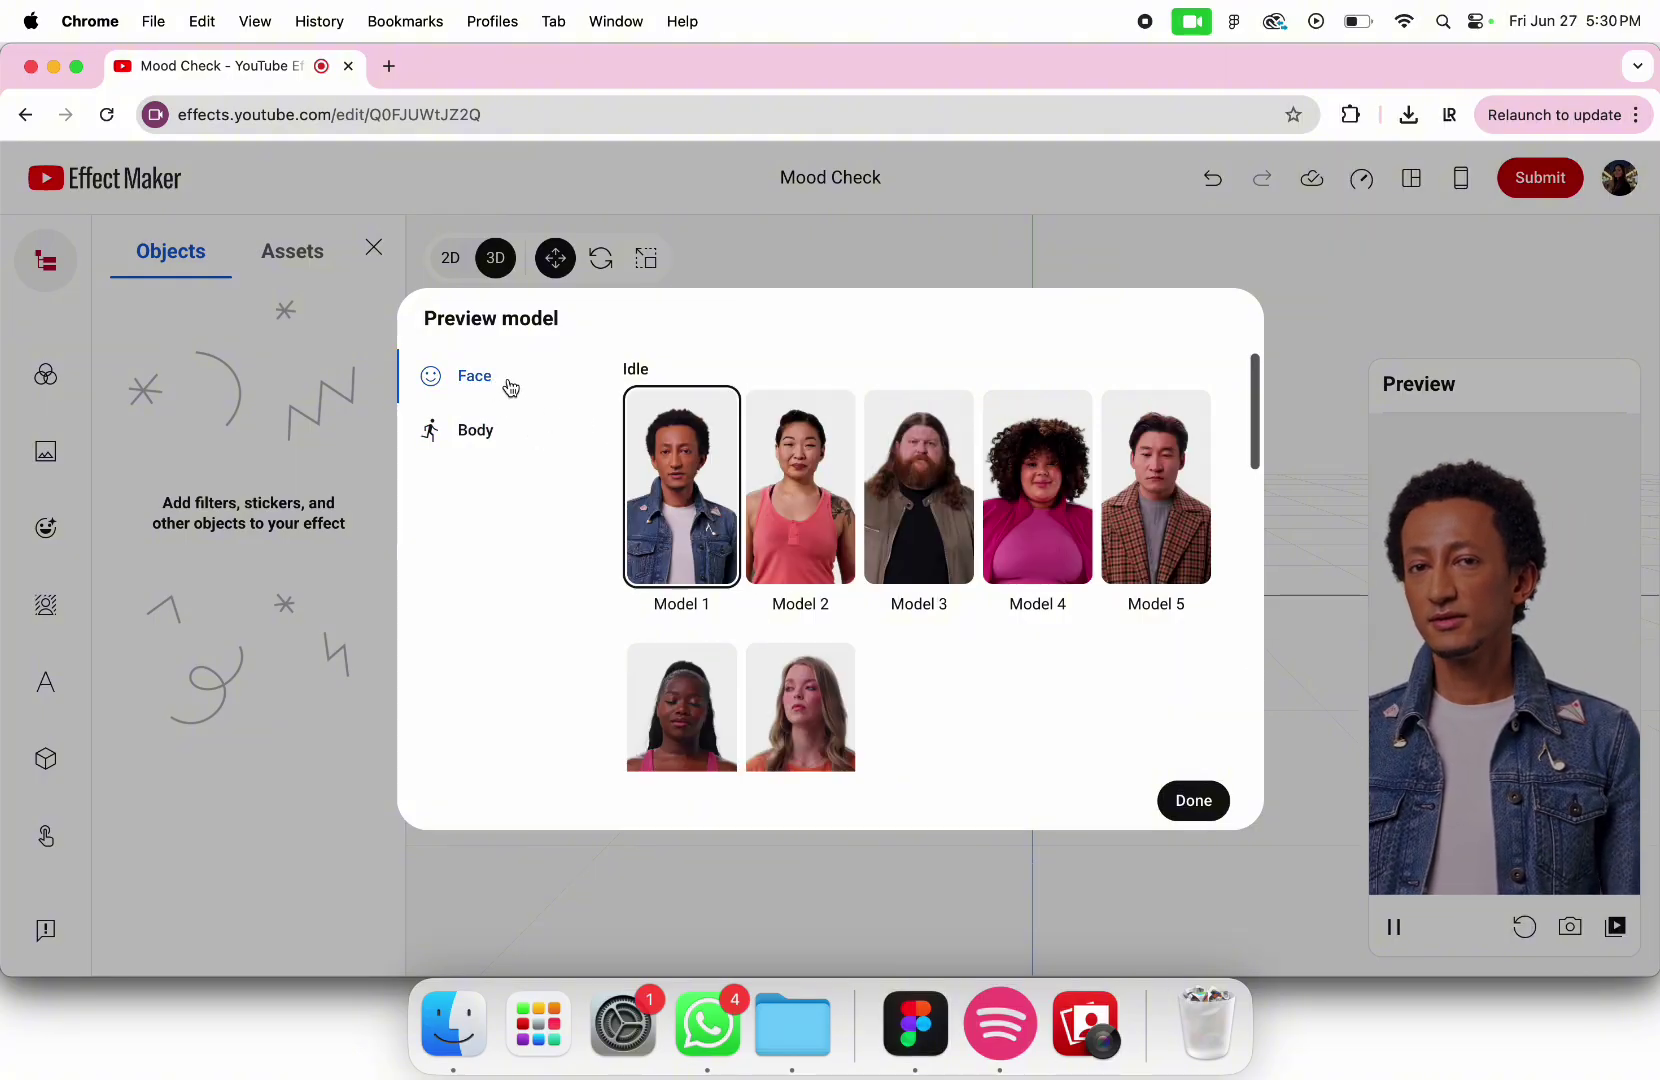
left_click(1193, 803)
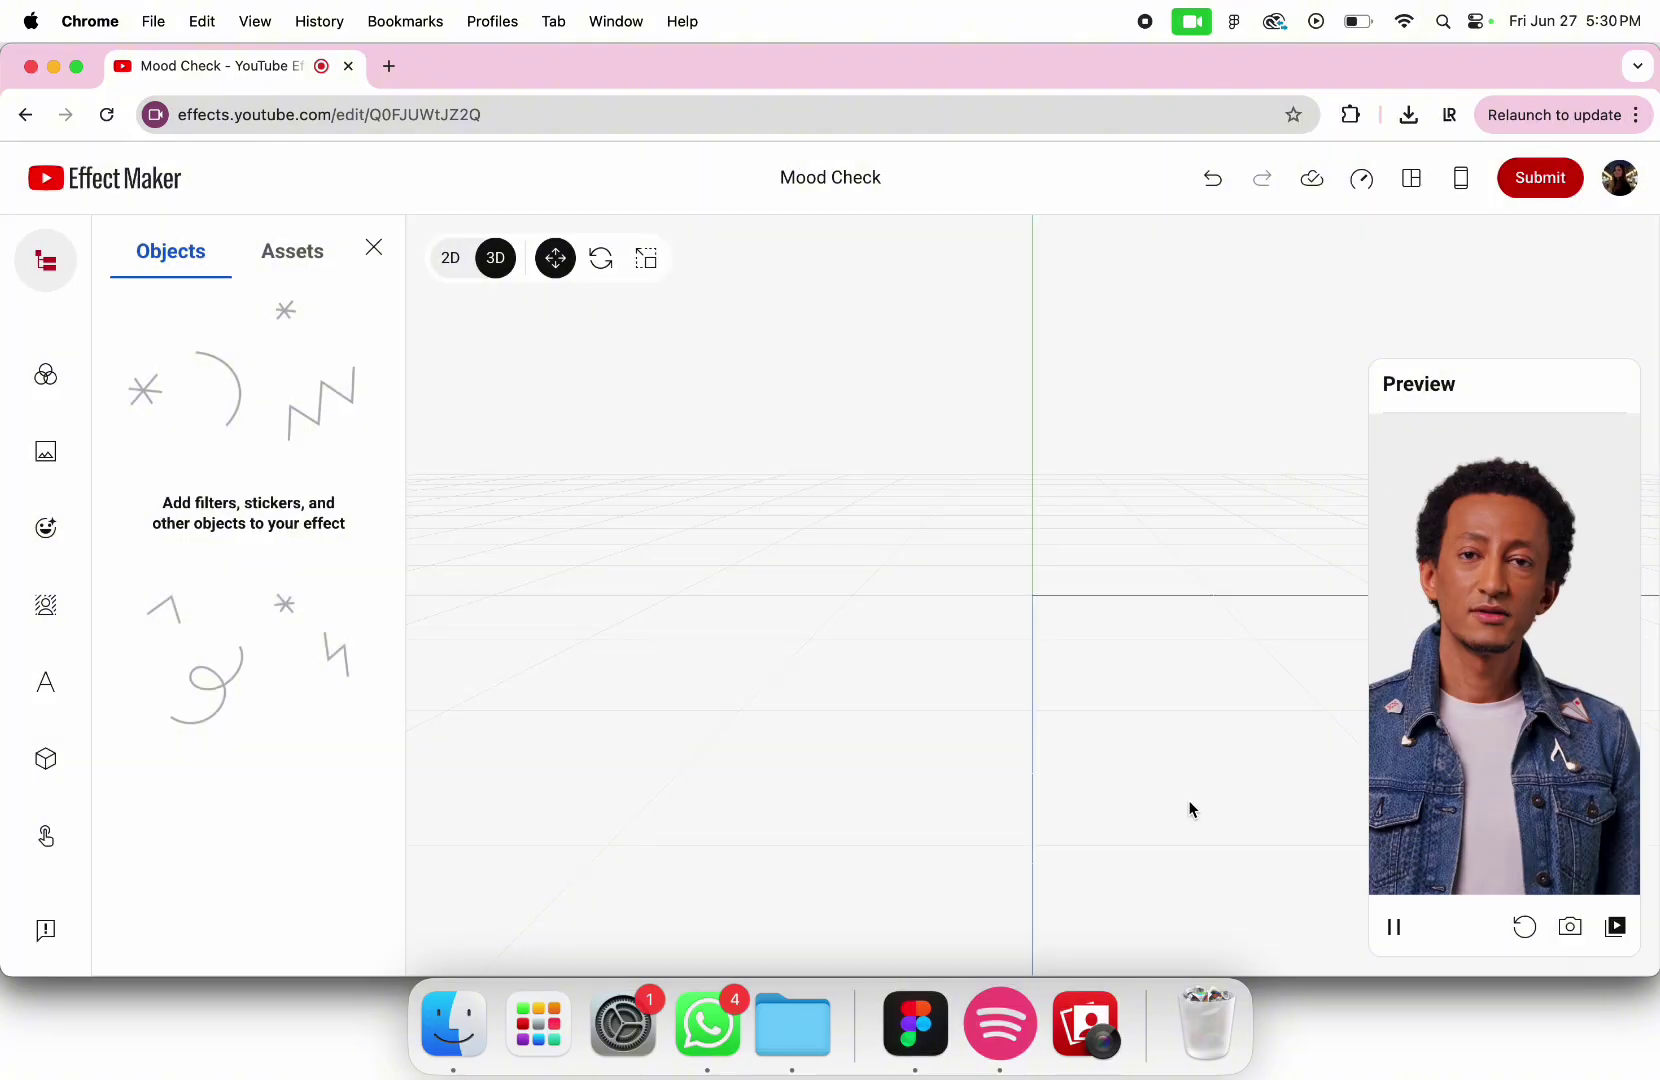
left_click(1571, 929)
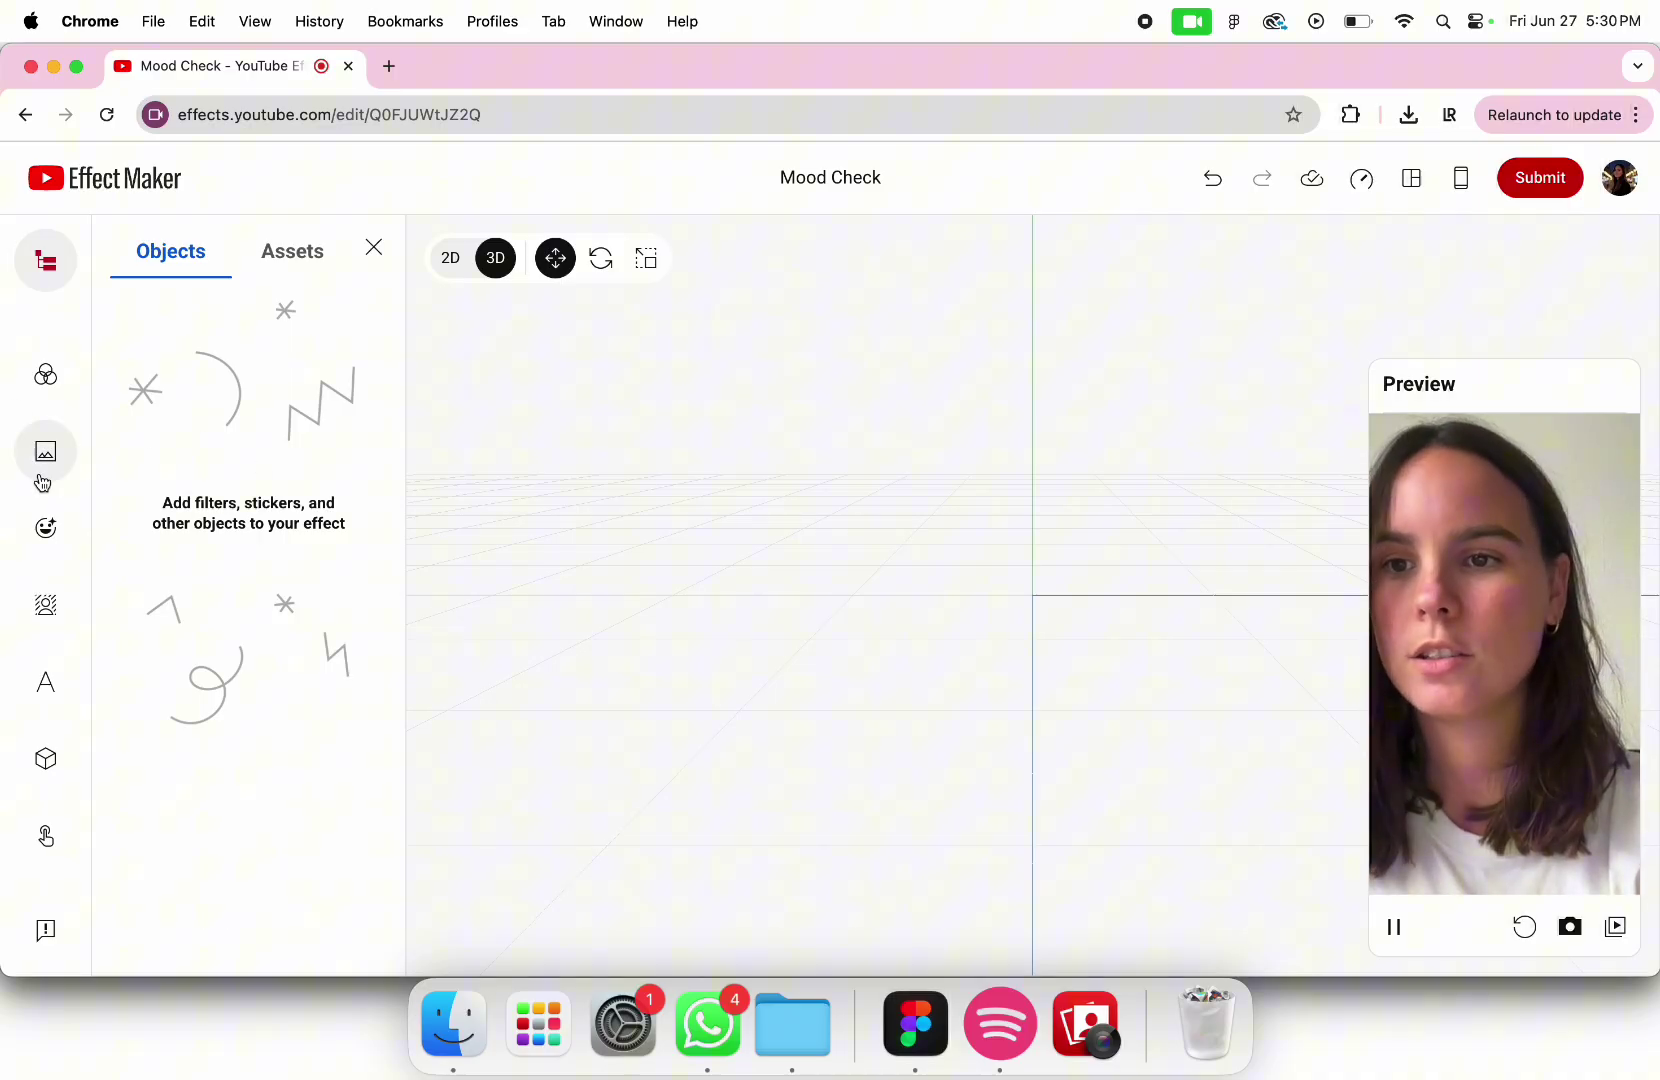
Upload 1.png–15.png from the Desktop as a new image sequence
left_click(61, 520)
left_click(40, 445)
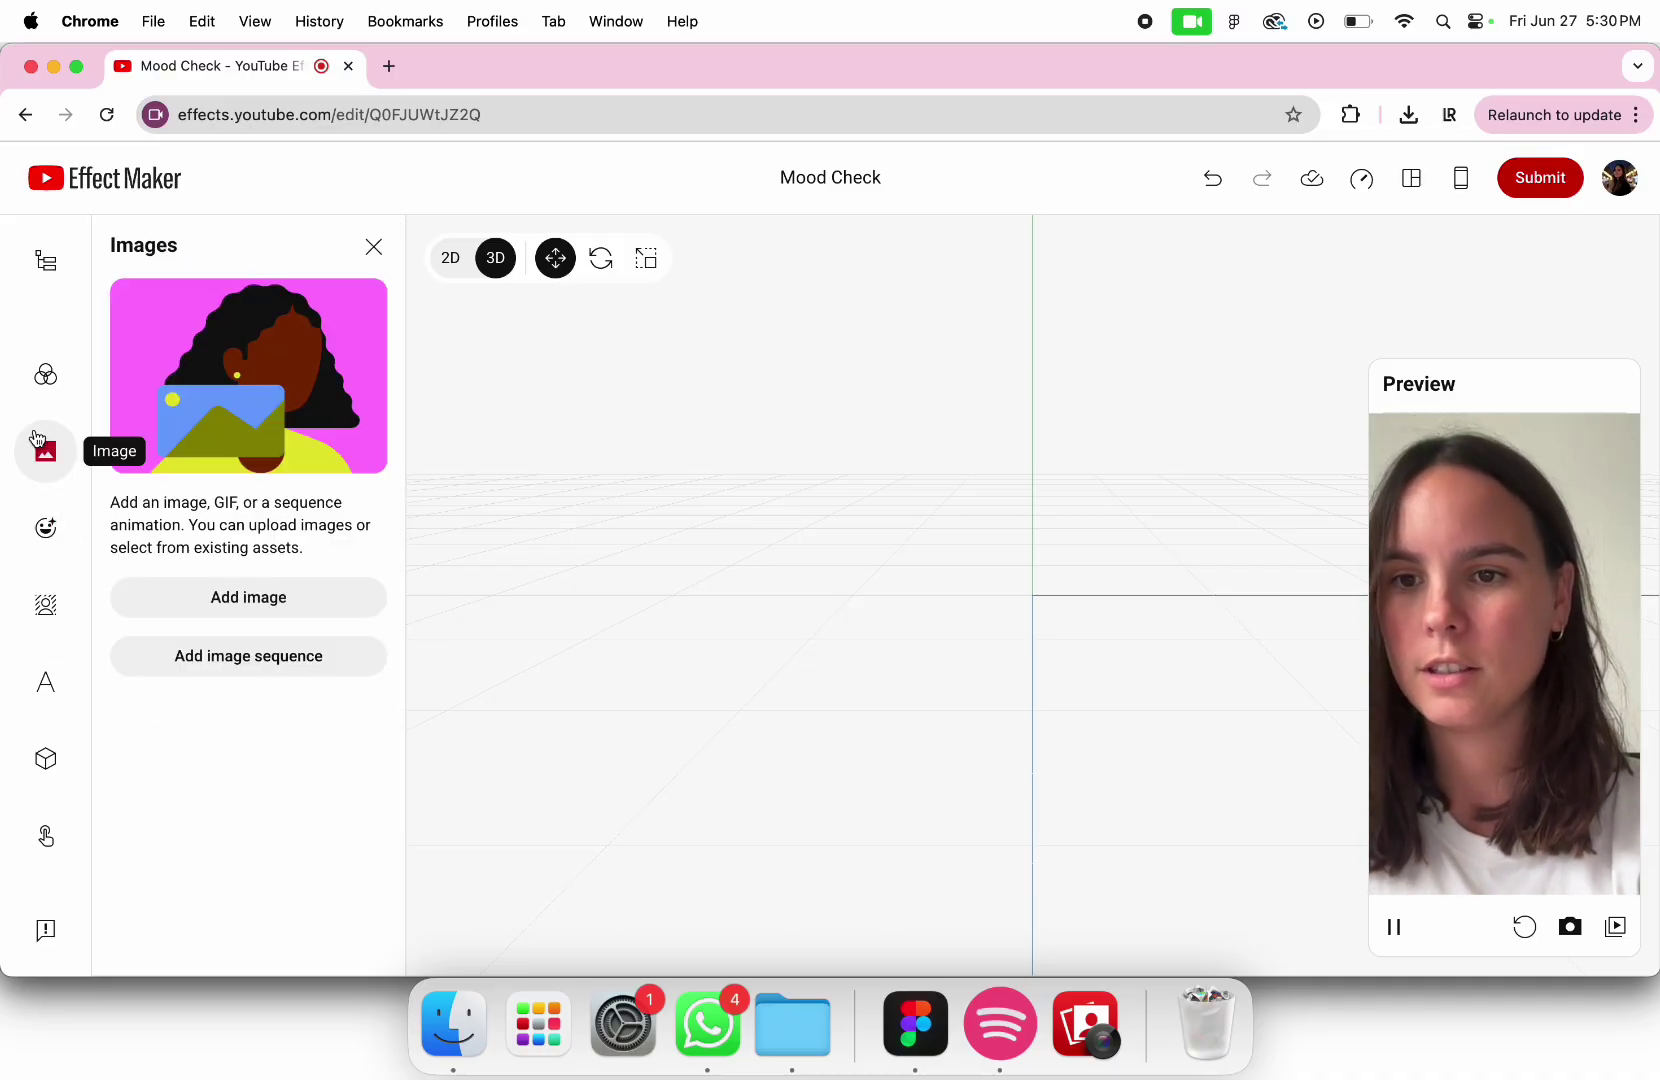
left_click(194, 676)
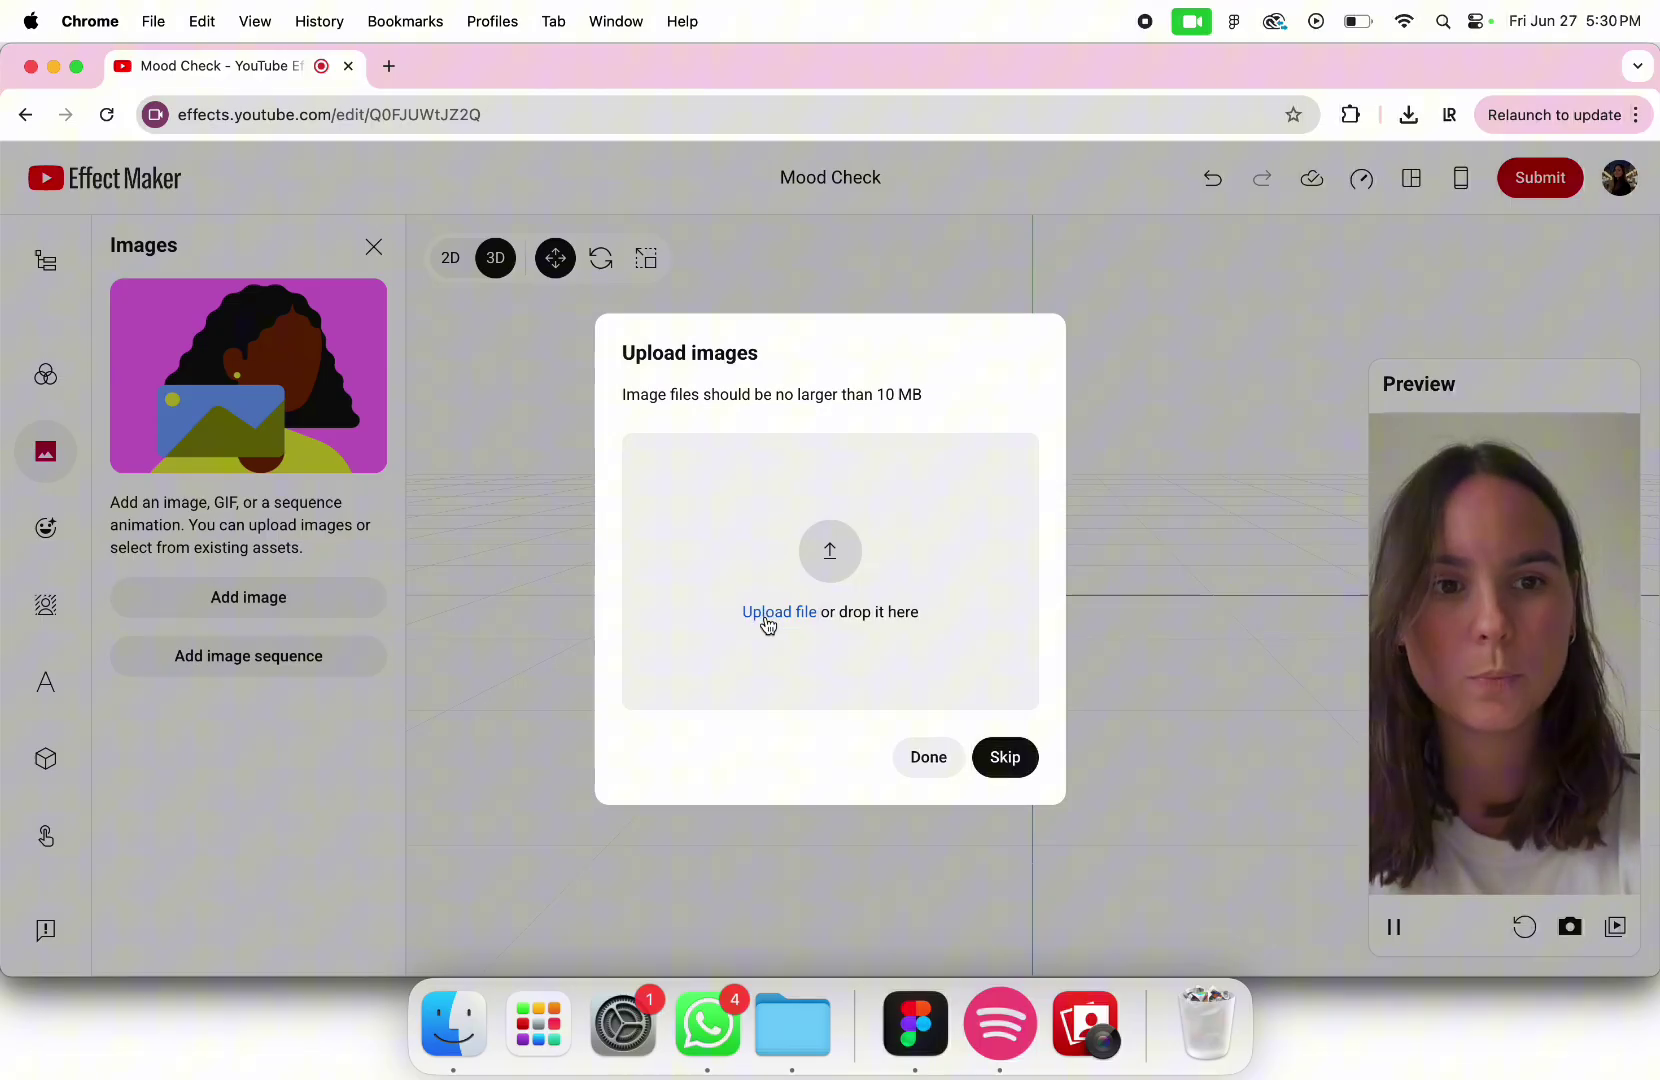
left_click(763, 613)
left_click_drag(576, 418, 1116, 693)
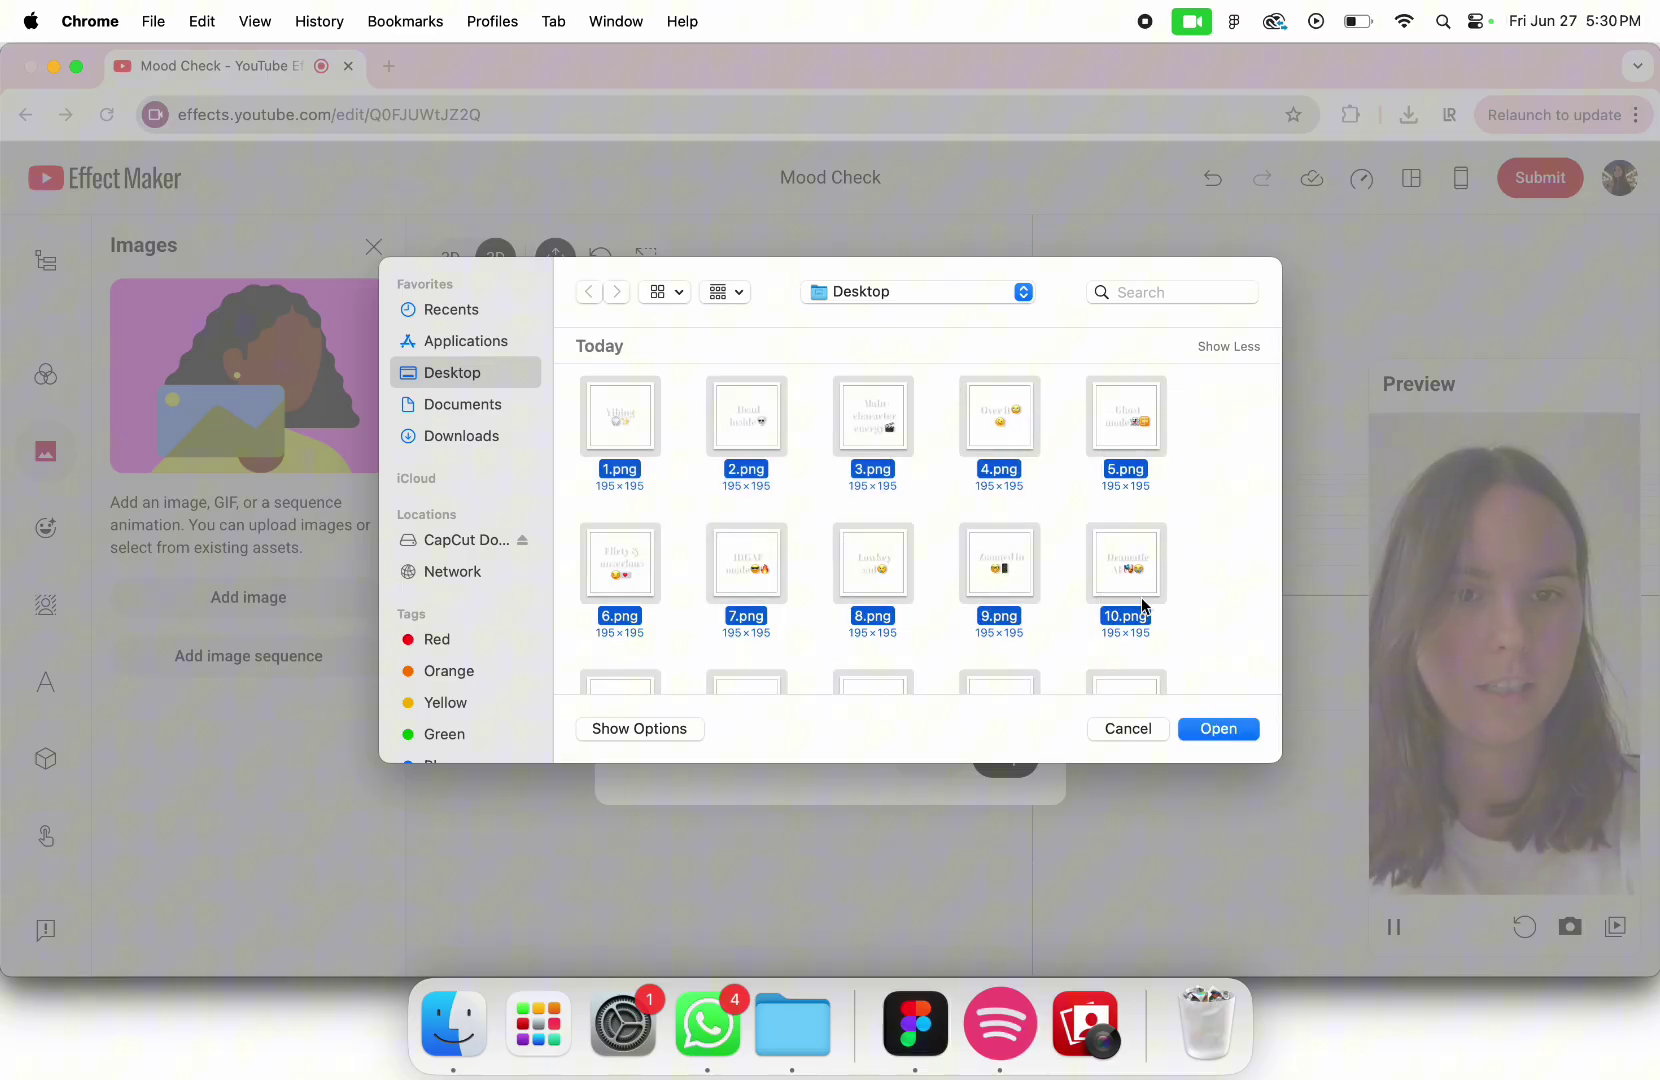
scroll(1143, 605, "down", 3)
left_click(1190, 730)
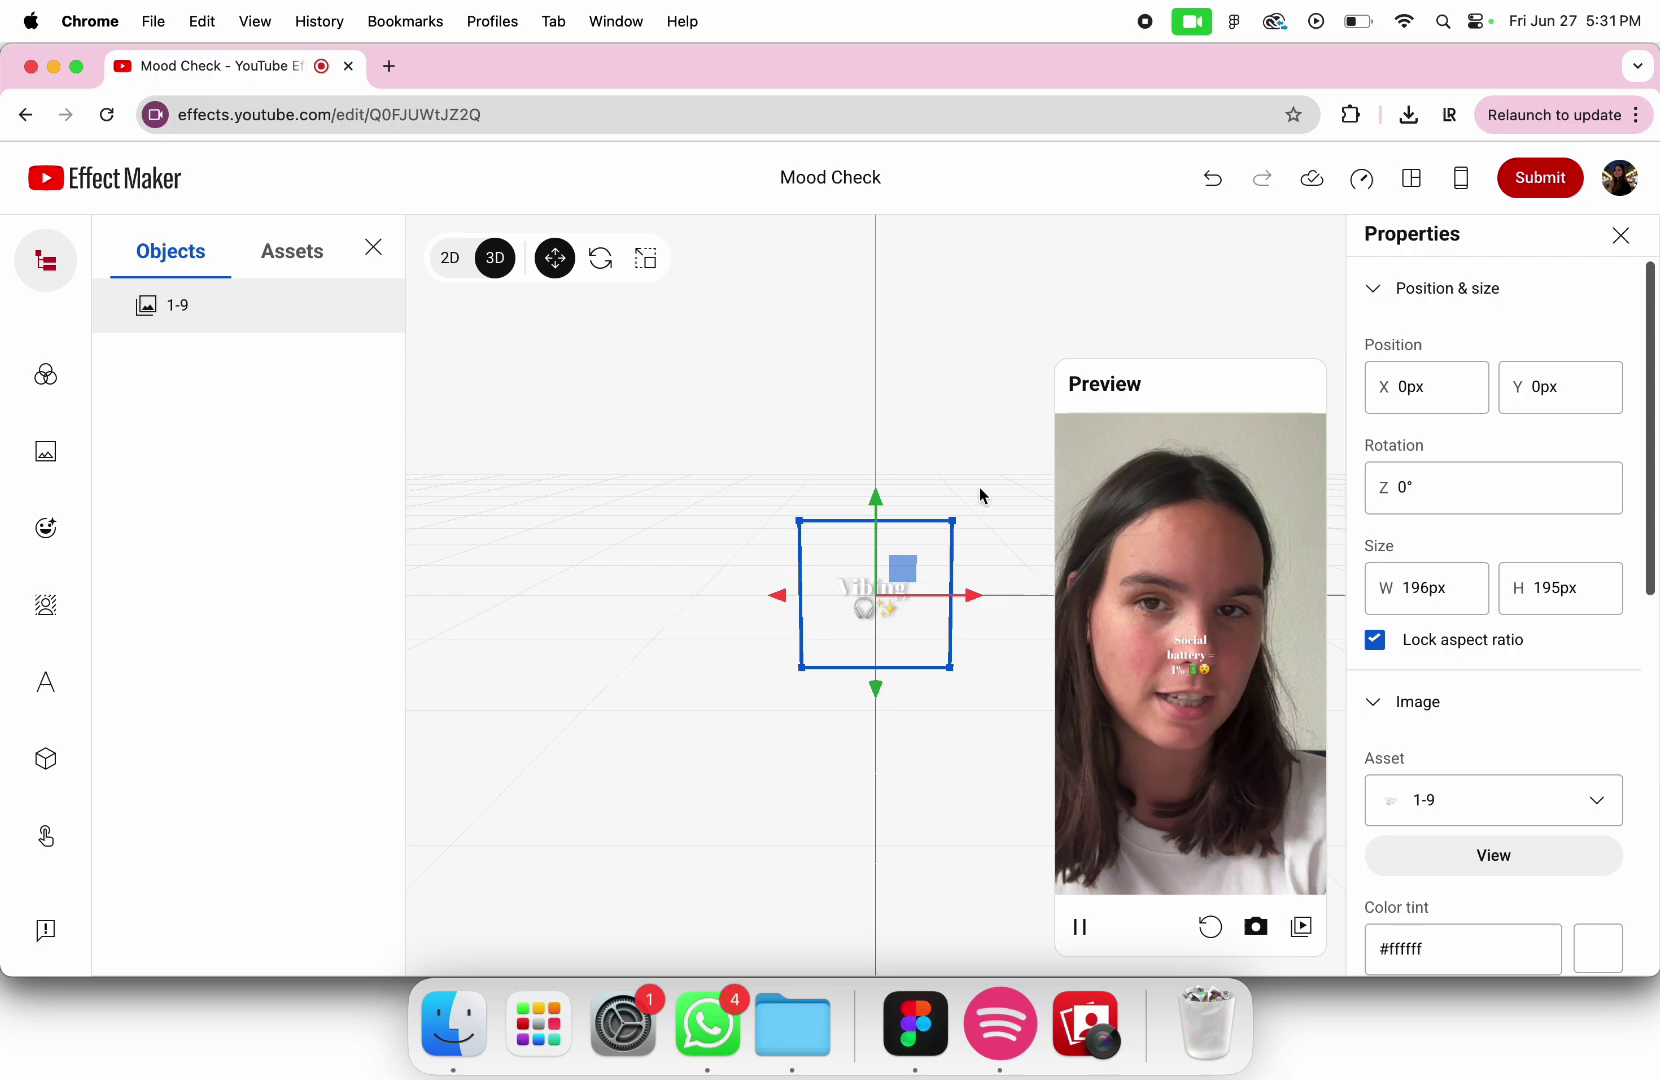
Enlarge the mood-text image to about 485px wide and move it up above the face
left_click(650, 256)
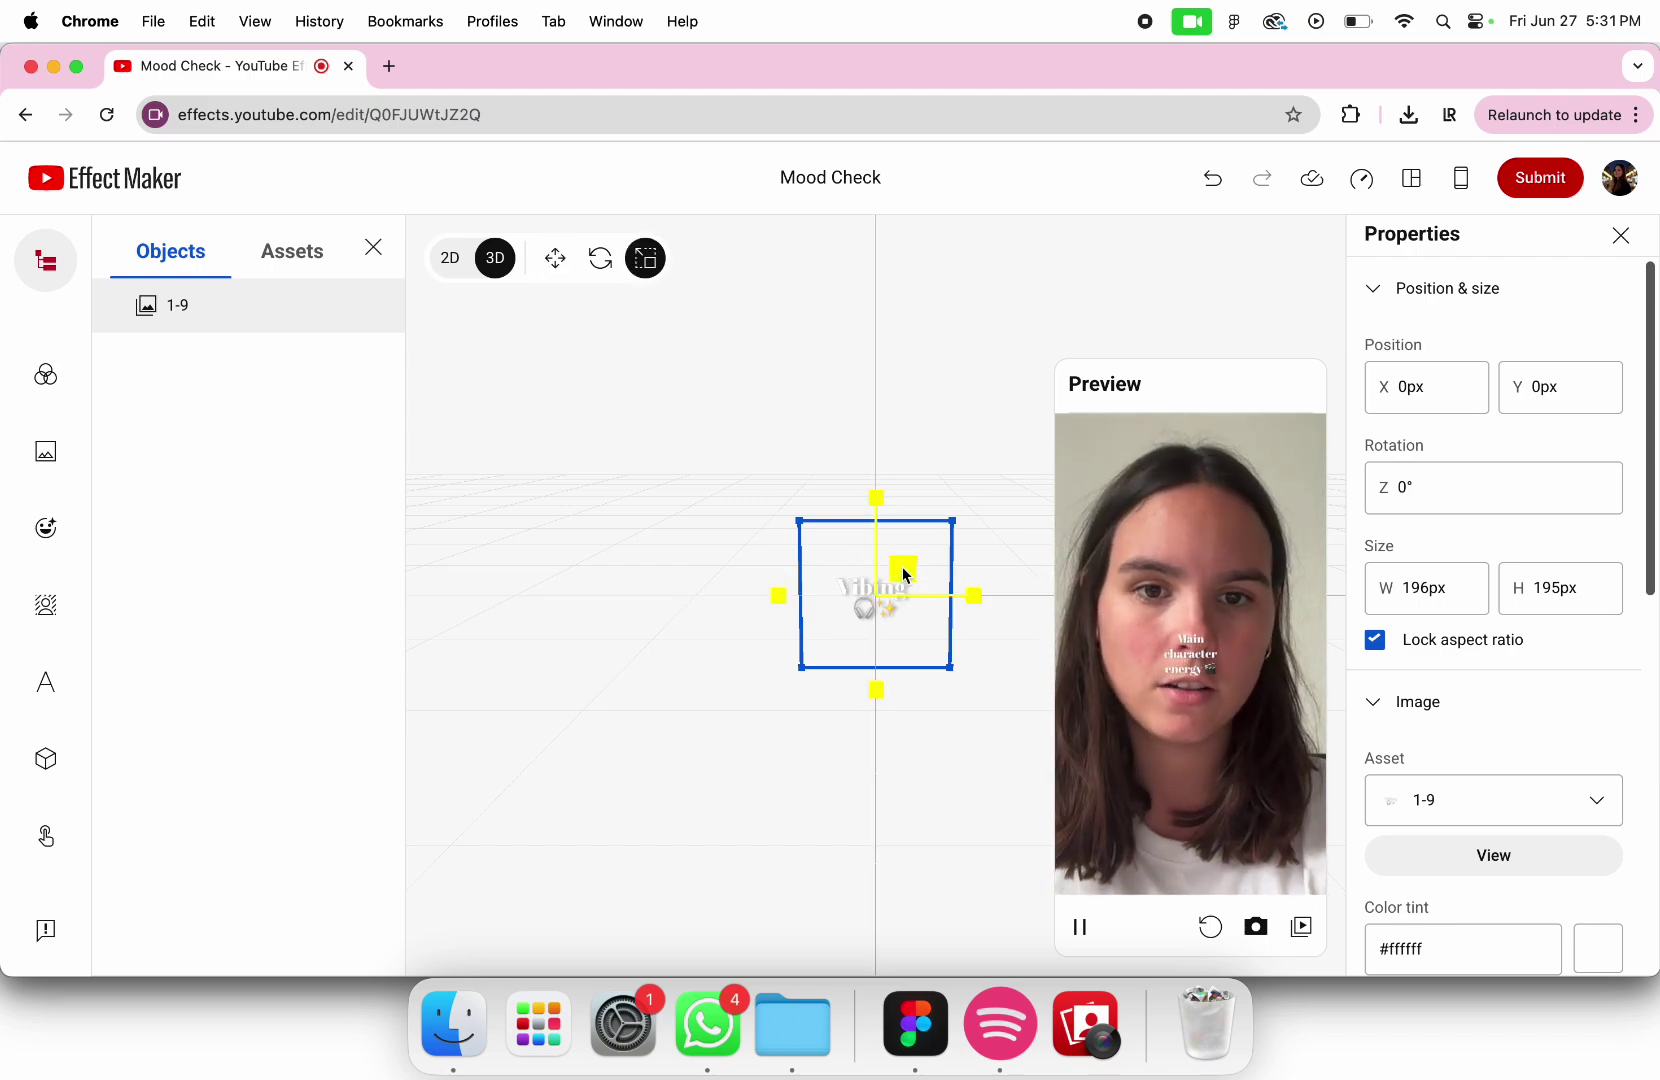
left_click_drag(903, 568, 969, 524)
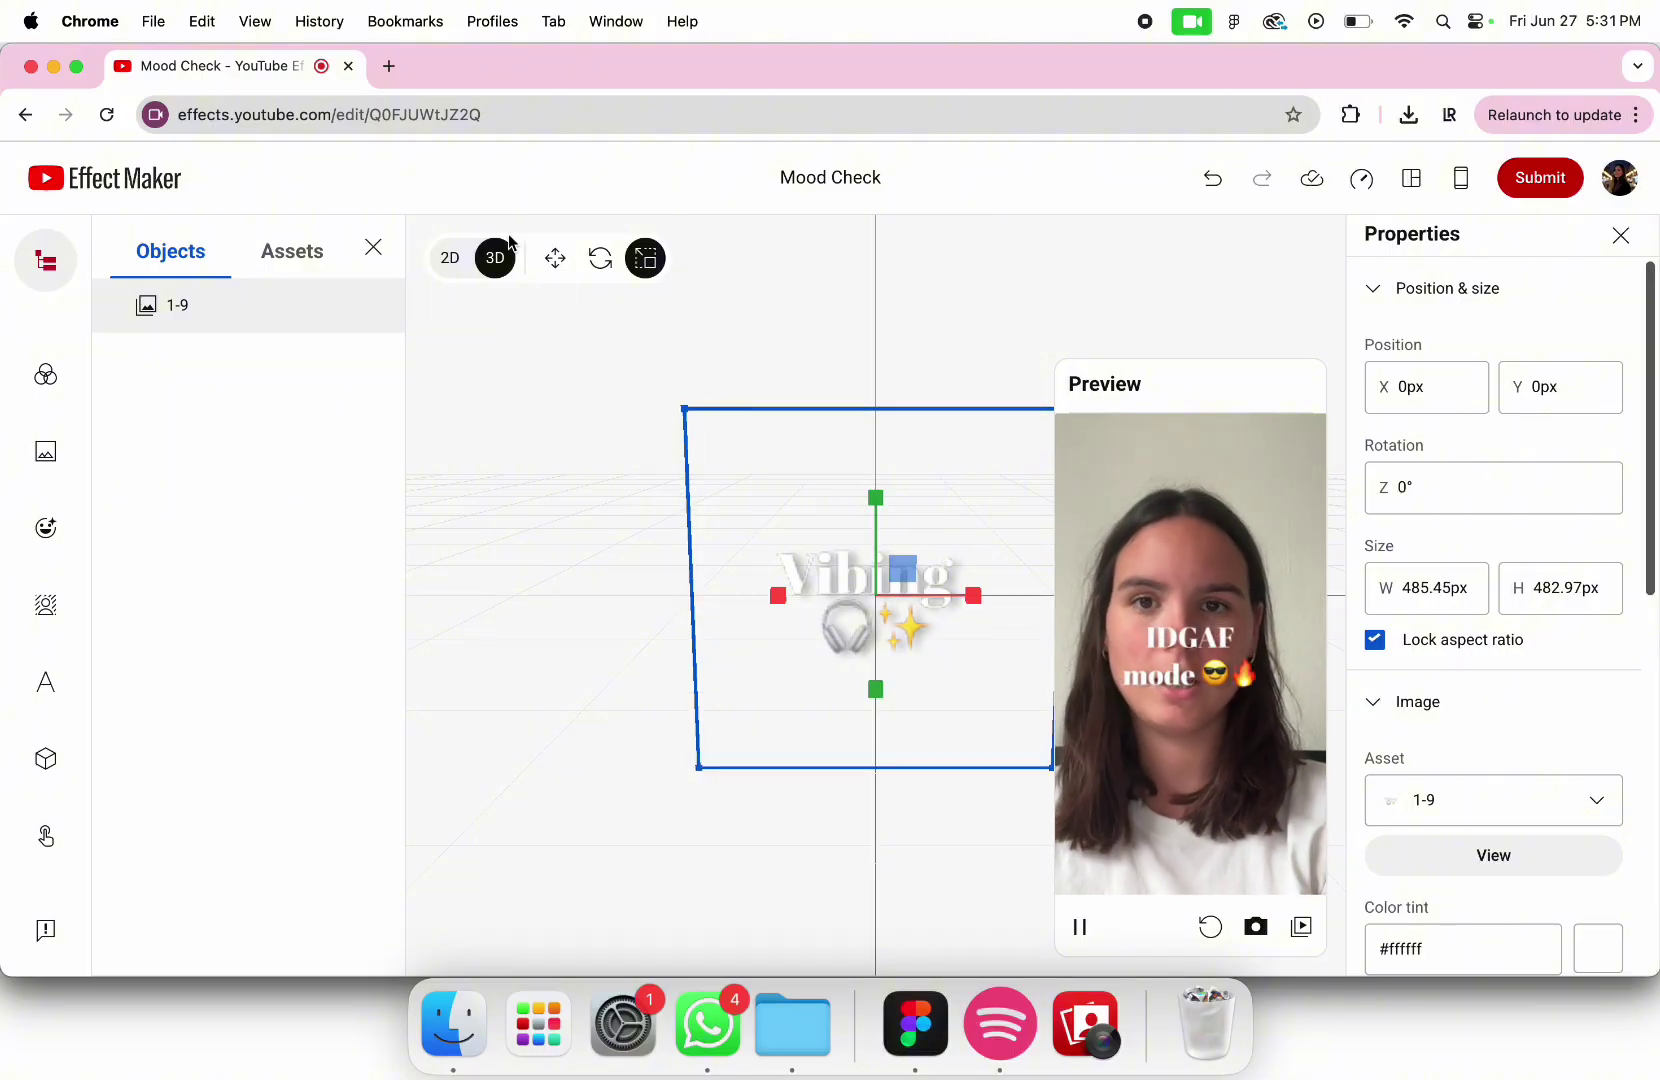
left_click(556, 262)
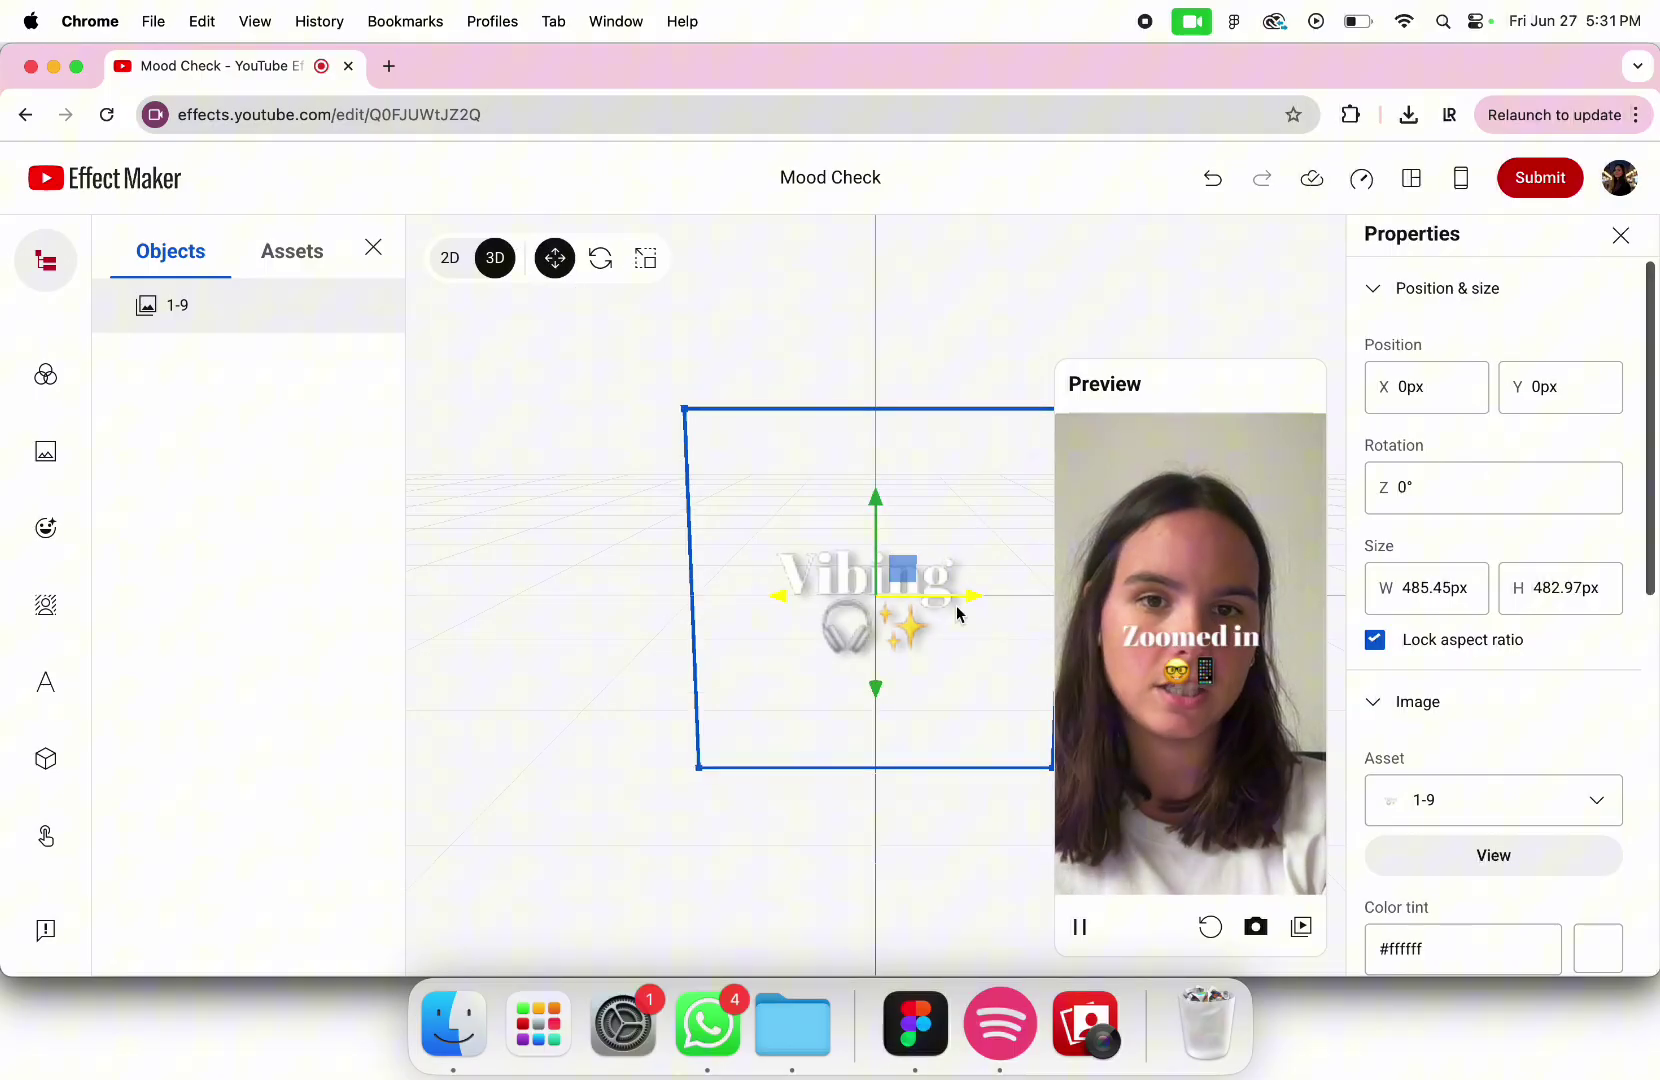
left_click_drag(878, 504, 878, 217)
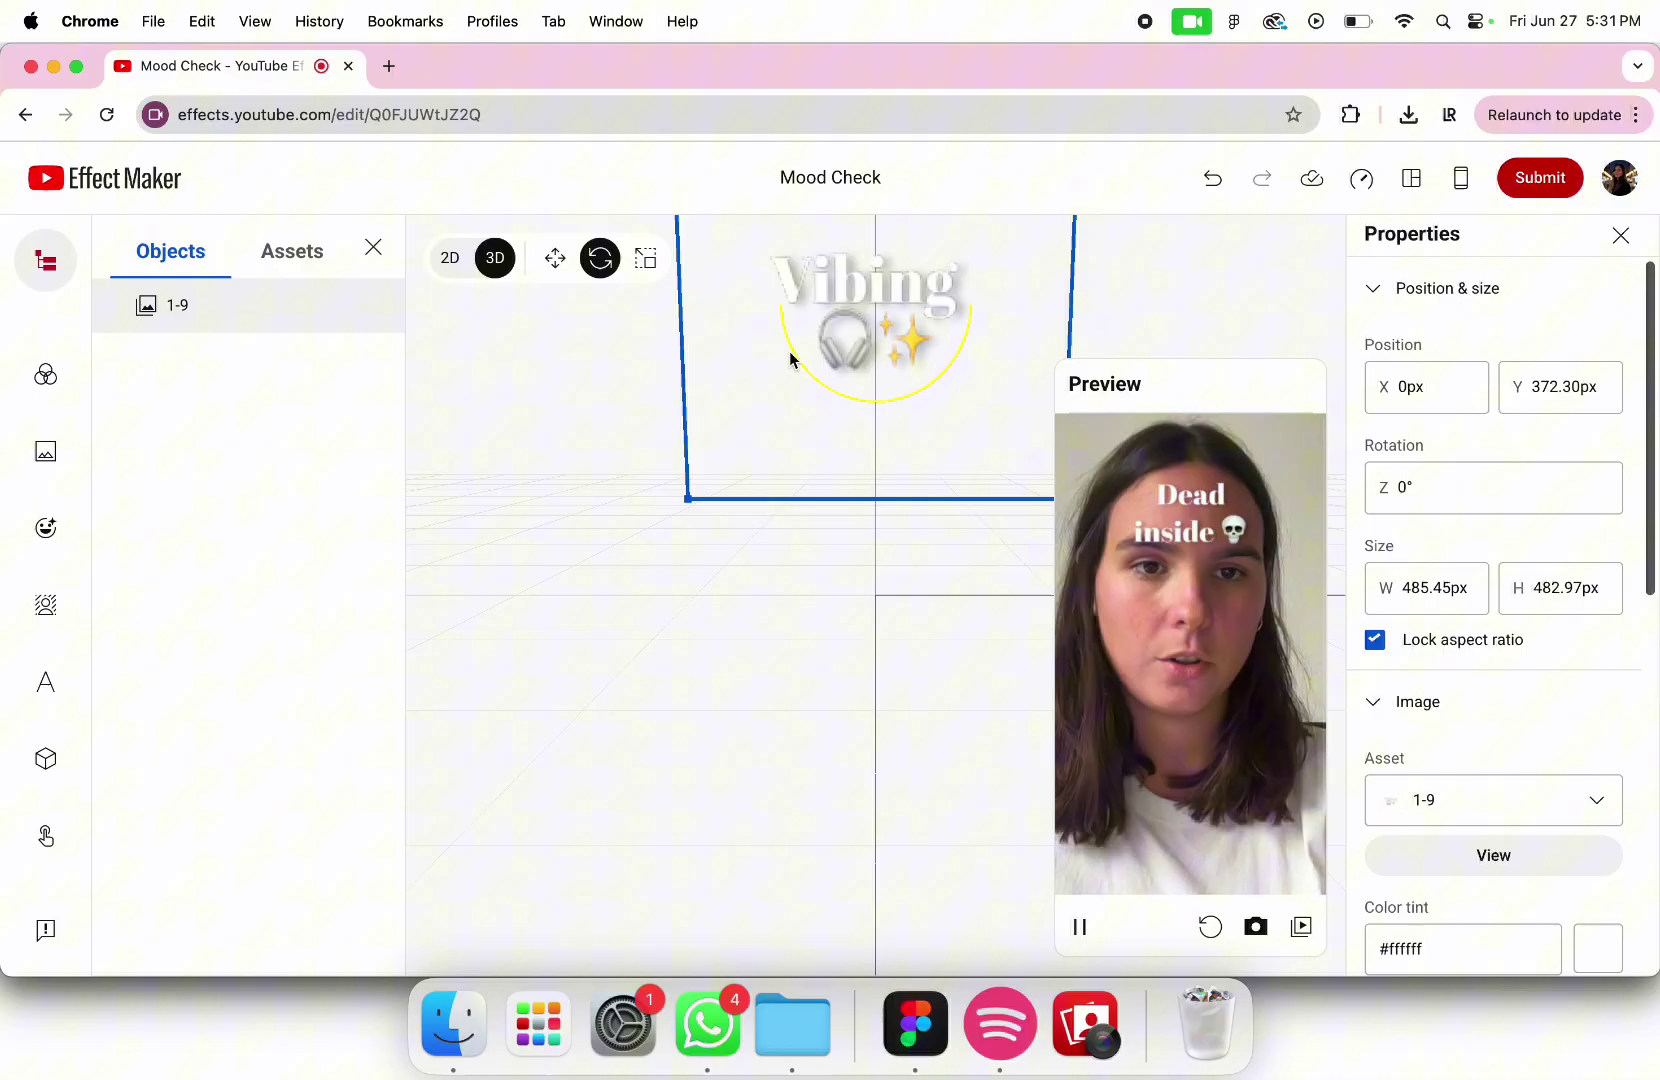
Set the image's Z rotation to 0 so it stays upright
left_click_drag(790, 361, 788, 400)
left_click(1398, 488)
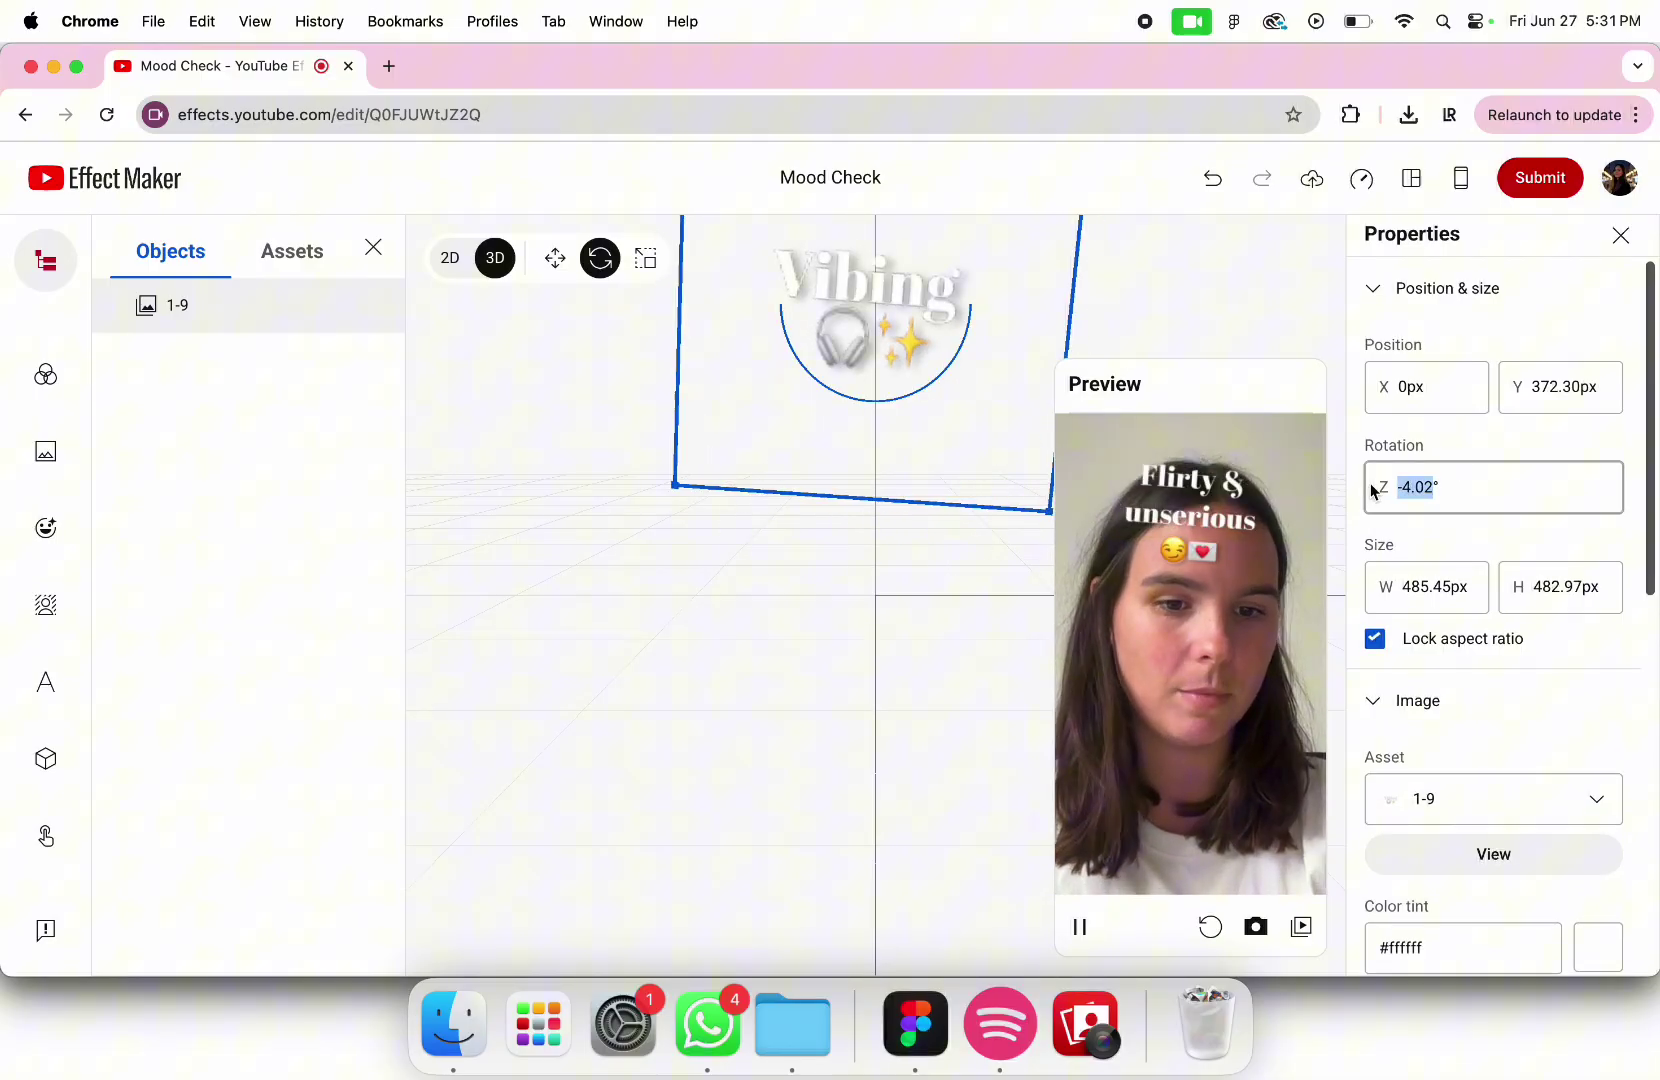
type("0")
key("Return")
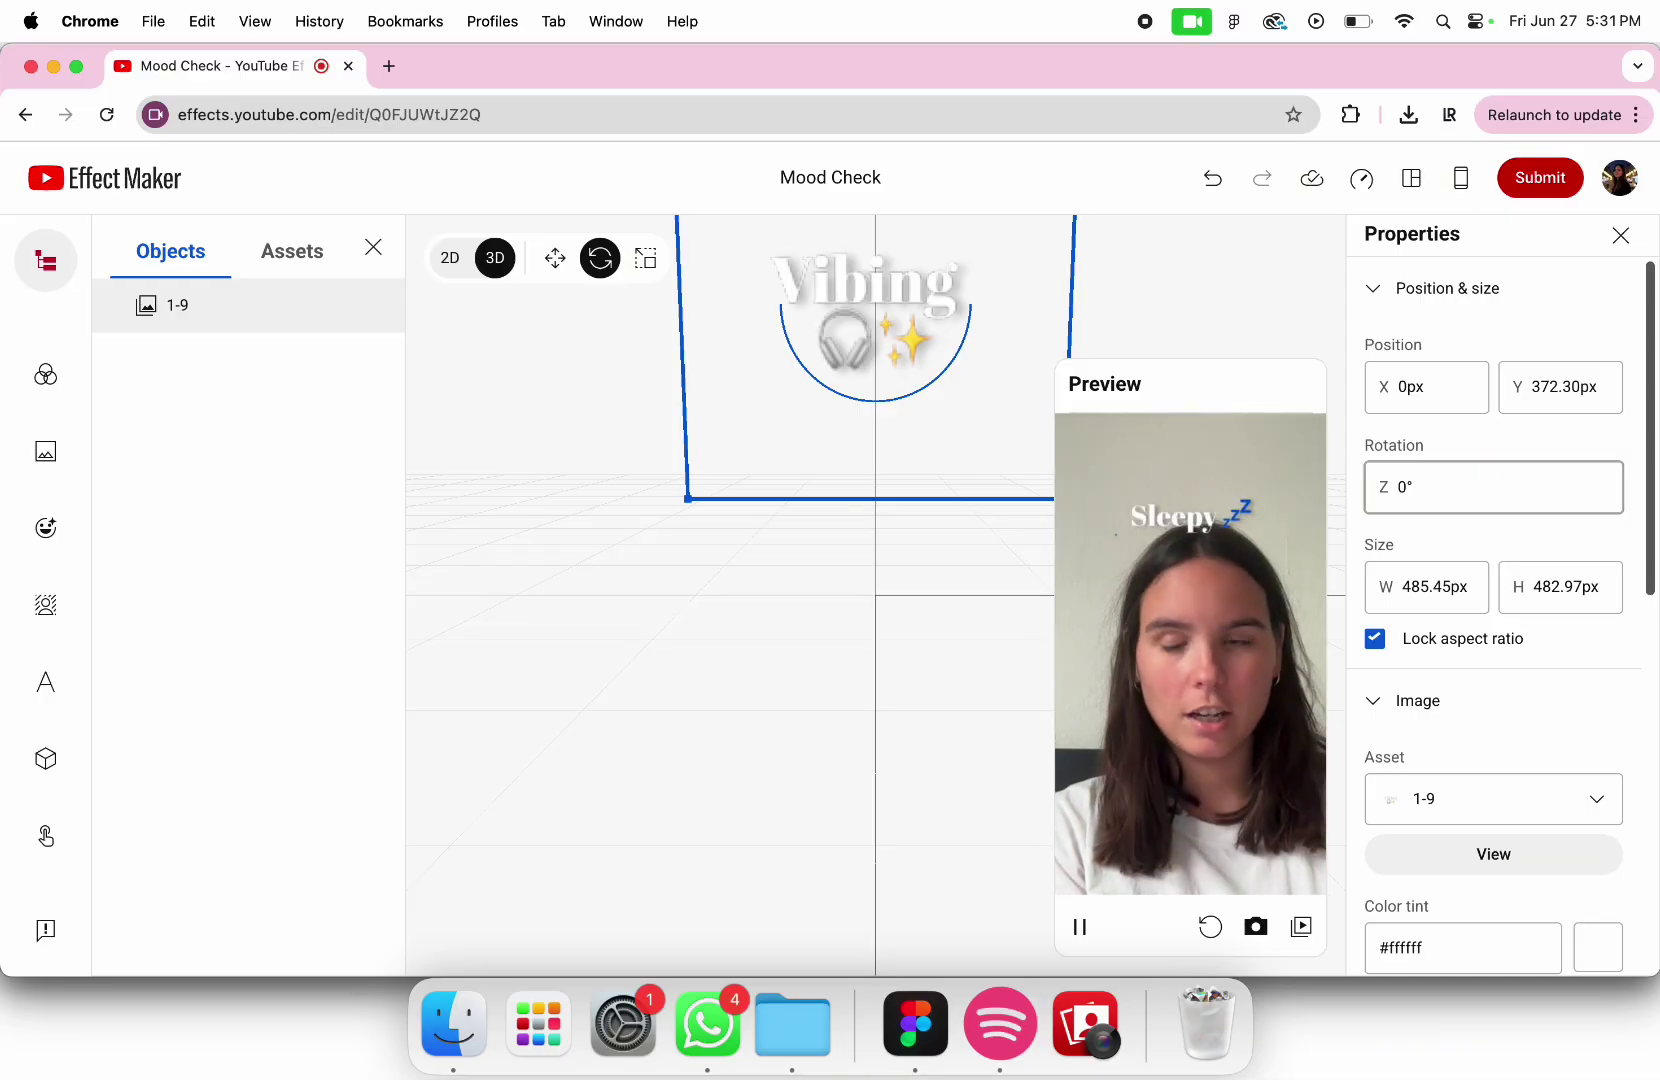
Attach the 1-9 sequence as an image face accessory and move it into the Face accessory group
left_click(44, 533)
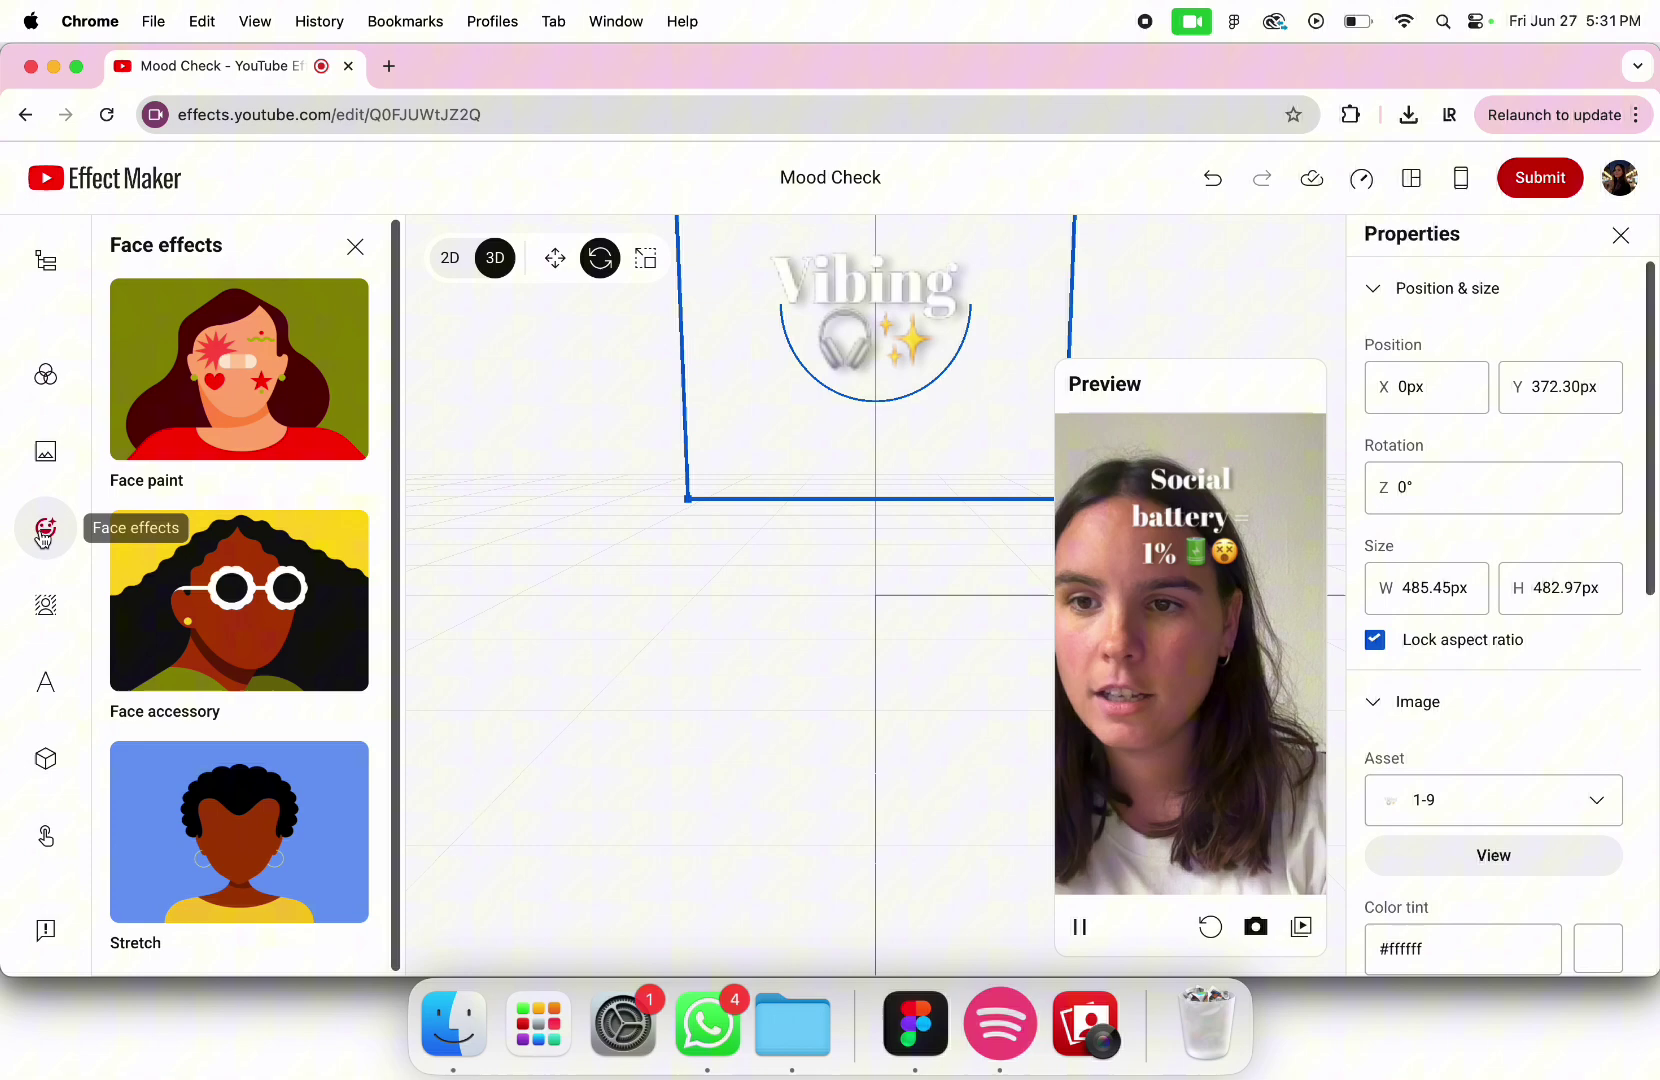
left_click(257, 662)
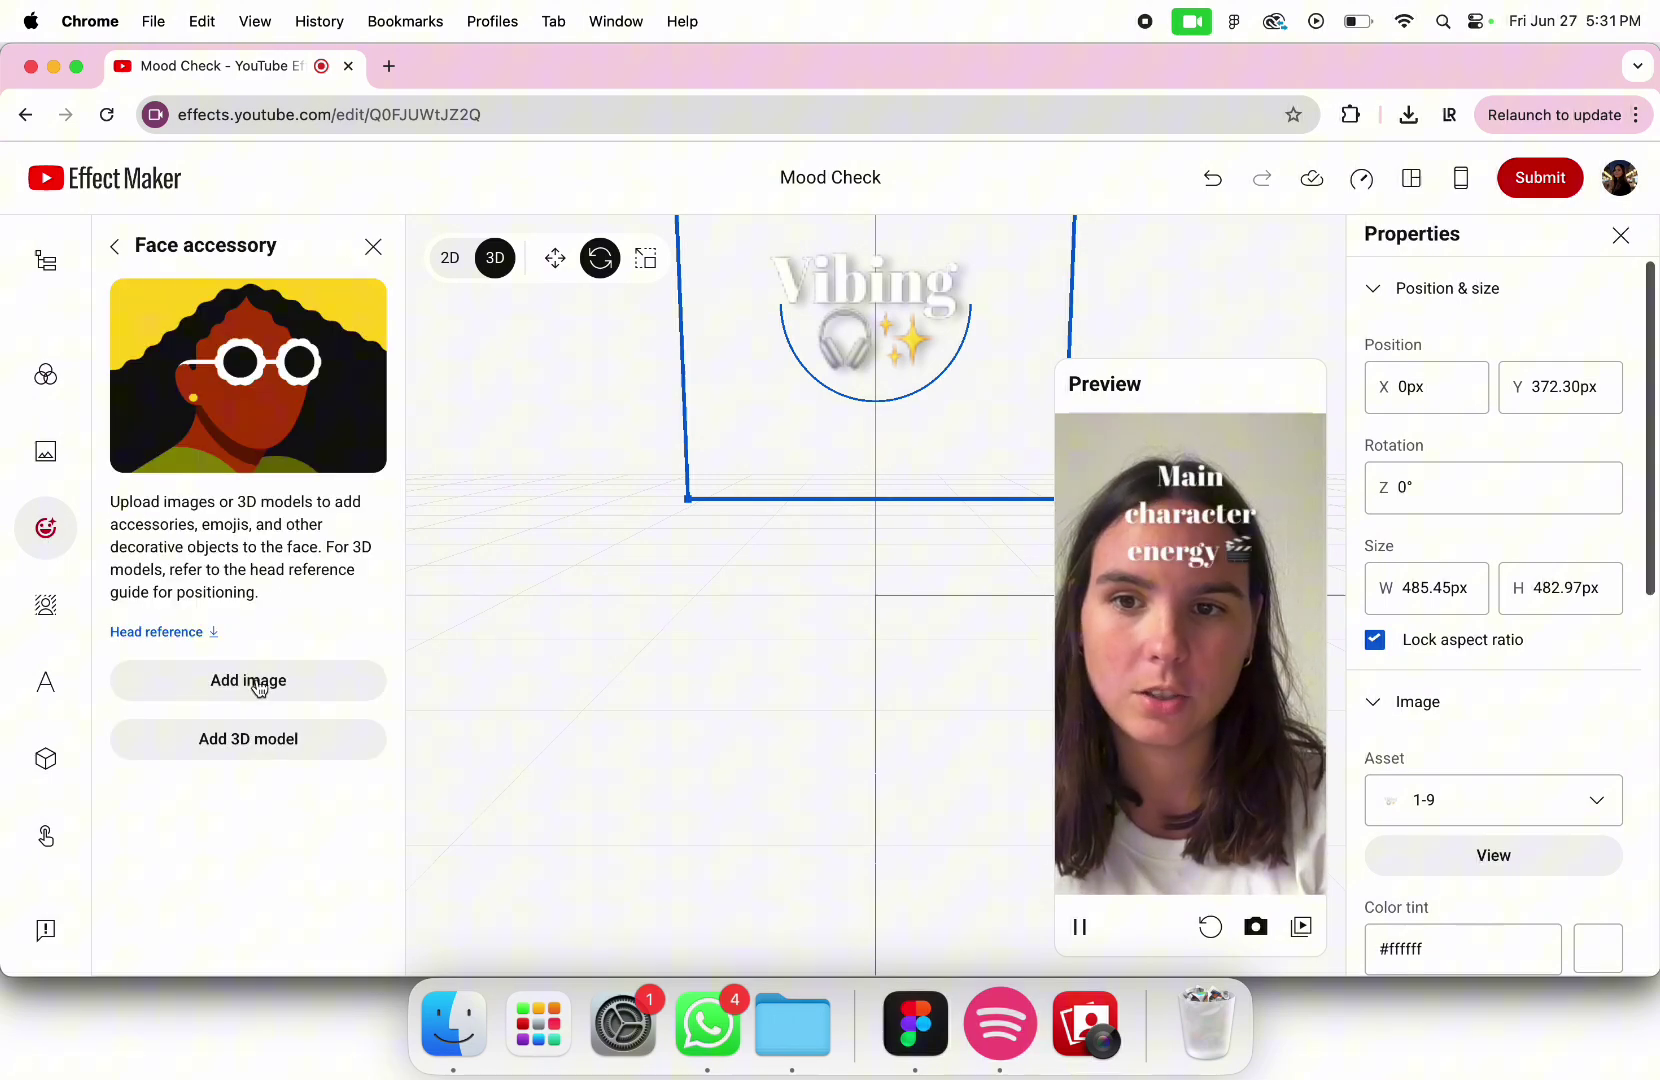
left_click(257, 683)
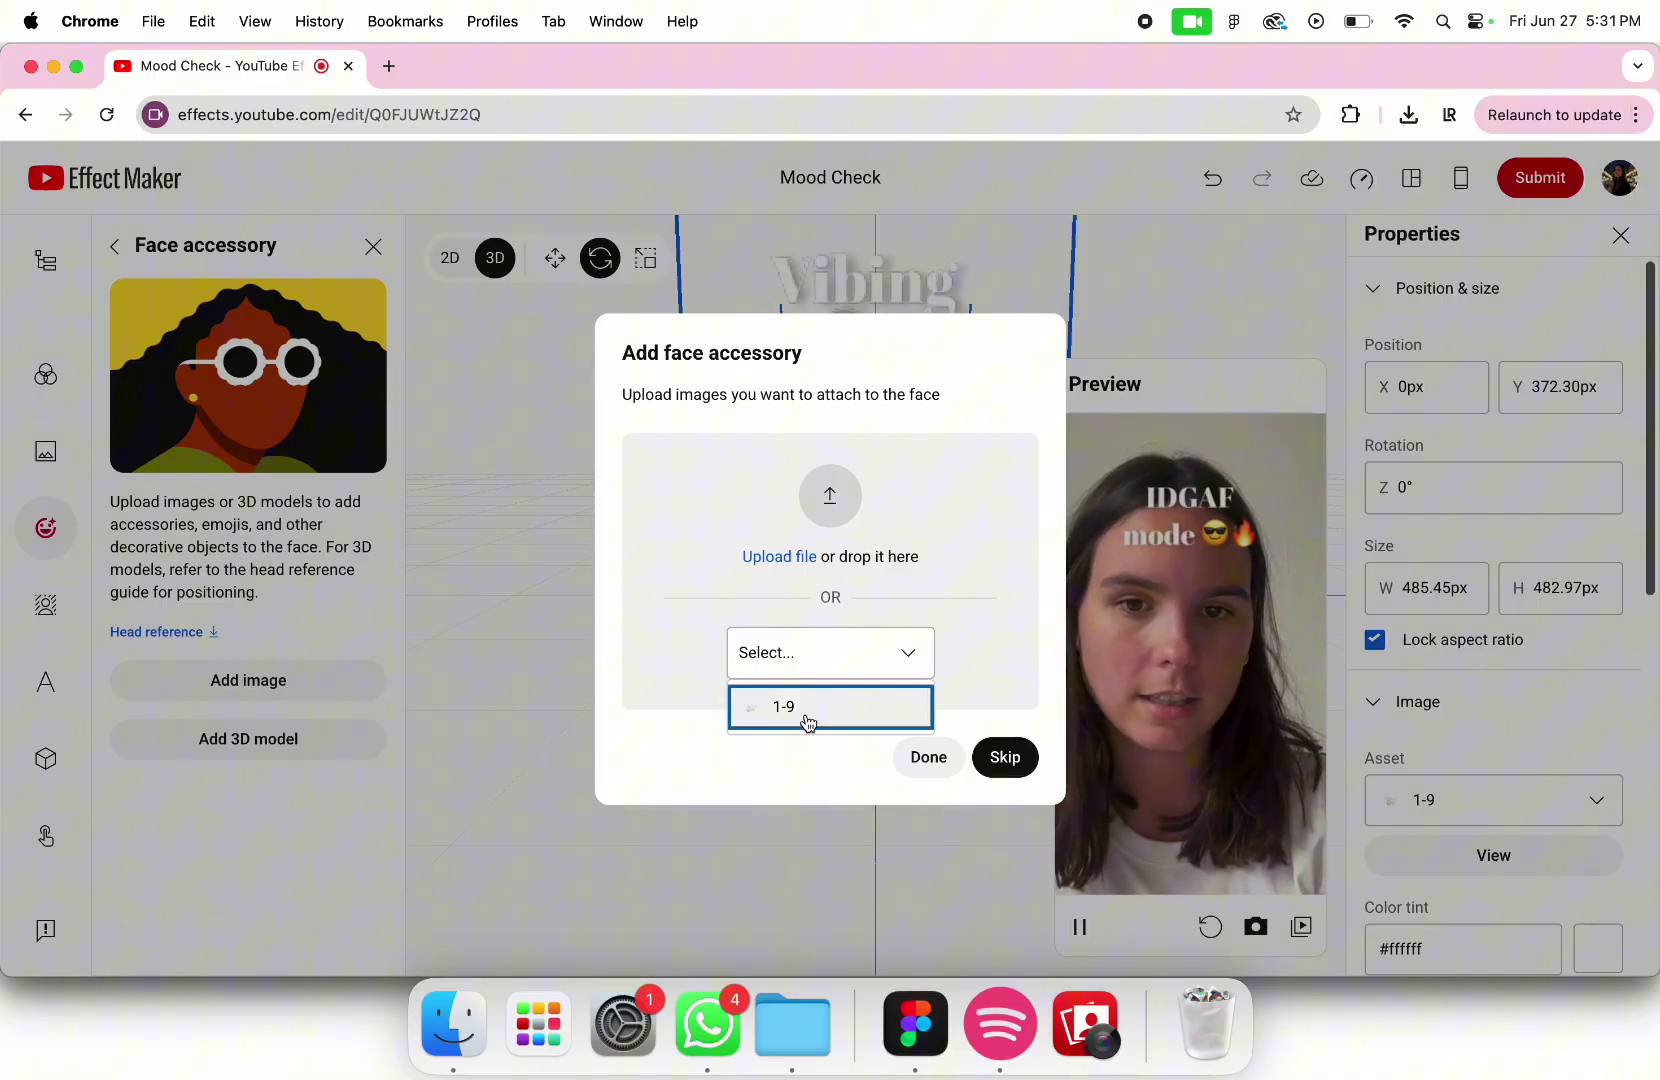
left_click(808, 722)
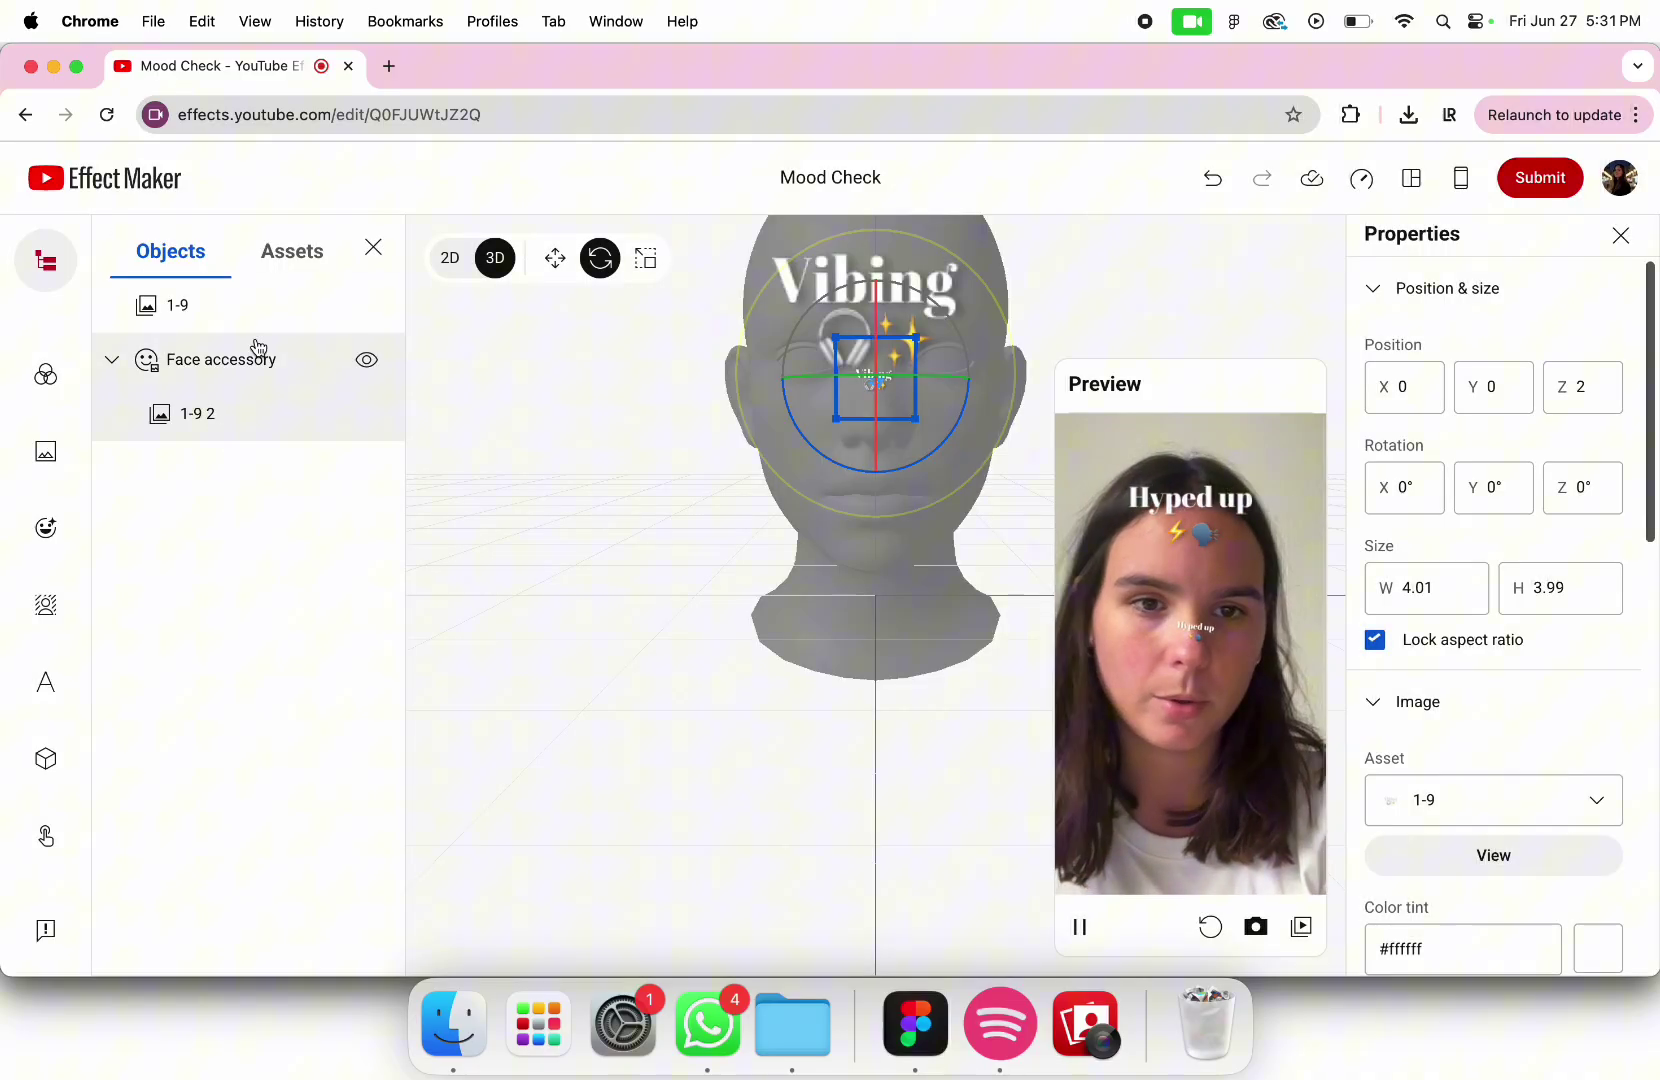
left_click(183, 292)
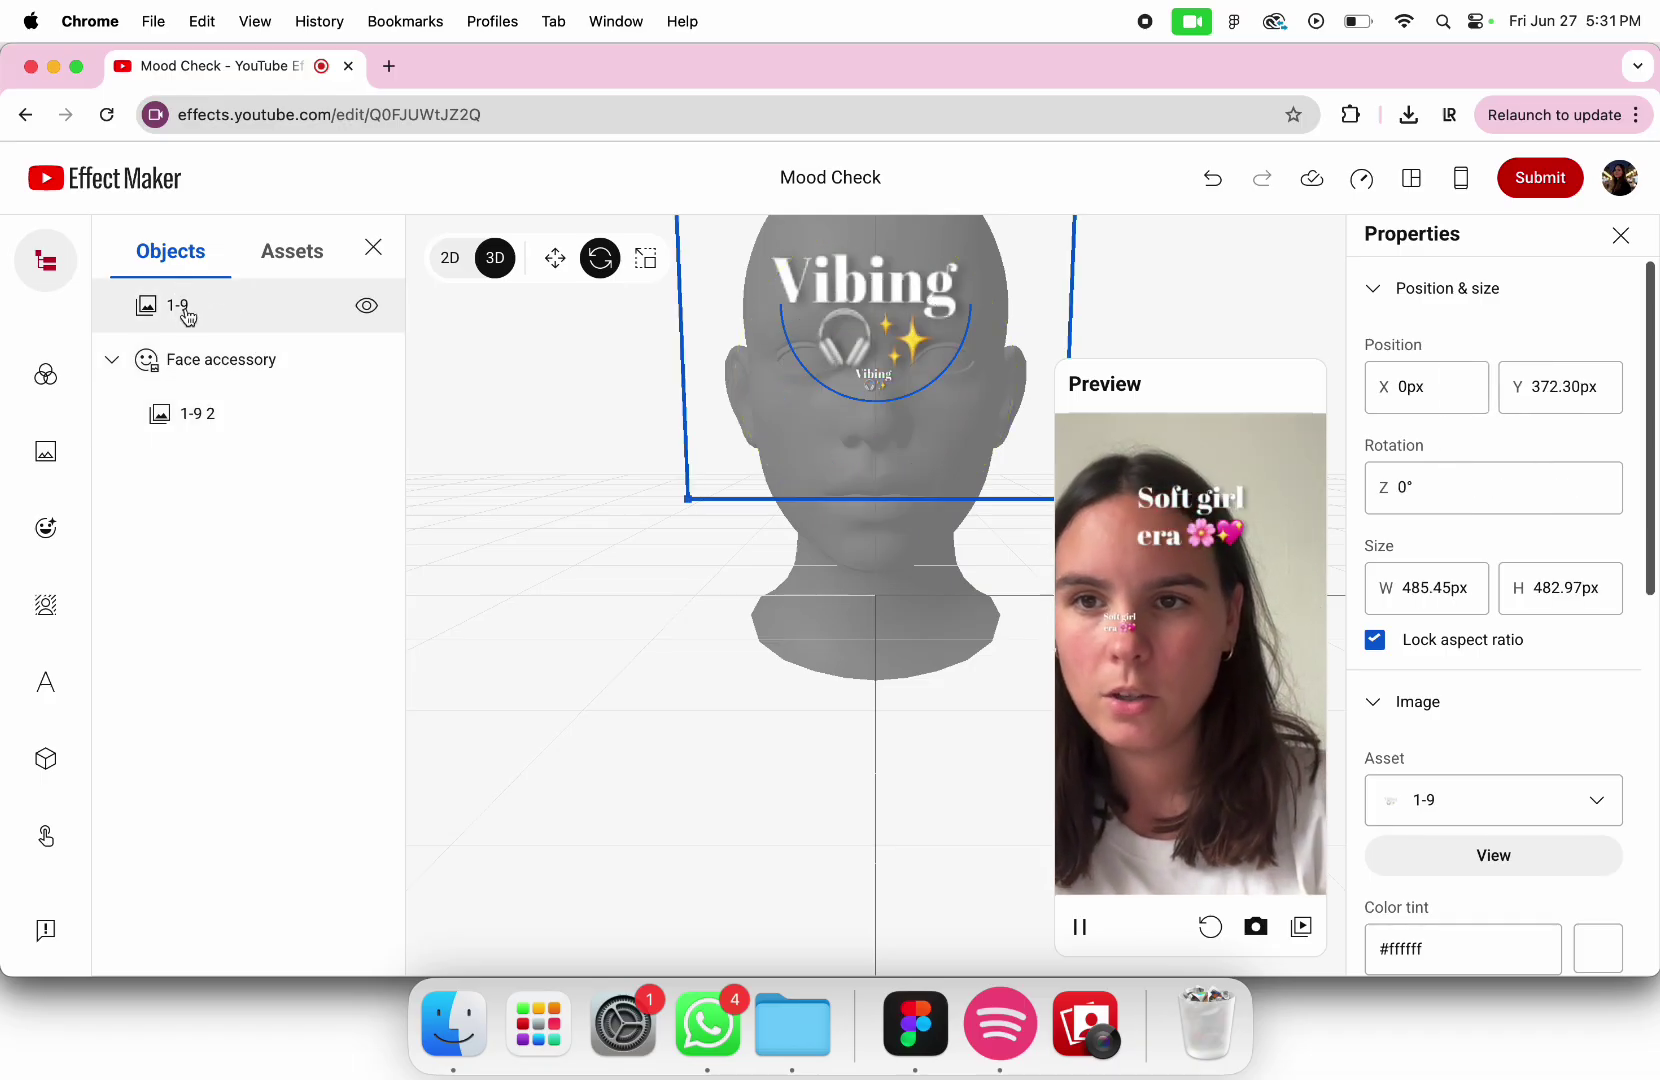
left_click_drag(188, 317, 193, 381)
Delete the duplicate '1-9 2' image object
left_click(204, 422)
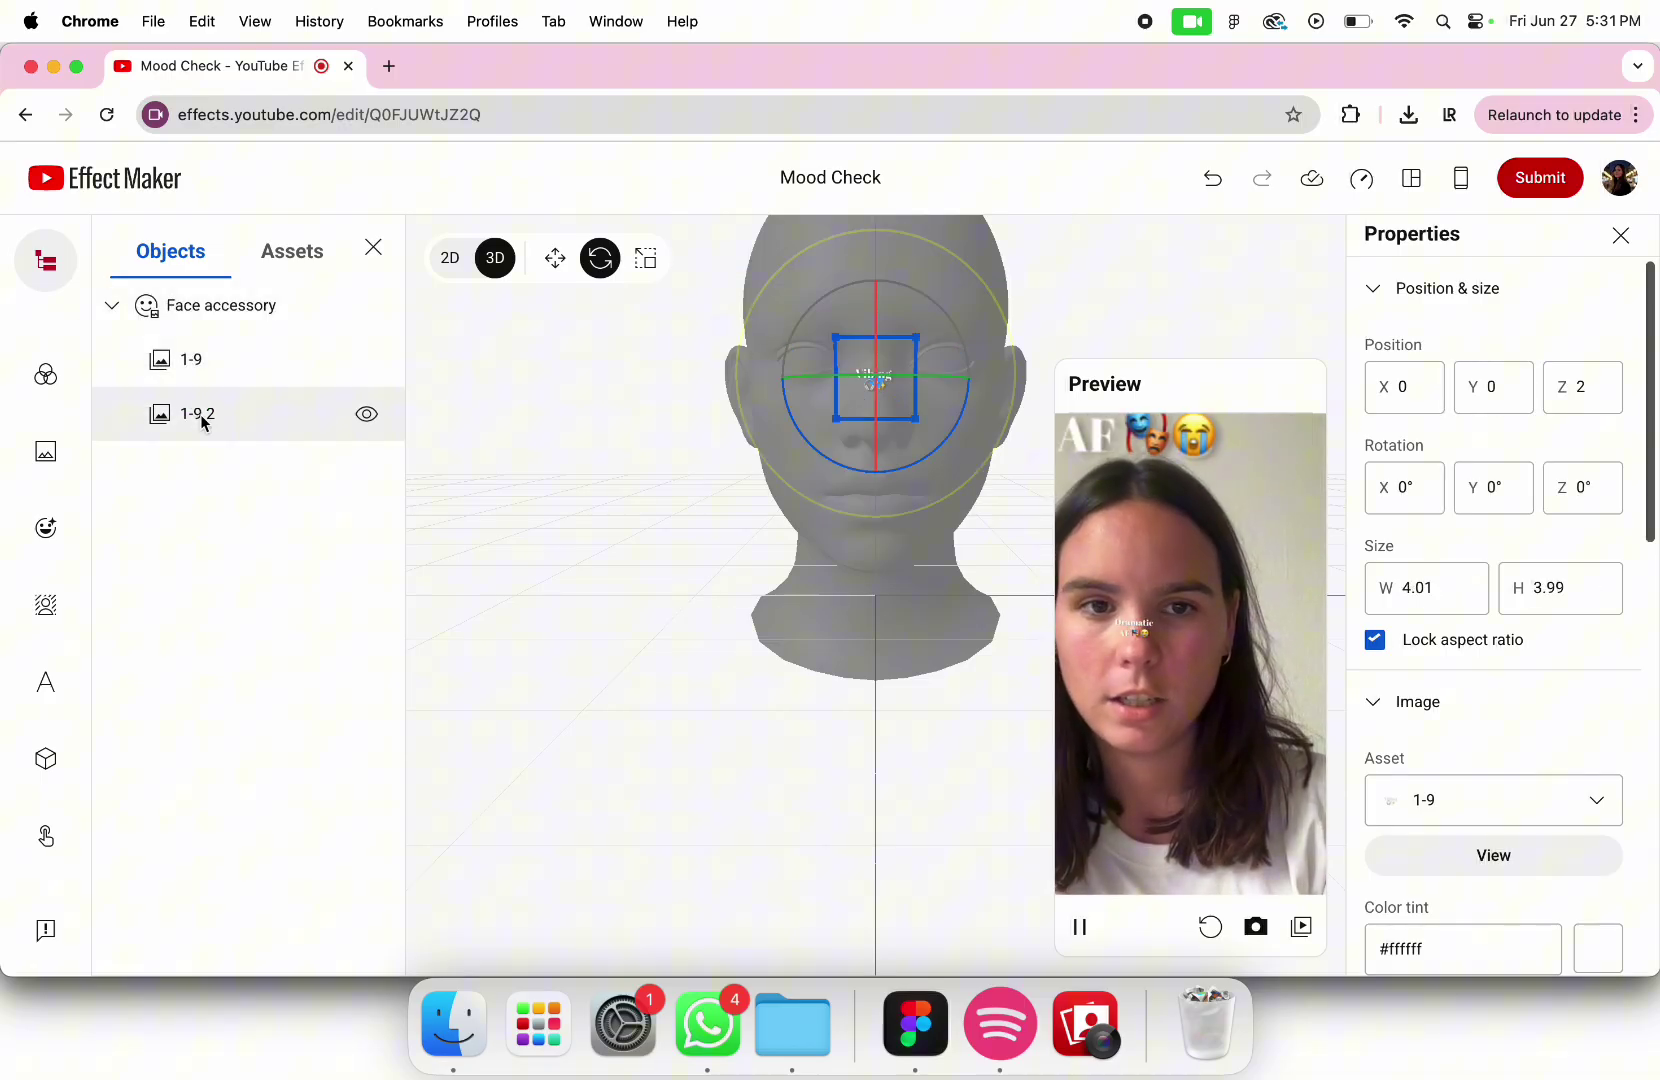
right_click(204, 422)
left_click(285, 612)
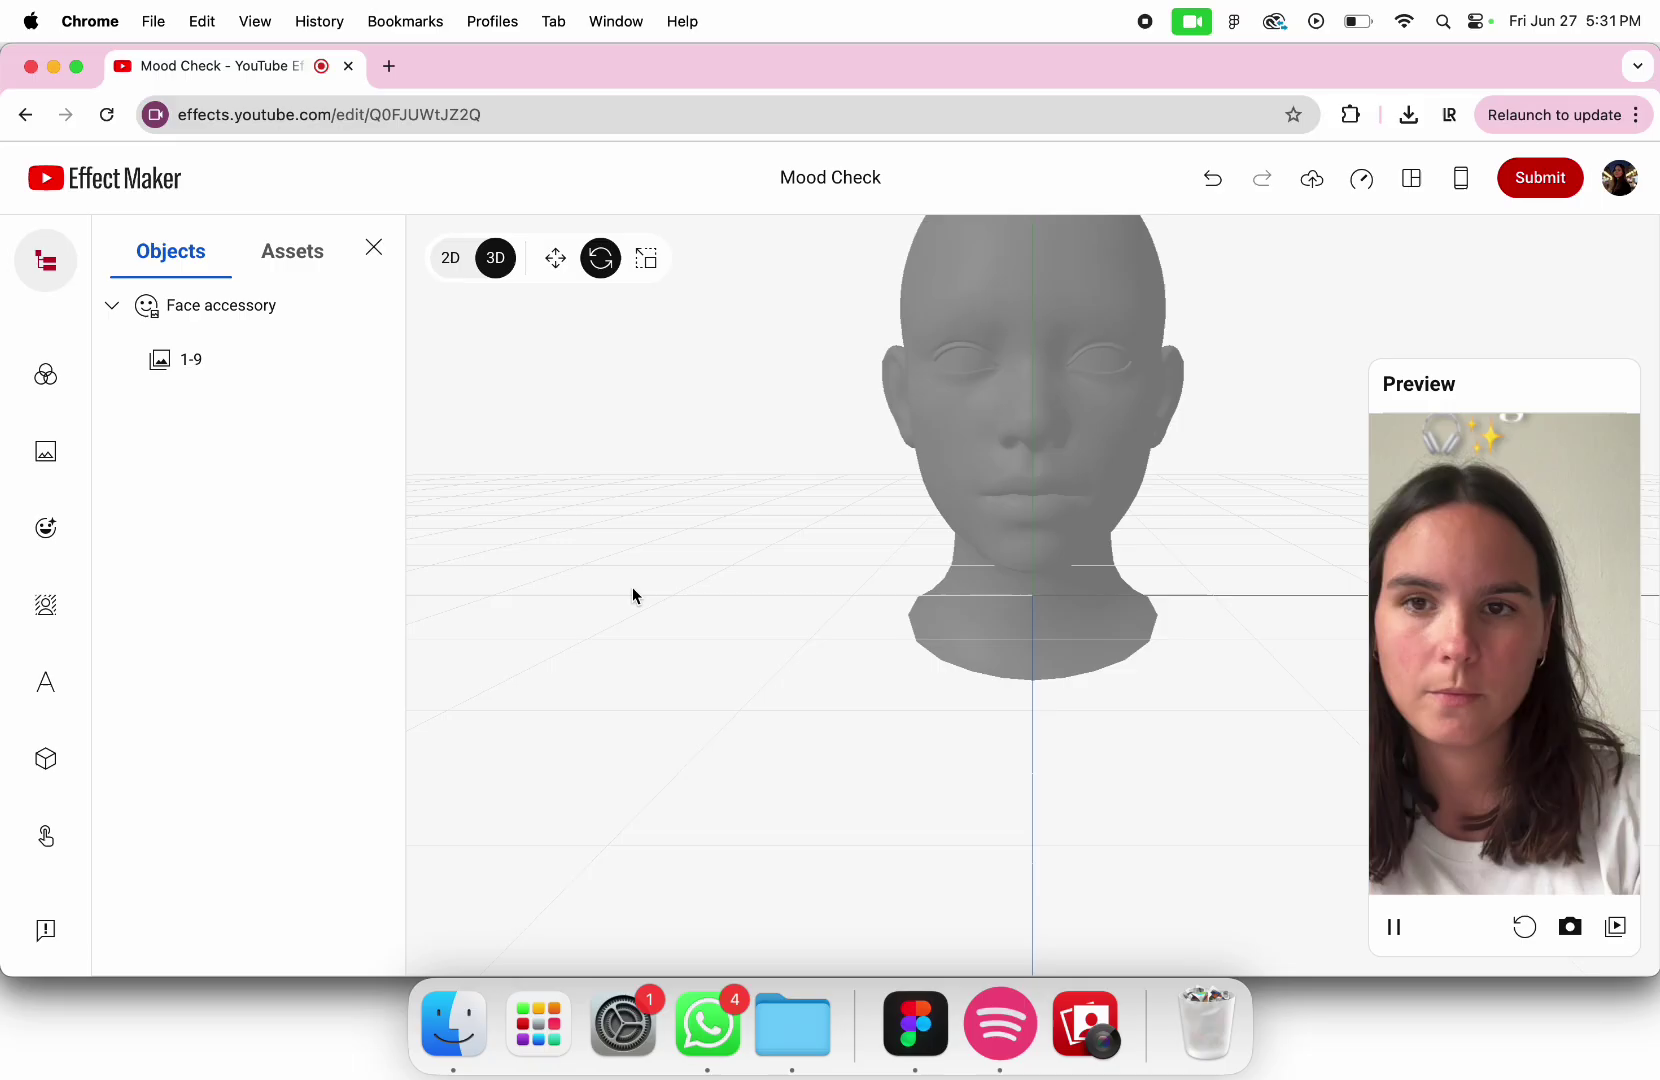
Lower the 1-9 image to sit just above the head (Y 9.59, size 13.34)
left_click(194, 374)
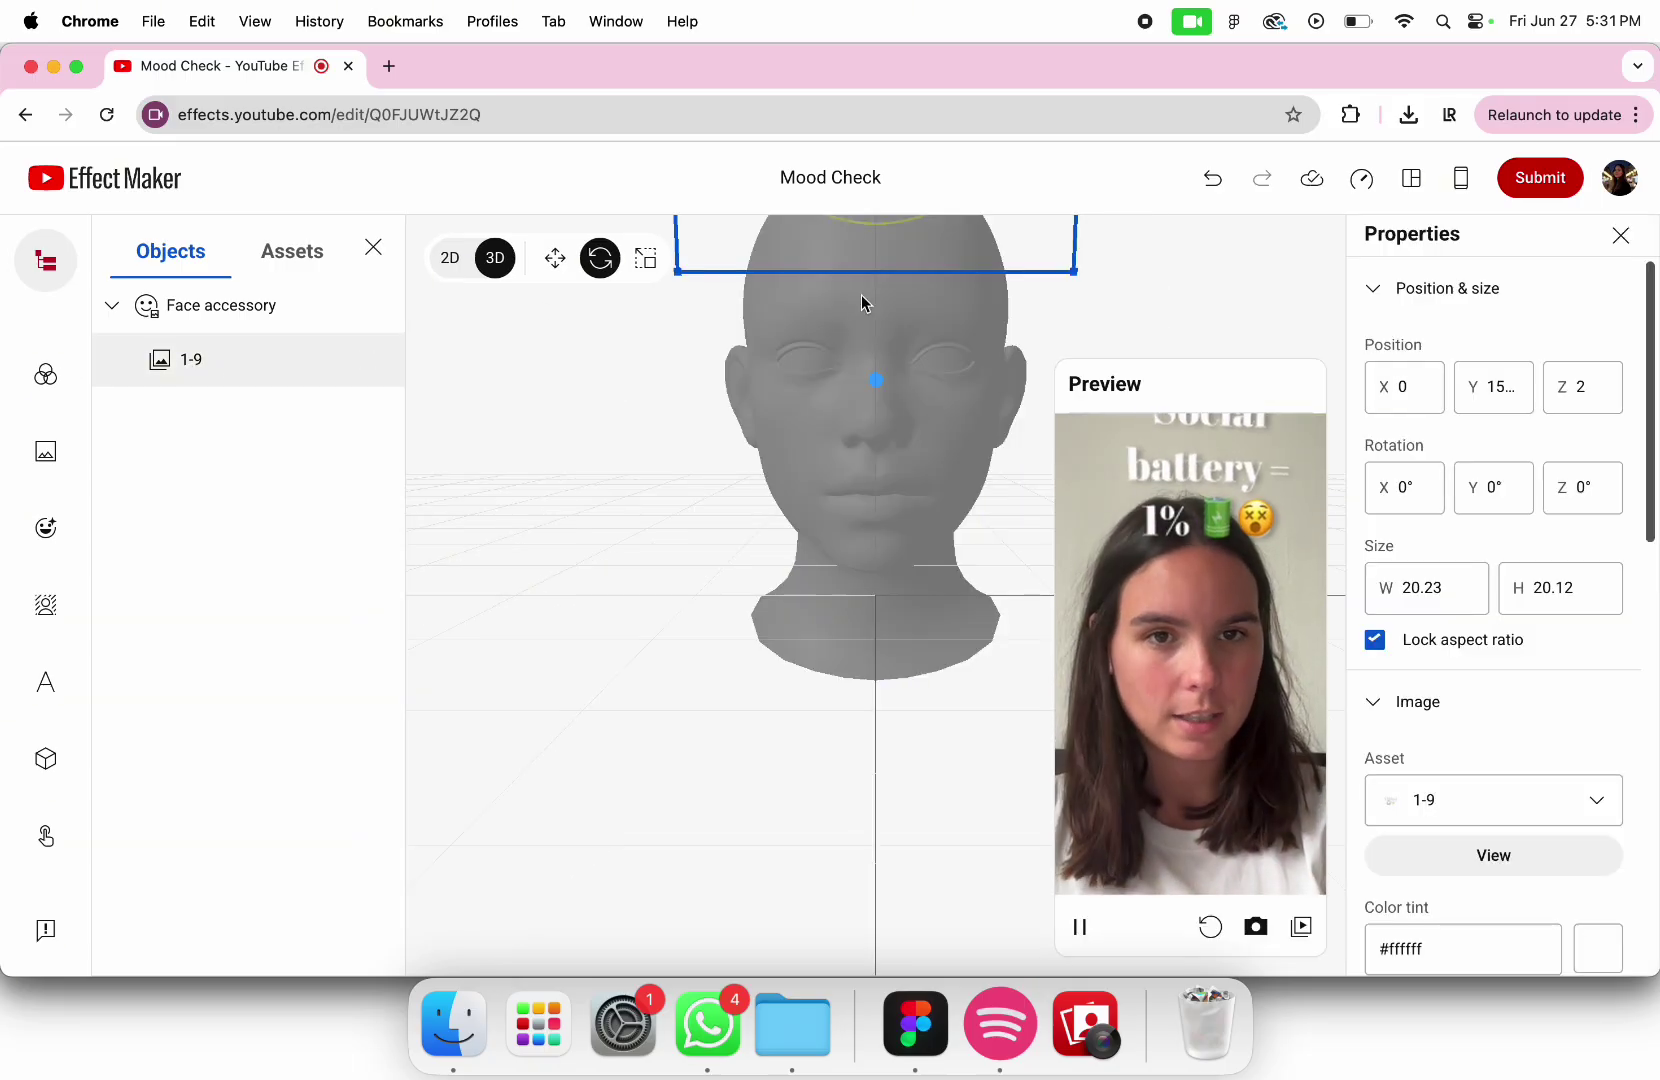
scroll(864, 302, "down", 5)
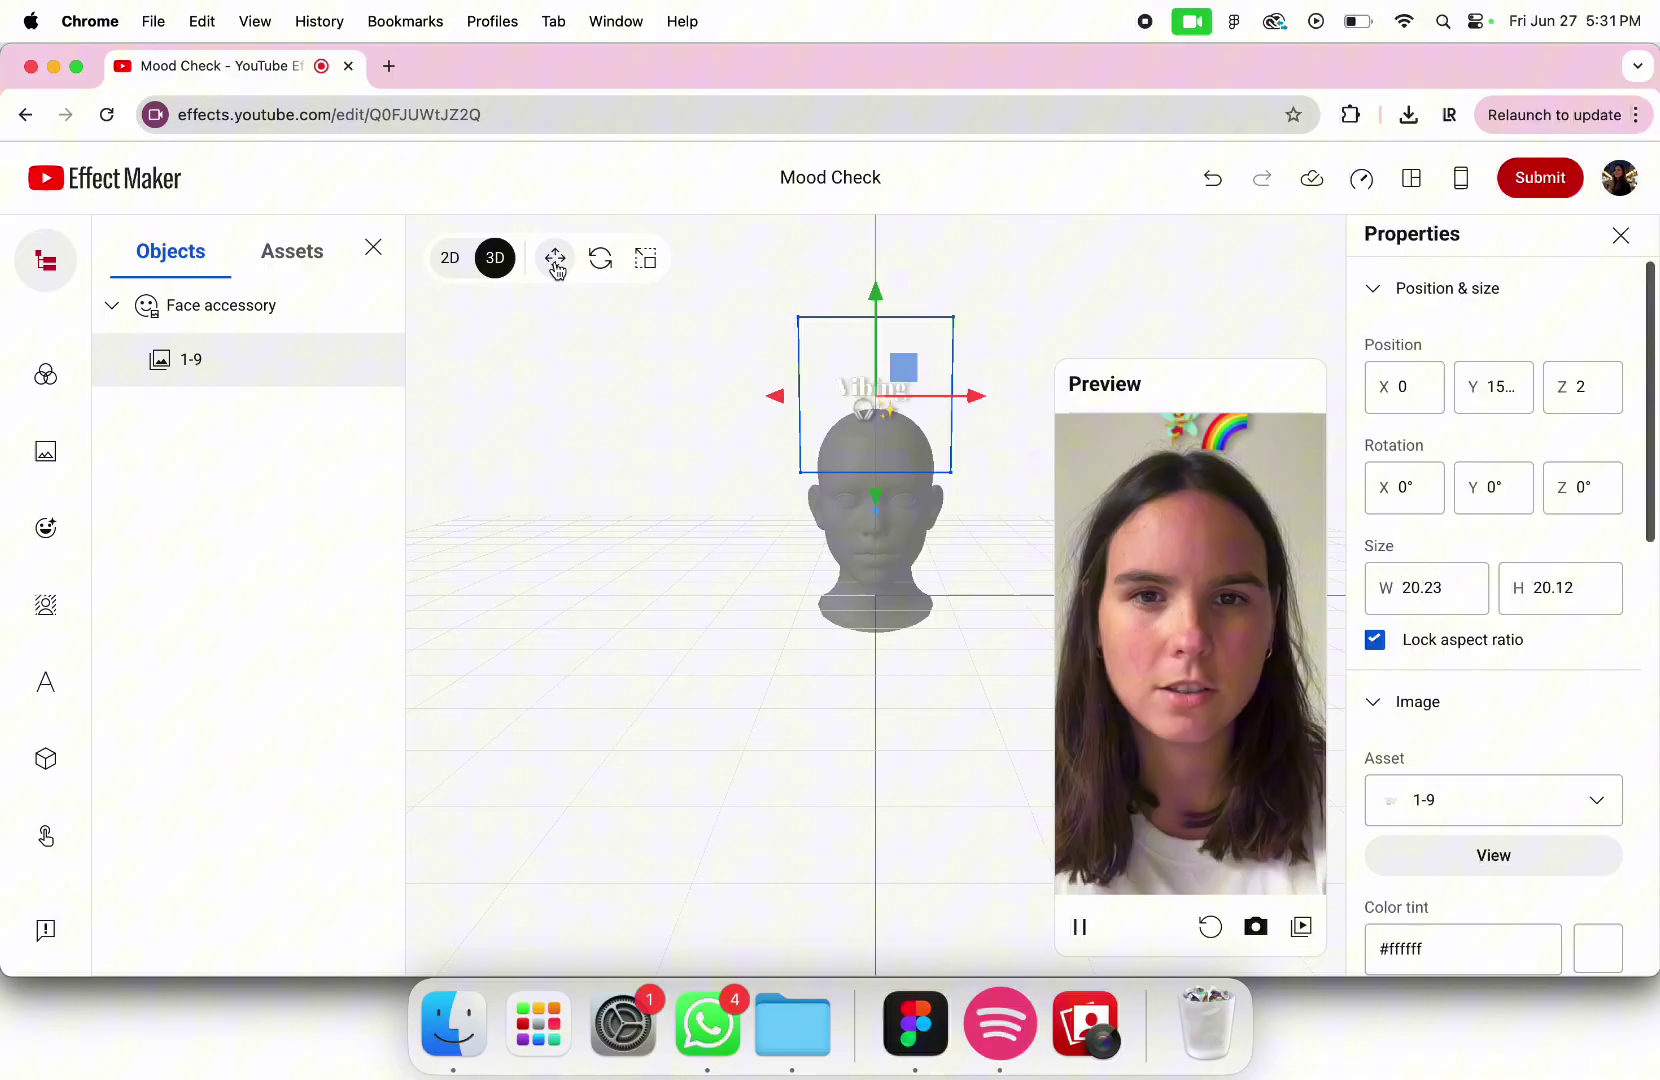
left_click_drag(875, 300, 872, 331)
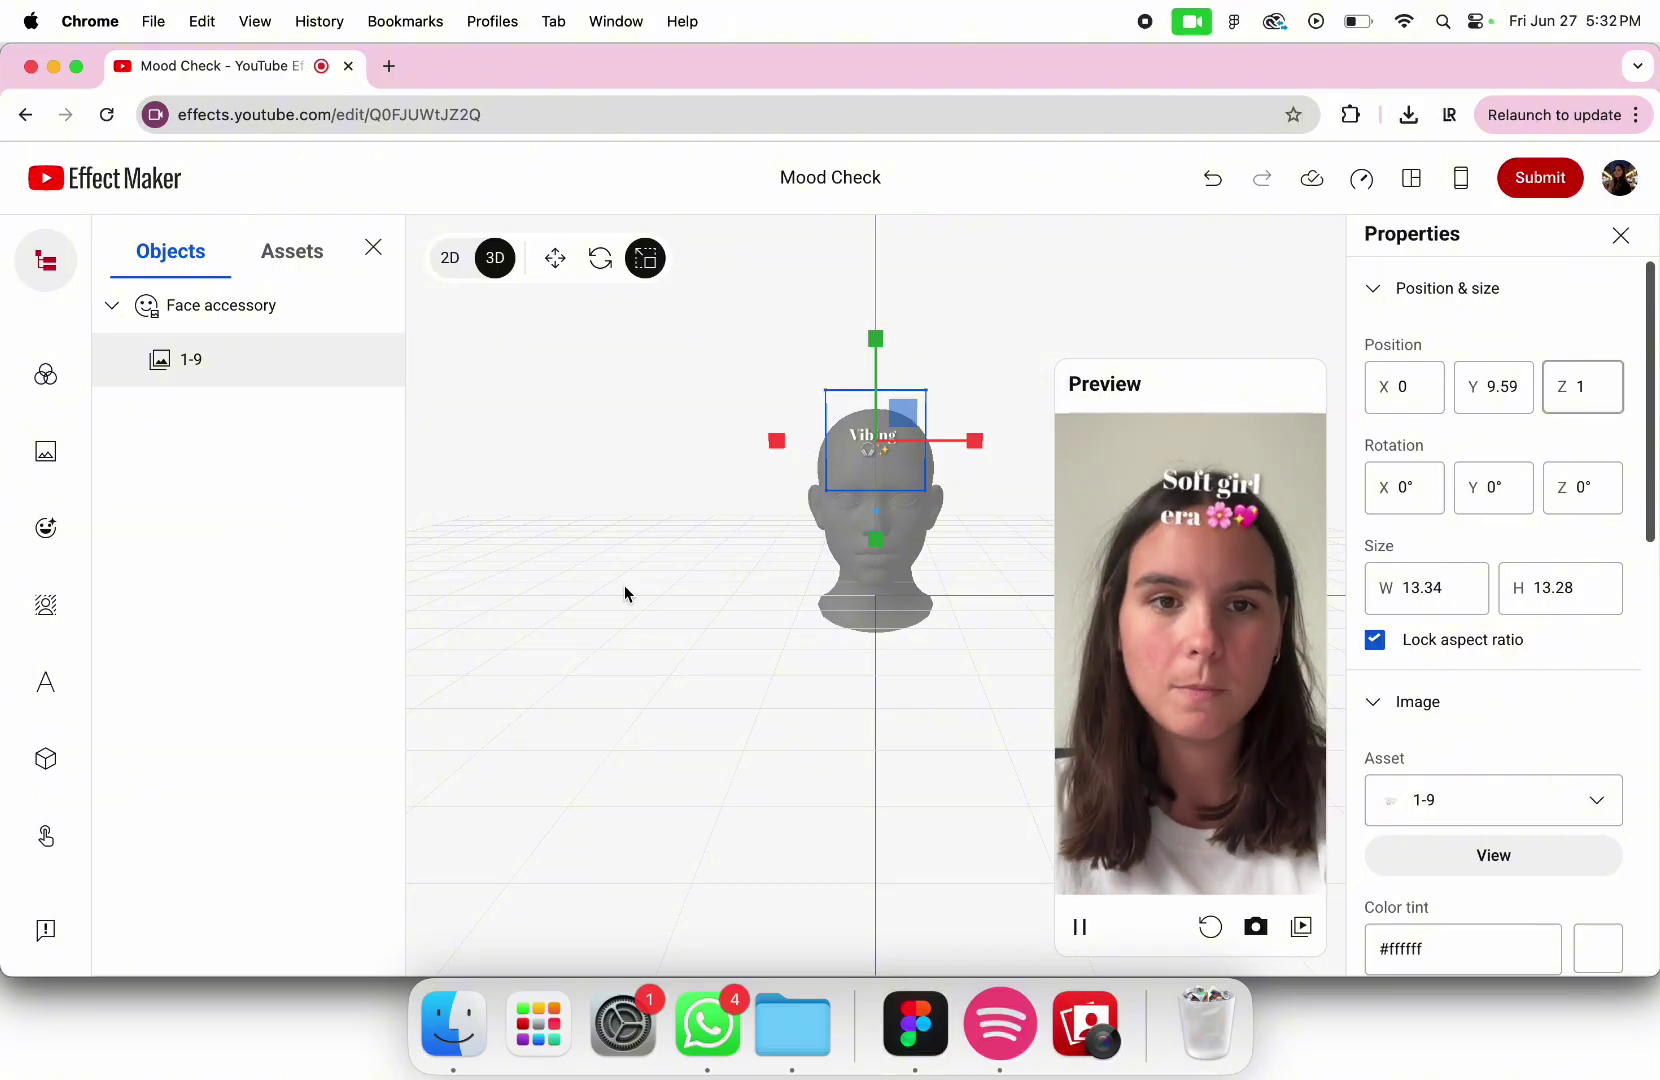
scroll(600, 500, "up", 3)
left_click(449, 261)
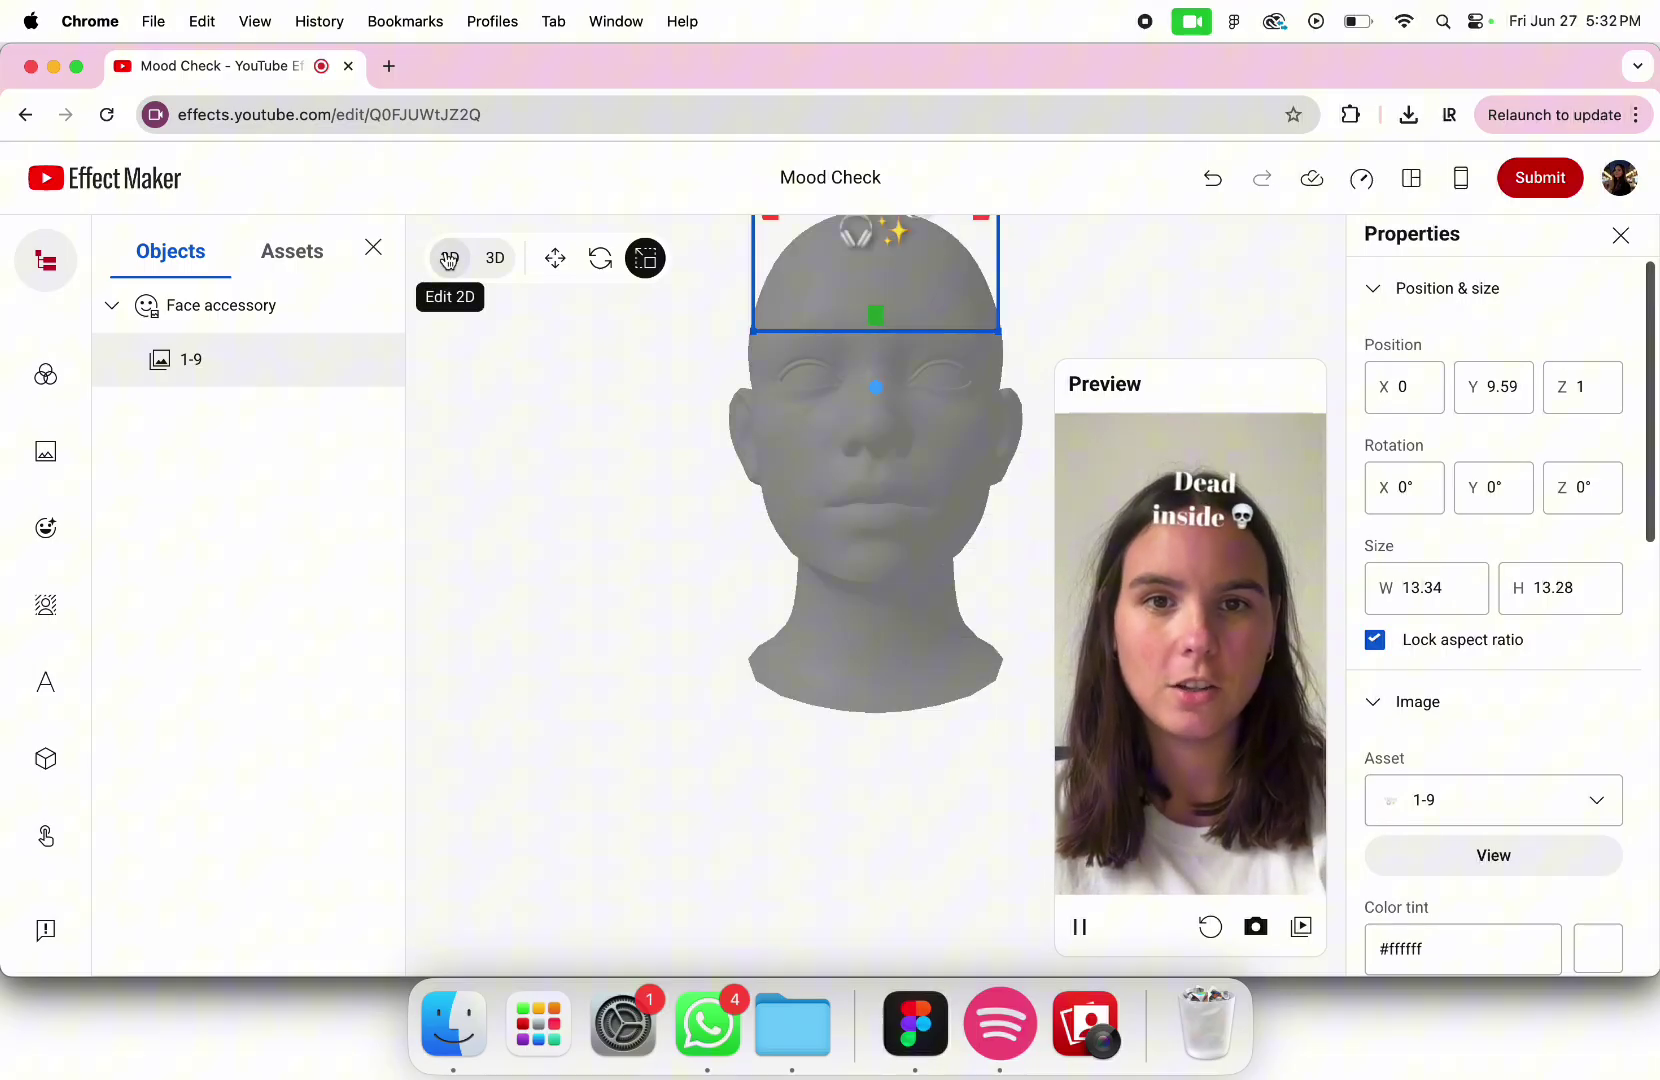
Set the mood-text sequence's animation frame rate to 16 FPS
scroll(978, 425, "down", 3)
scroll(978, 425, "up", 3)
scroll(978, 425, "down", 2)
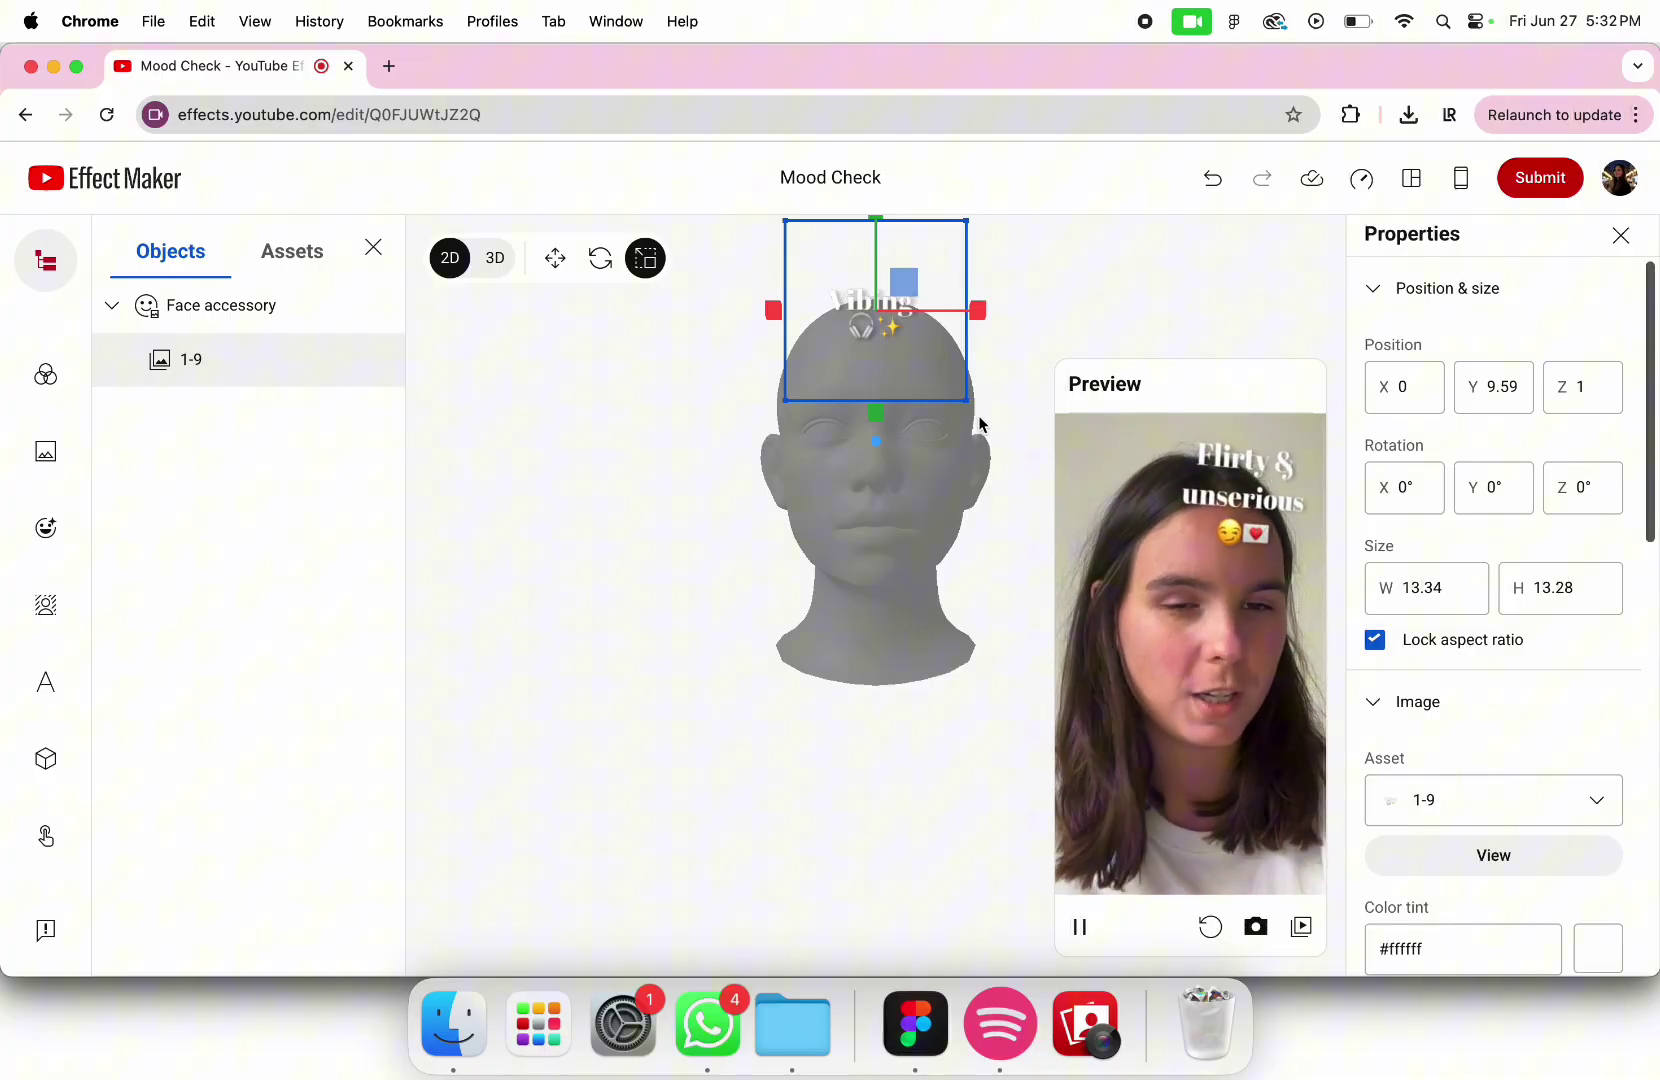
scroll(1430, 640, "down", 10)
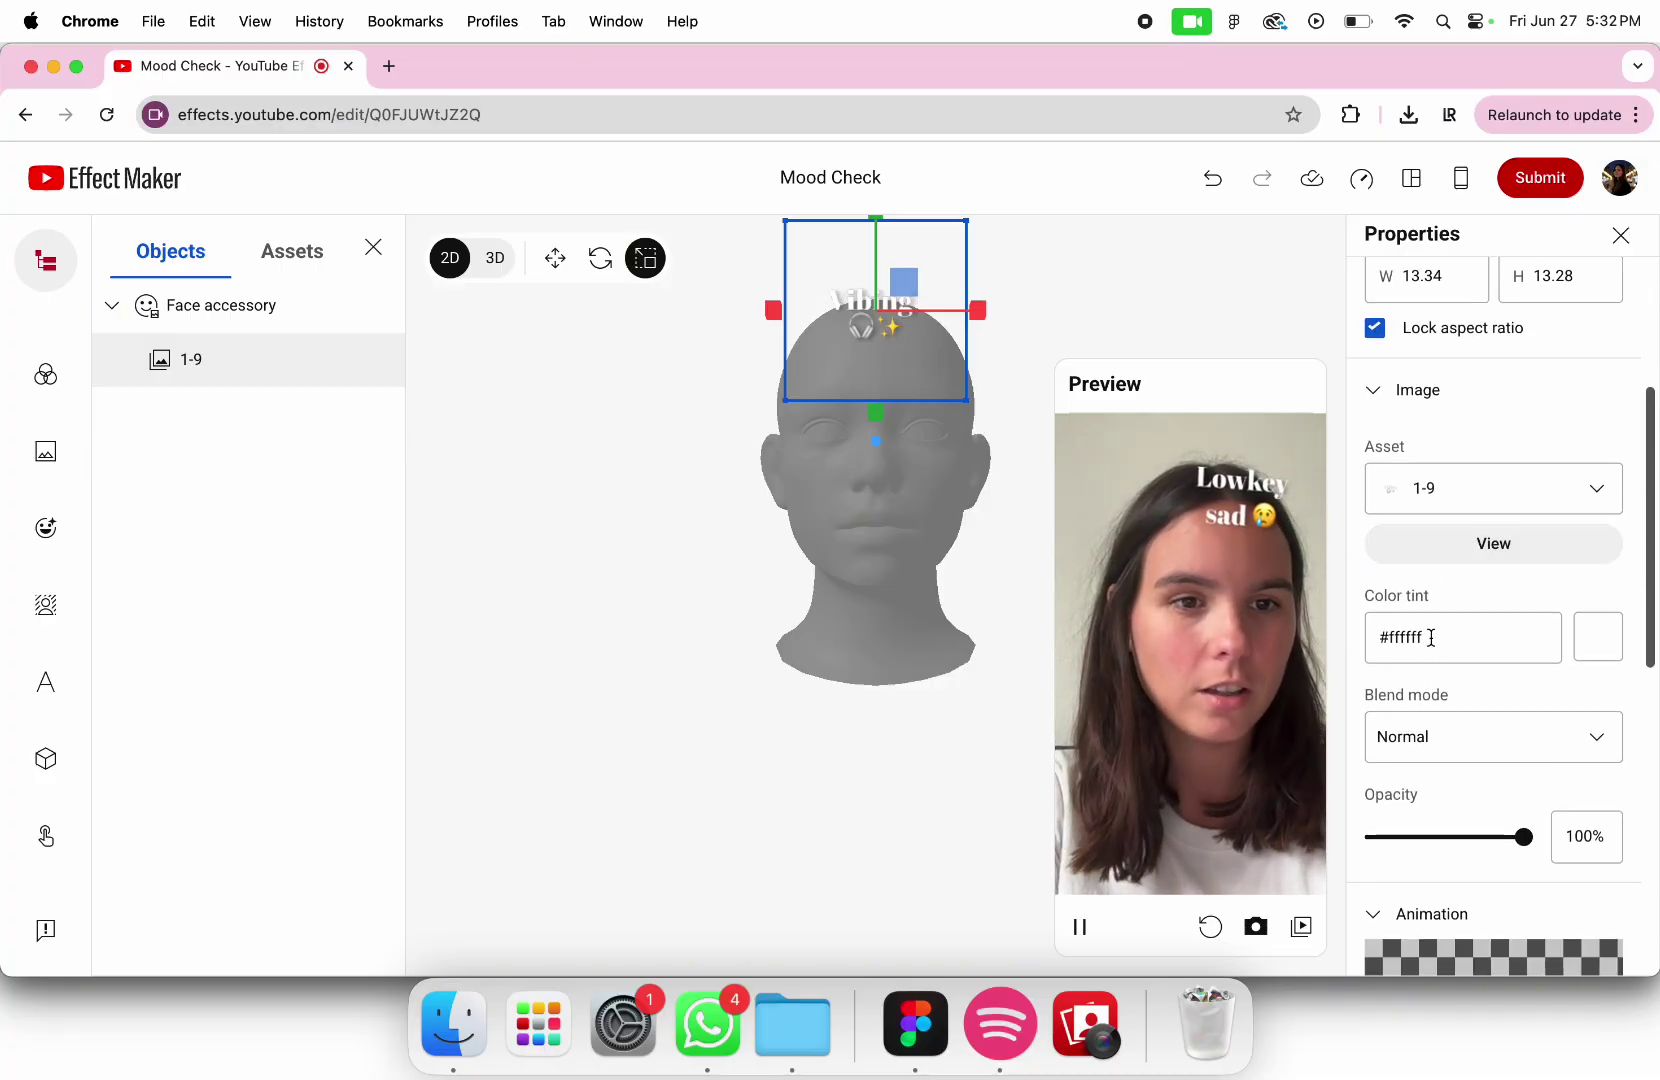
scroll(1434, 645, "down", 3)
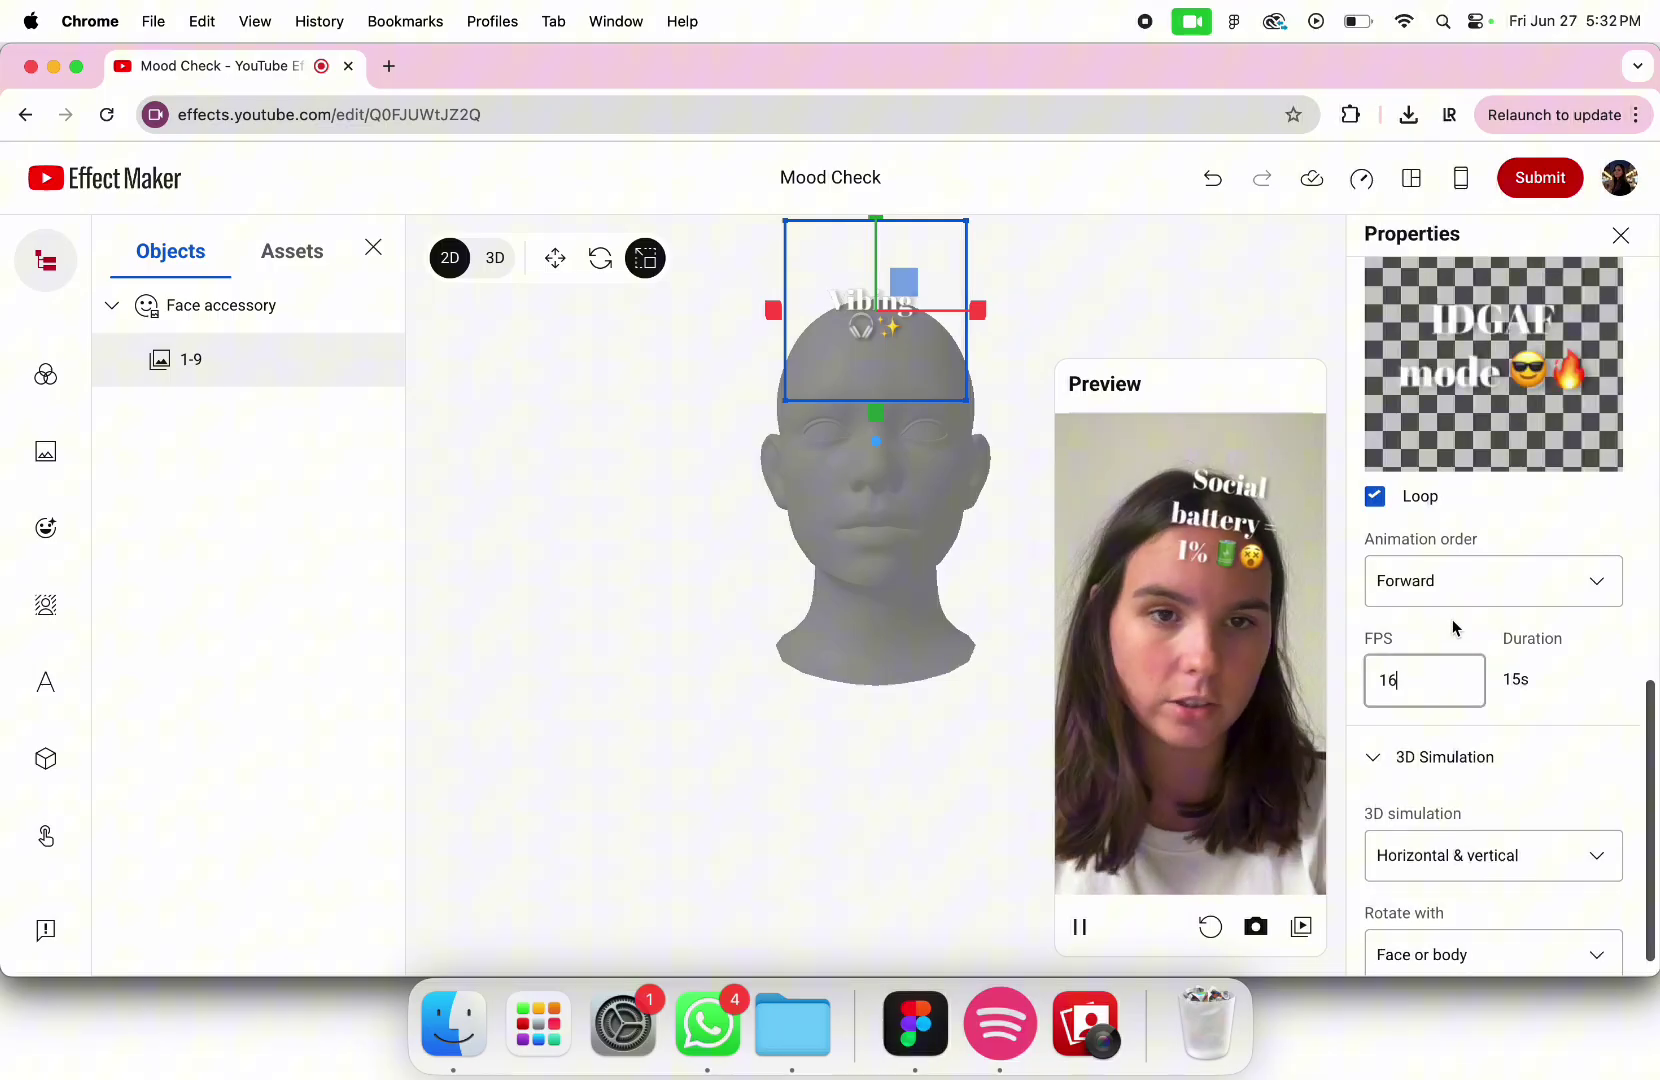
left_click(1596, 670)
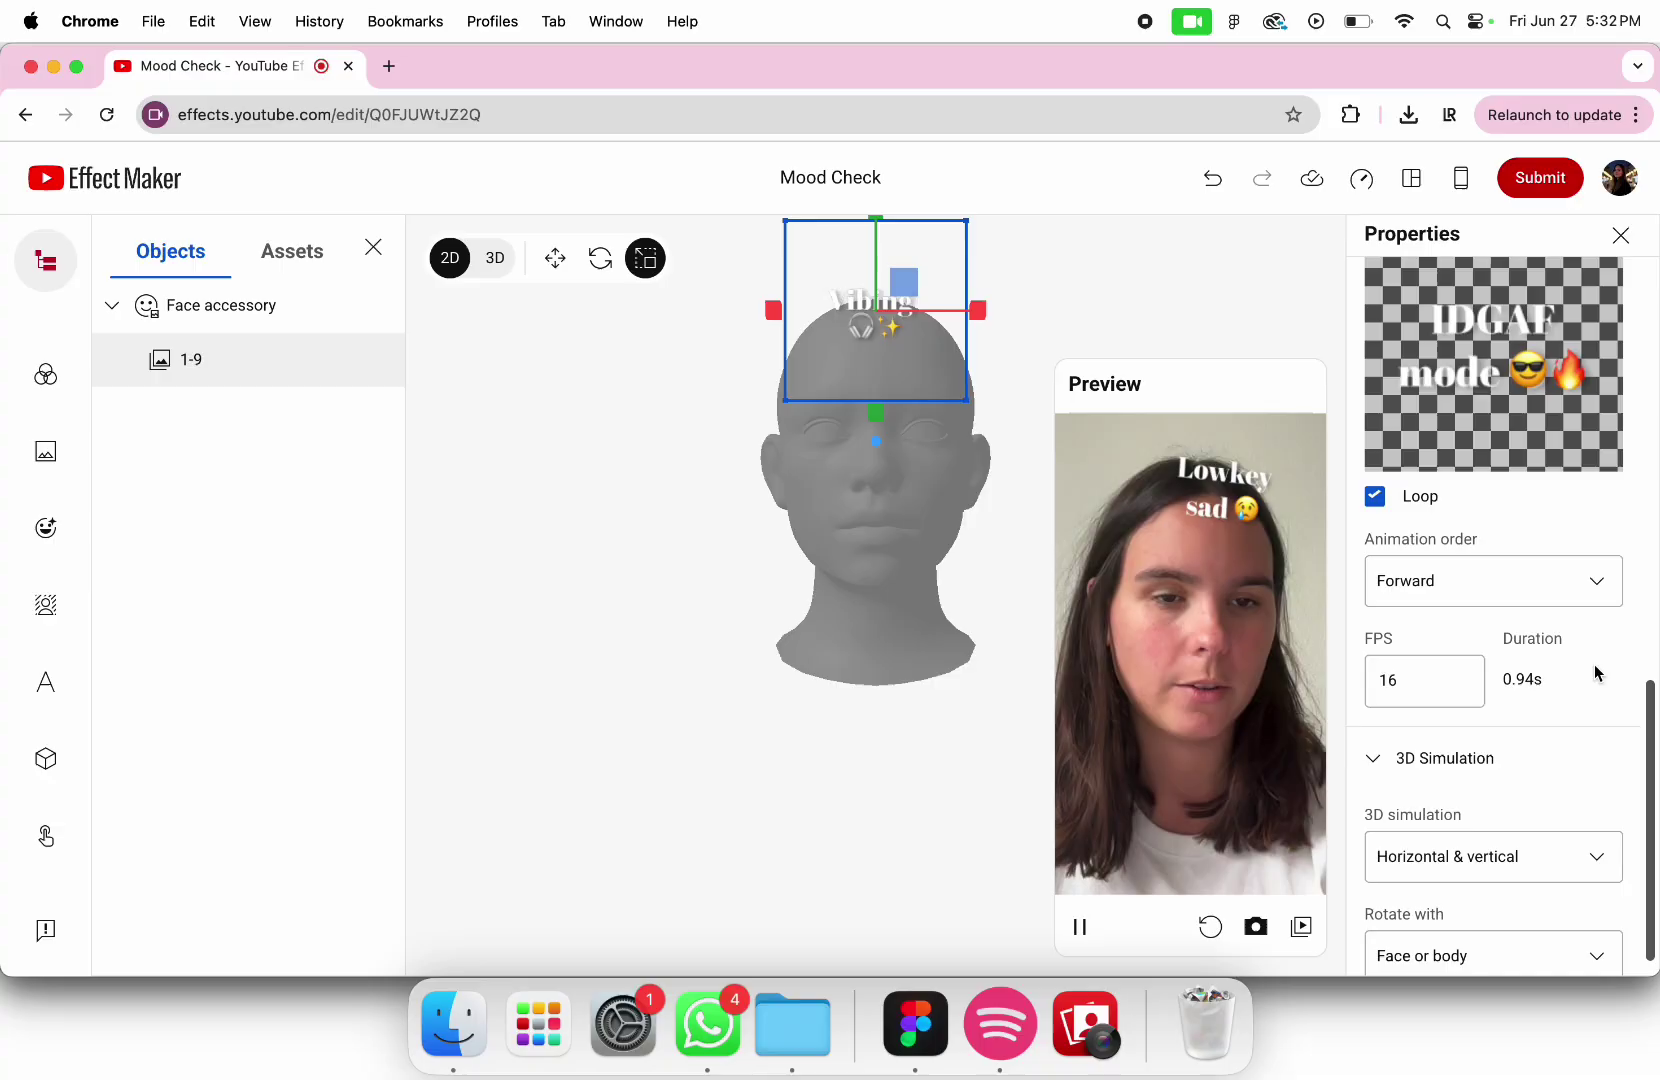
scroll(1445, 756, "down", 1)
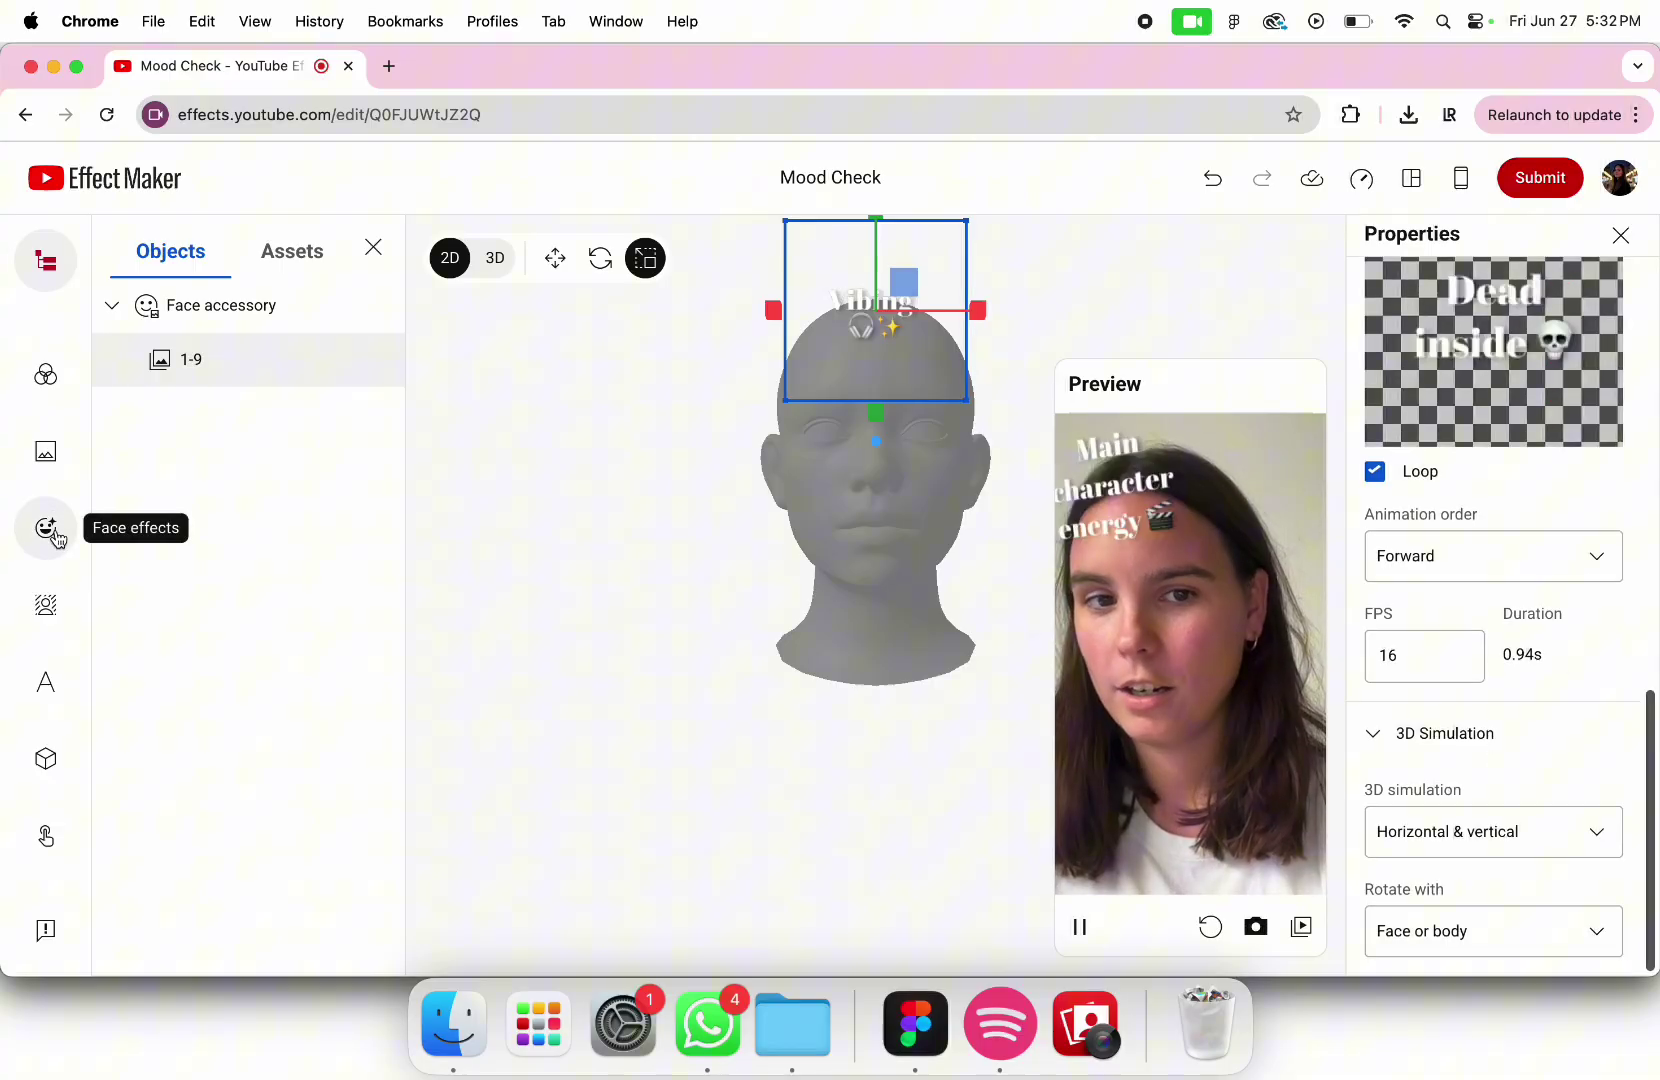
Add a single image by uploading Title.png
left_click(49, 470)
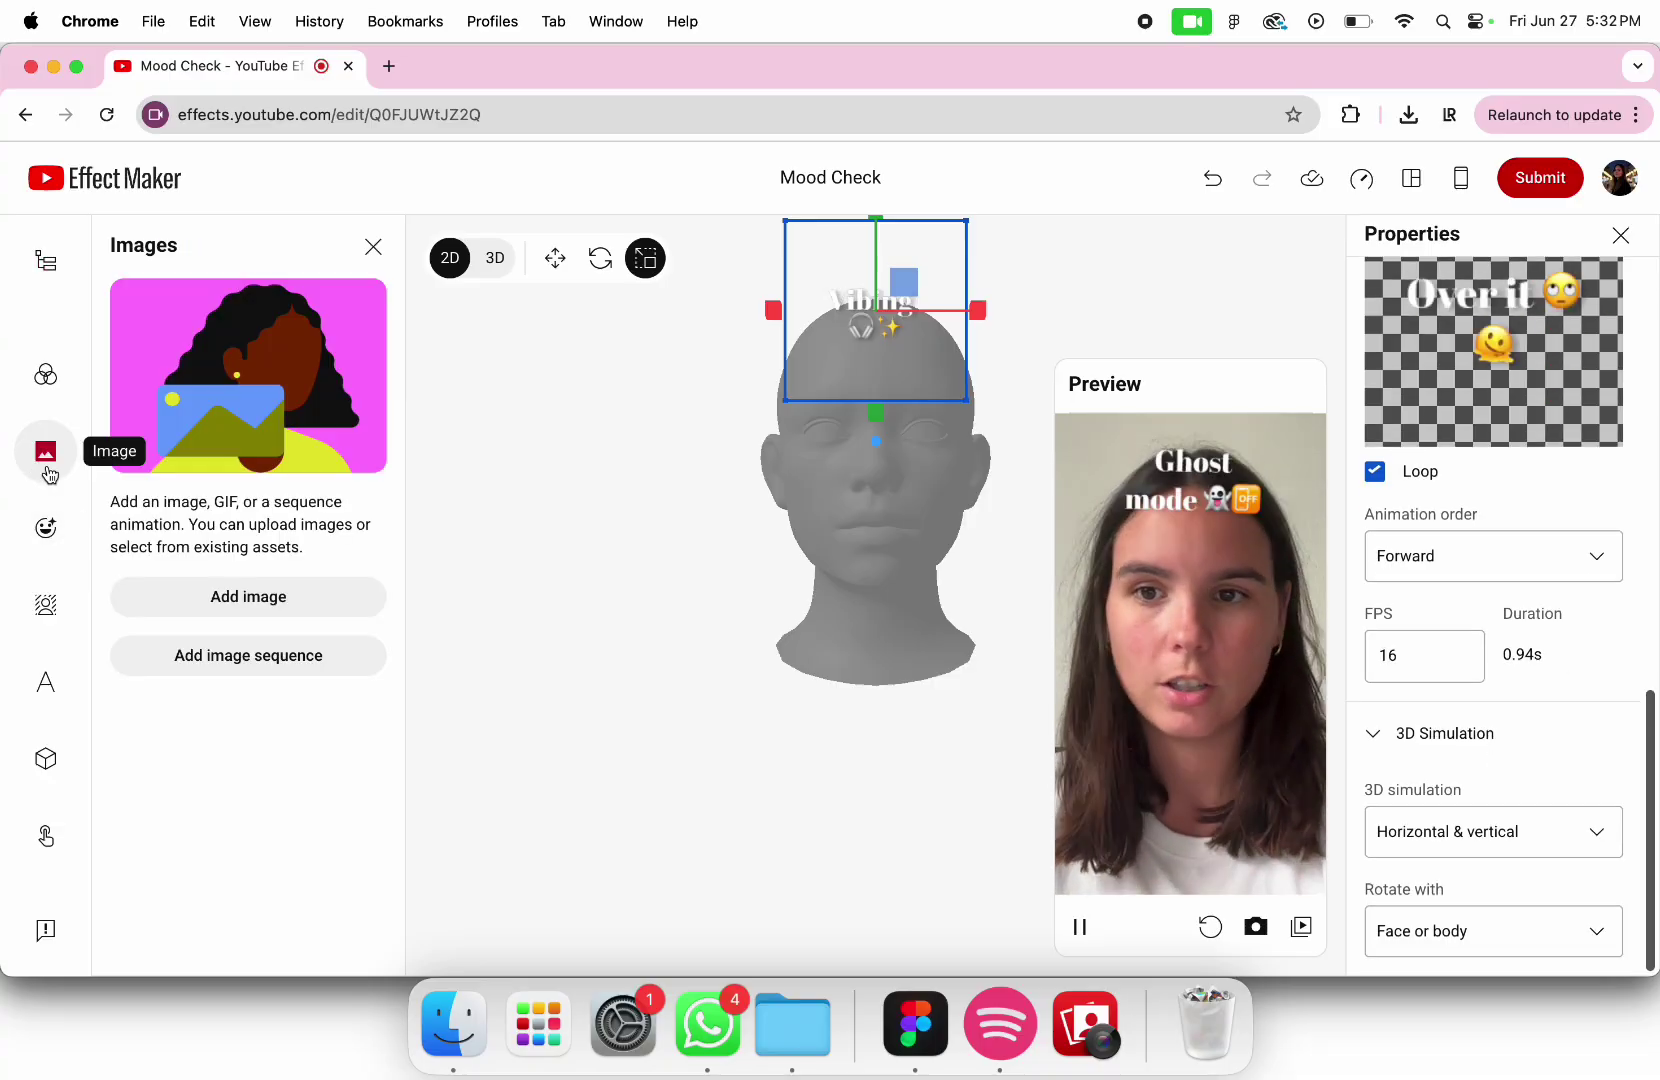
left_click(224, 596)
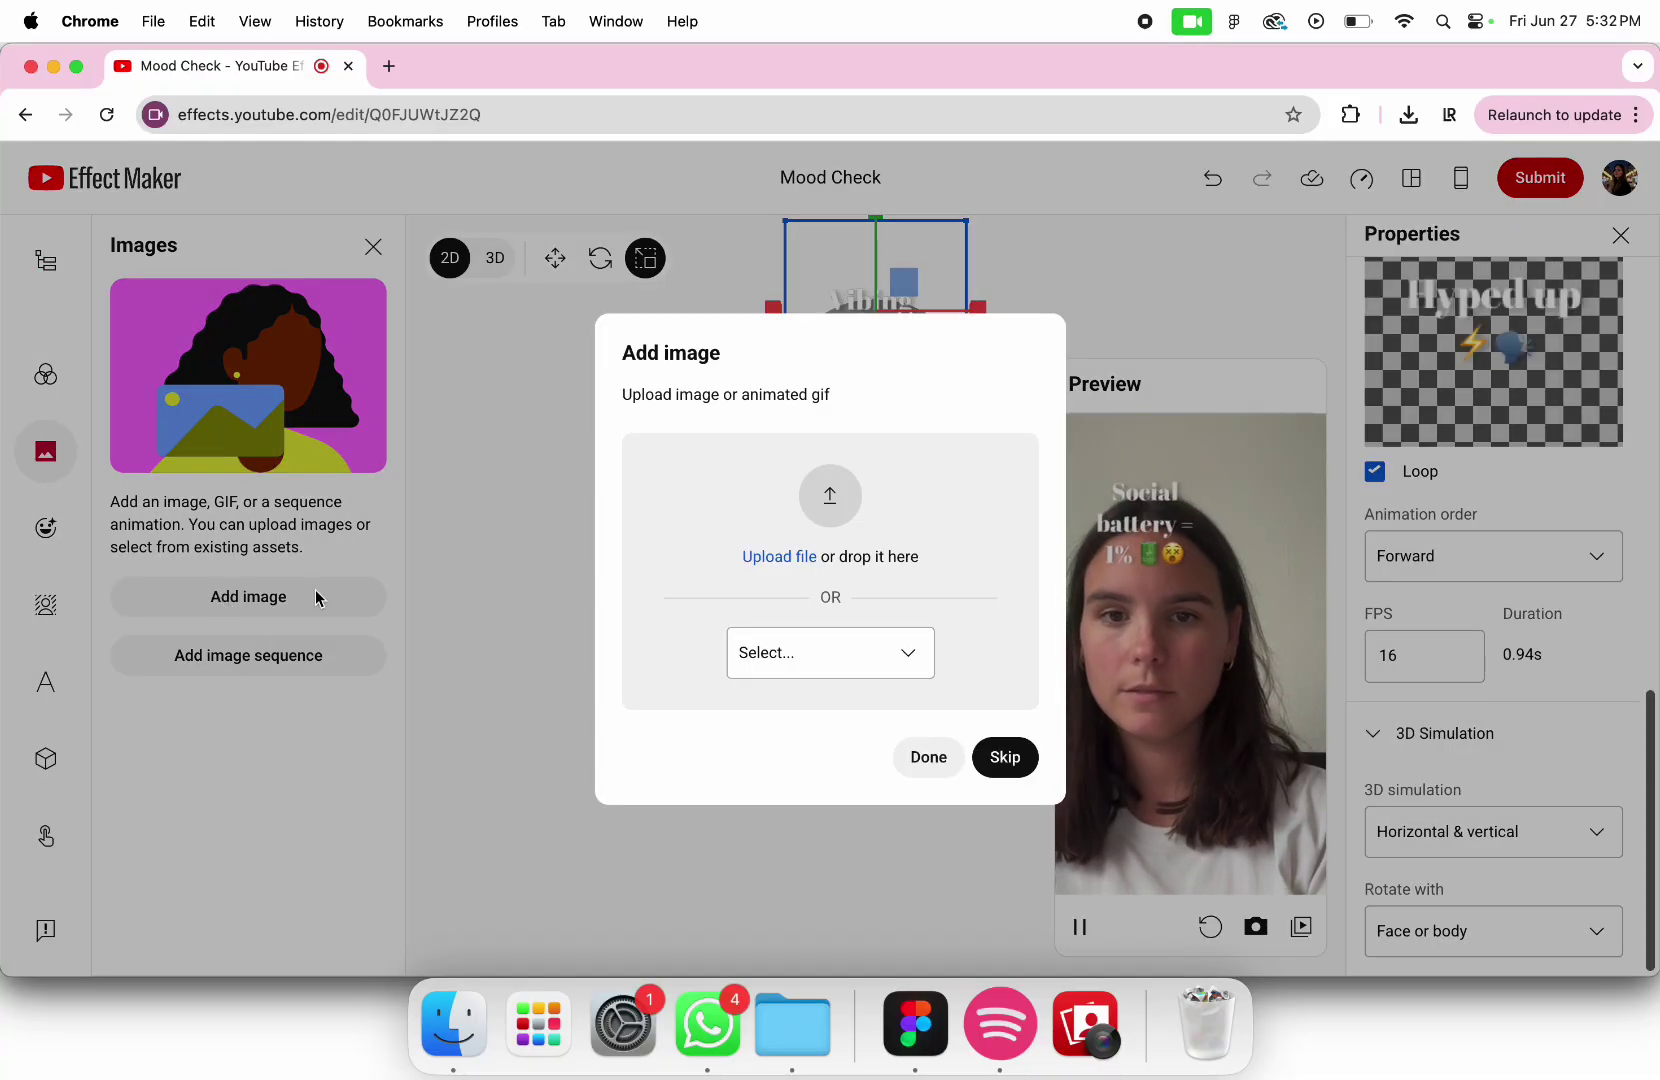
left_click(811, 652)
left_click(811, 656)
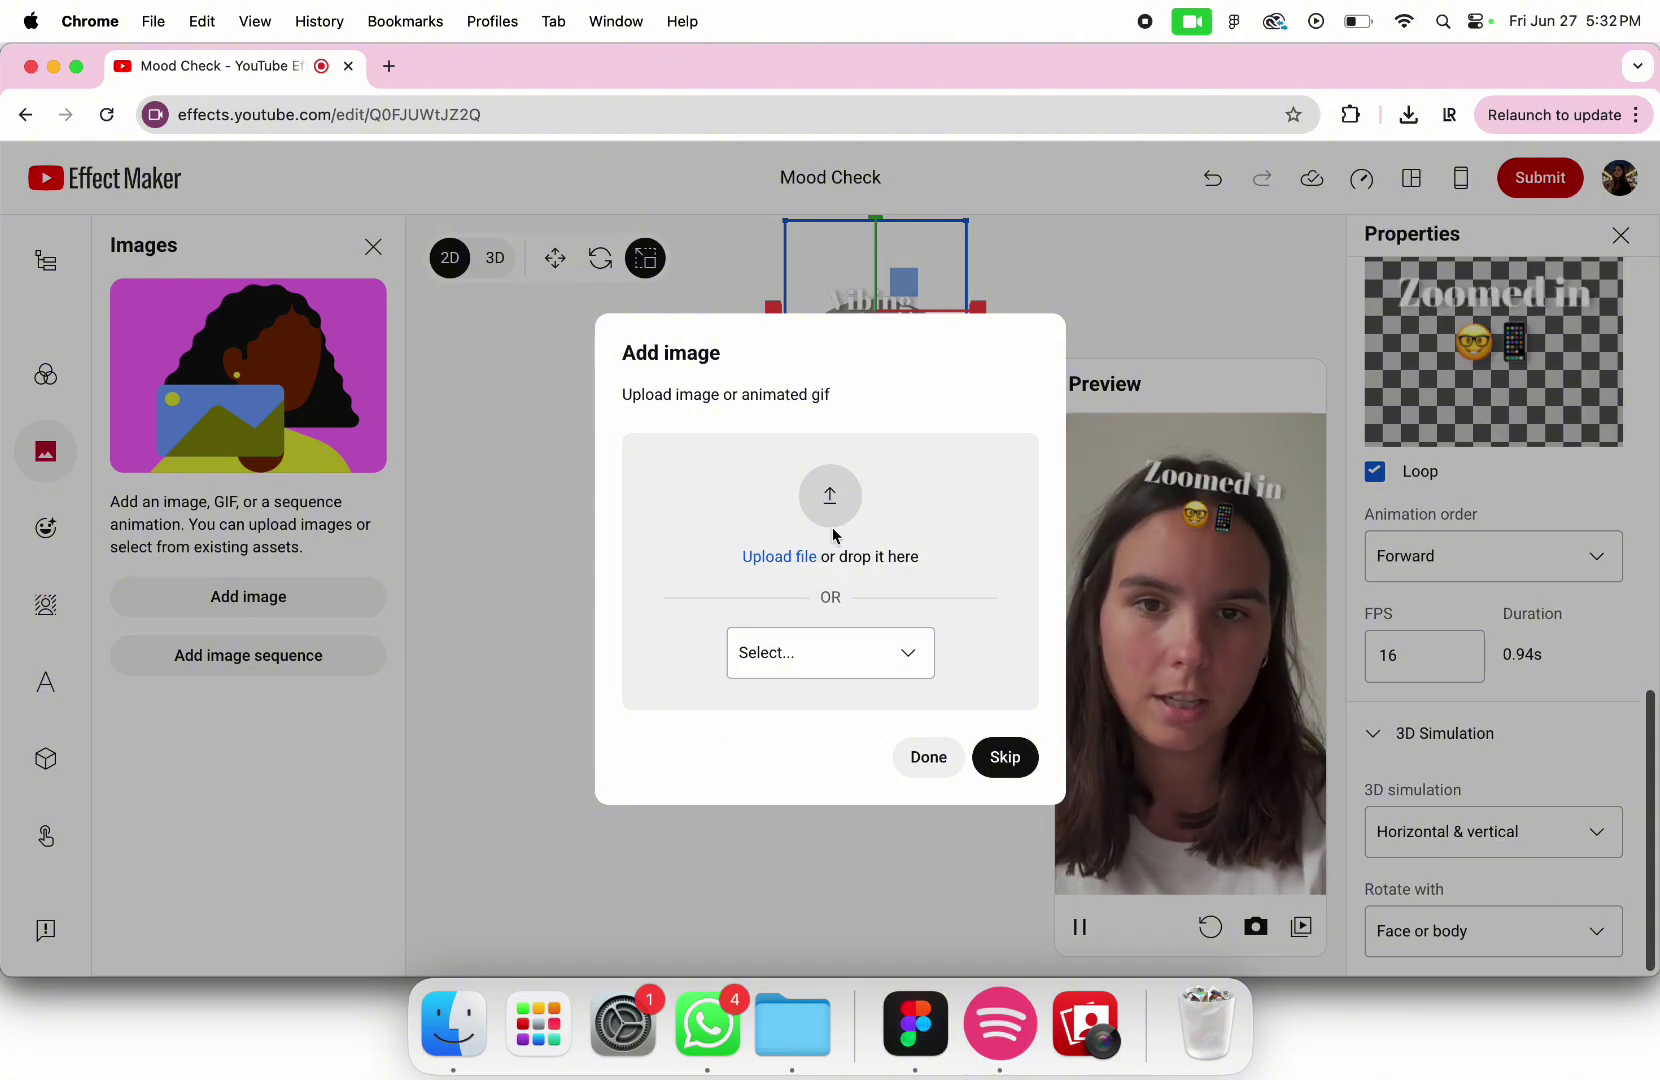
left_click(801, 555)
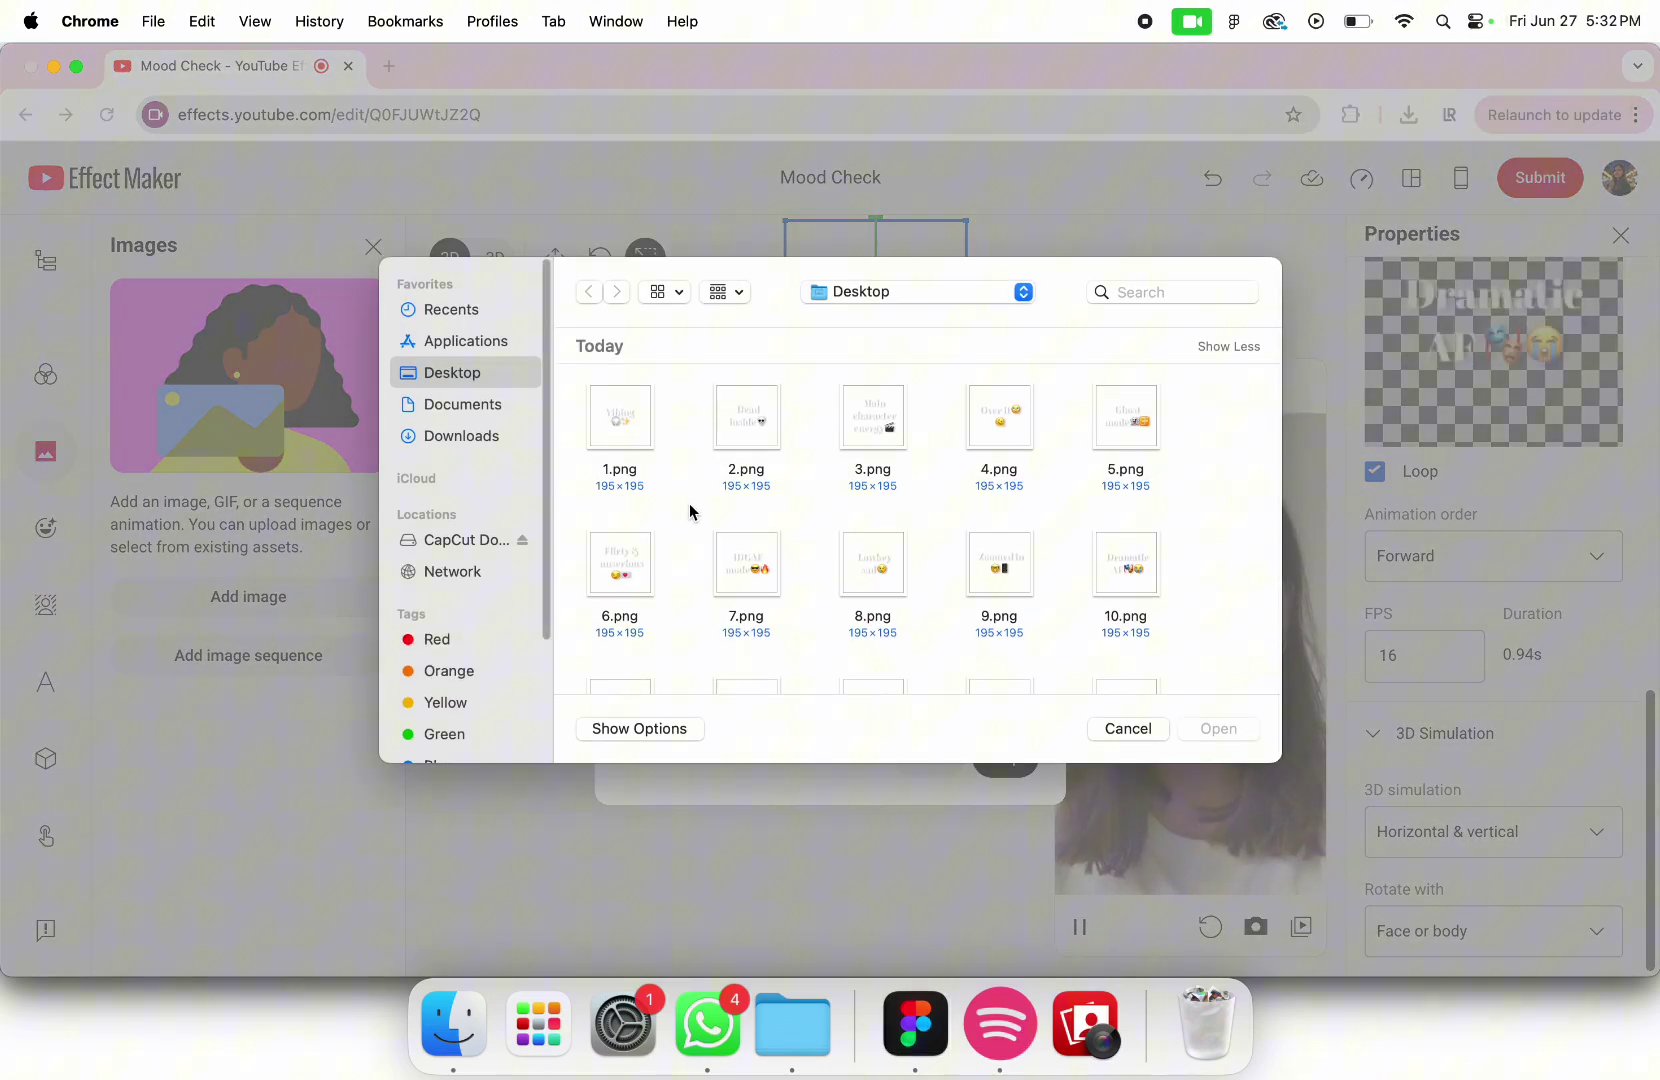
scroll(690, 512, "down", 5)
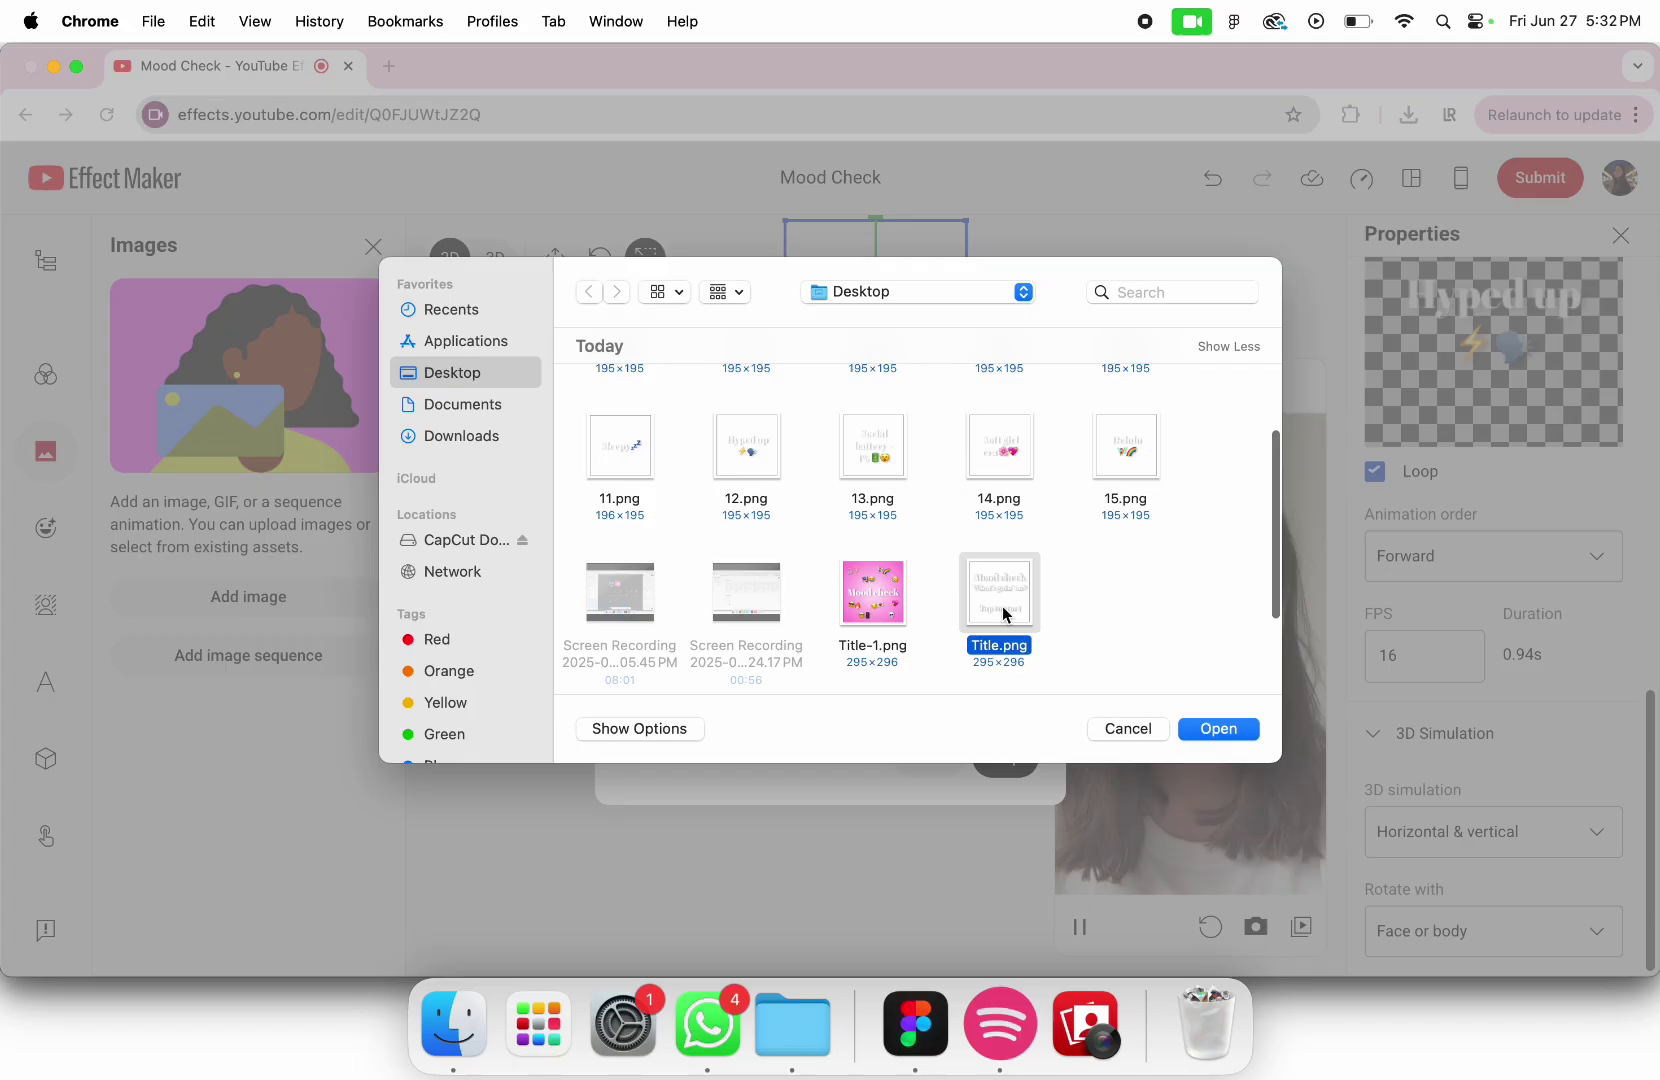
left_click(1220, 729)
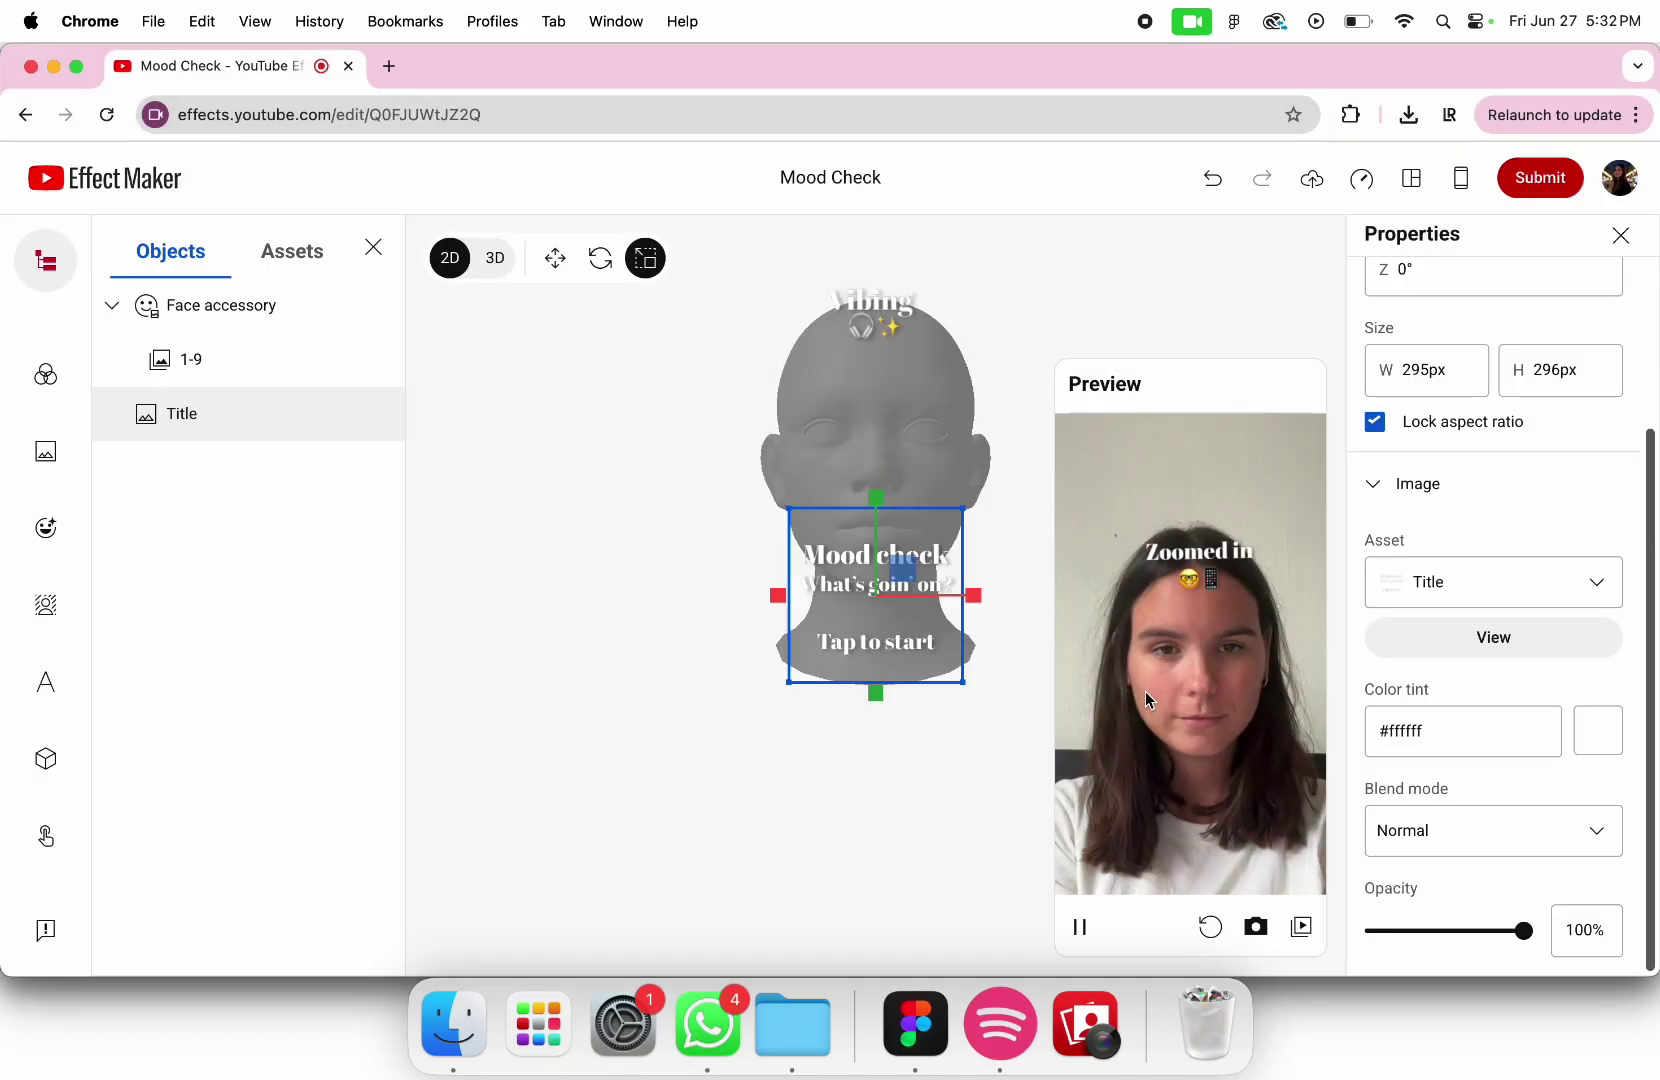
Nudge the Title image into place over the face
left_click(555, 259)
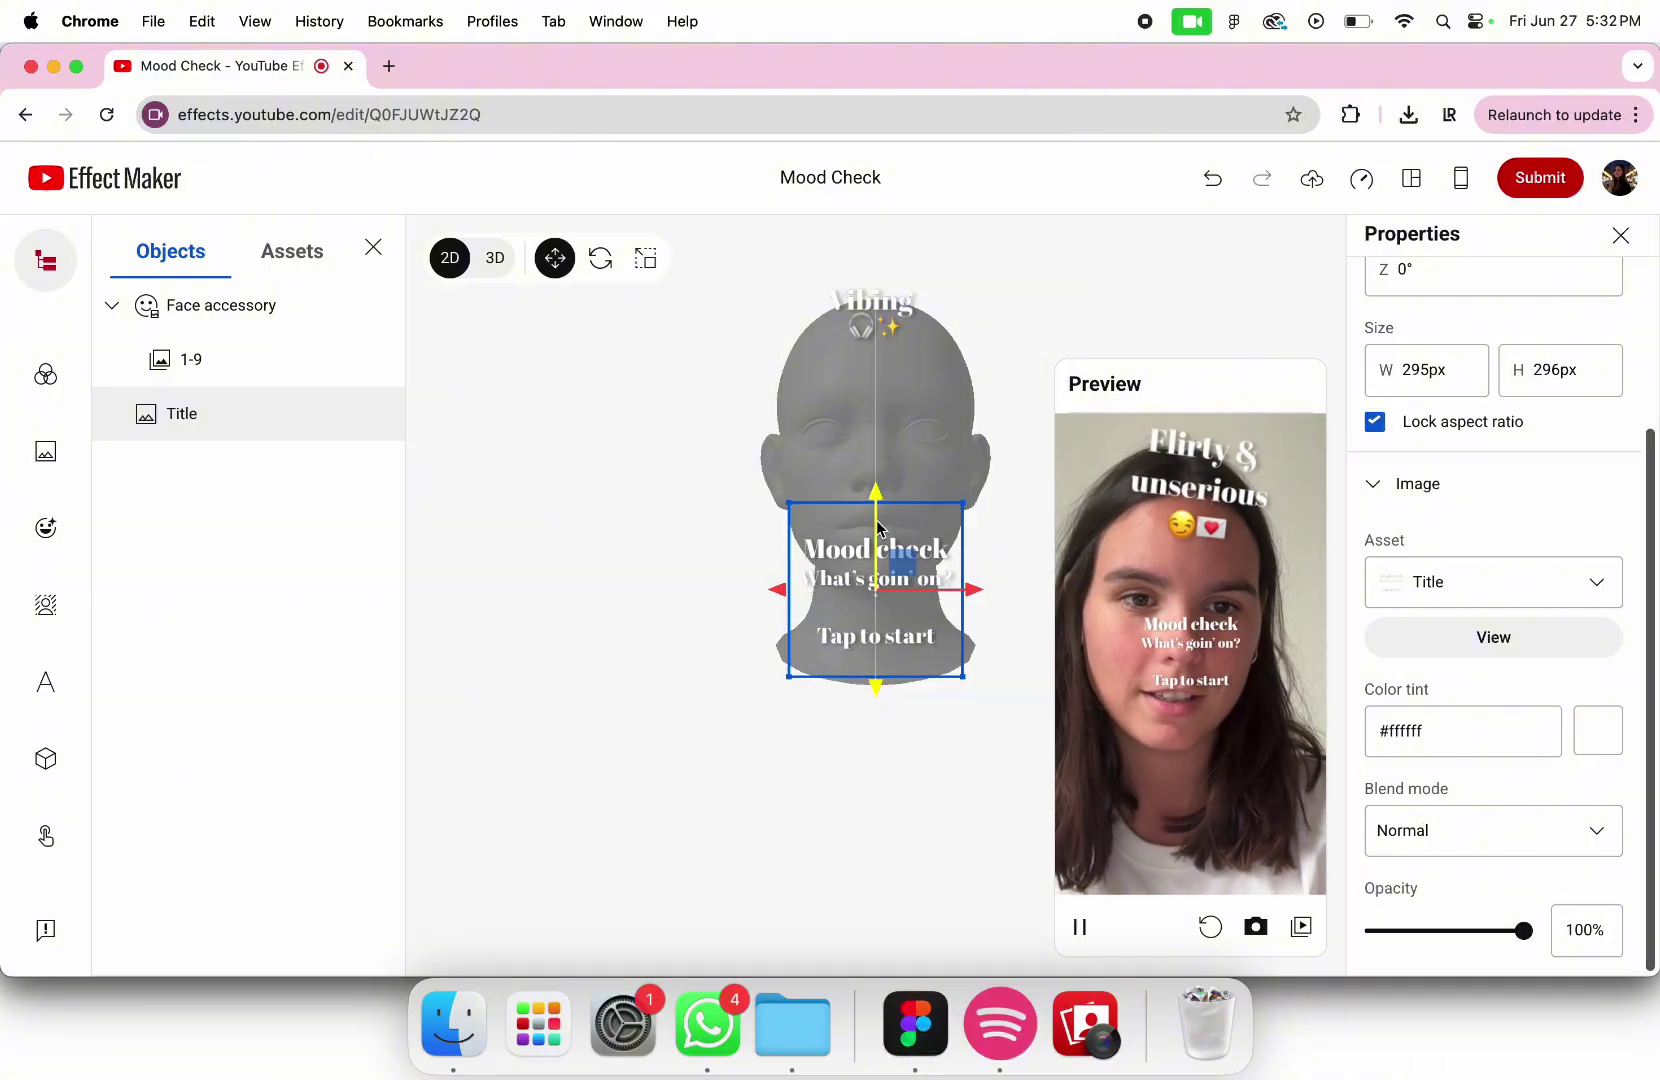
left_click_drag(879, 536, 952, 543)
left_click(646, 259)
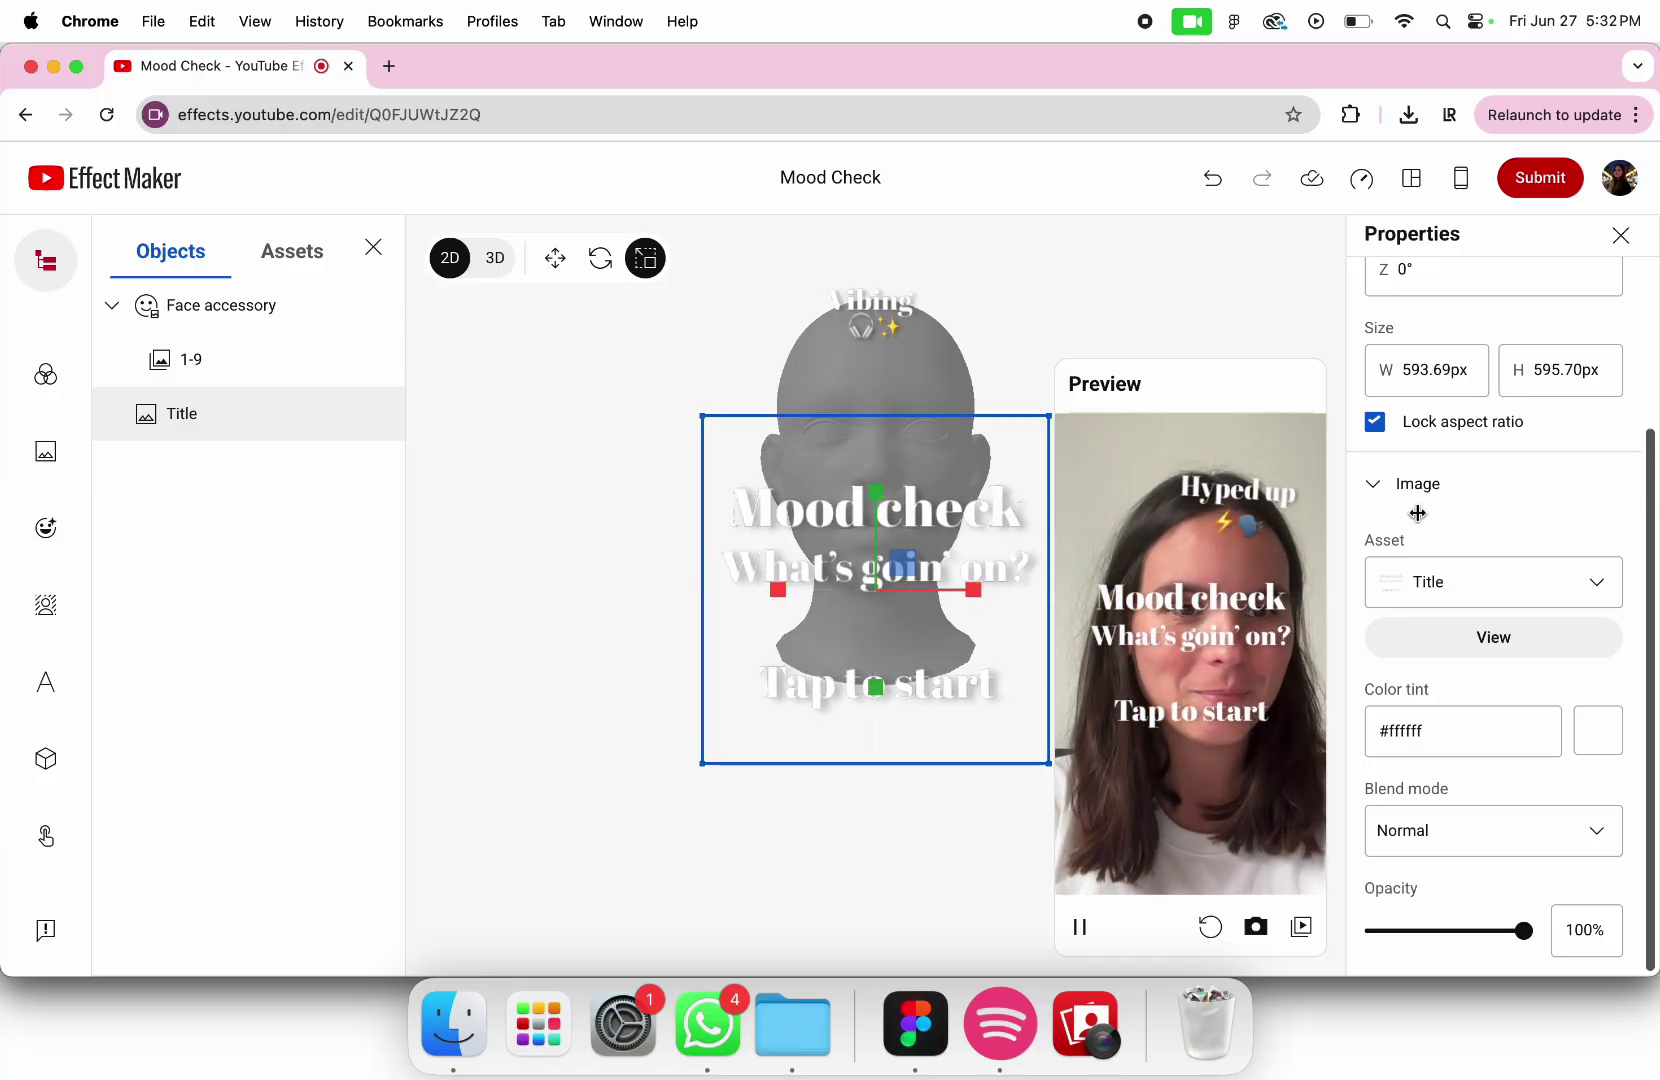
Try a red tint on the Title image, then restore white #ffffff
left_click(1597, 728)
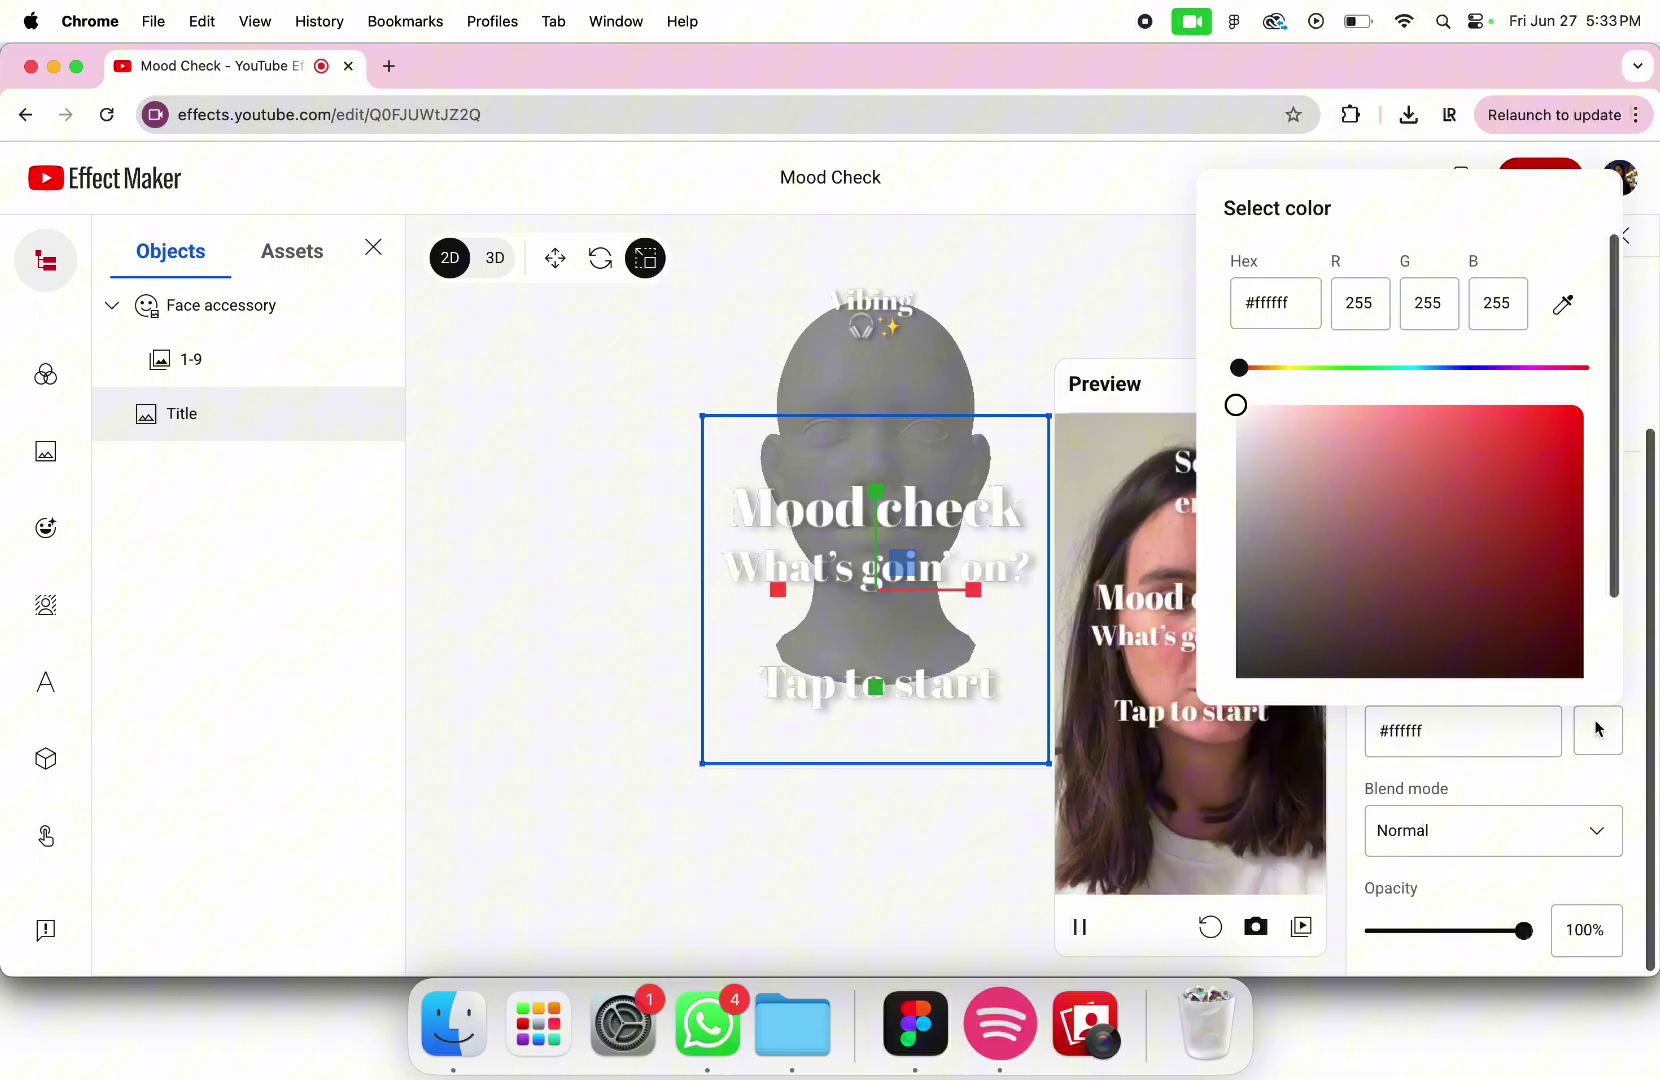
left_click_drag(1471, 582, 1648, 337)
left_click_drag(1307, 582, 1187, 303)
scroll(1401, 302, "up", 2)
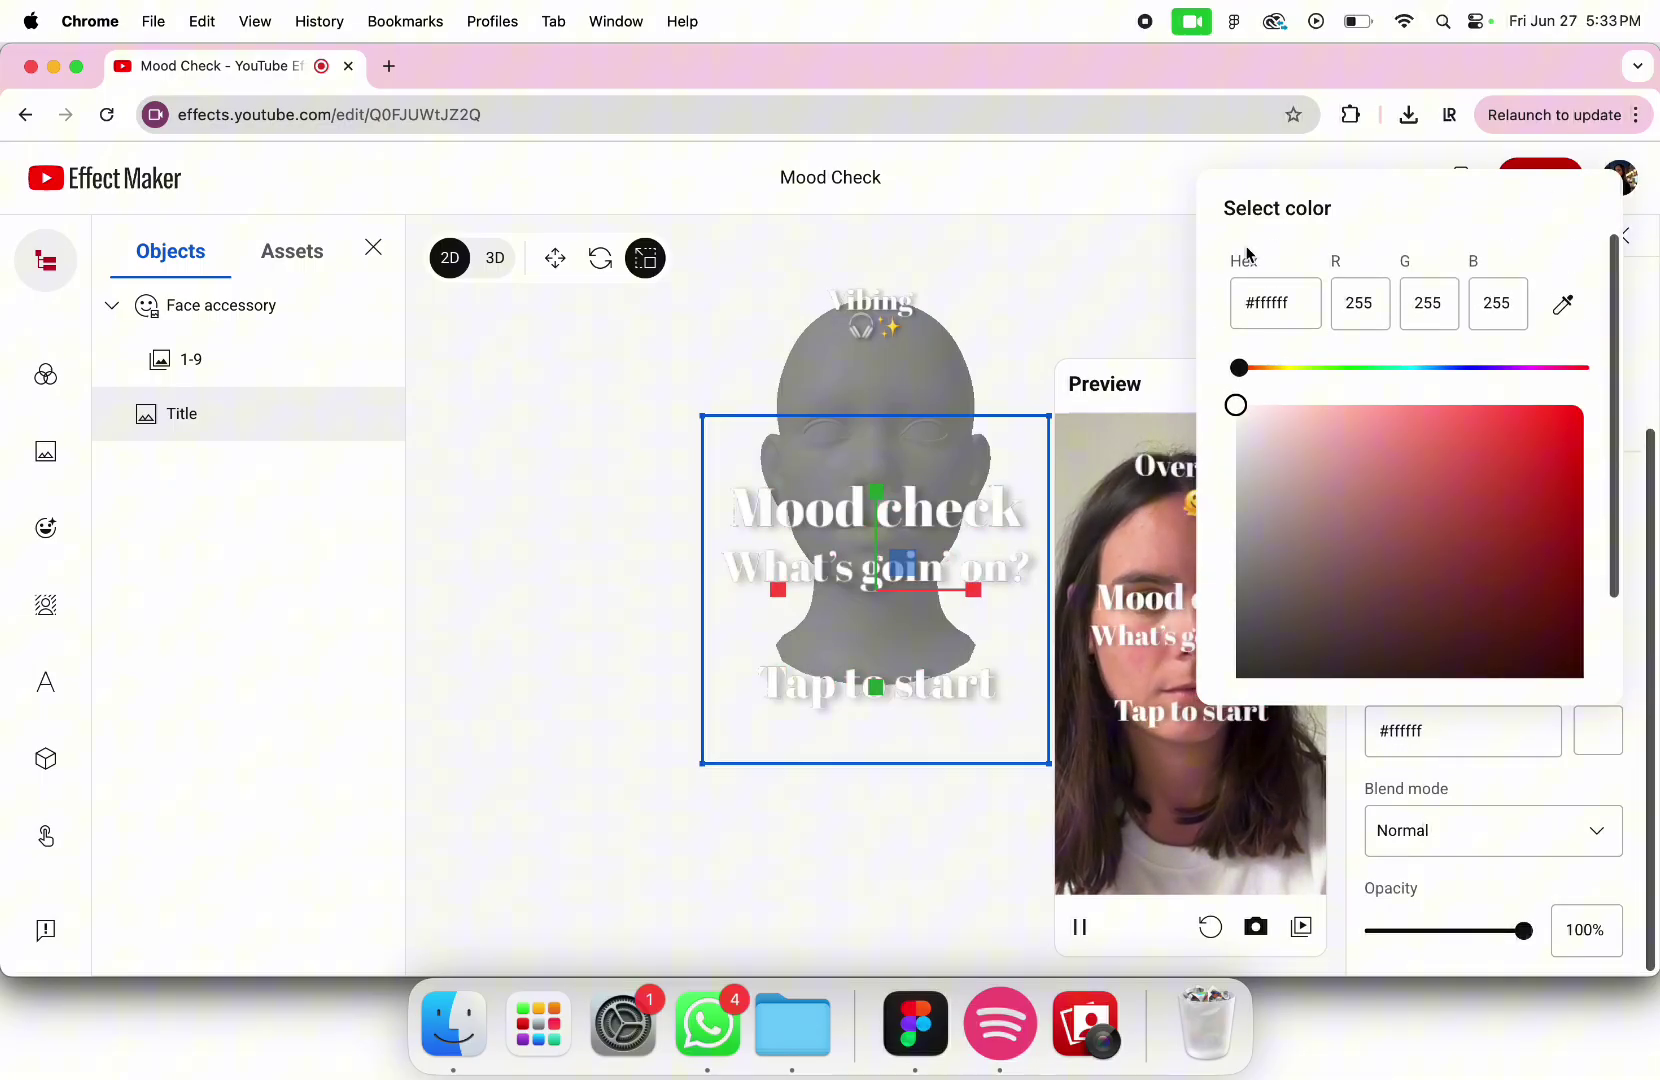
left_click(1130, 283)
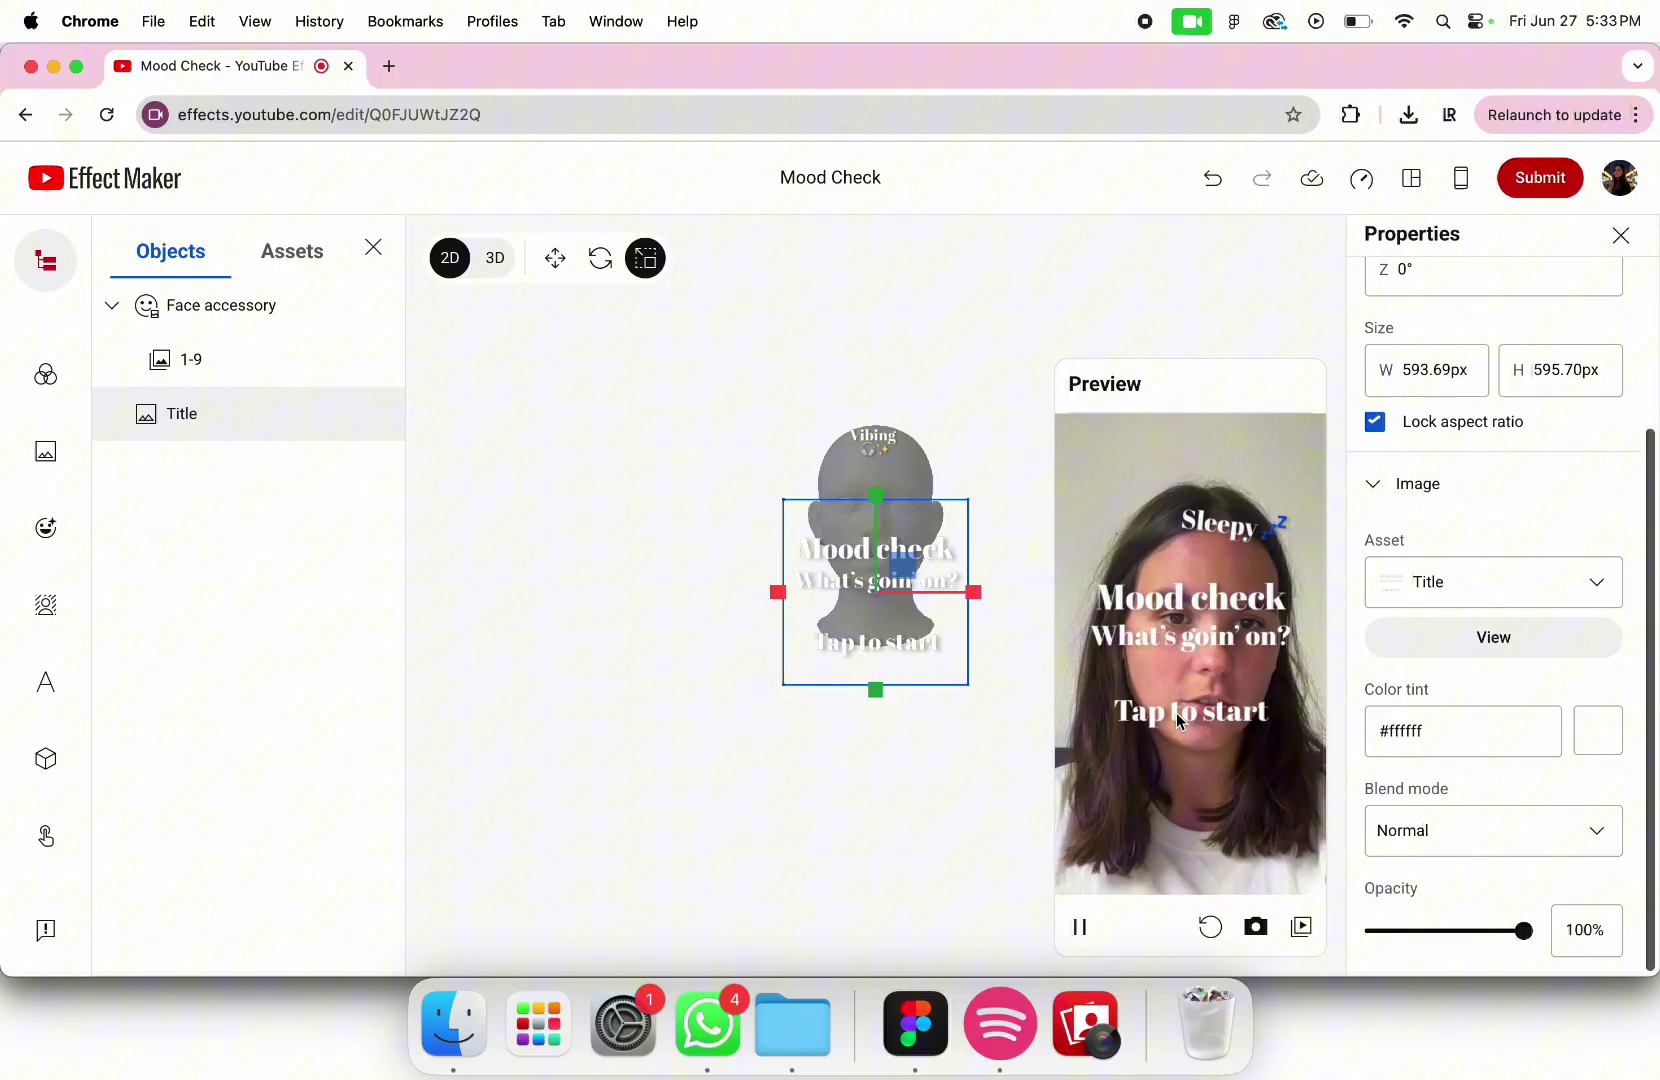
Add a Tap trigger node to the visual script and move it to the graph's left side
left_click(55, 843)
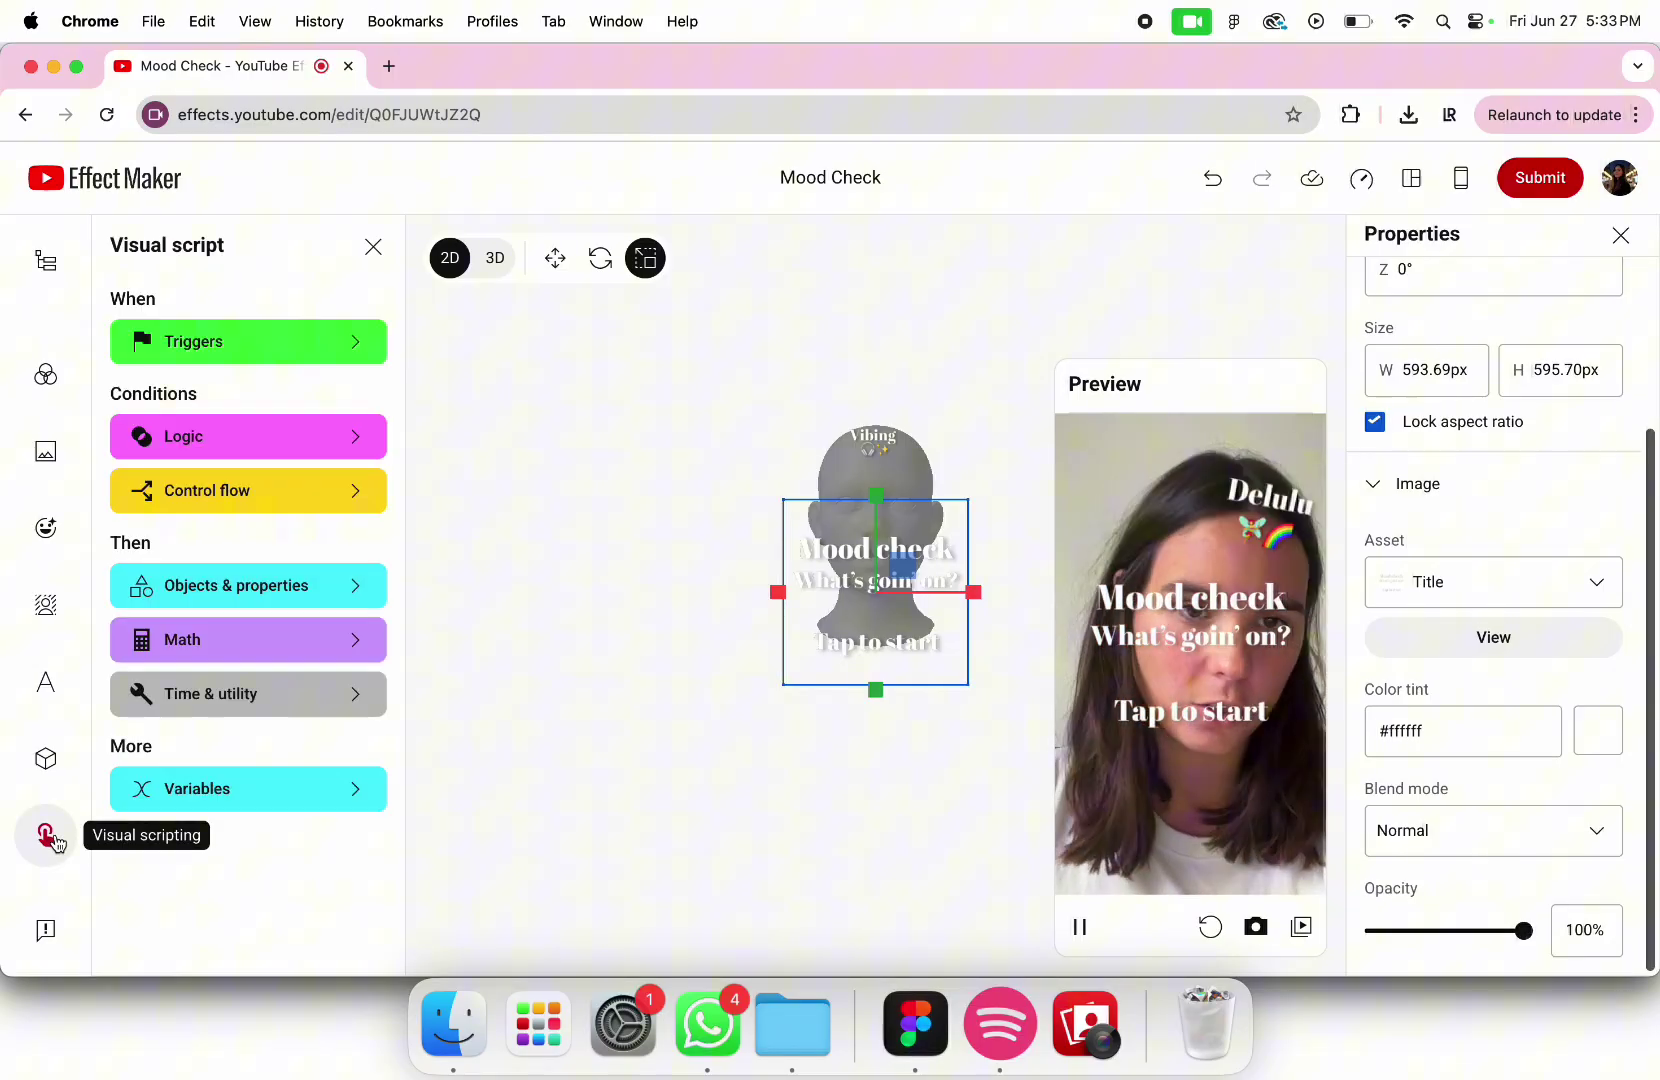
left_click(218, 345)
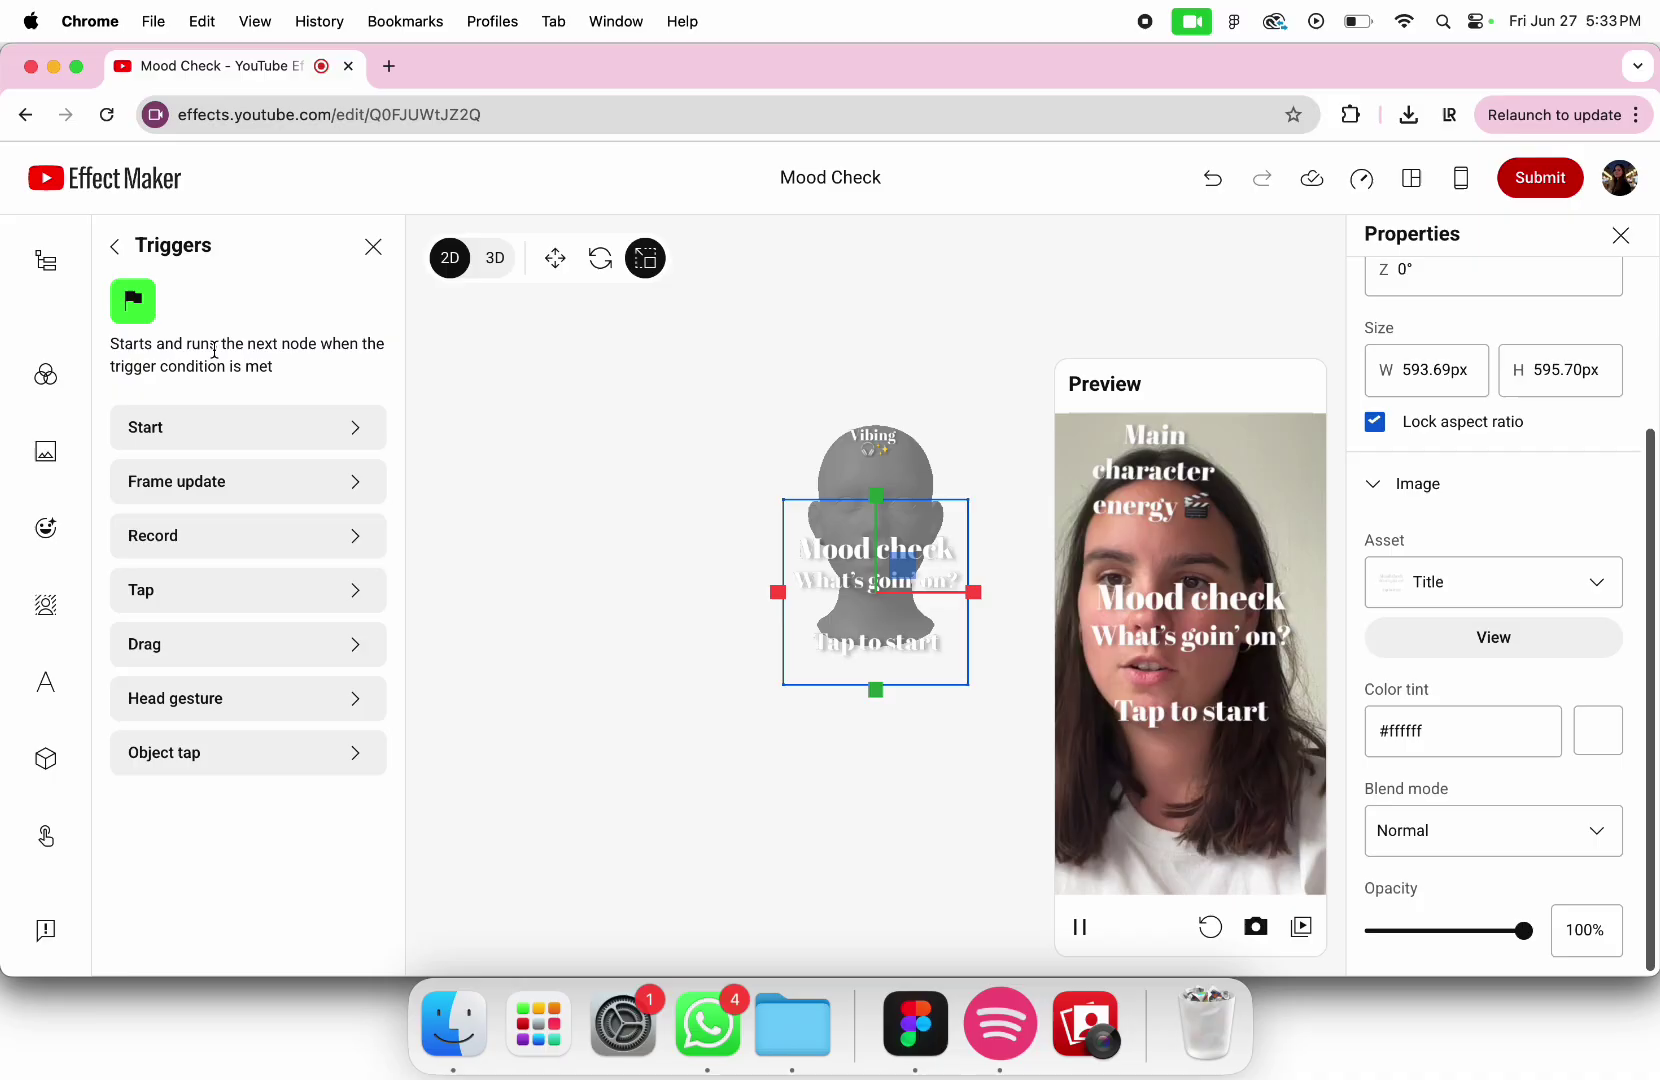
left_click(160, 585)
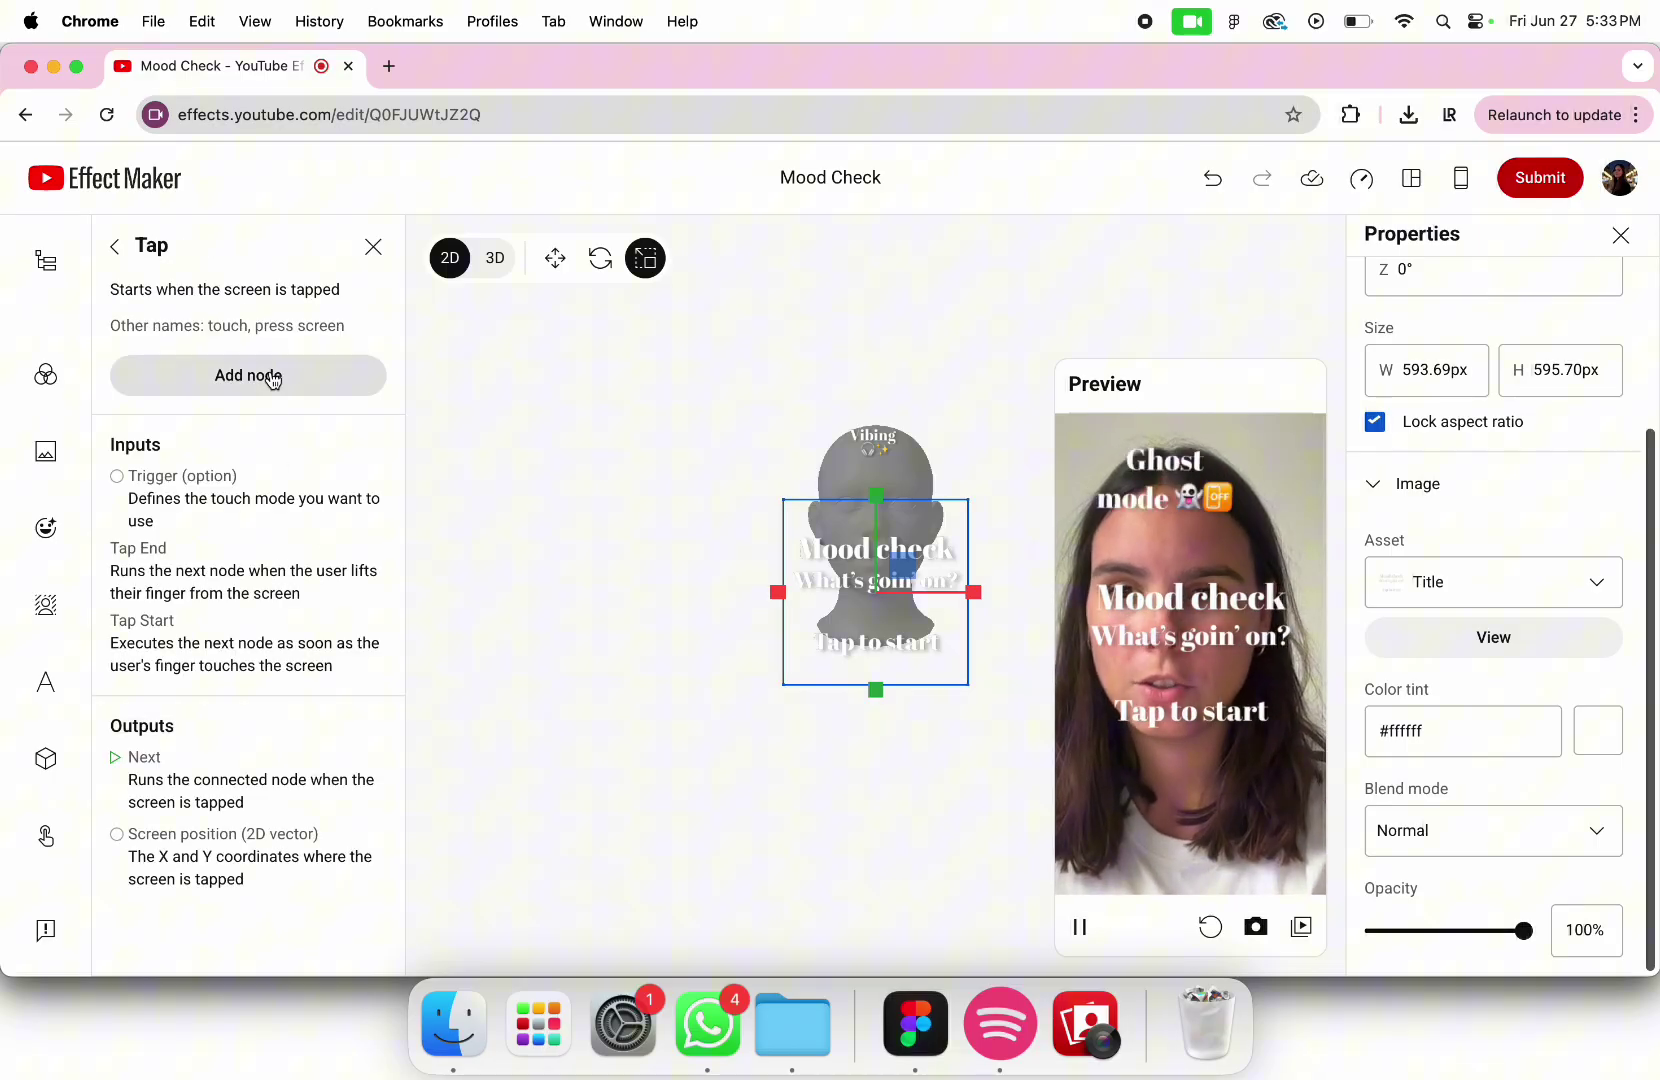
left_click(275, 380)
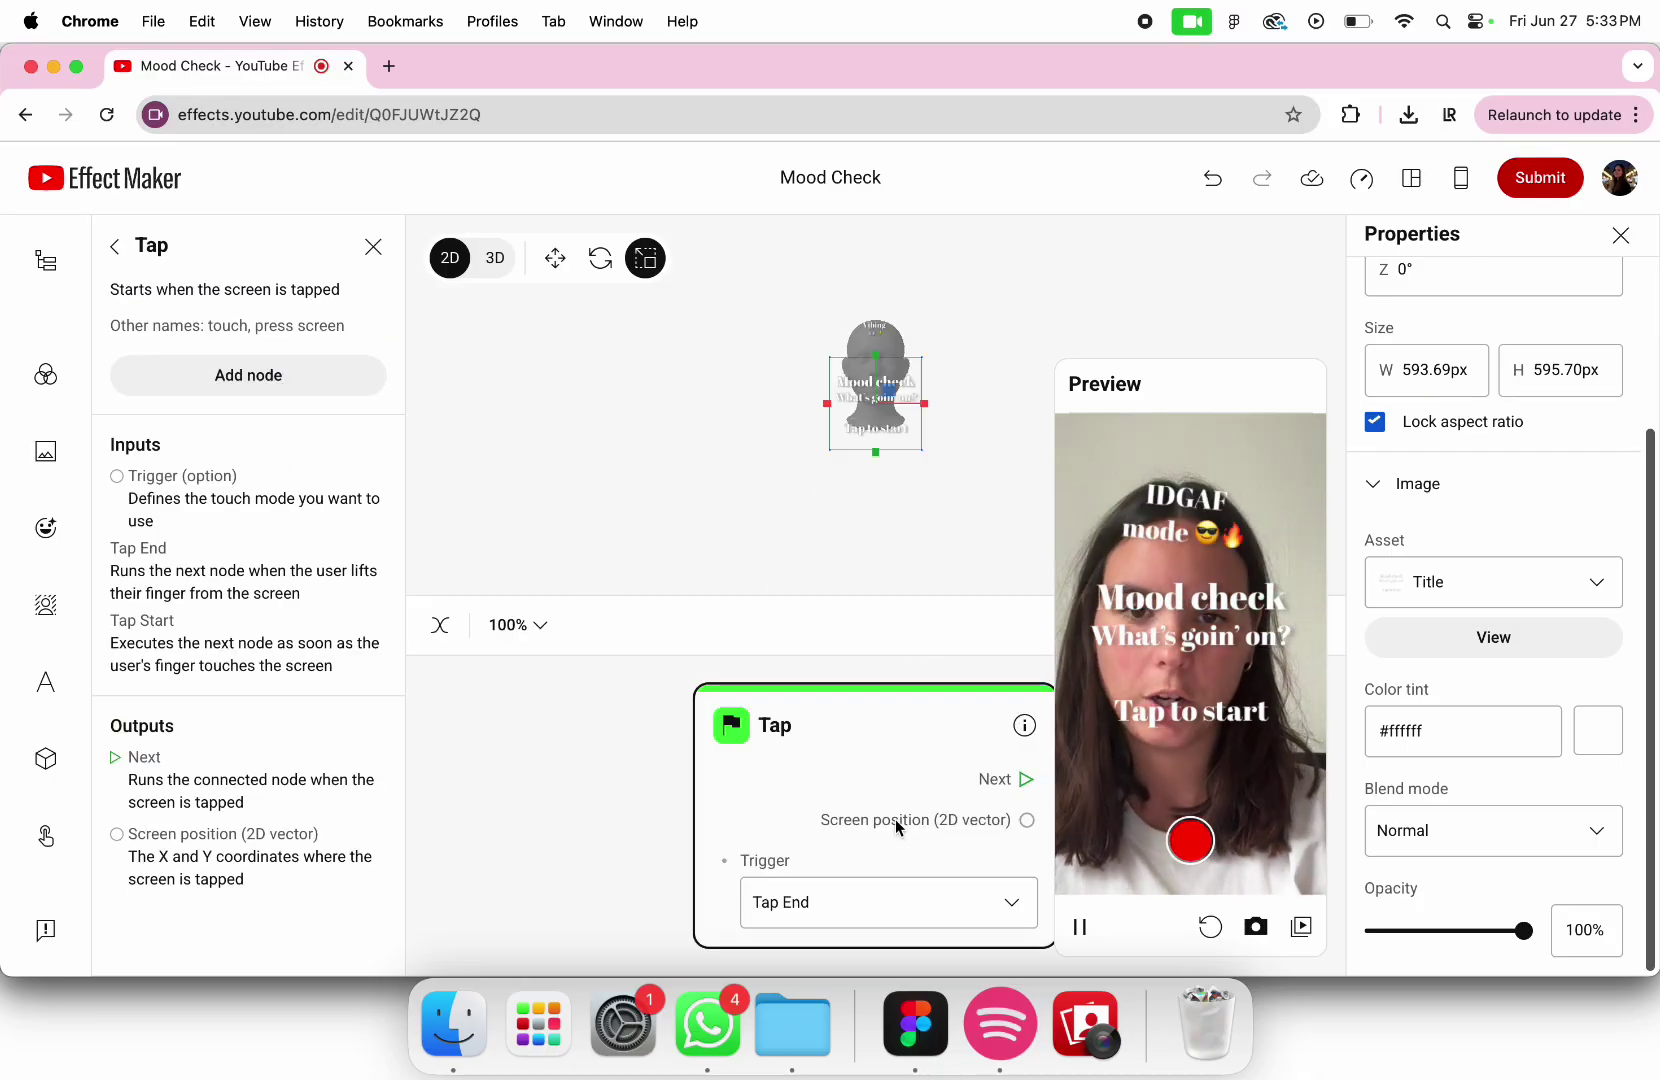
left_click_drag(872, 746, 610, 755)
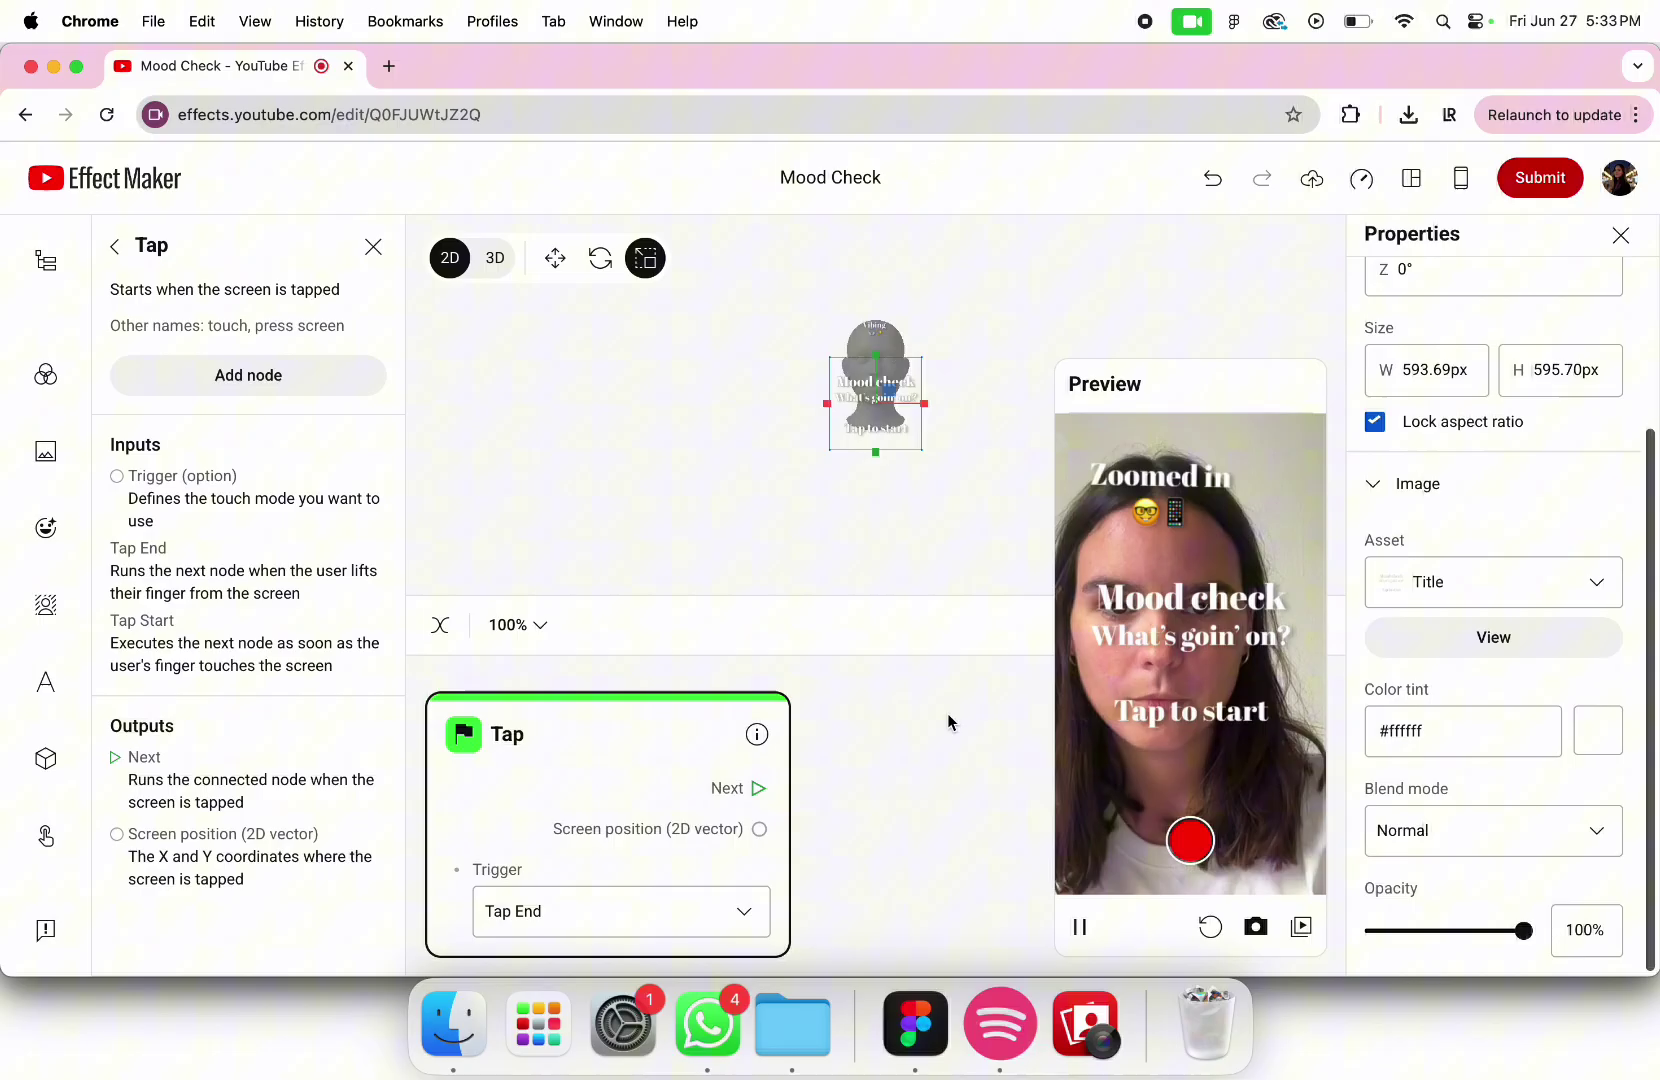
scroll(947, 718, "down", 3)
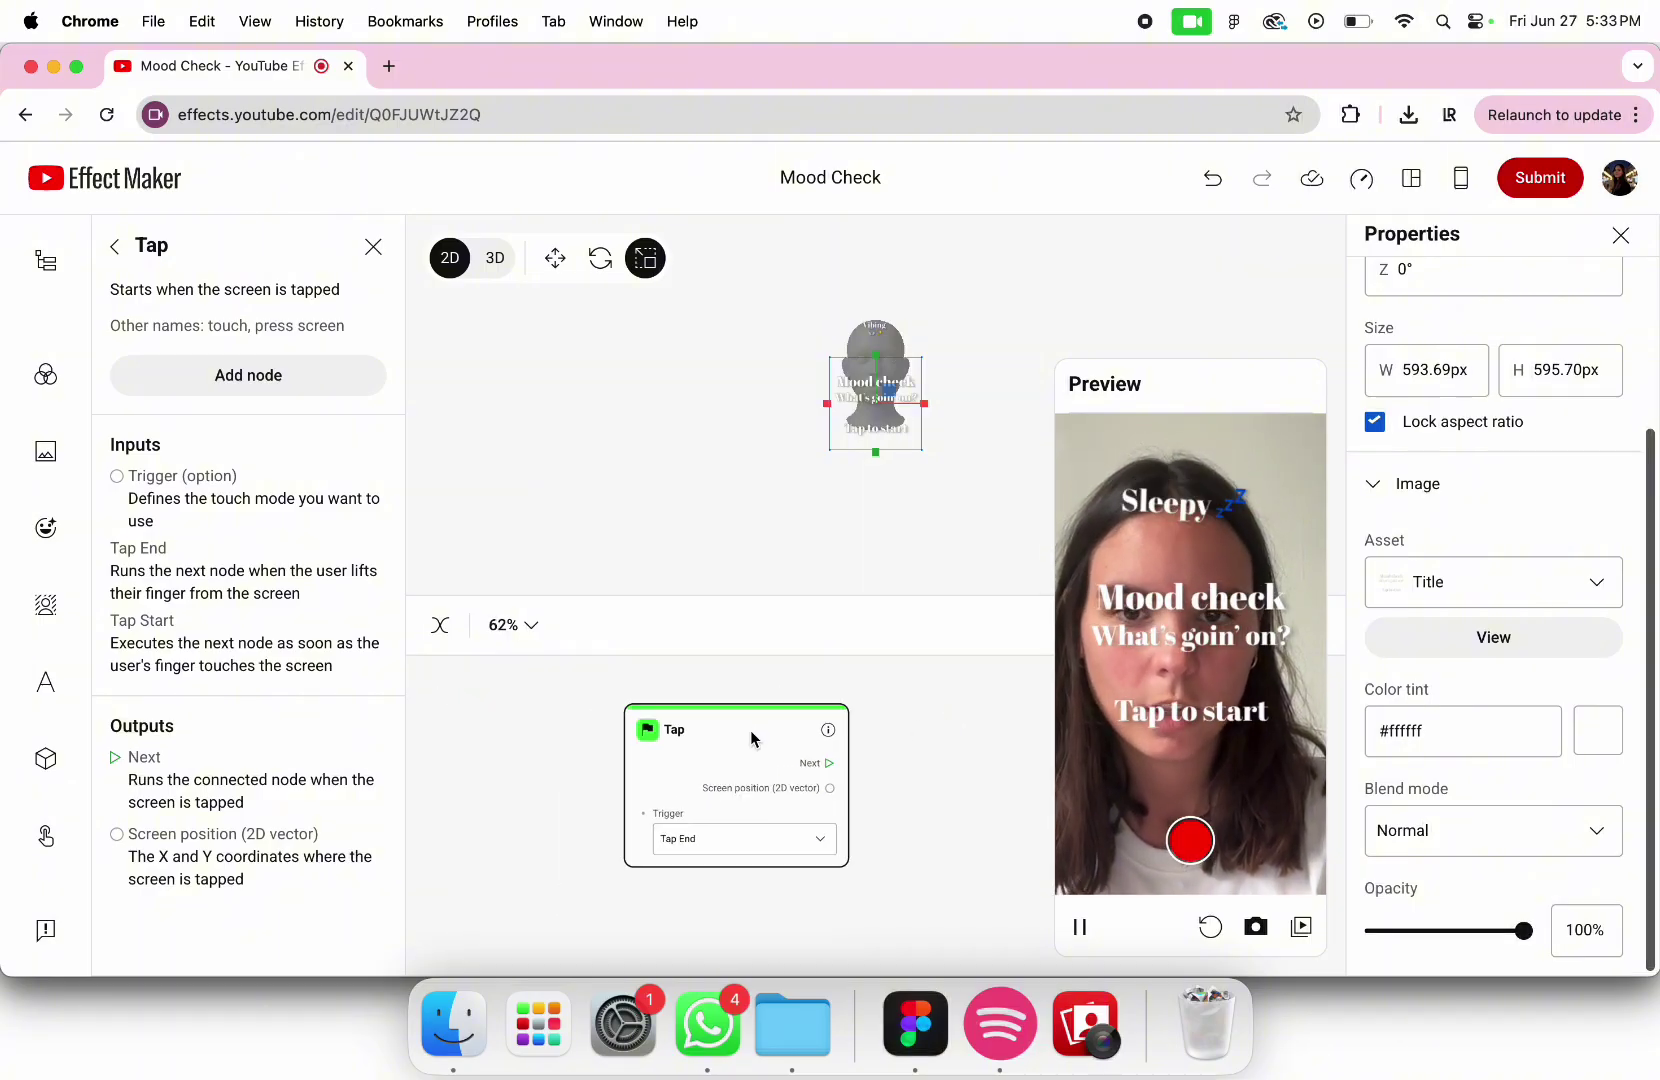
left_click_drag(577, 742, 554, 745)
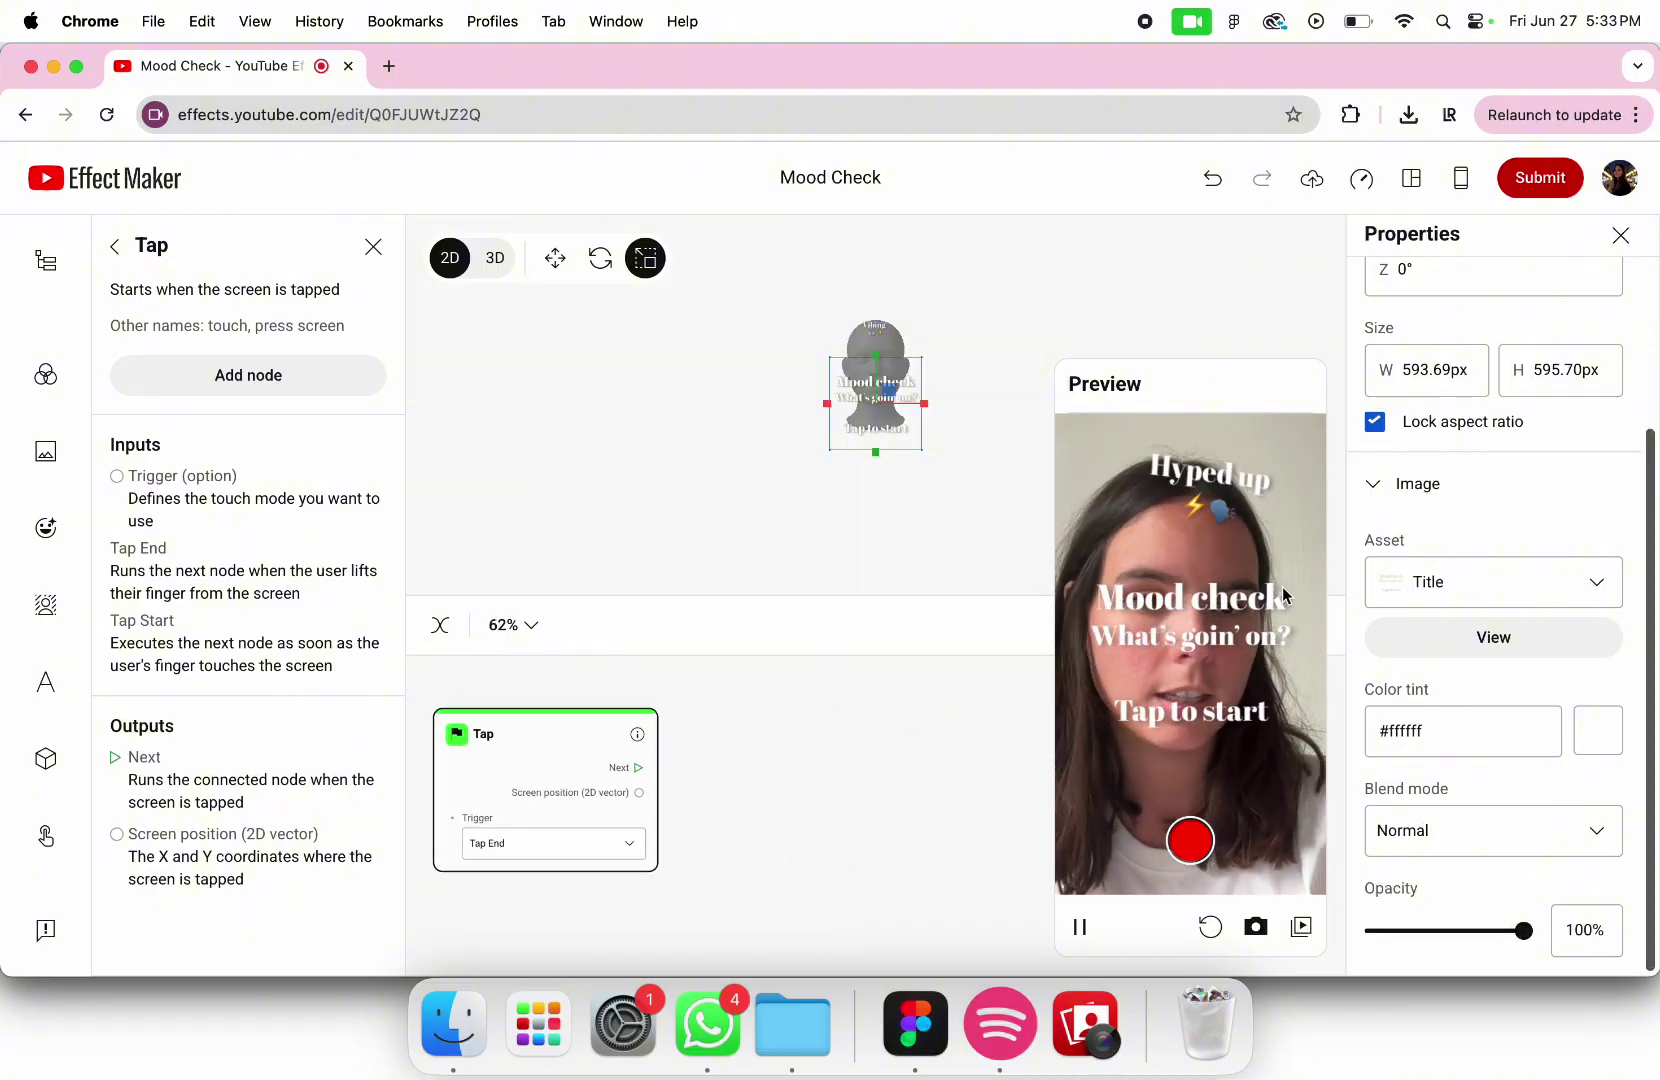
Add a Transition node from Time & utility beside the Tap node, started by Tap
left_click(115, 247)
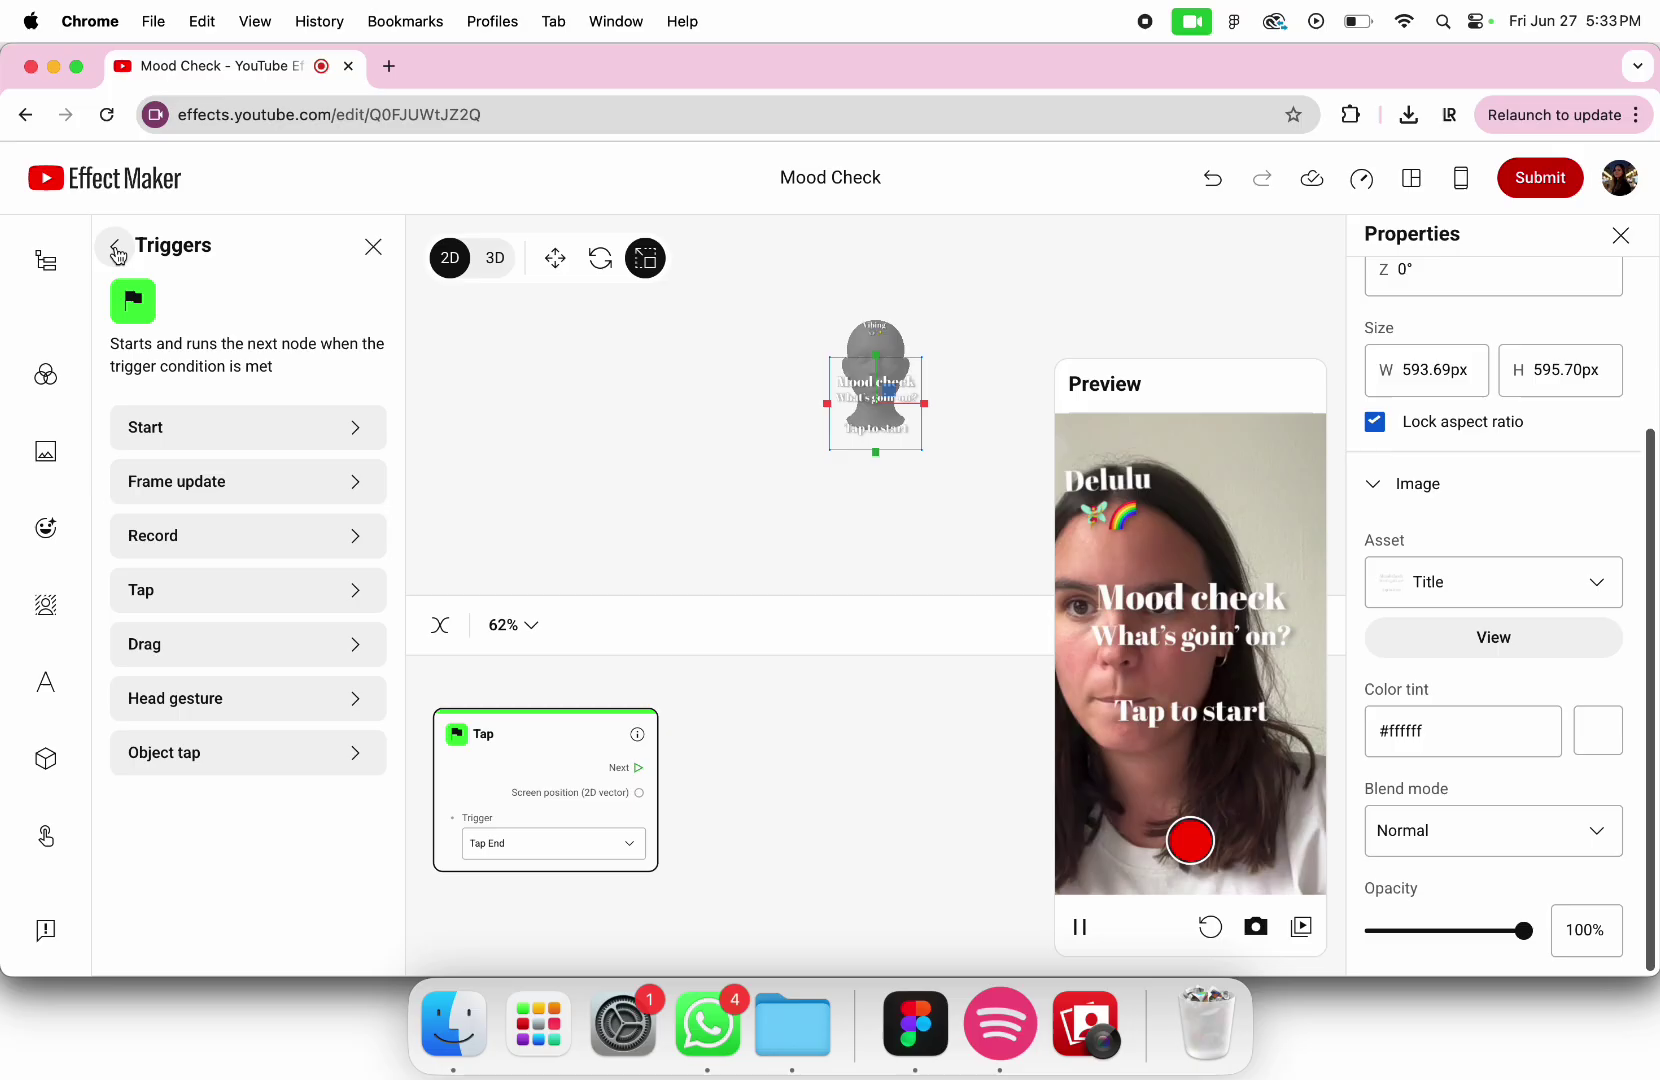
left_click(116, 250)
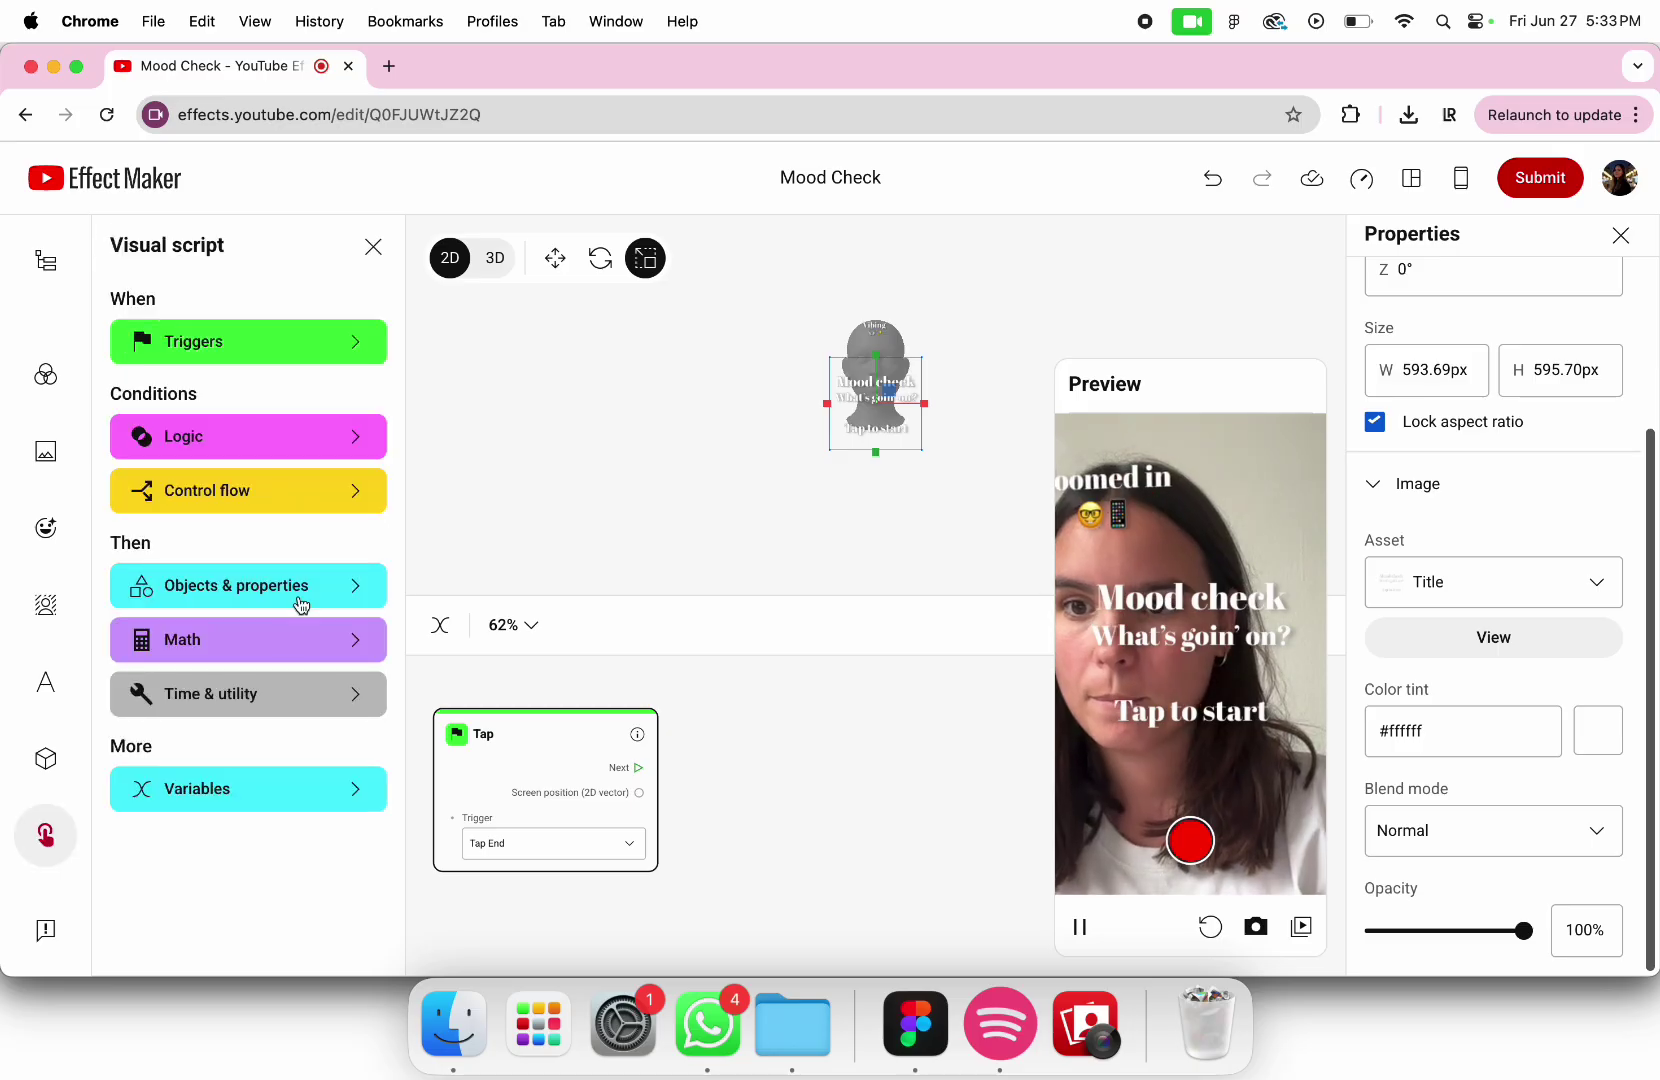
left_click(245, 710)
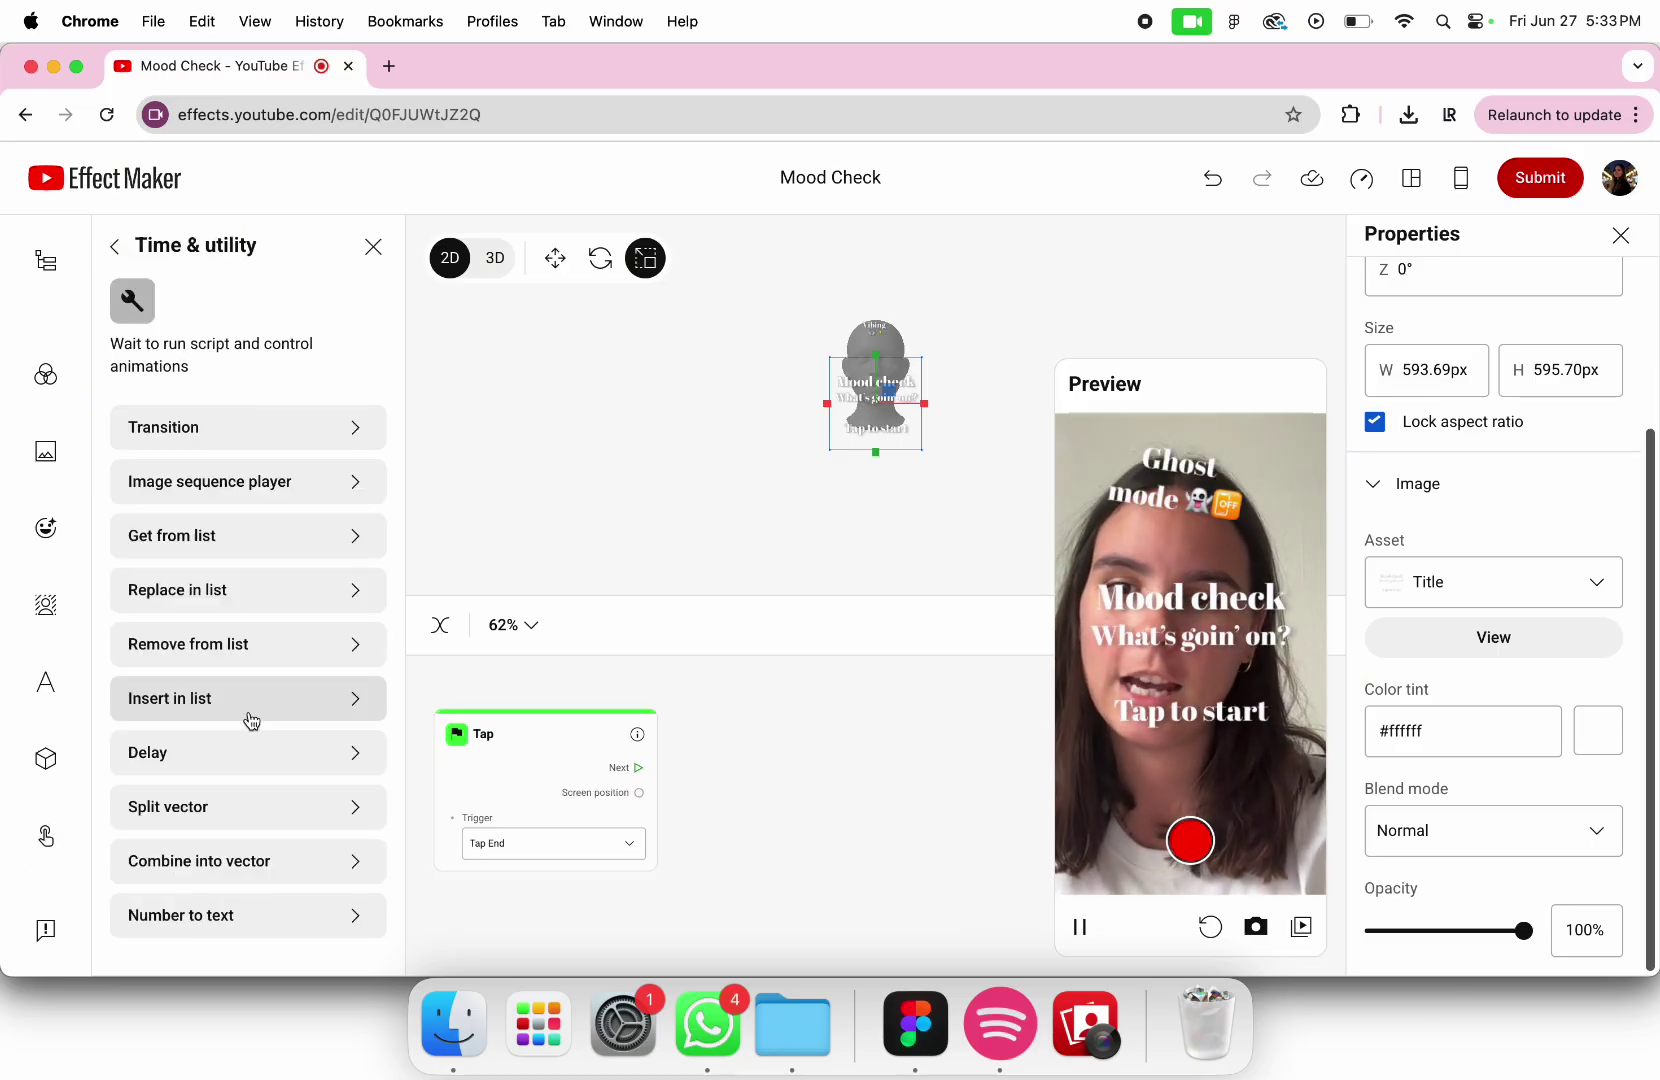
left_click(232, 440)
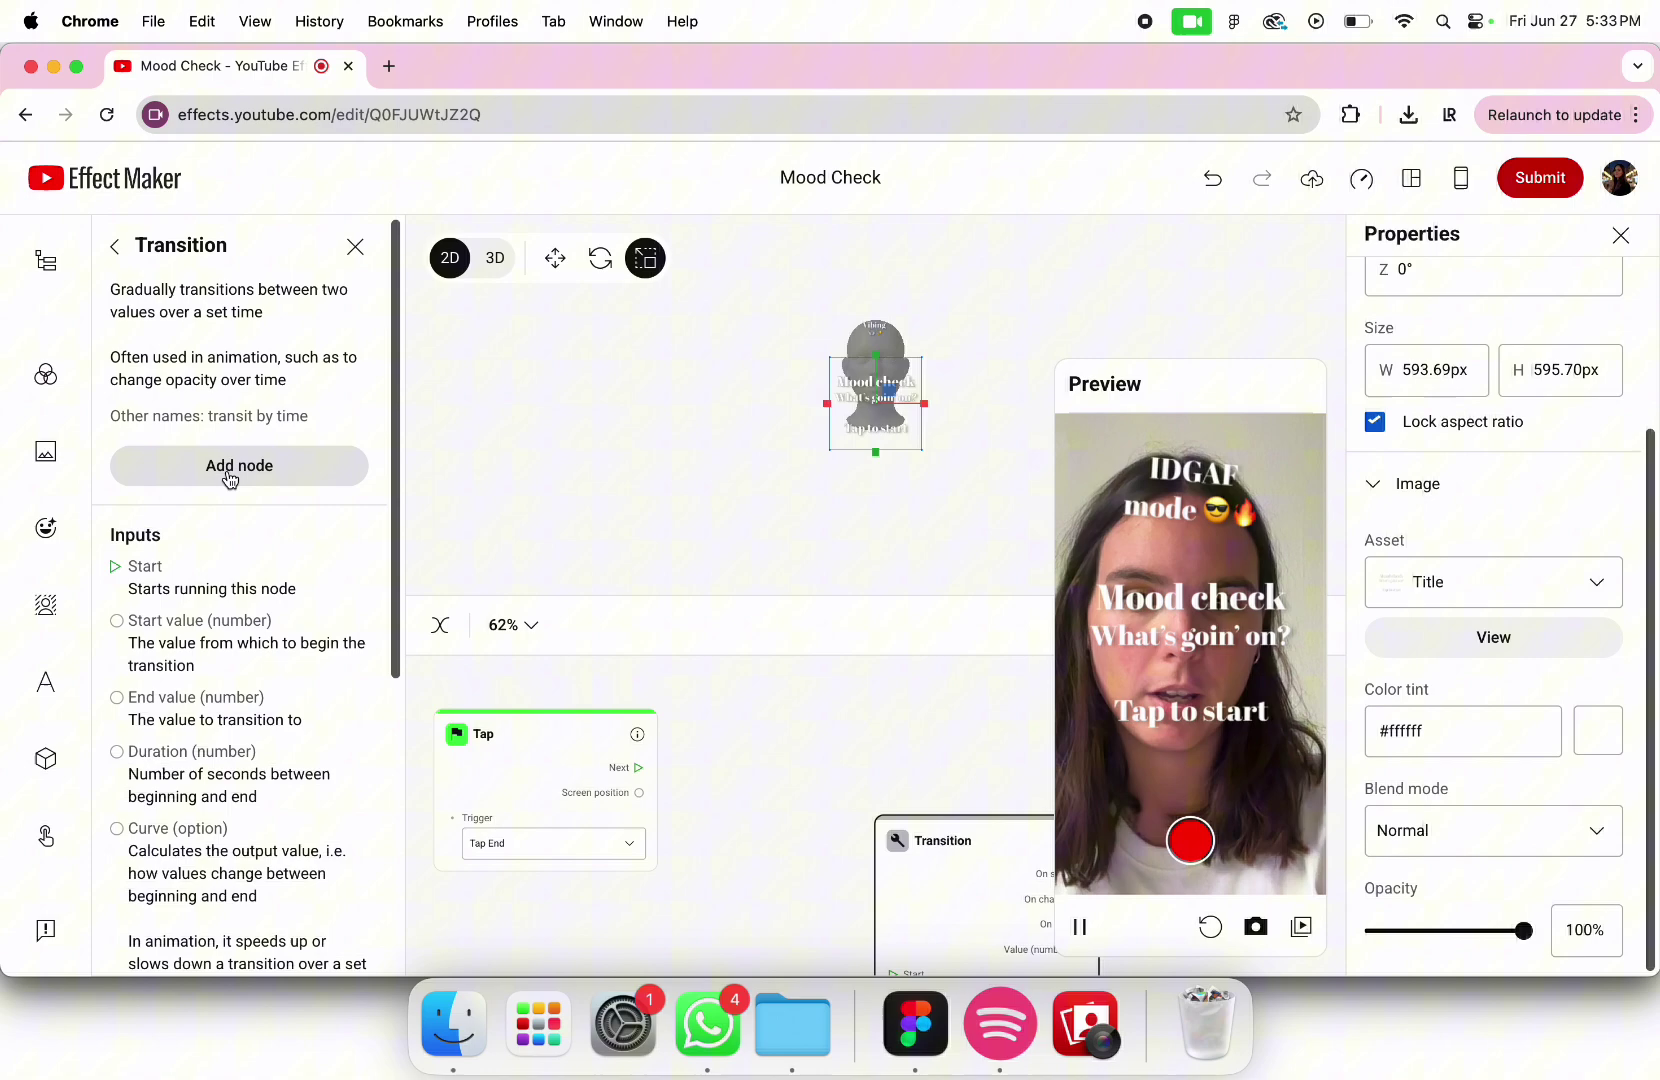
left_click_drag(903, 818, 823, 738)
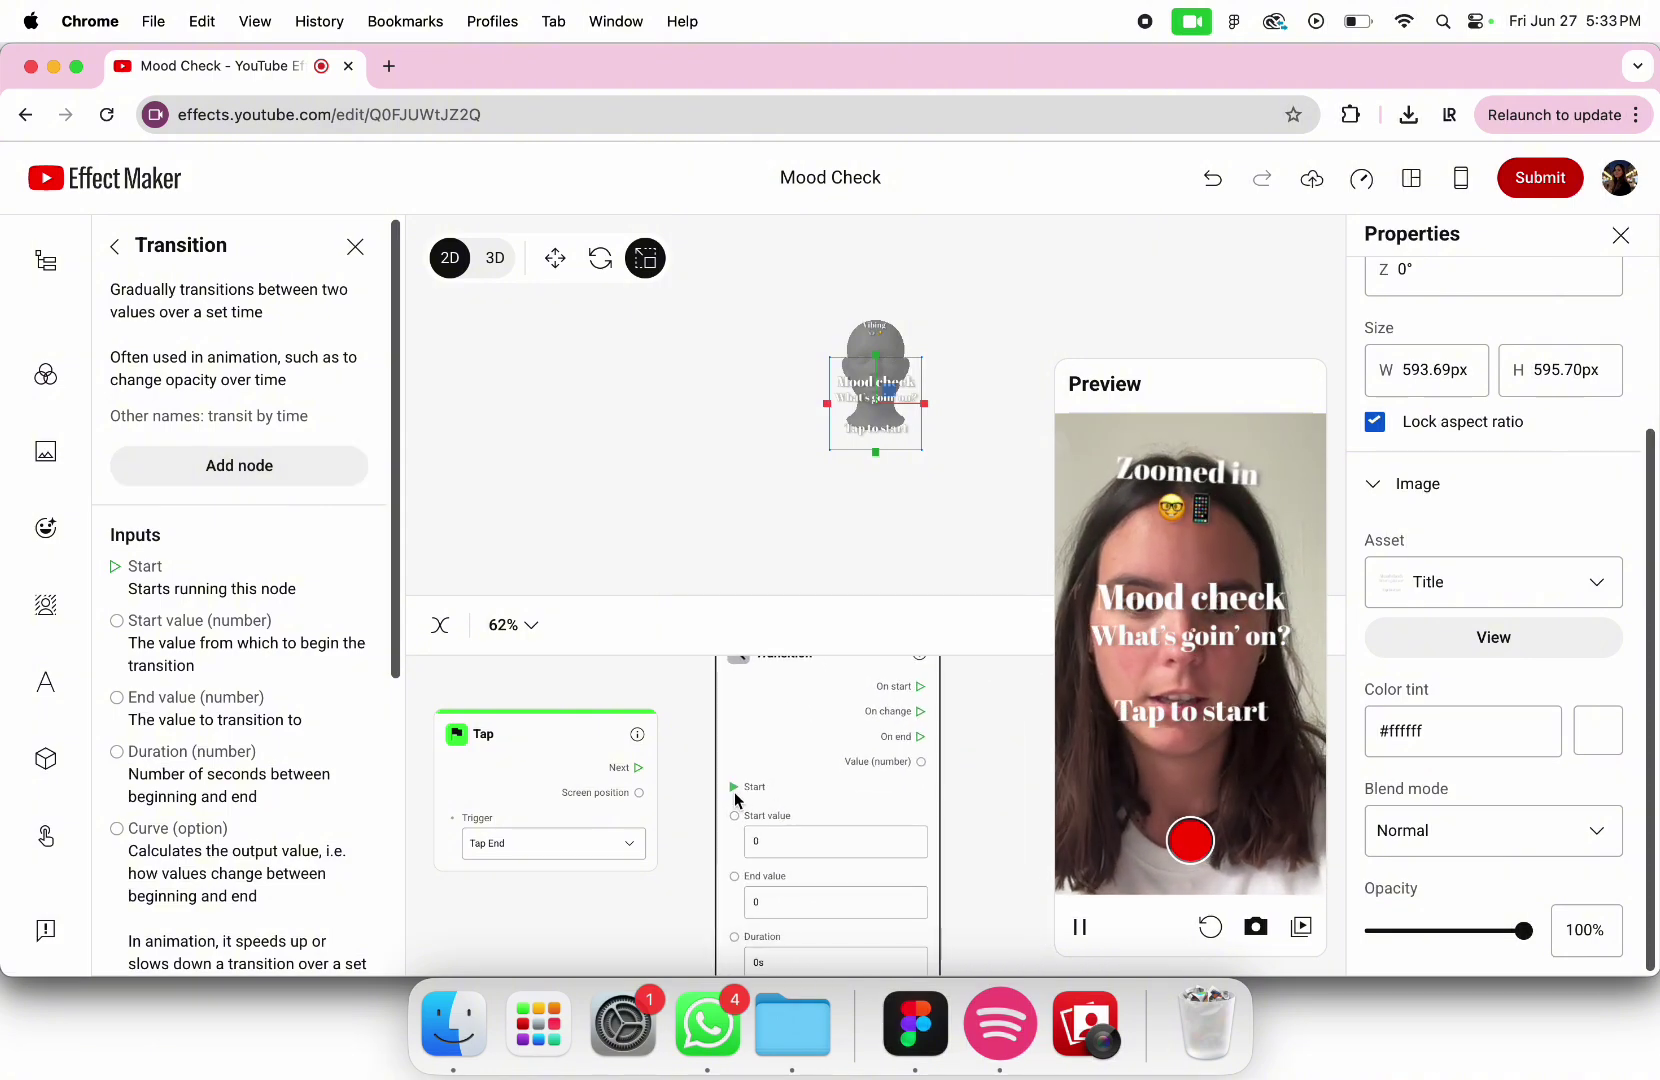
scroll(798, 814, "down", 5)
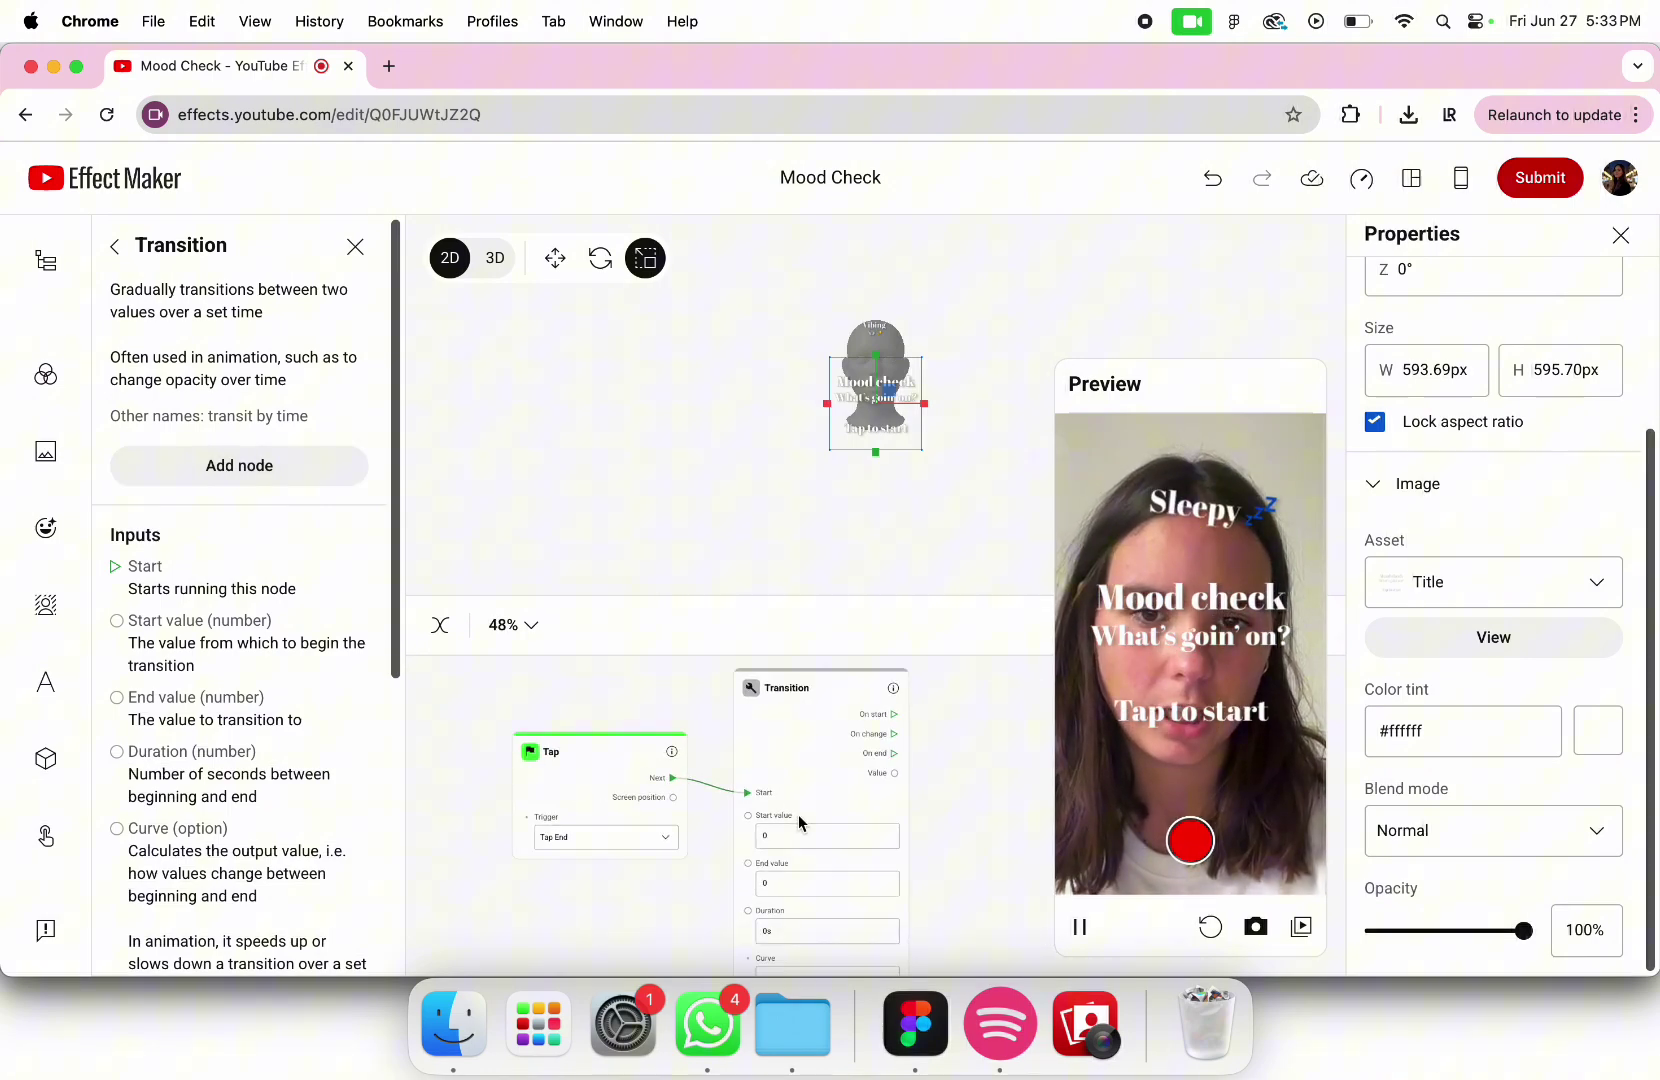
Add a Set property node changing the Title's Opacity, fed by the Transition's Value
left_click(115, 245)
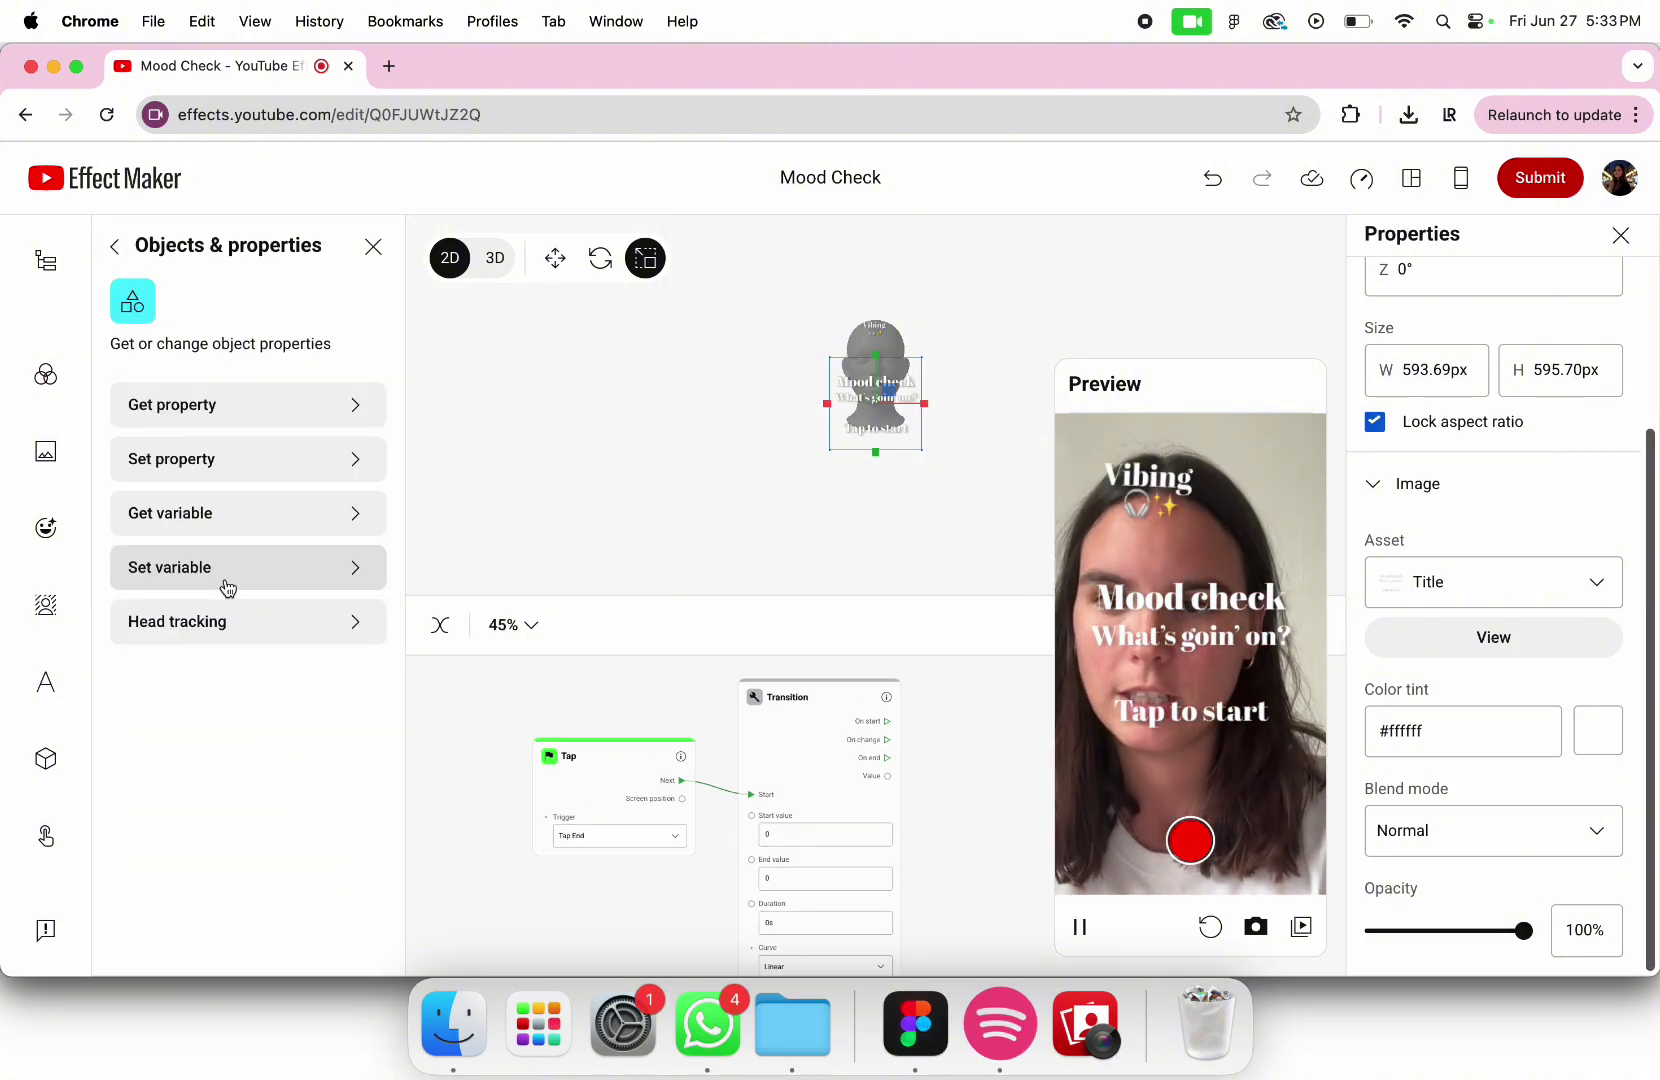
left_click(215, 462)
left_click(249, 398)
left_click_drag(964, 877, 1035, 760)
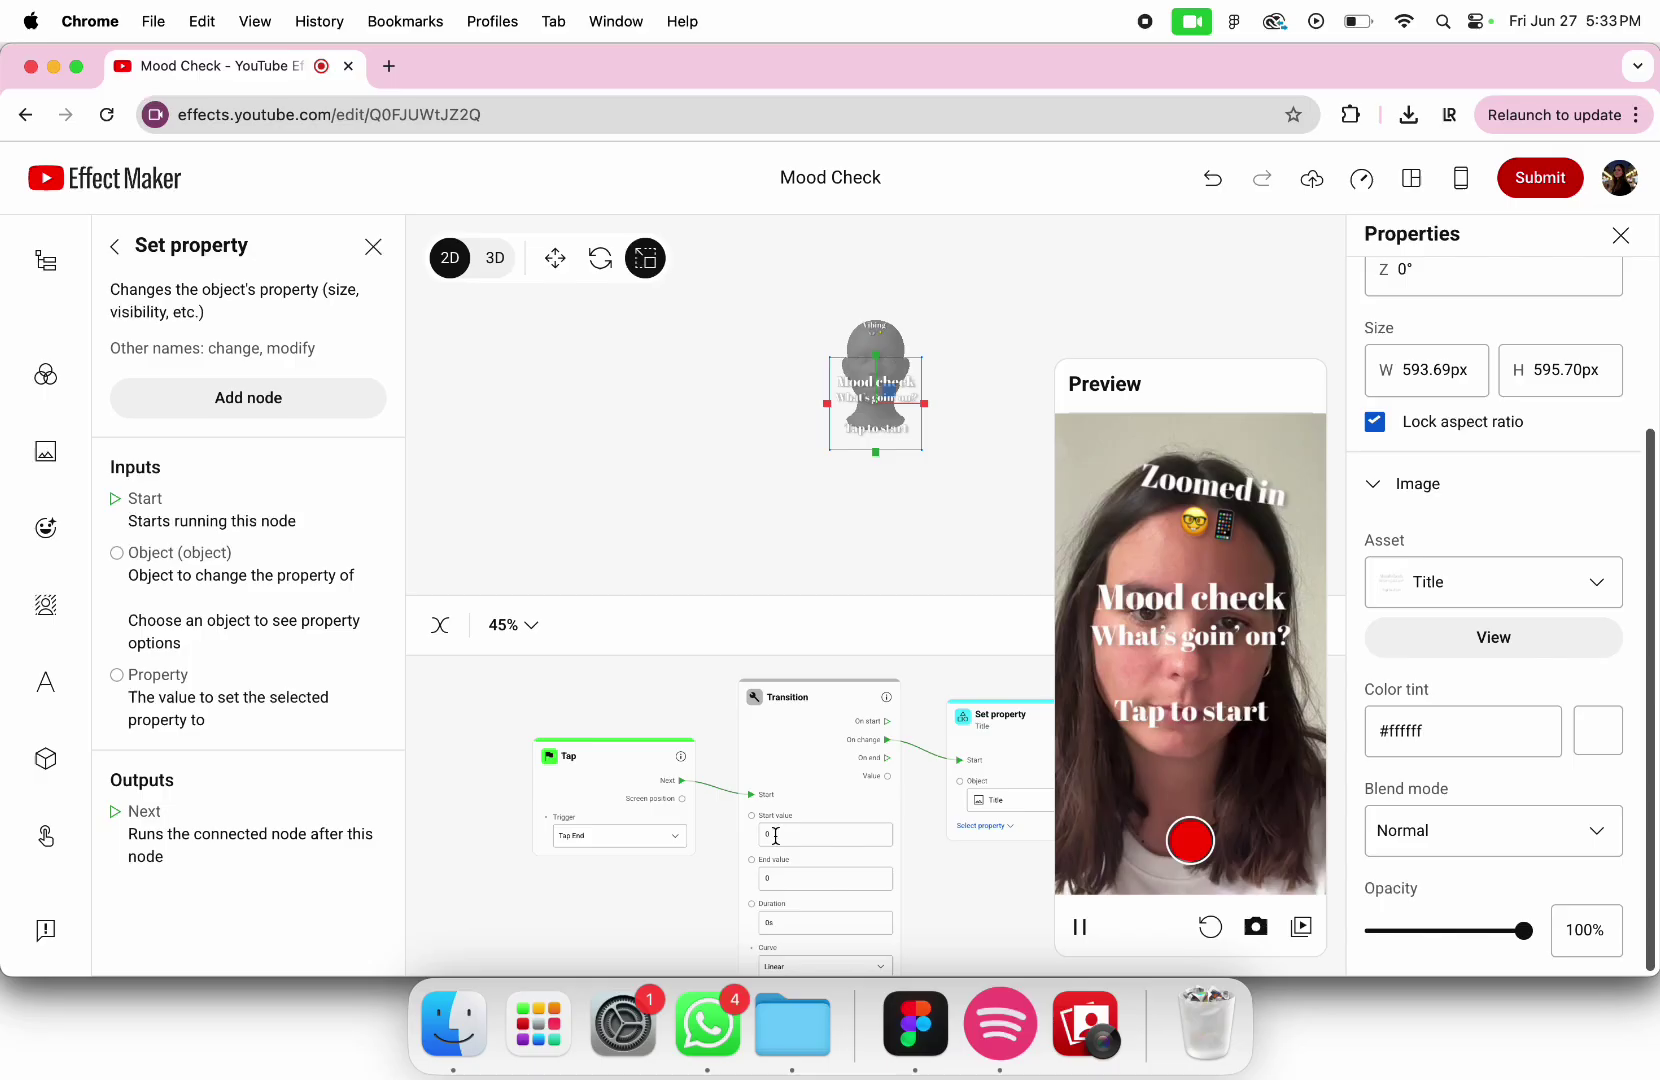
left_click(978, 827)
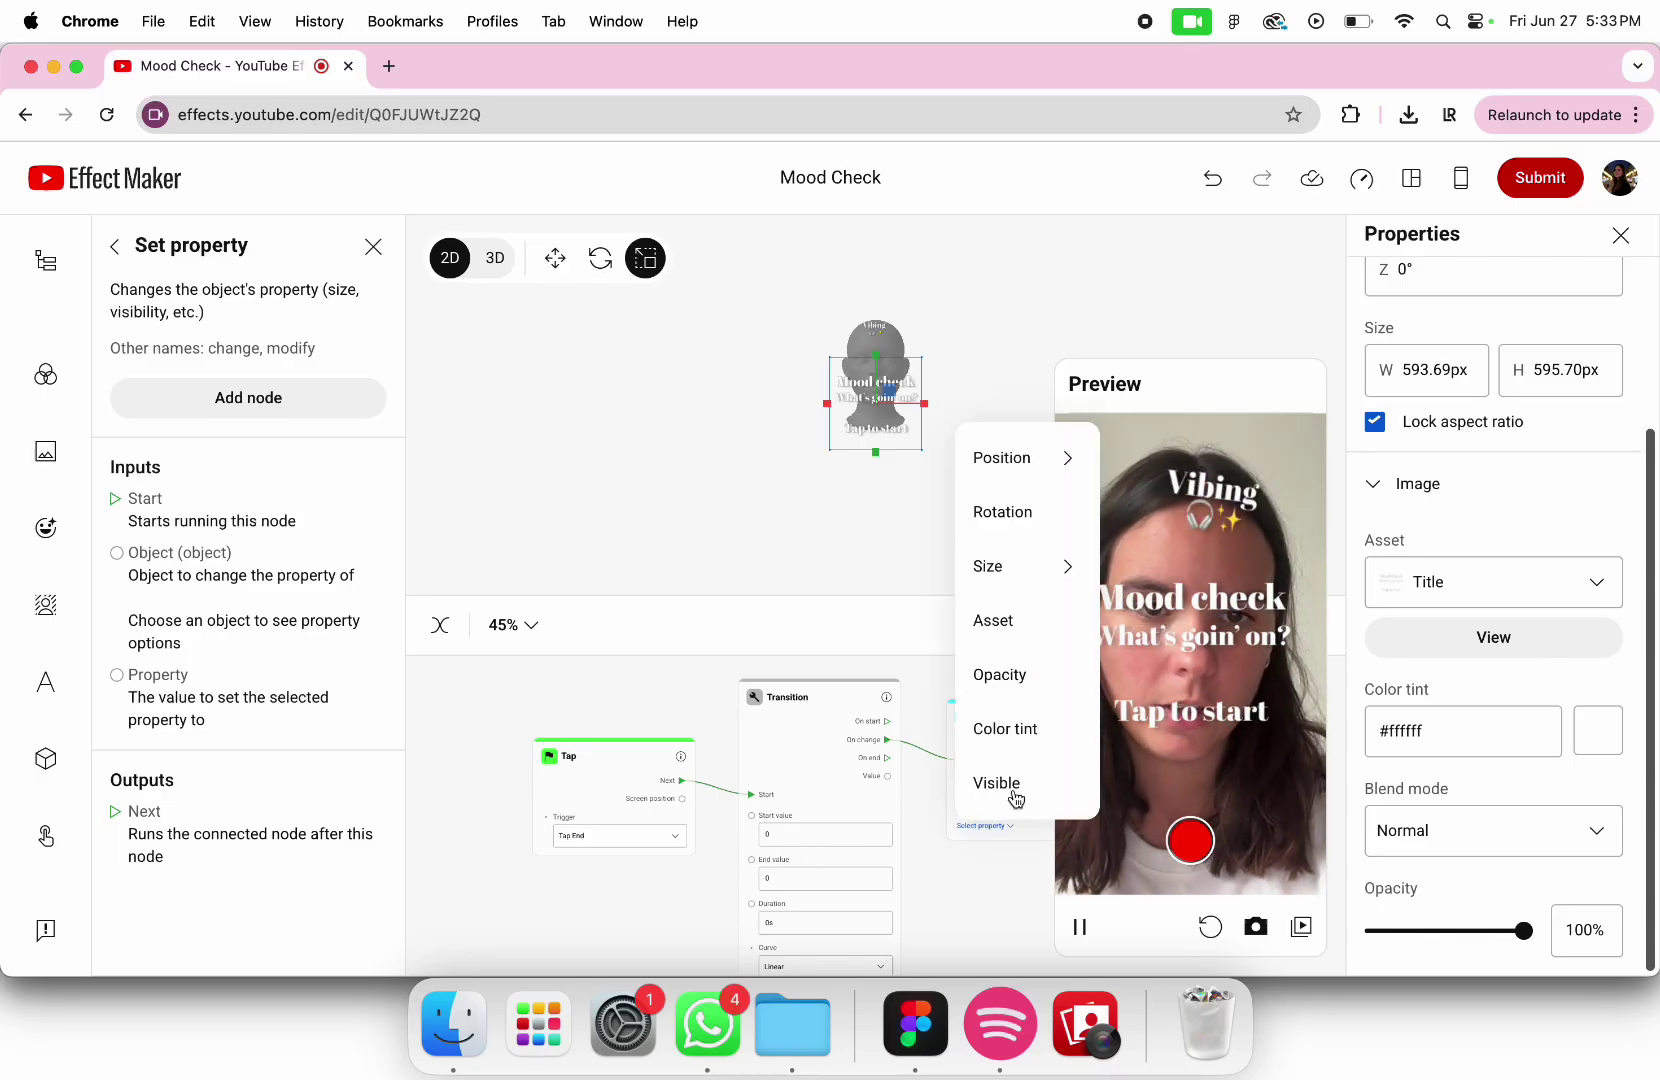
left_click(1005, 676)
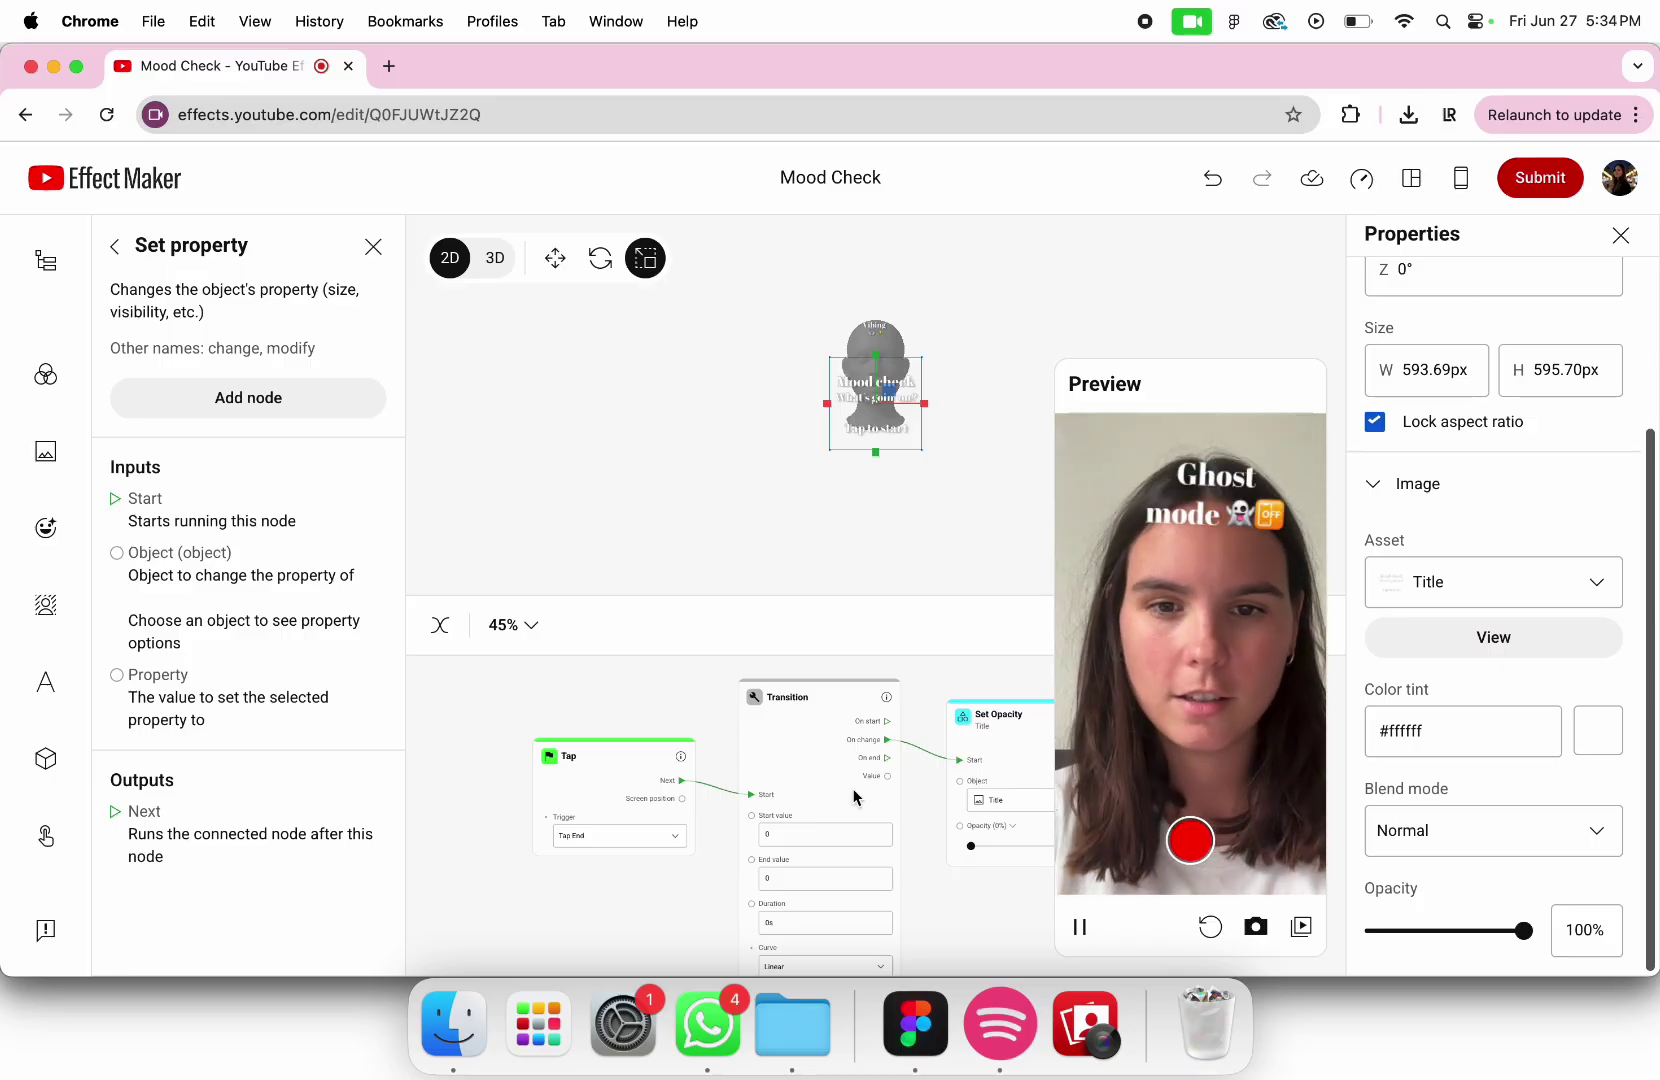
left_click_drag(887, 776, 951, 824)
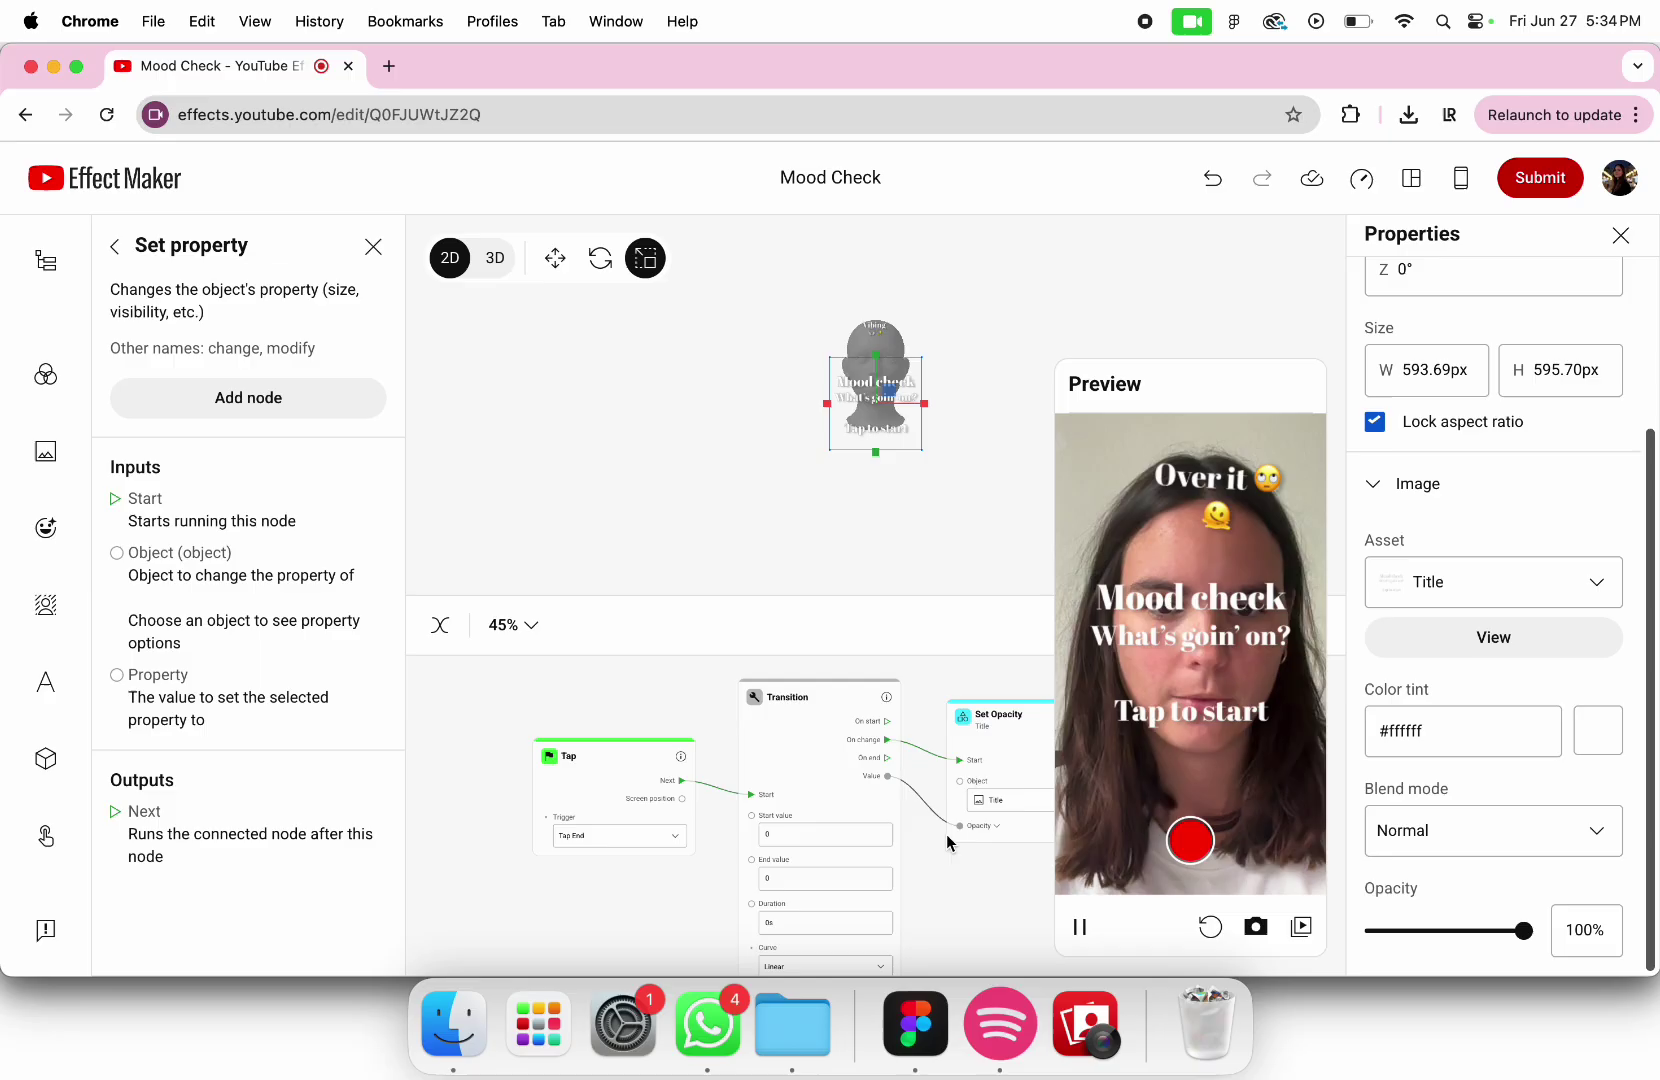
Set the Transition to start at 1, last 0.8s, with an Ease In curve
double_click(790, 837)
type("1")
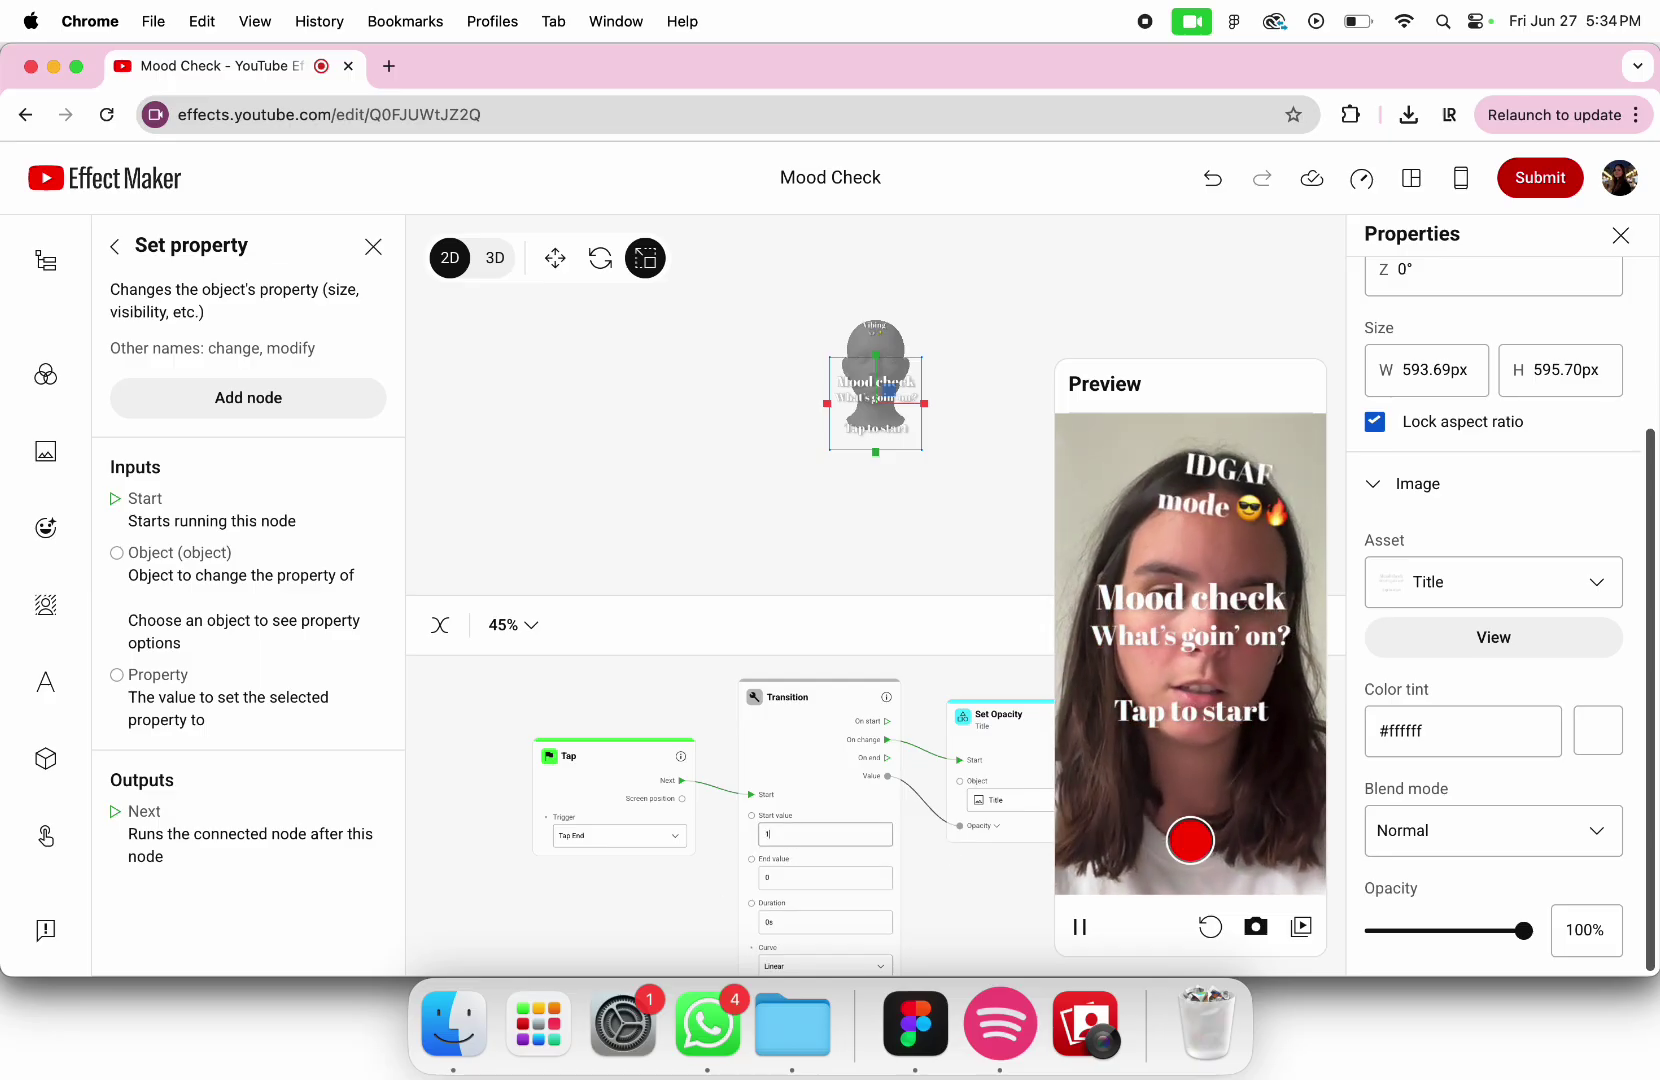
left_click(792, 931)
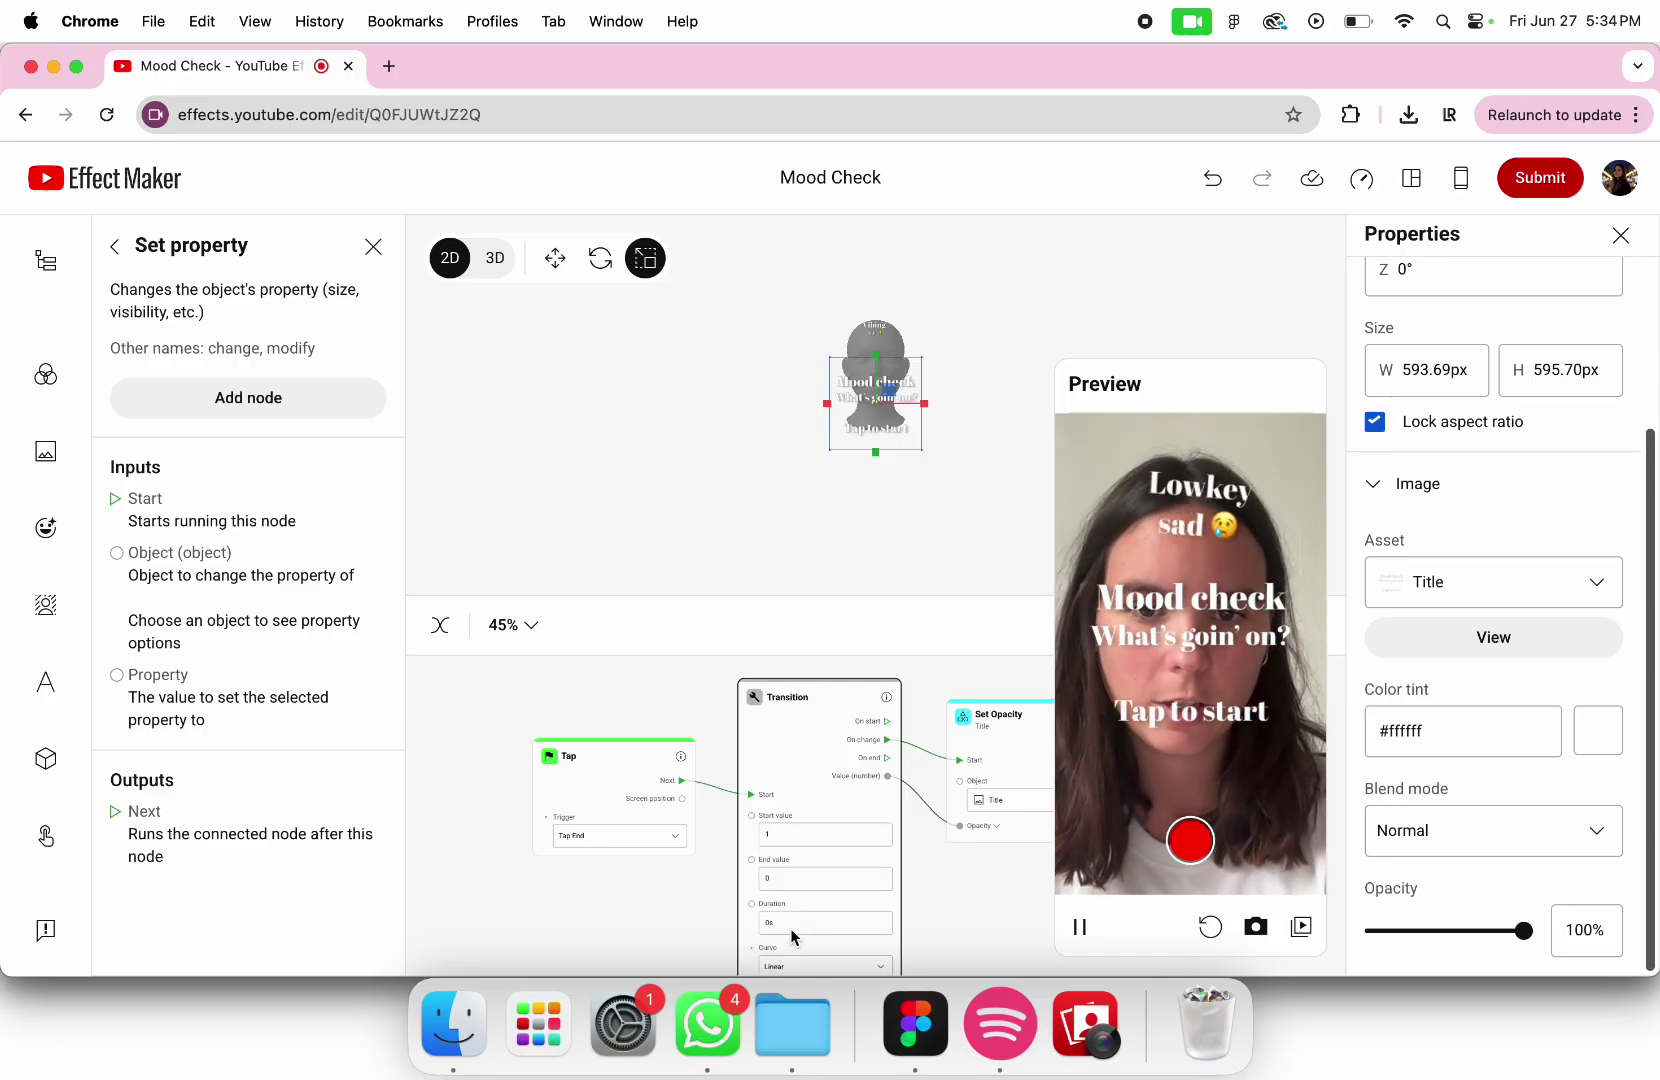
type("0.8")
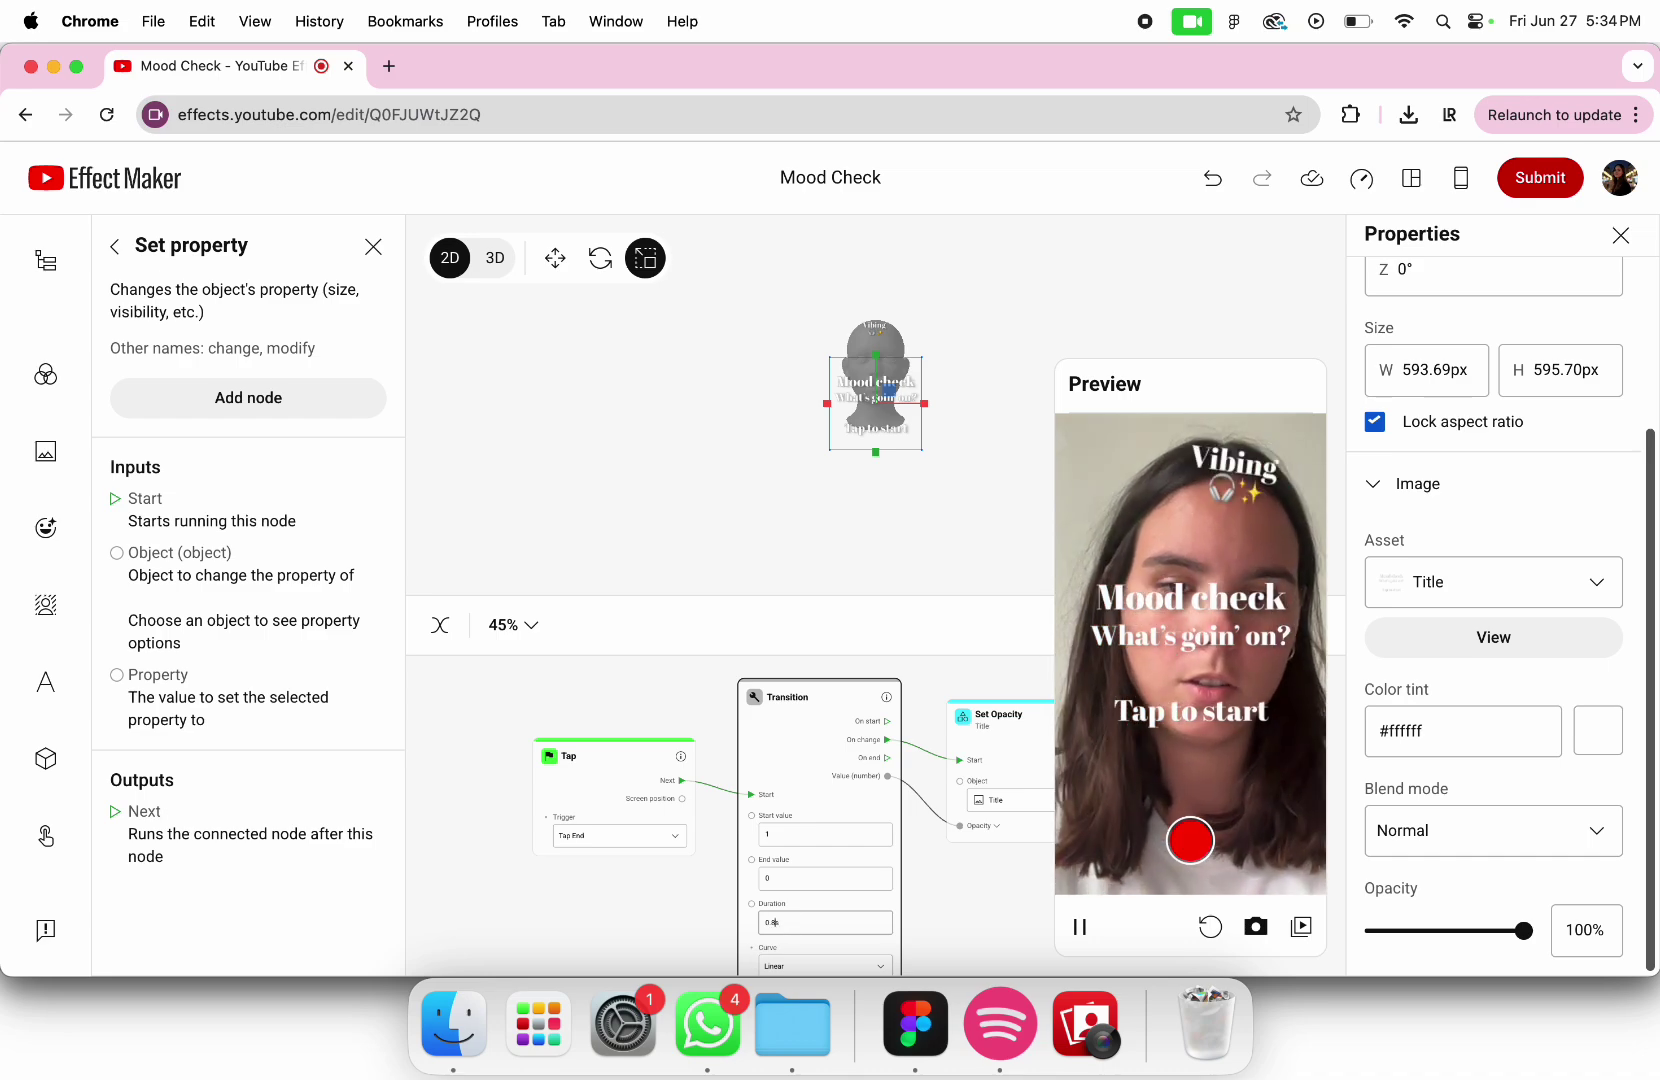
left_click(790, 955)
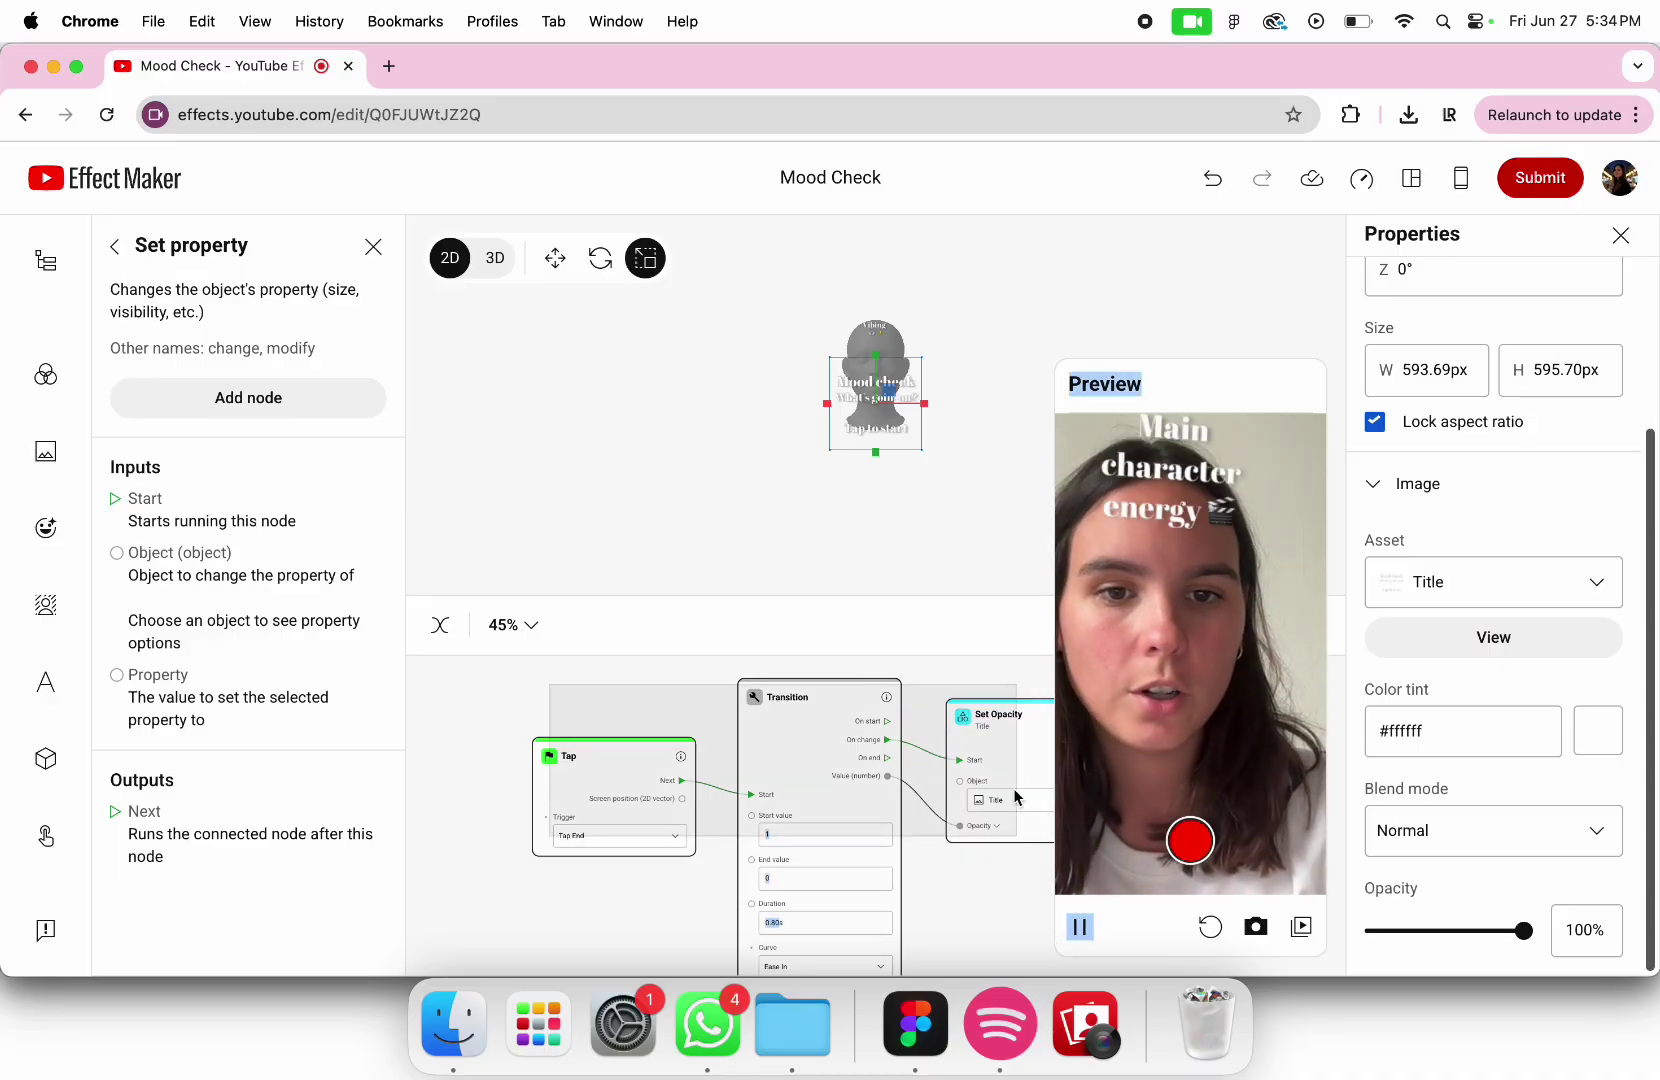
Duplicate the Transition and Set Opacity nodes and place the copies right of the originals
left_click_drag(1001, 759, 907, 759)
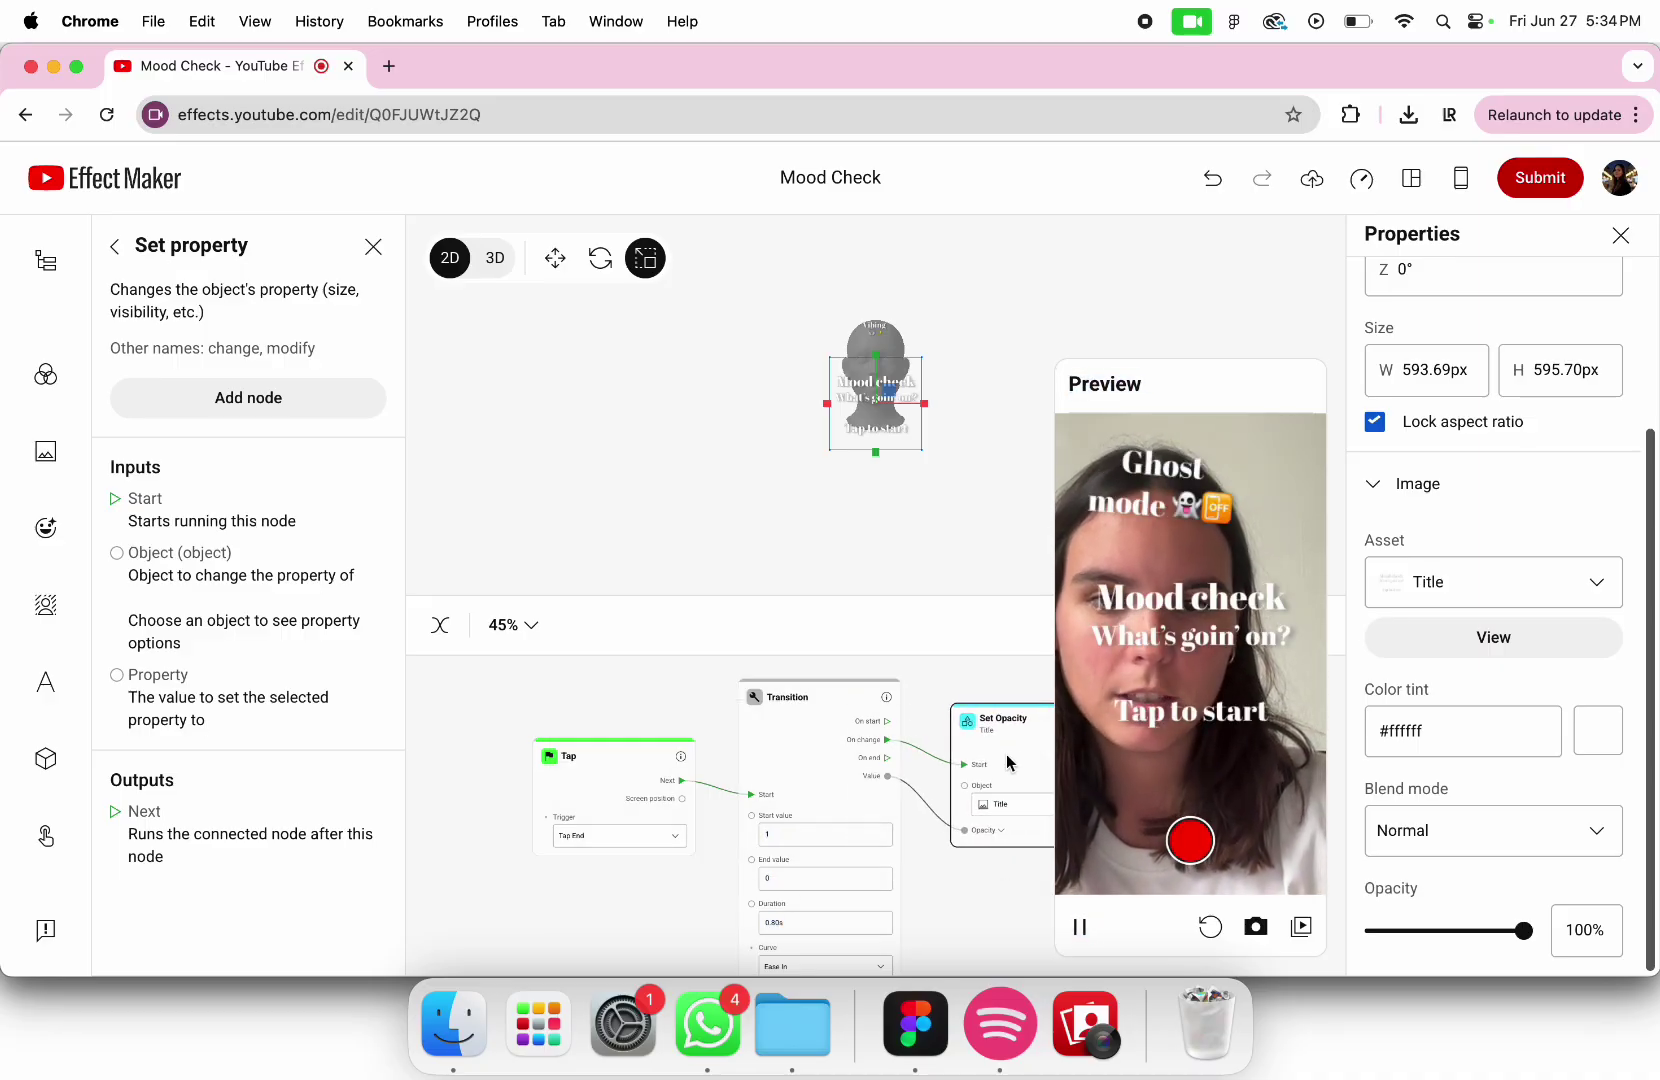
left_click_drag(603, 763, 1003, 922)
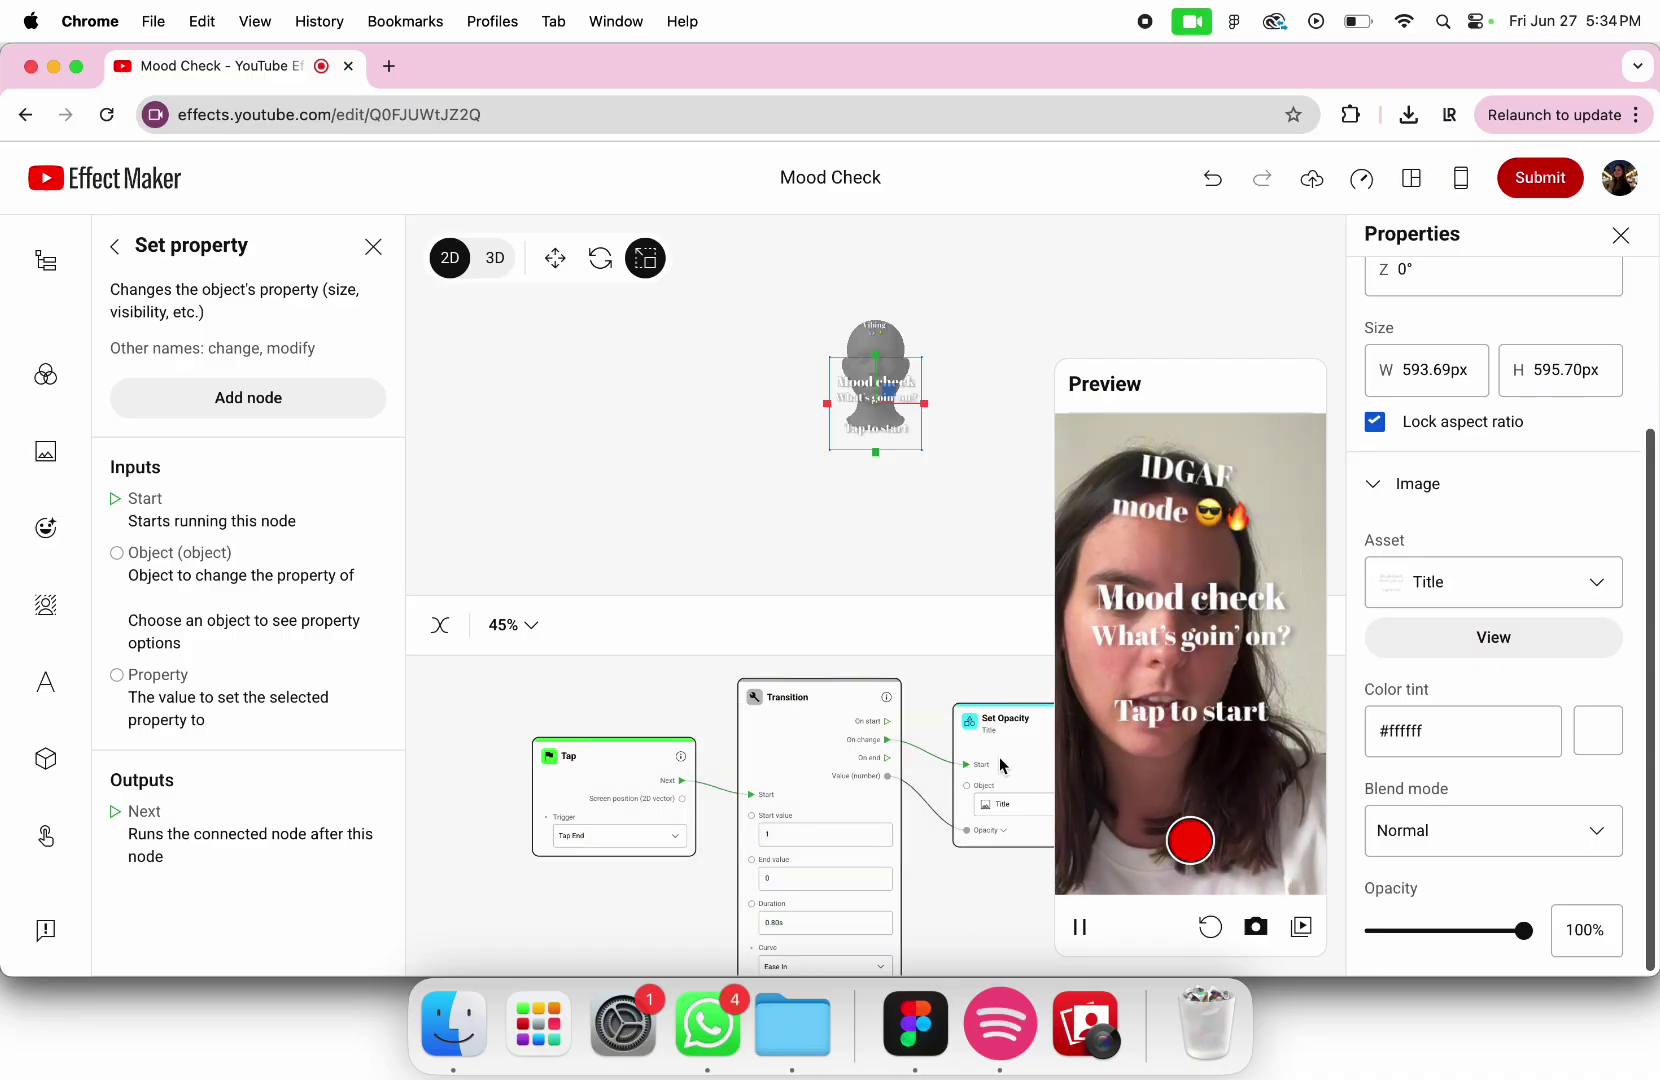
left_click_drag(1003, 766, 762, 766)
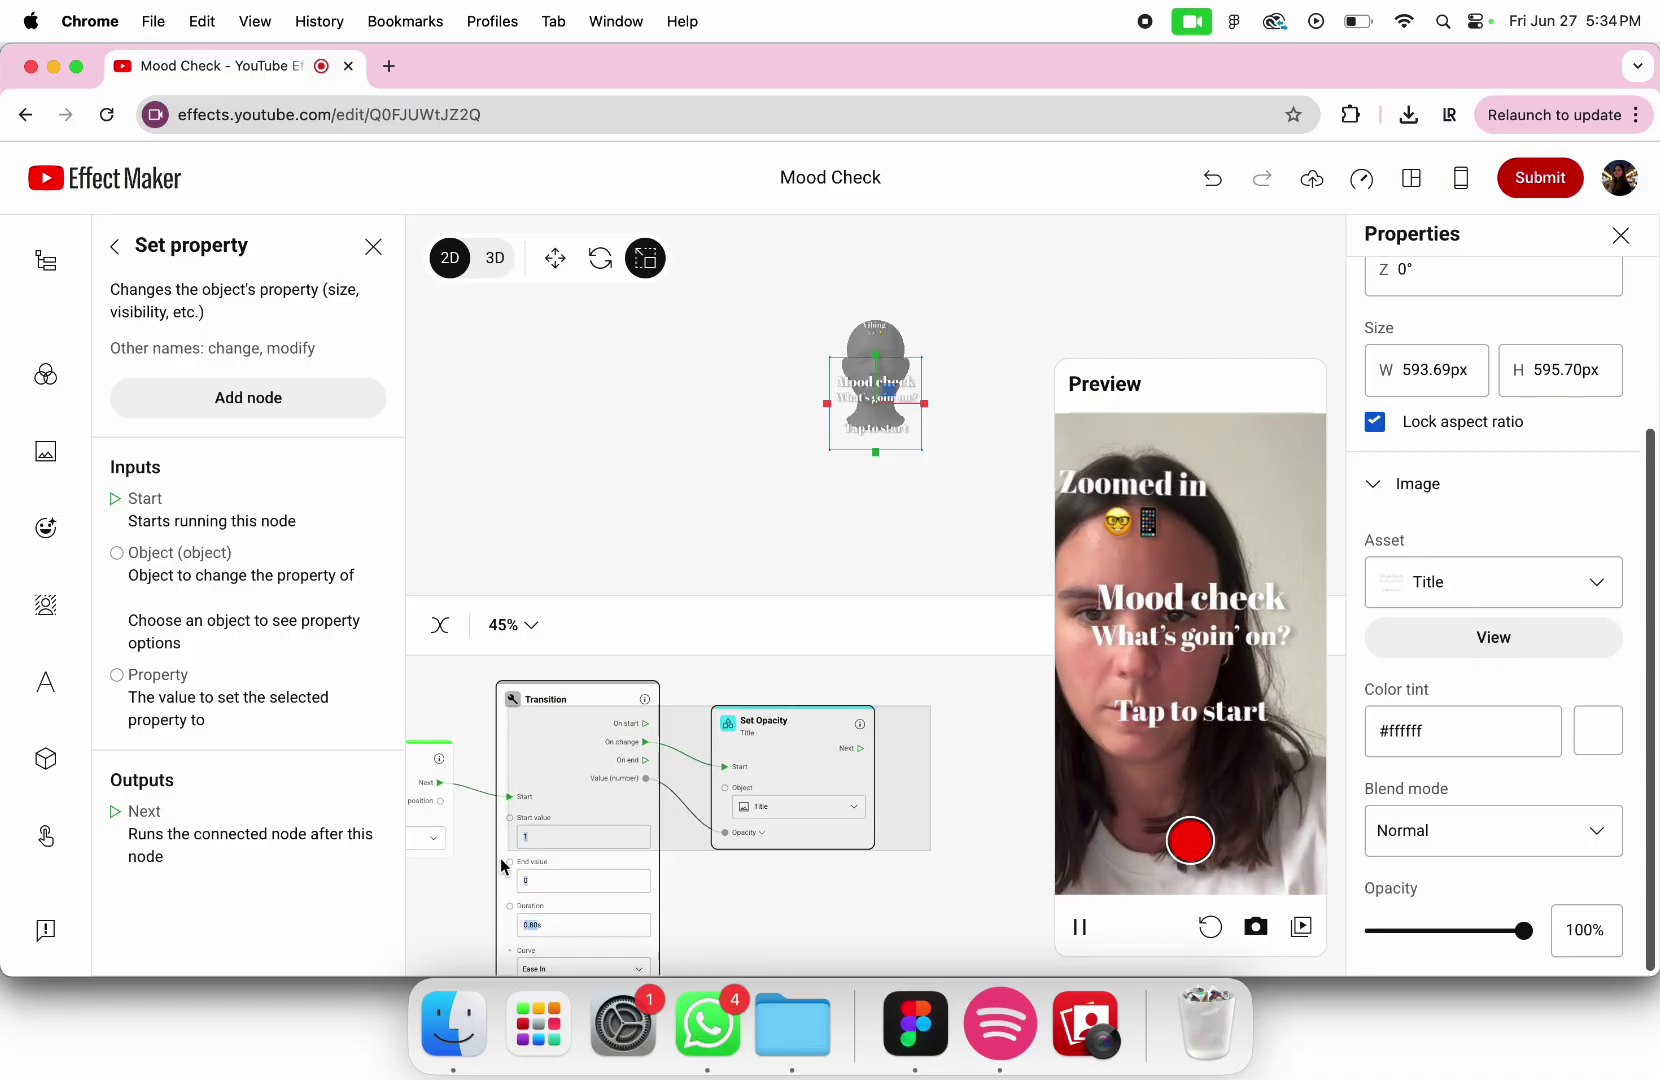
right_click(585, 737)
left_click(645, 773)
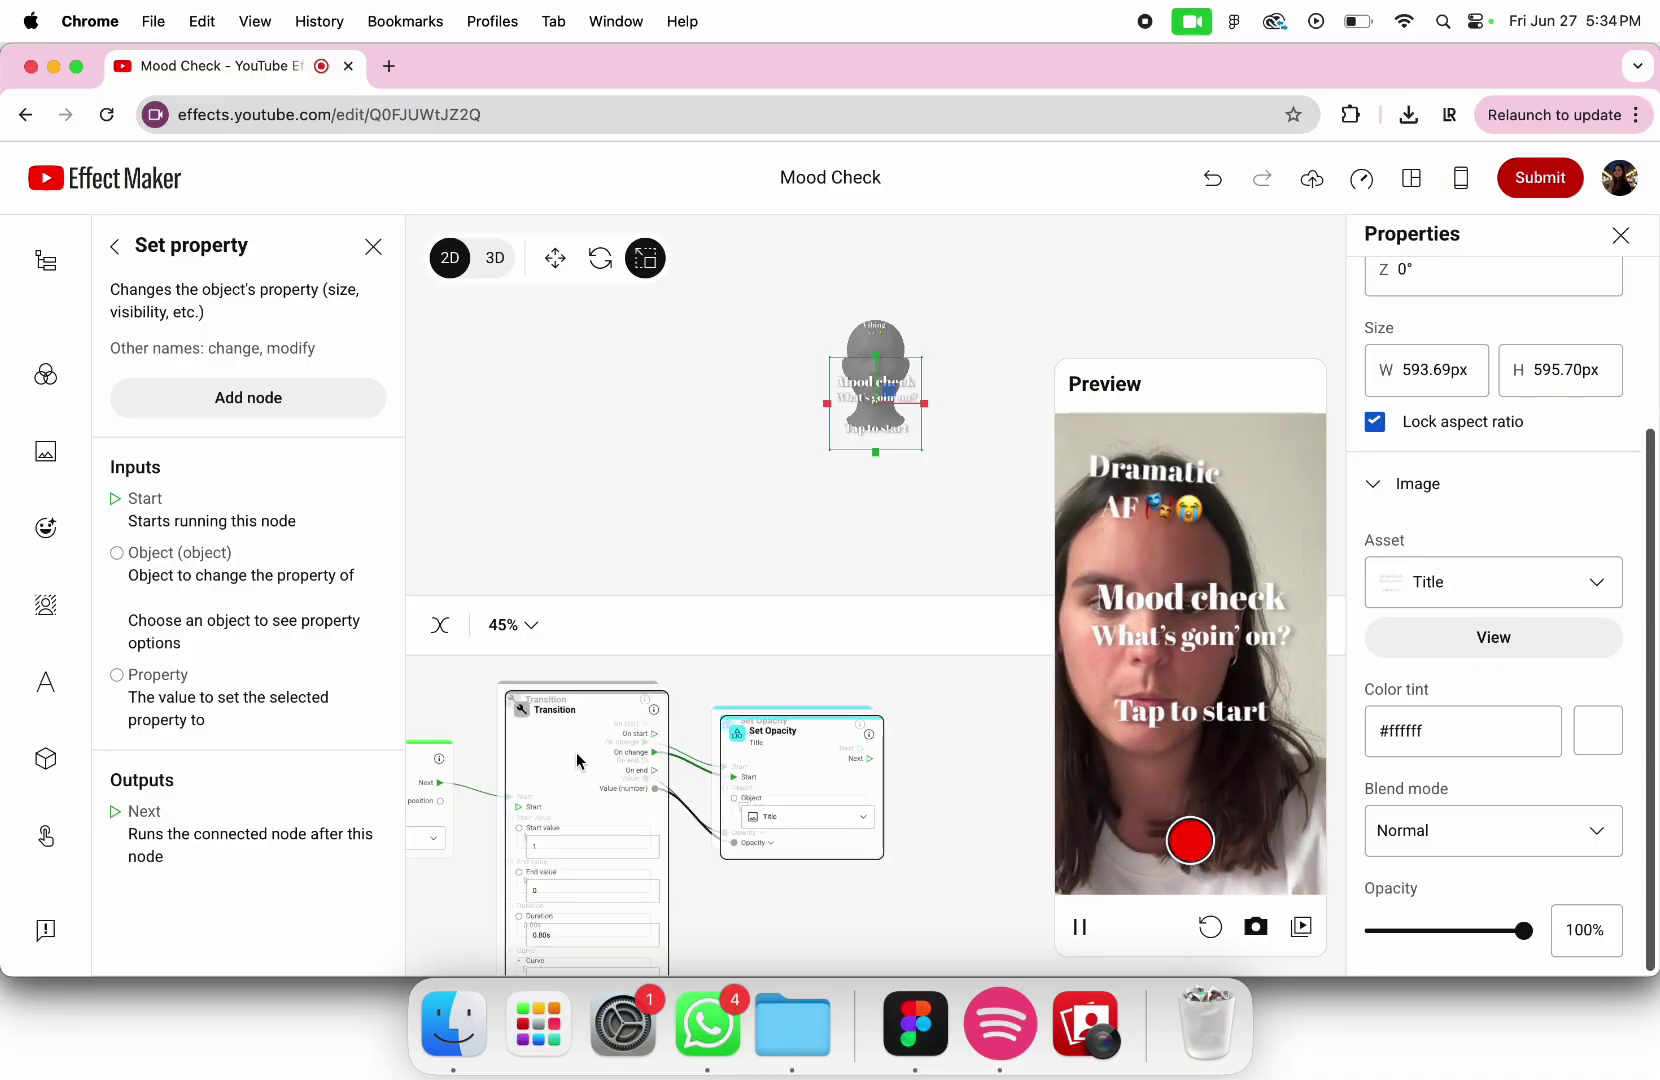
left_click_drag(576, 752, 925, 794)
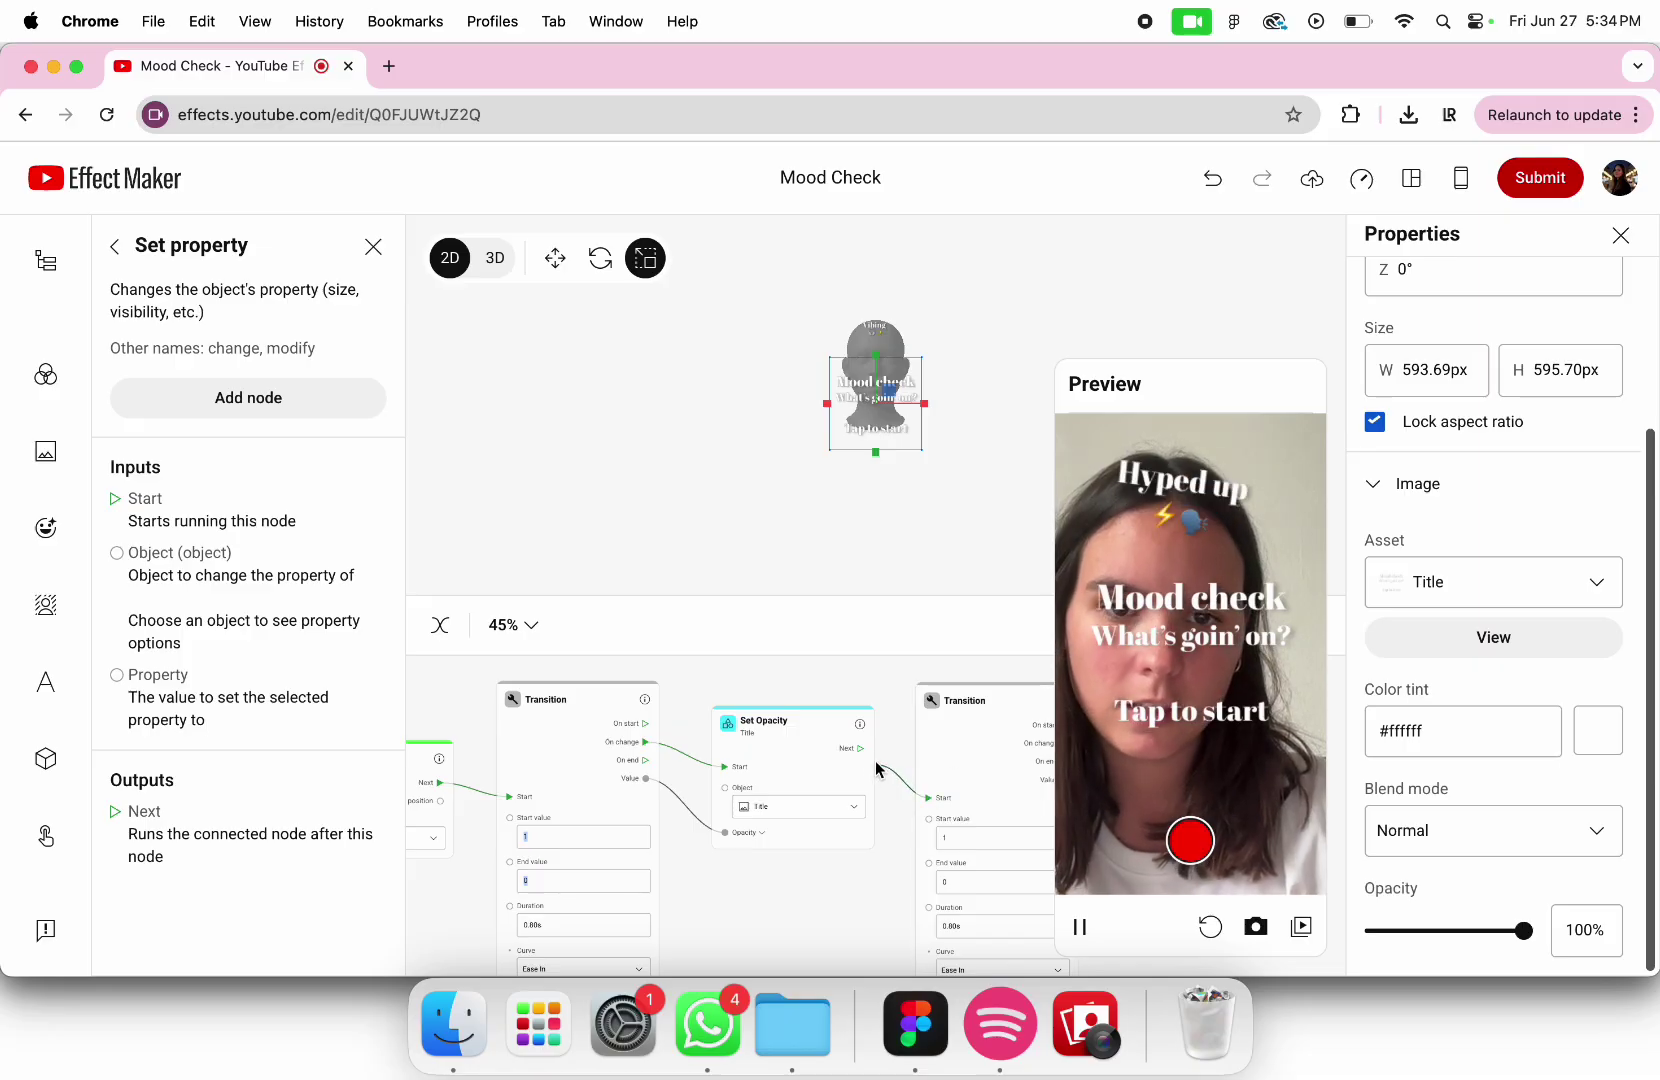
scroll(862, 760, "down", 5)
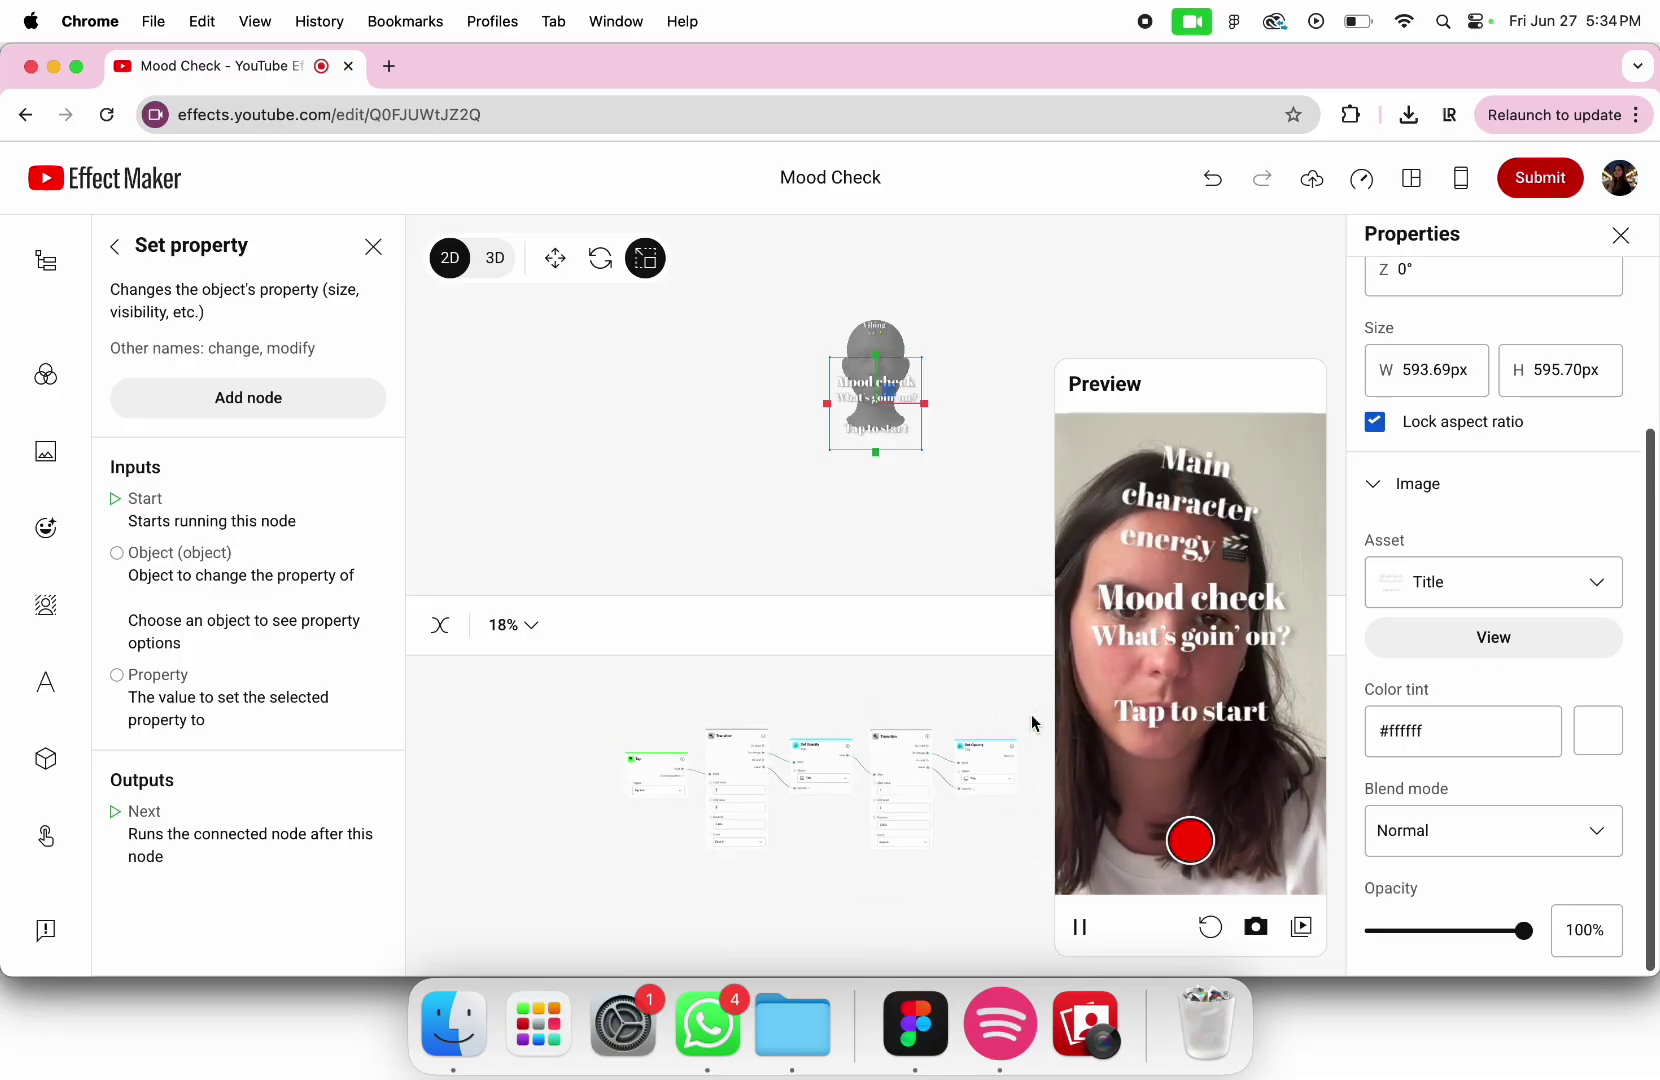
scroll(1033, 722, "up", 3)
scroll(815, 833, "up", 3)
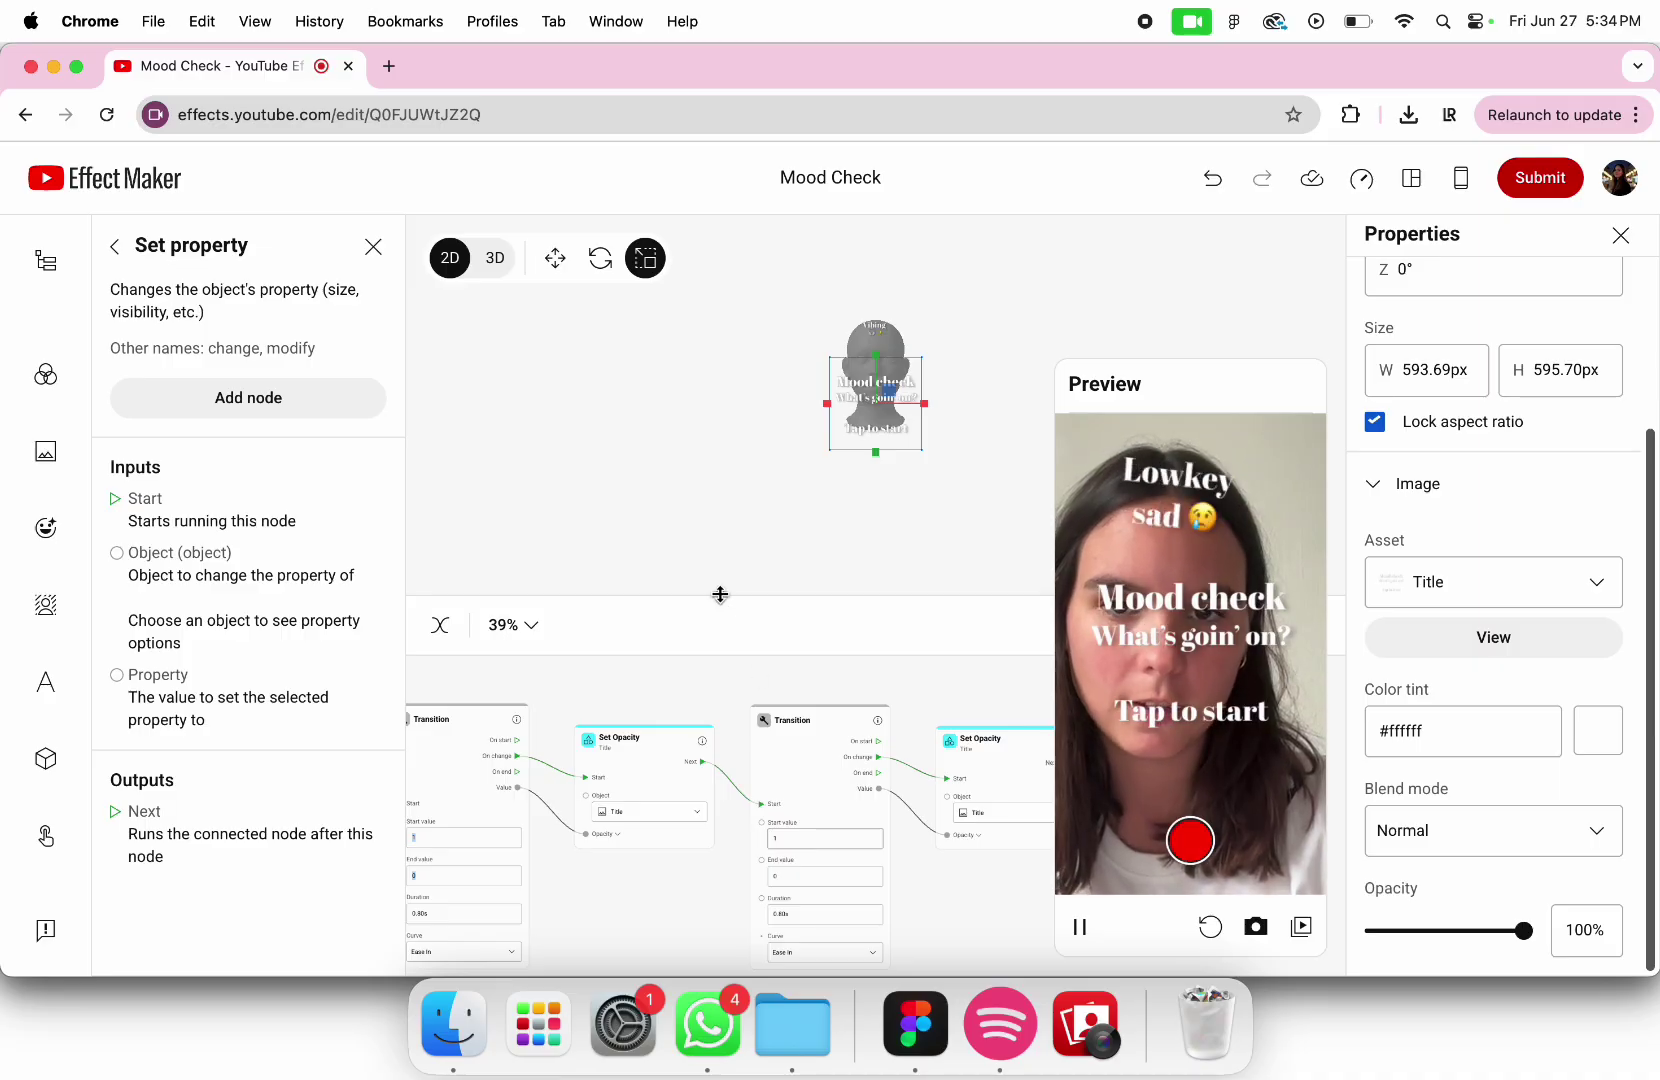
left_click_drag(720, 593, 715, 296)
scroll(922, 527, "up", 3)
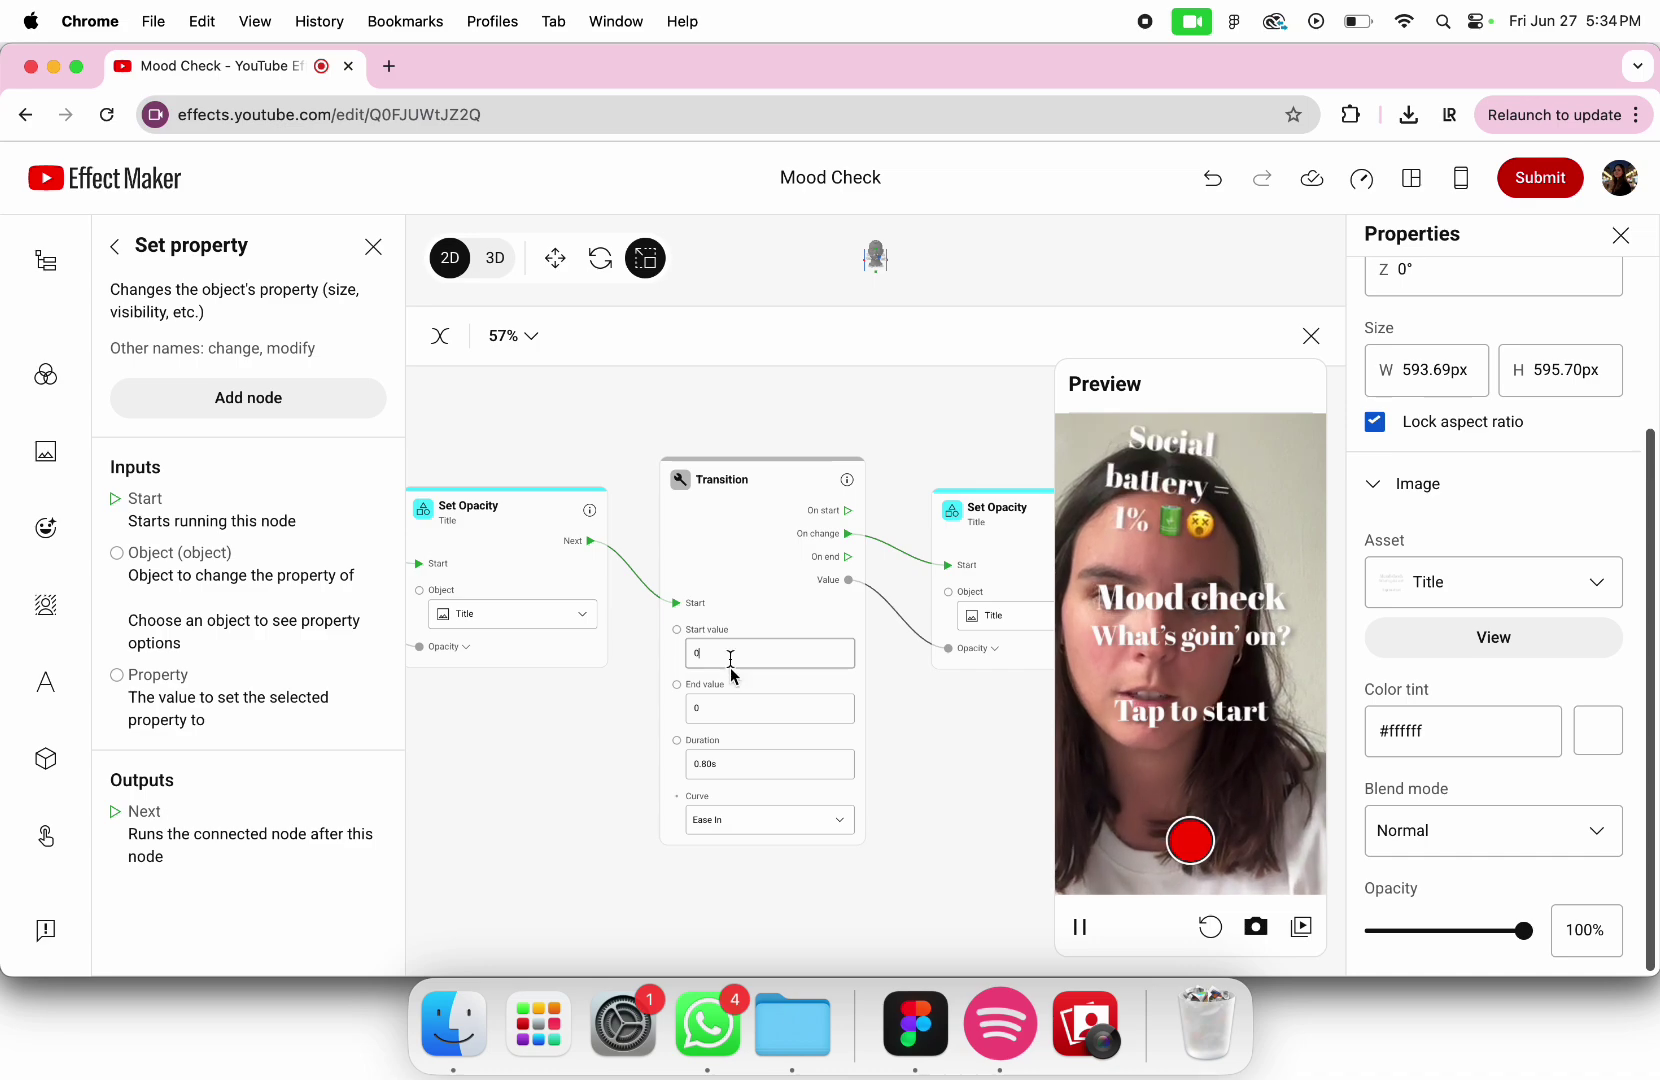
Make the copied transition end at 1 and drive the 1-9 sequence's opacity
type("1")
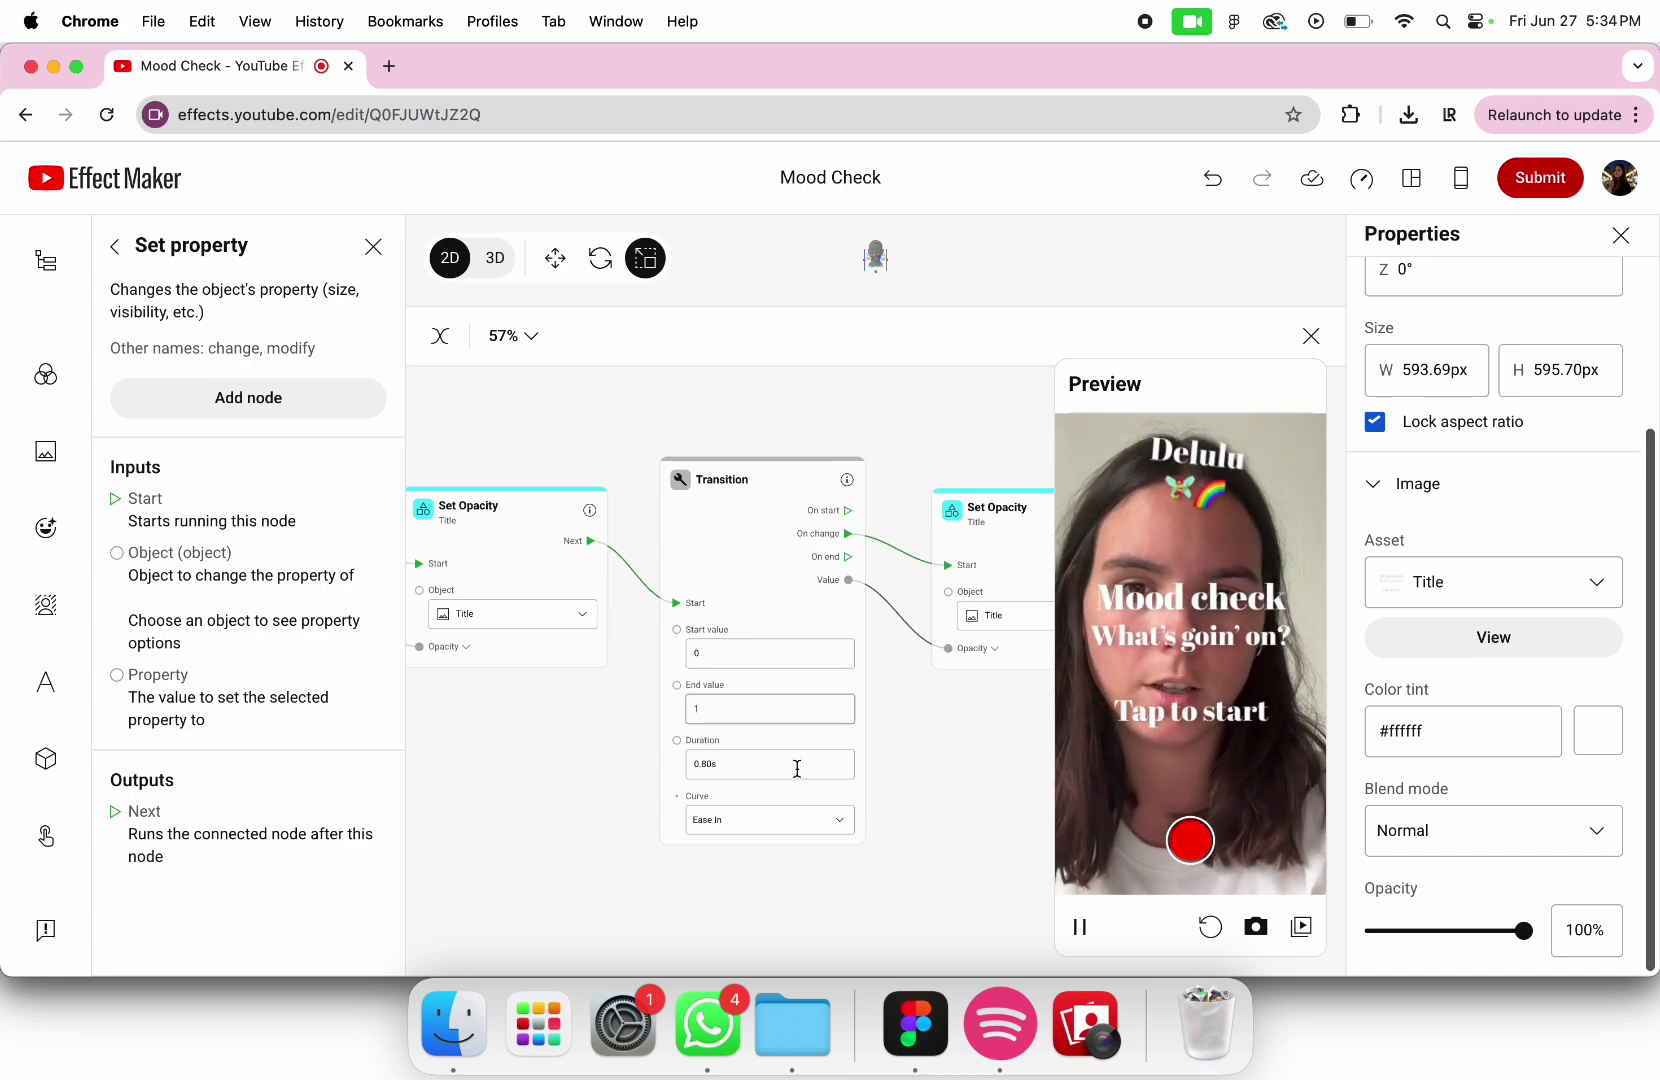
left_click(1000, 615)
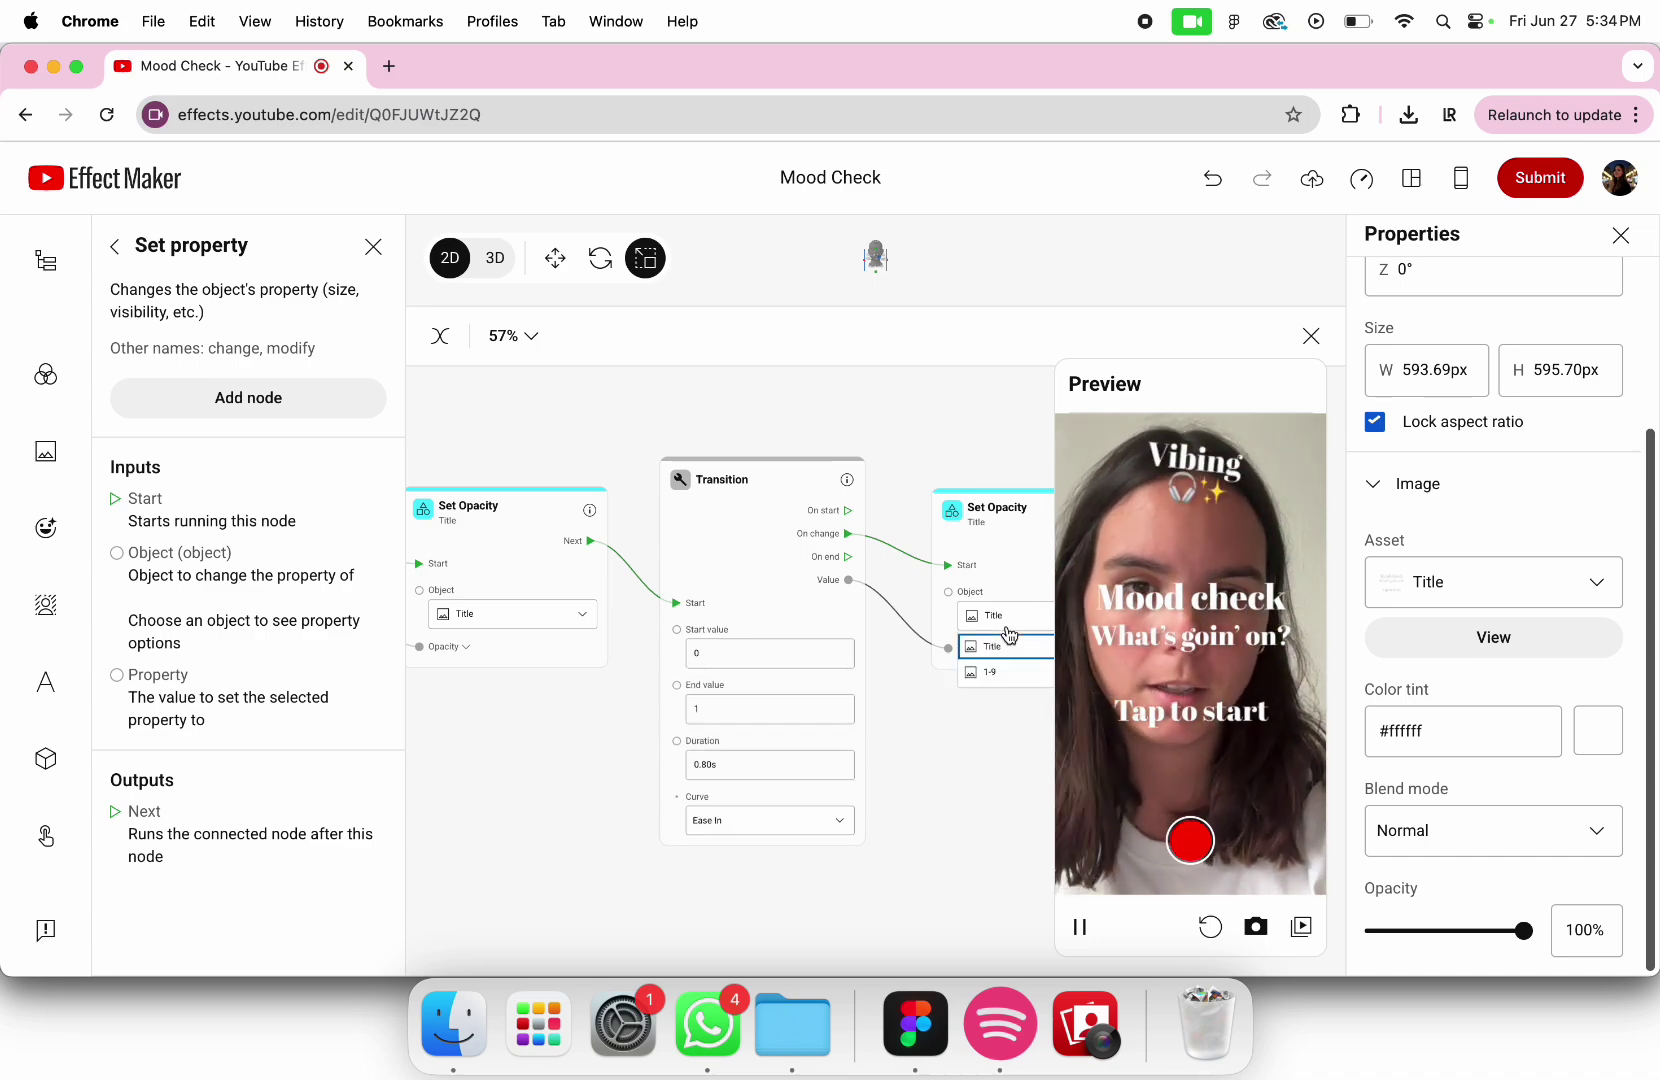
left_click(1004, 684)
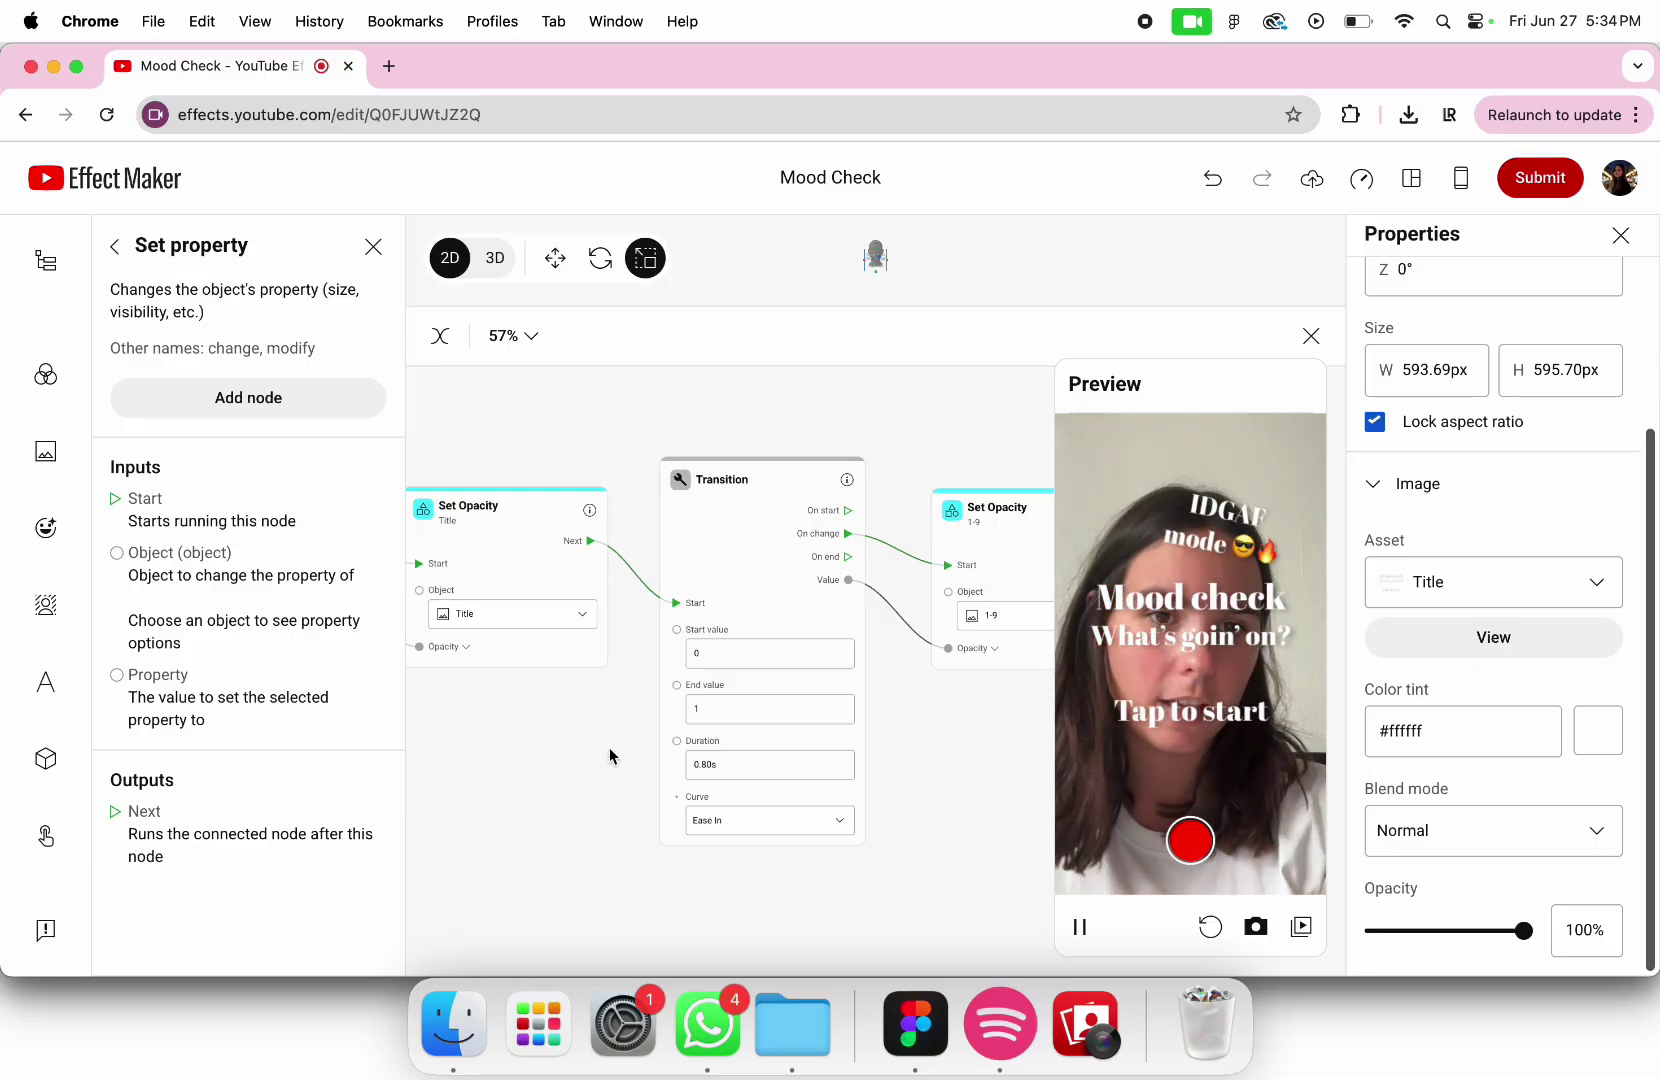
left_click(114, 248)
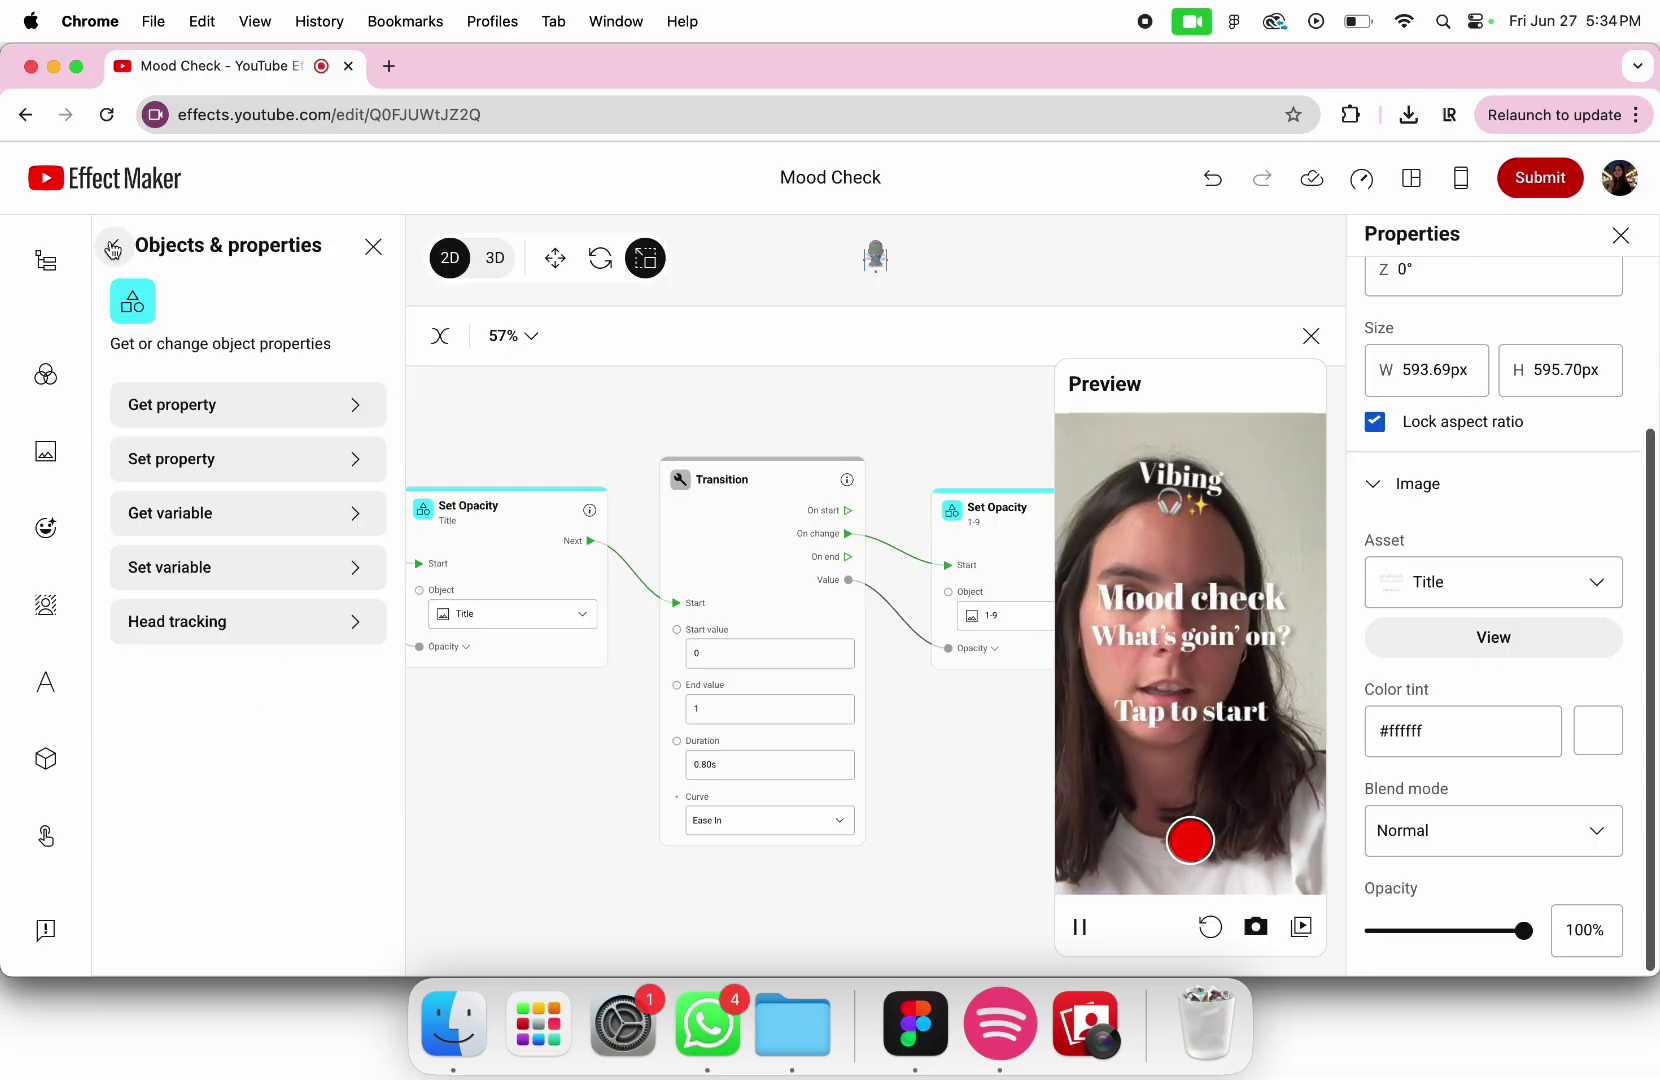
Select the 1-9 image object and set its base opacity to 0%
left_click(38, 264)
left_click(192, 360)
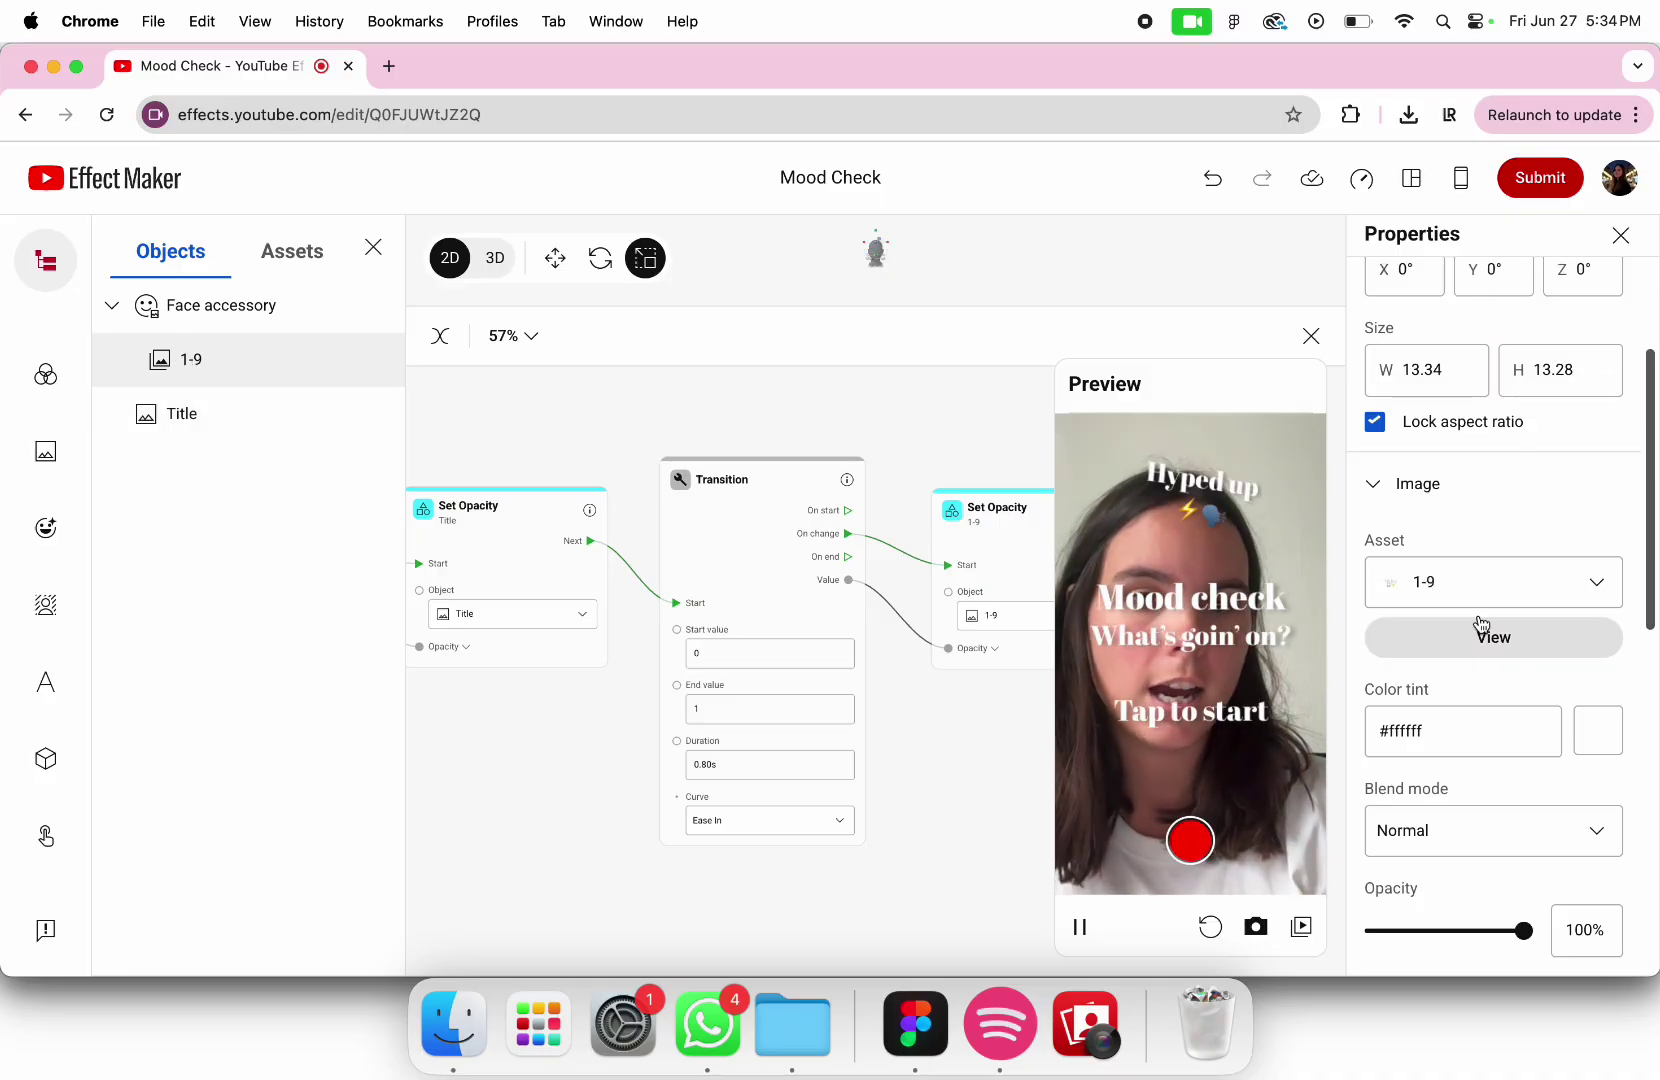
scroll(1482, 689, "down", 4)
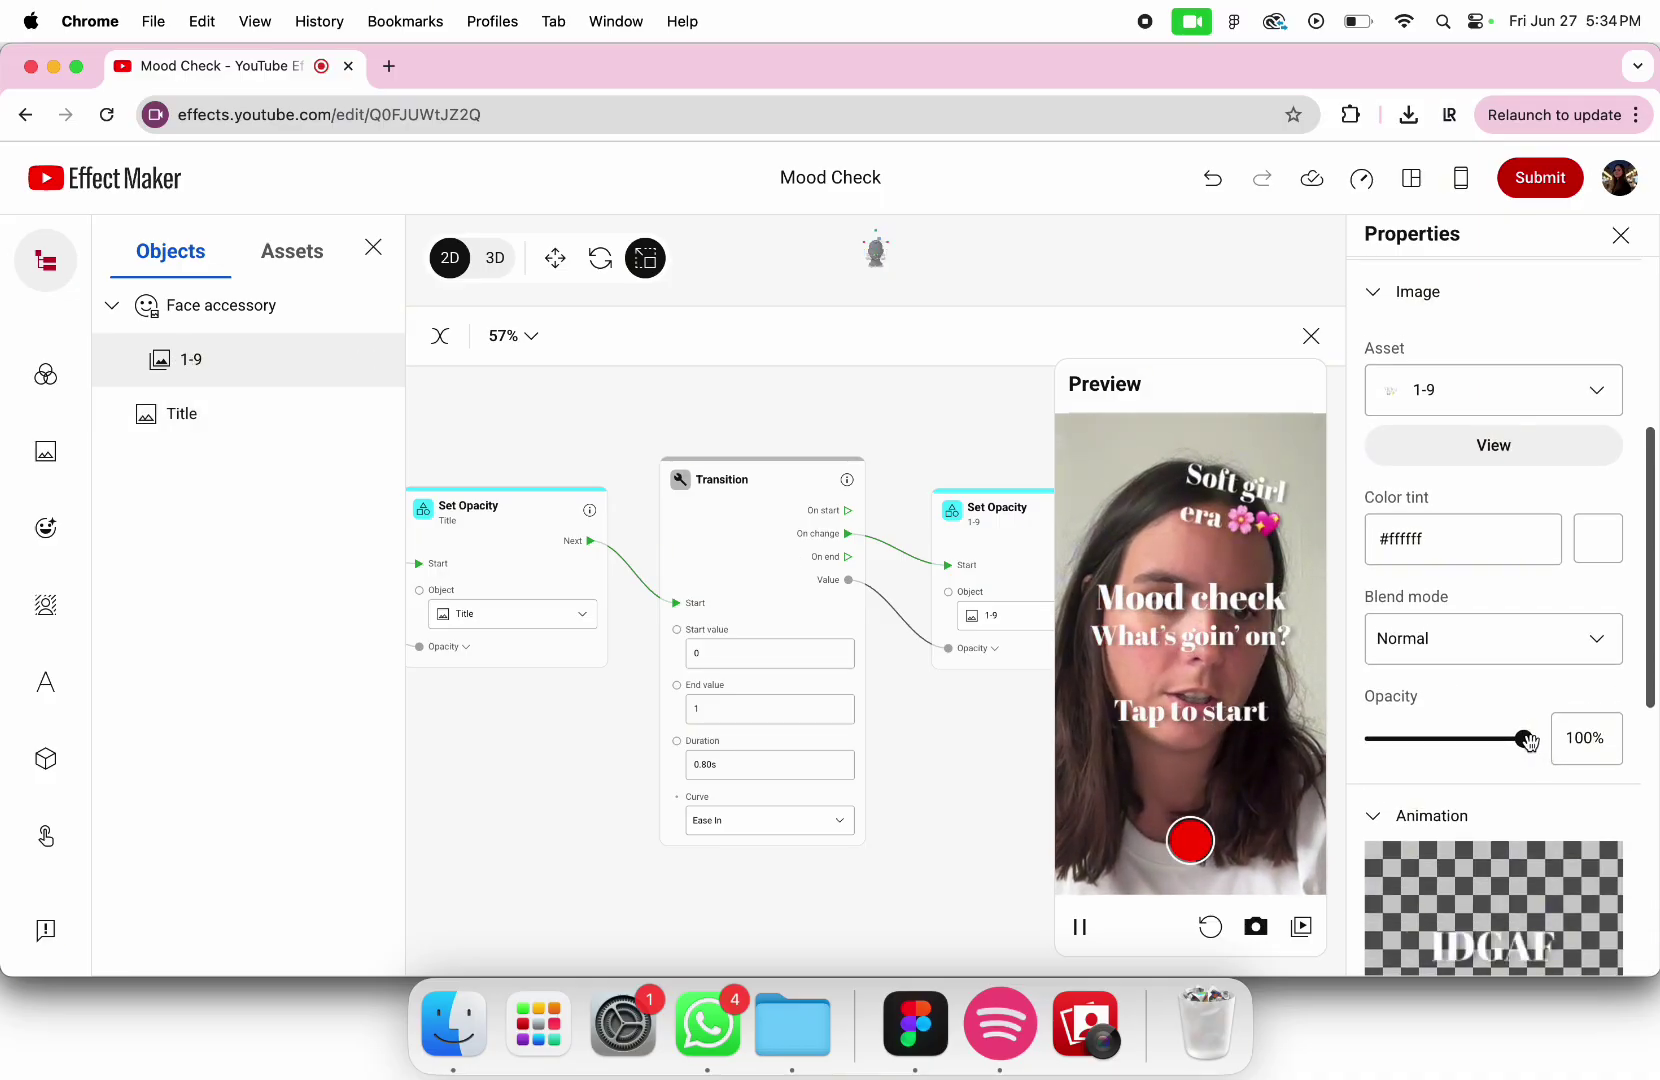
Tap the preview to test the title fade and cycling mood labels
left_click(1227, 732)
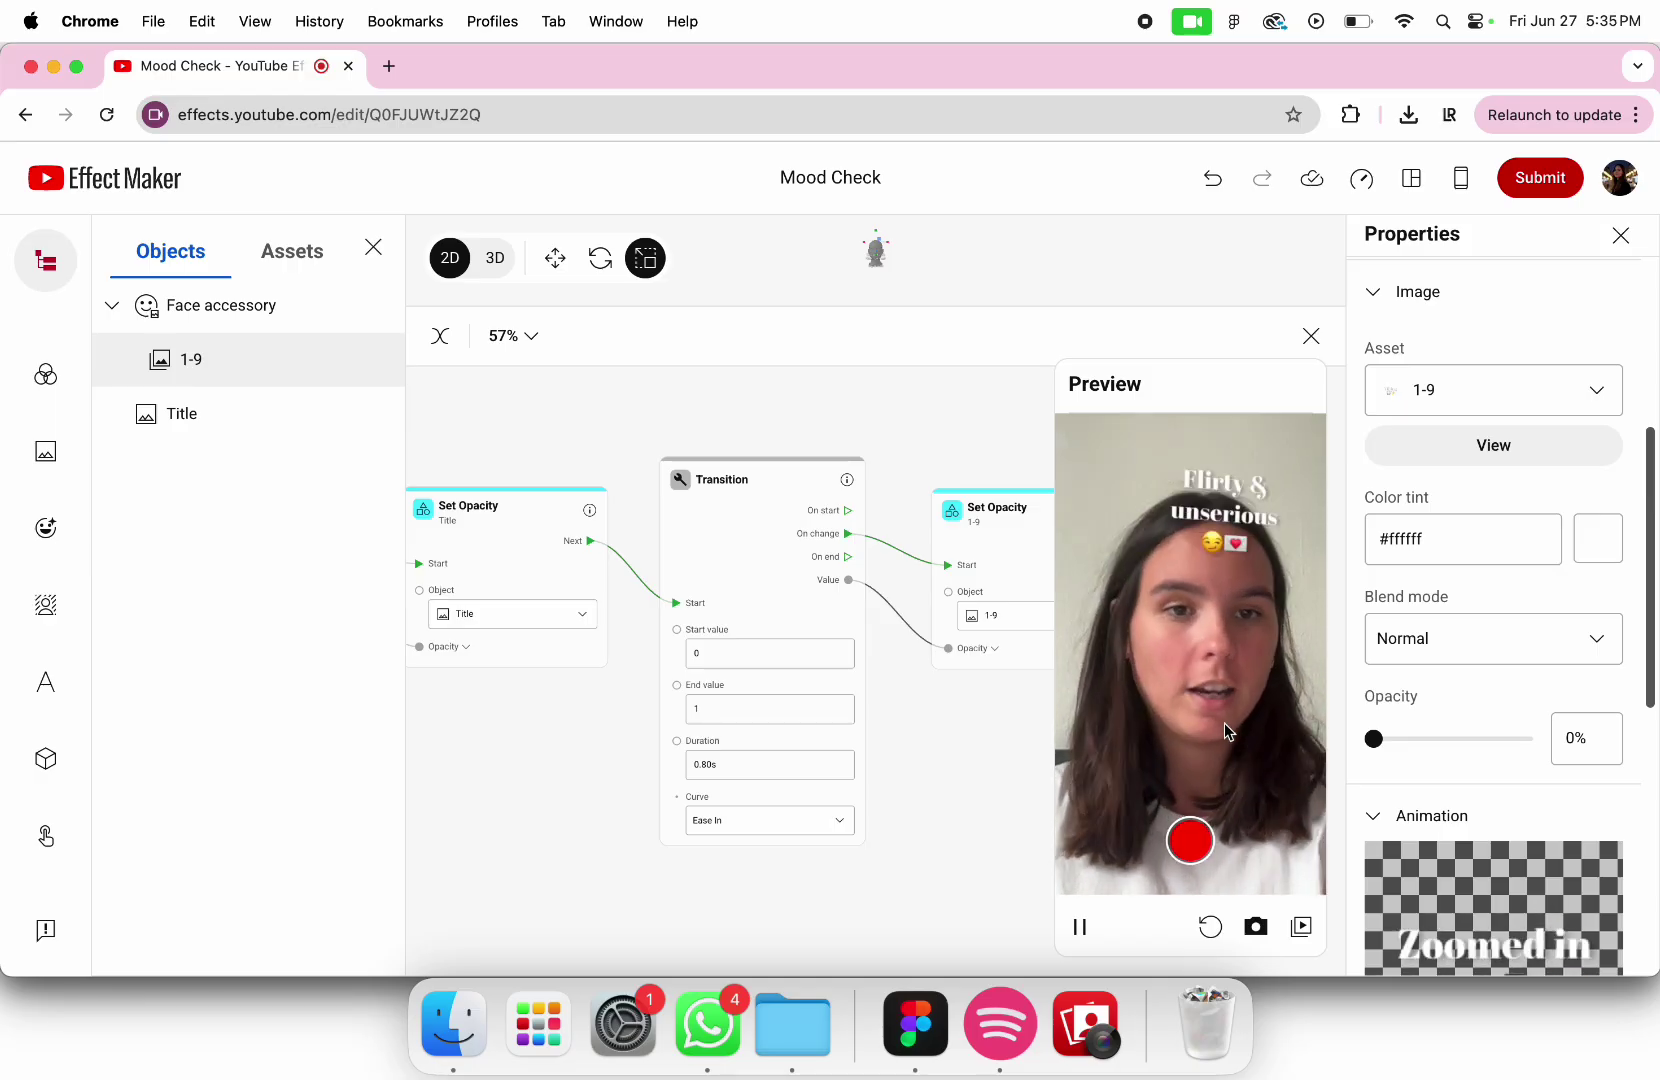
scroll(1473, 615, "up", 8)
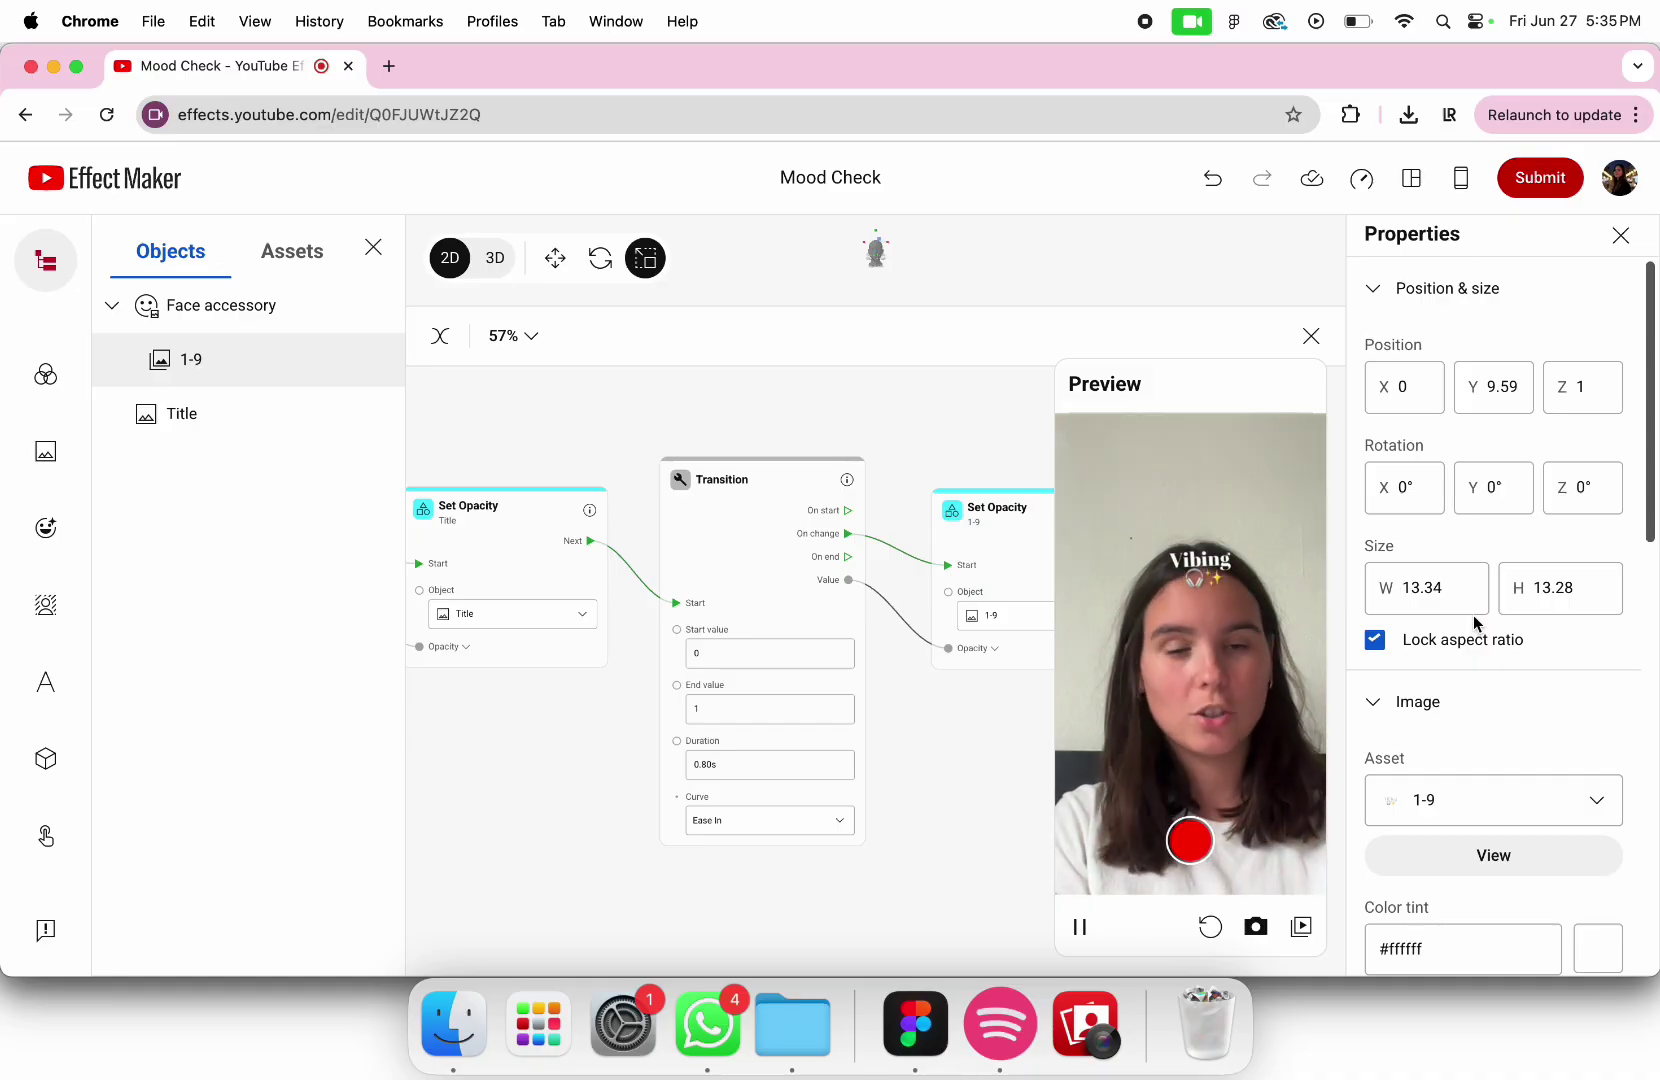
scroll(728, 596, "down", 2)
scroll(729, 600, "down", 8)
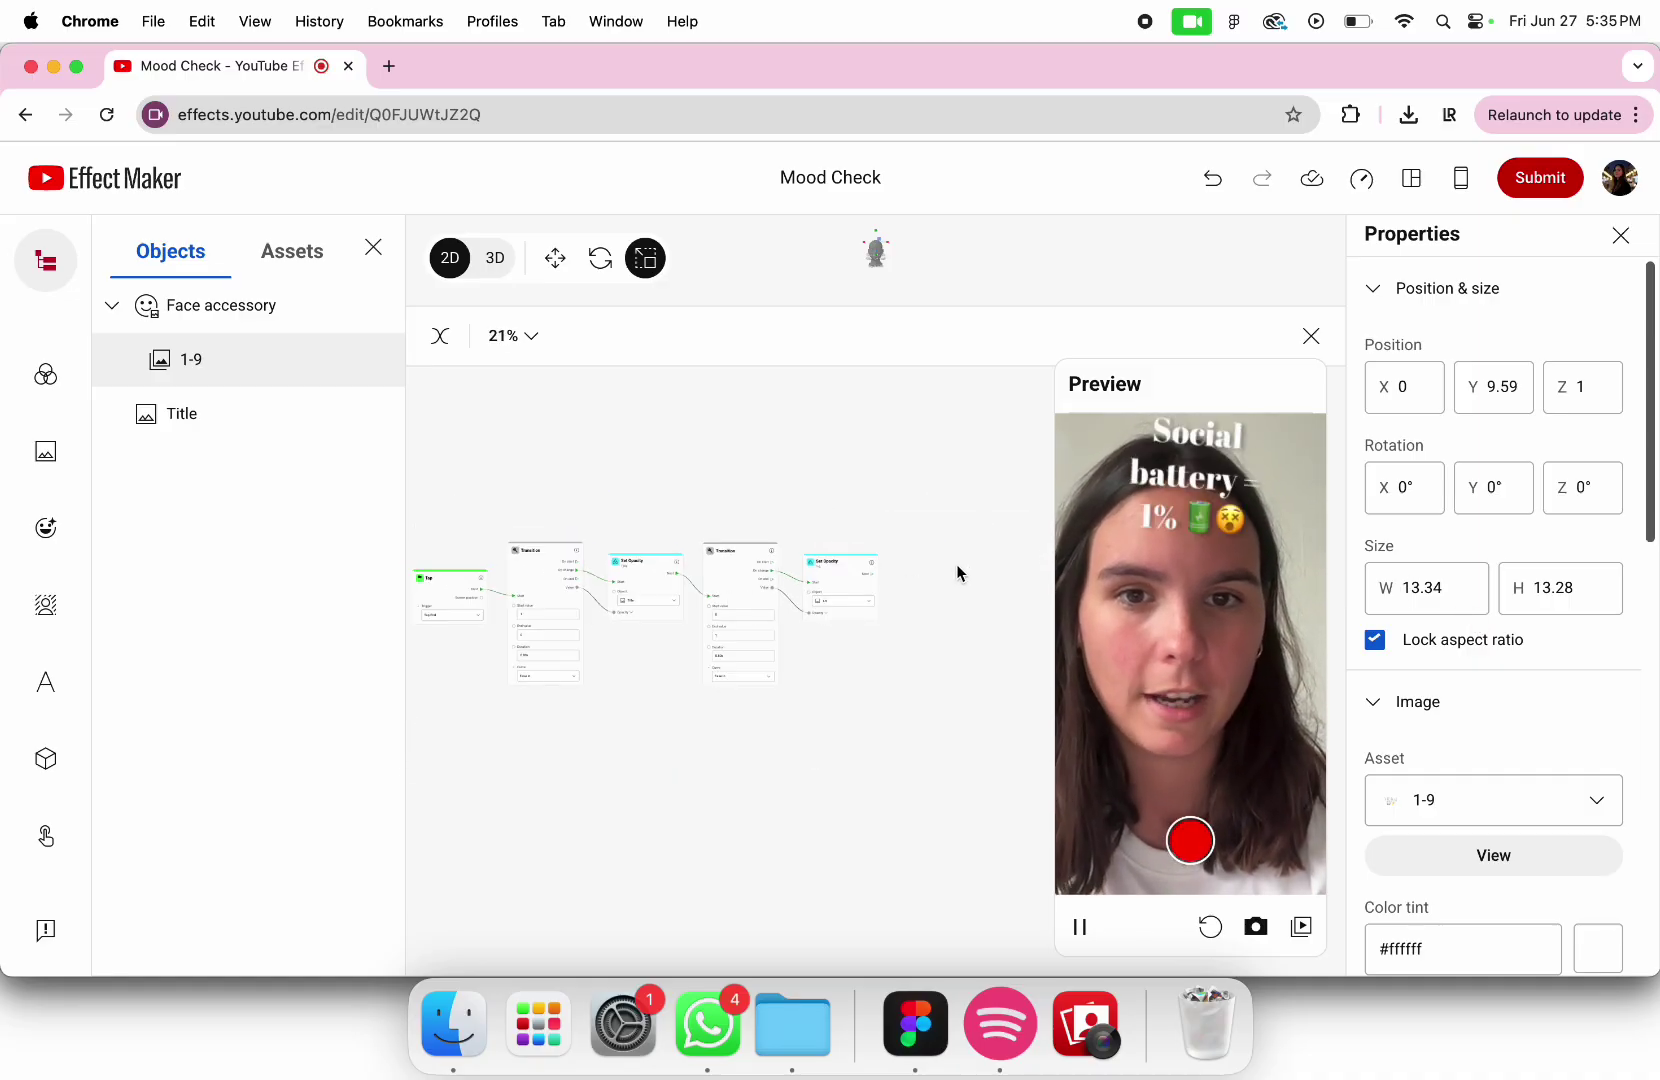
scroll(958, 572, "up", 3)
scroll(958, 572, "up", 2)
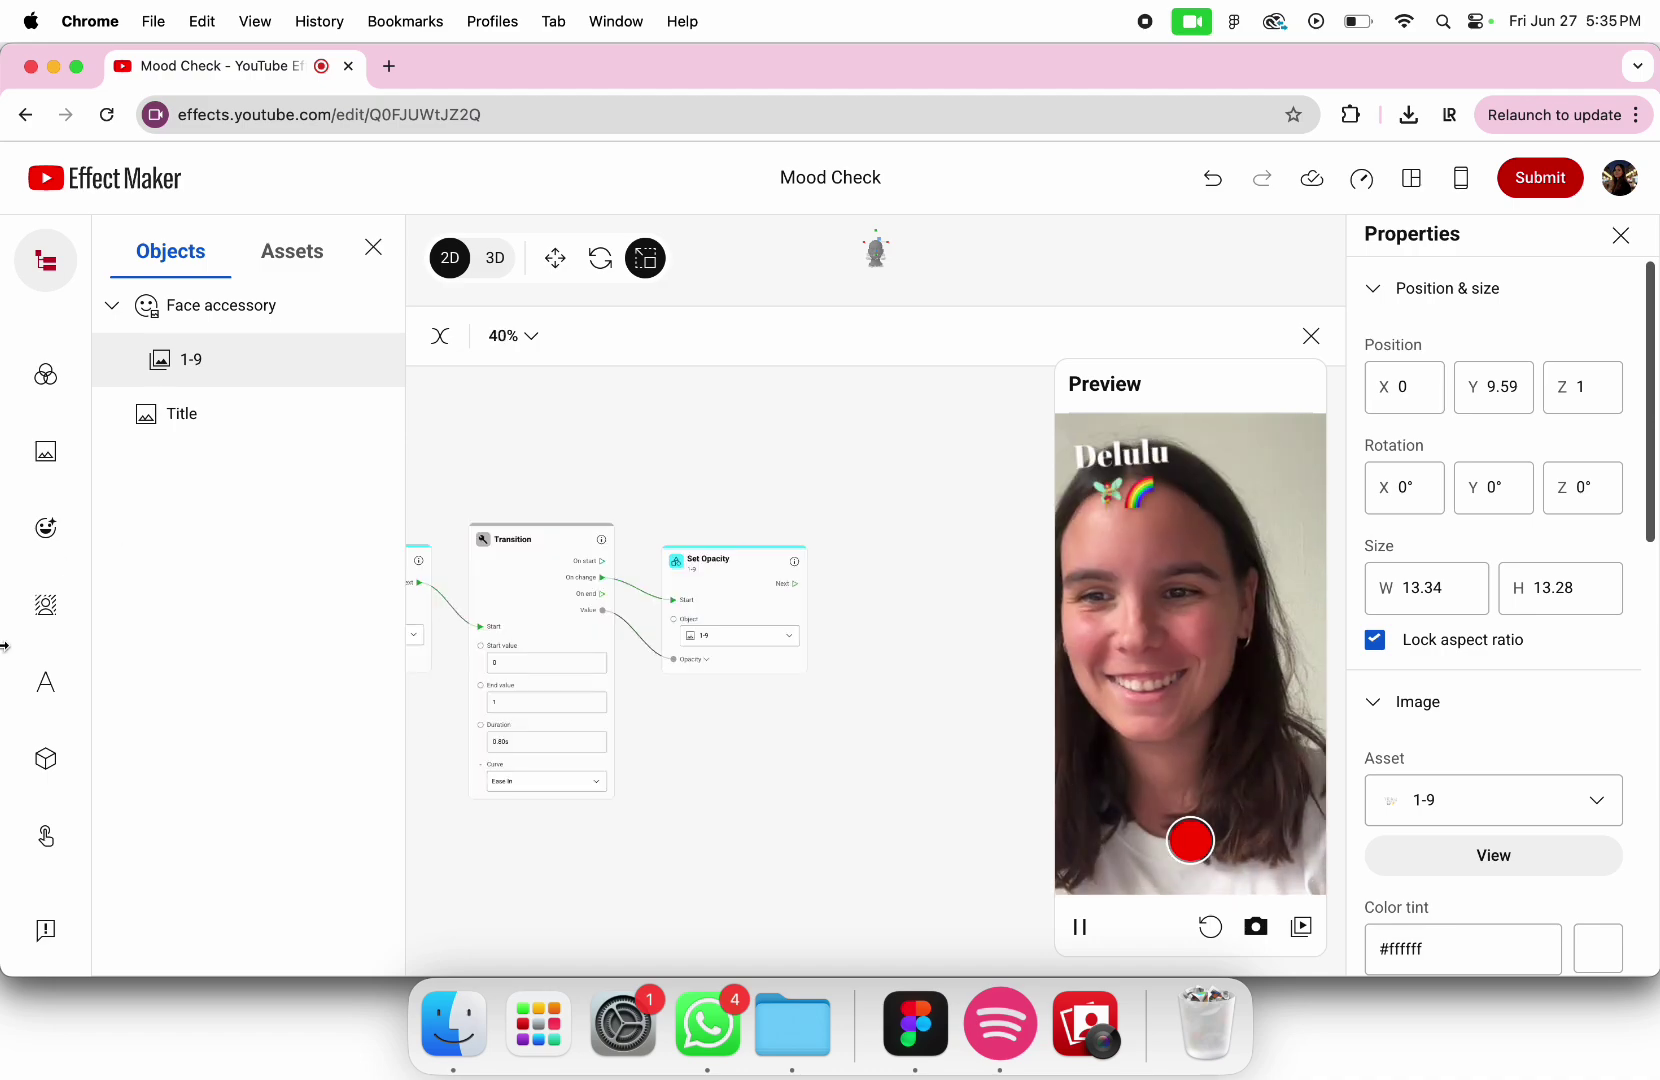
left_click(46, 836)
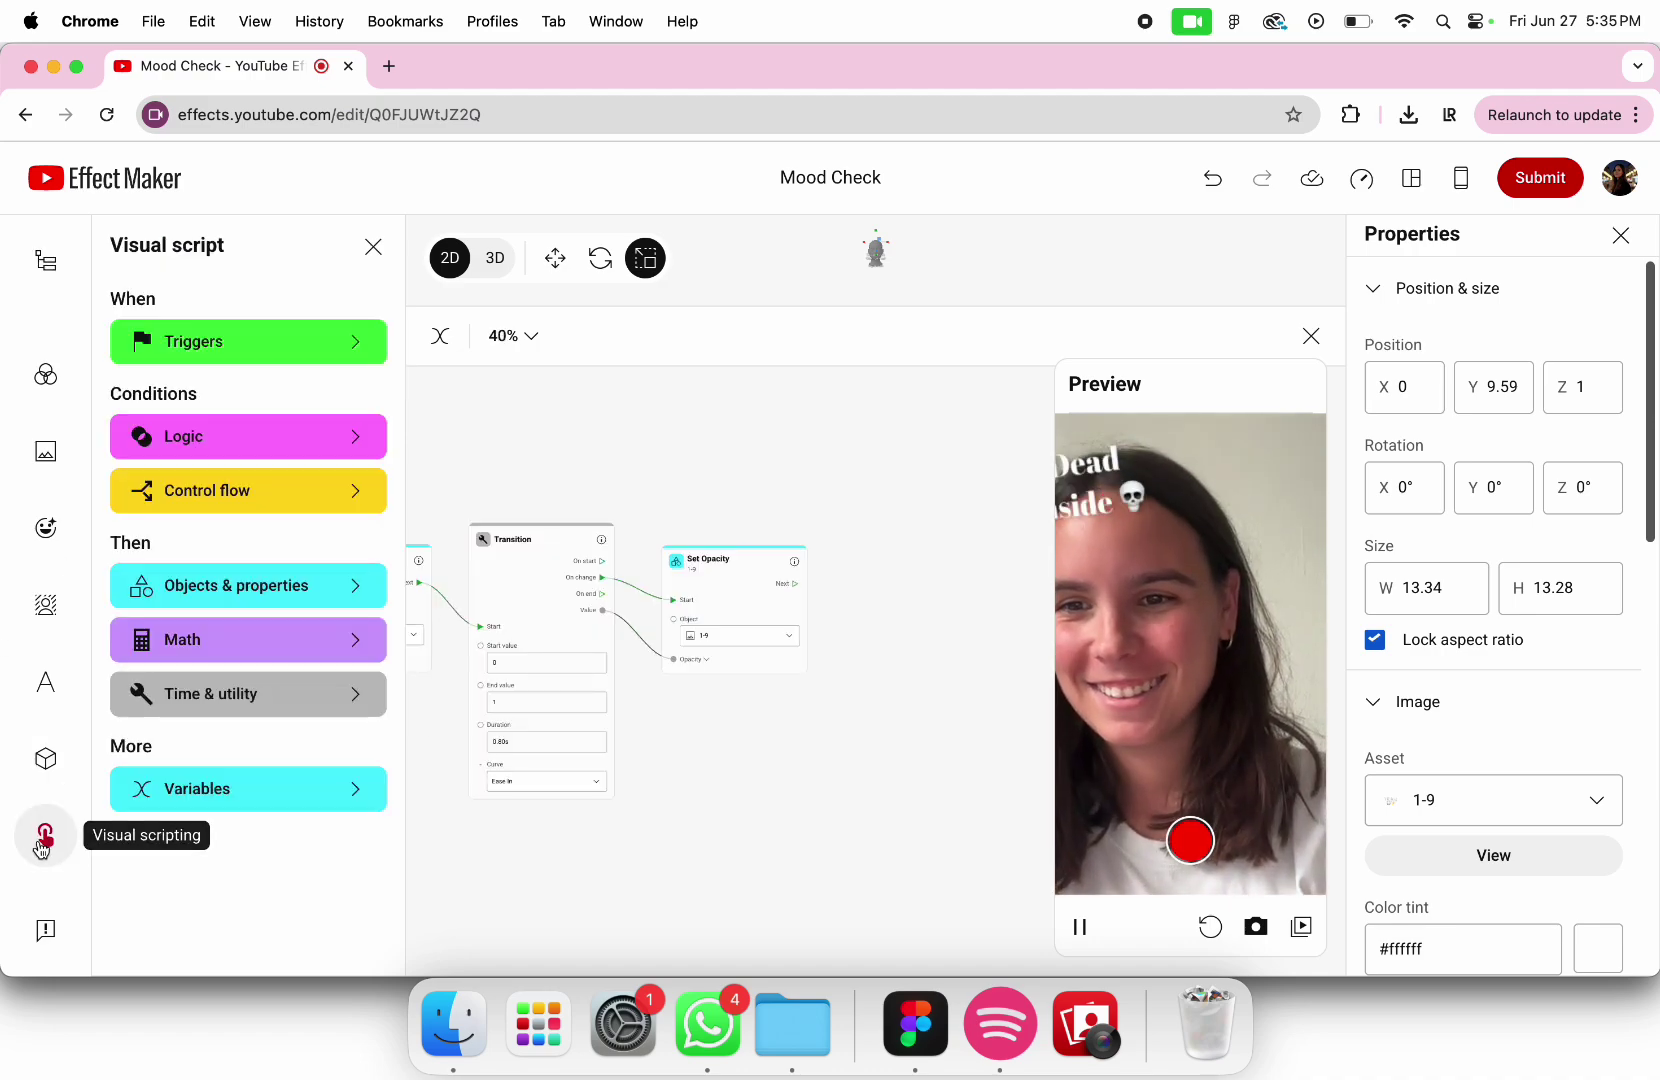
Add an Image sequence player node set to 1-9, deleting its Set Opacity-to-Pause wire
left_click(270, 708)
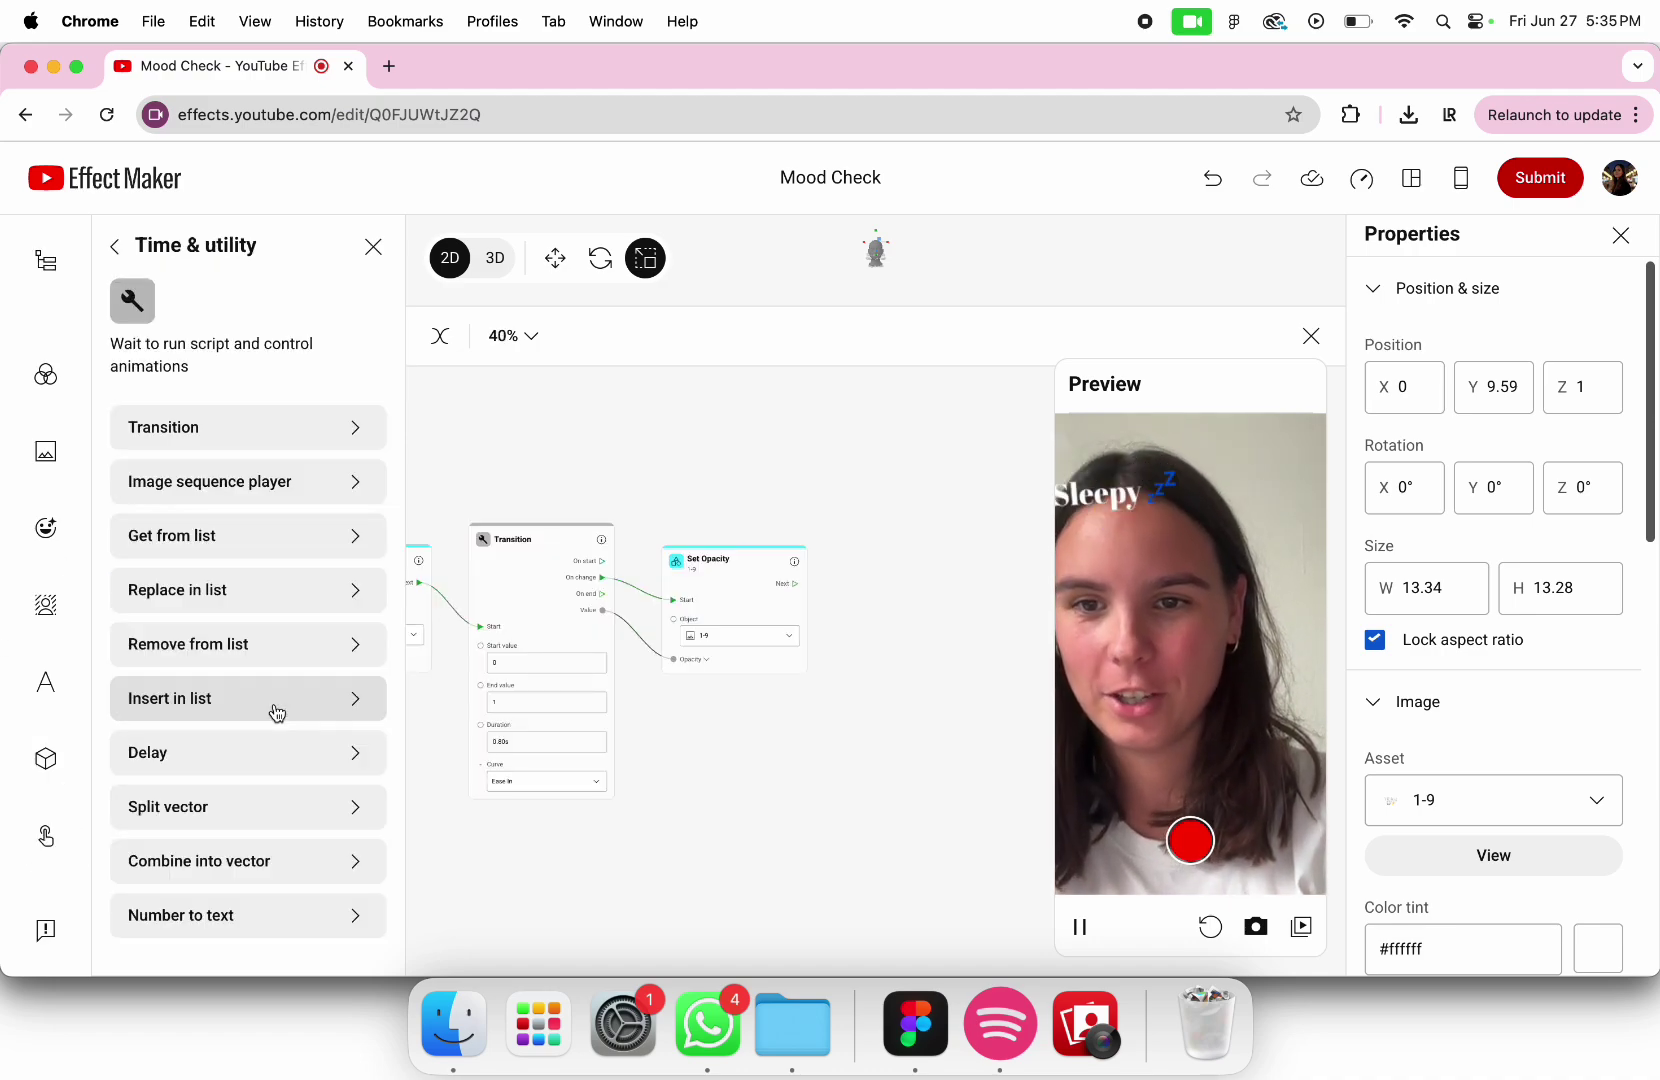
left_click(280, 482)
left_click(270, 441)
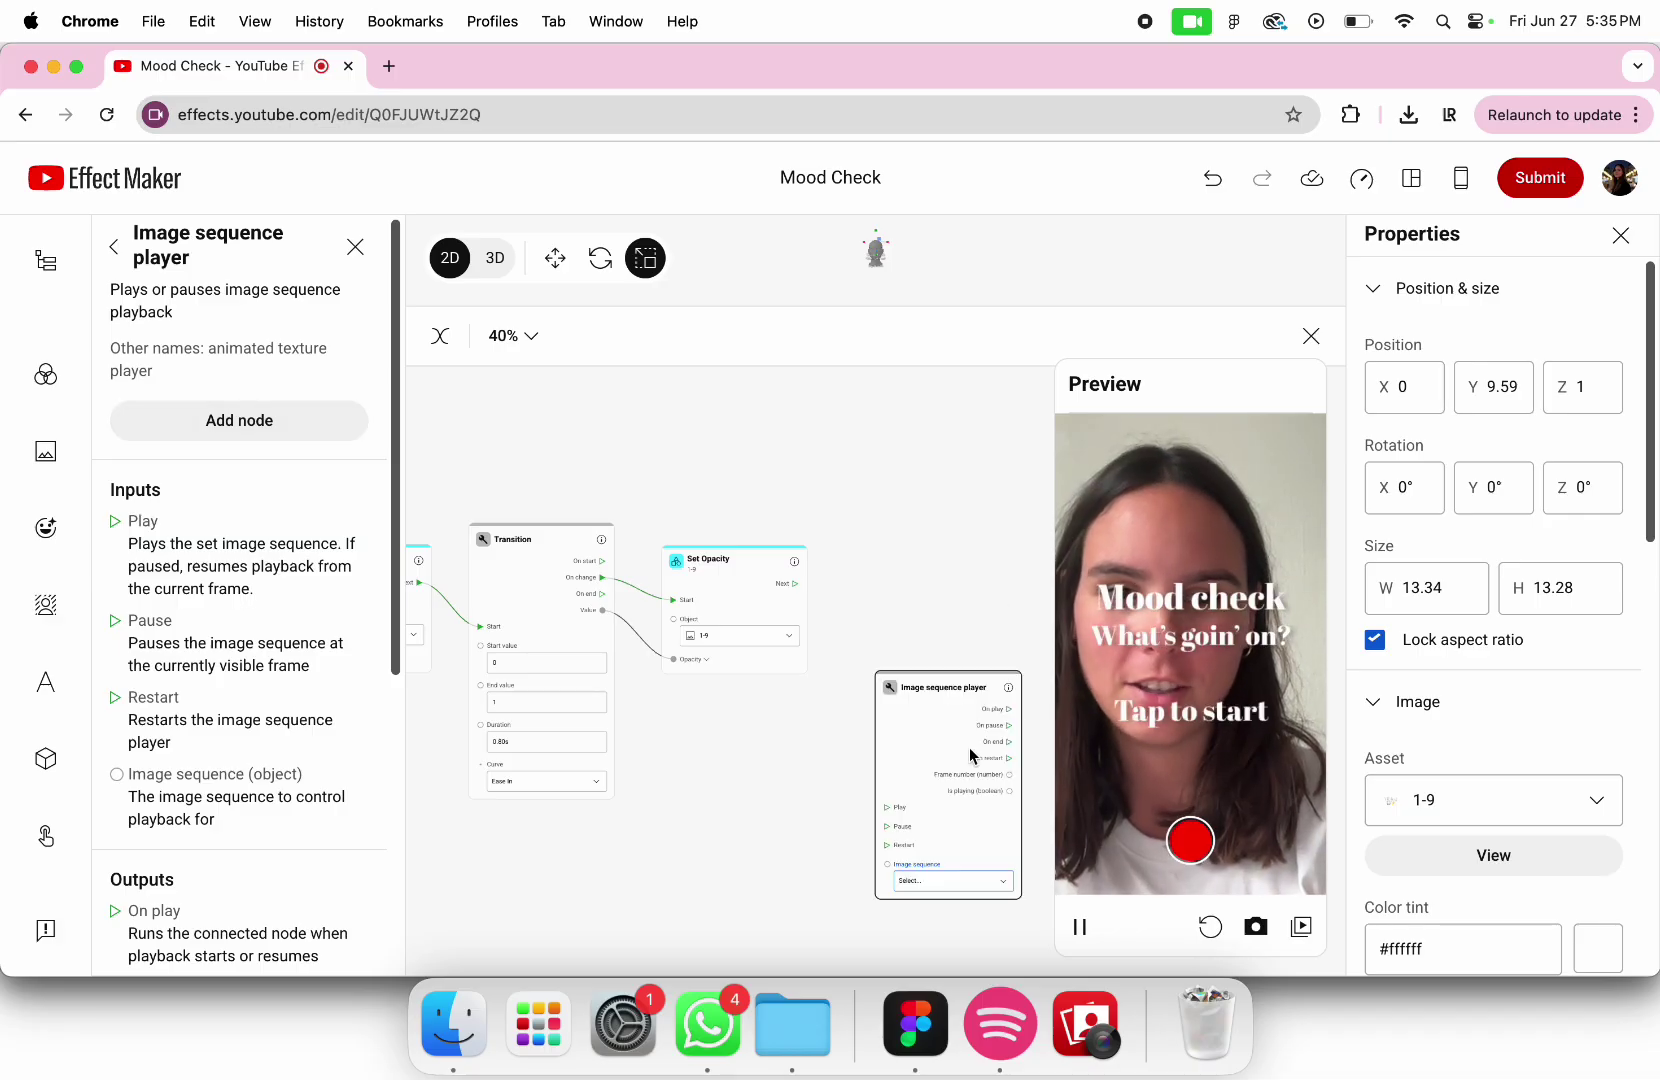
left_click_drag(935, 752, 935, 579)
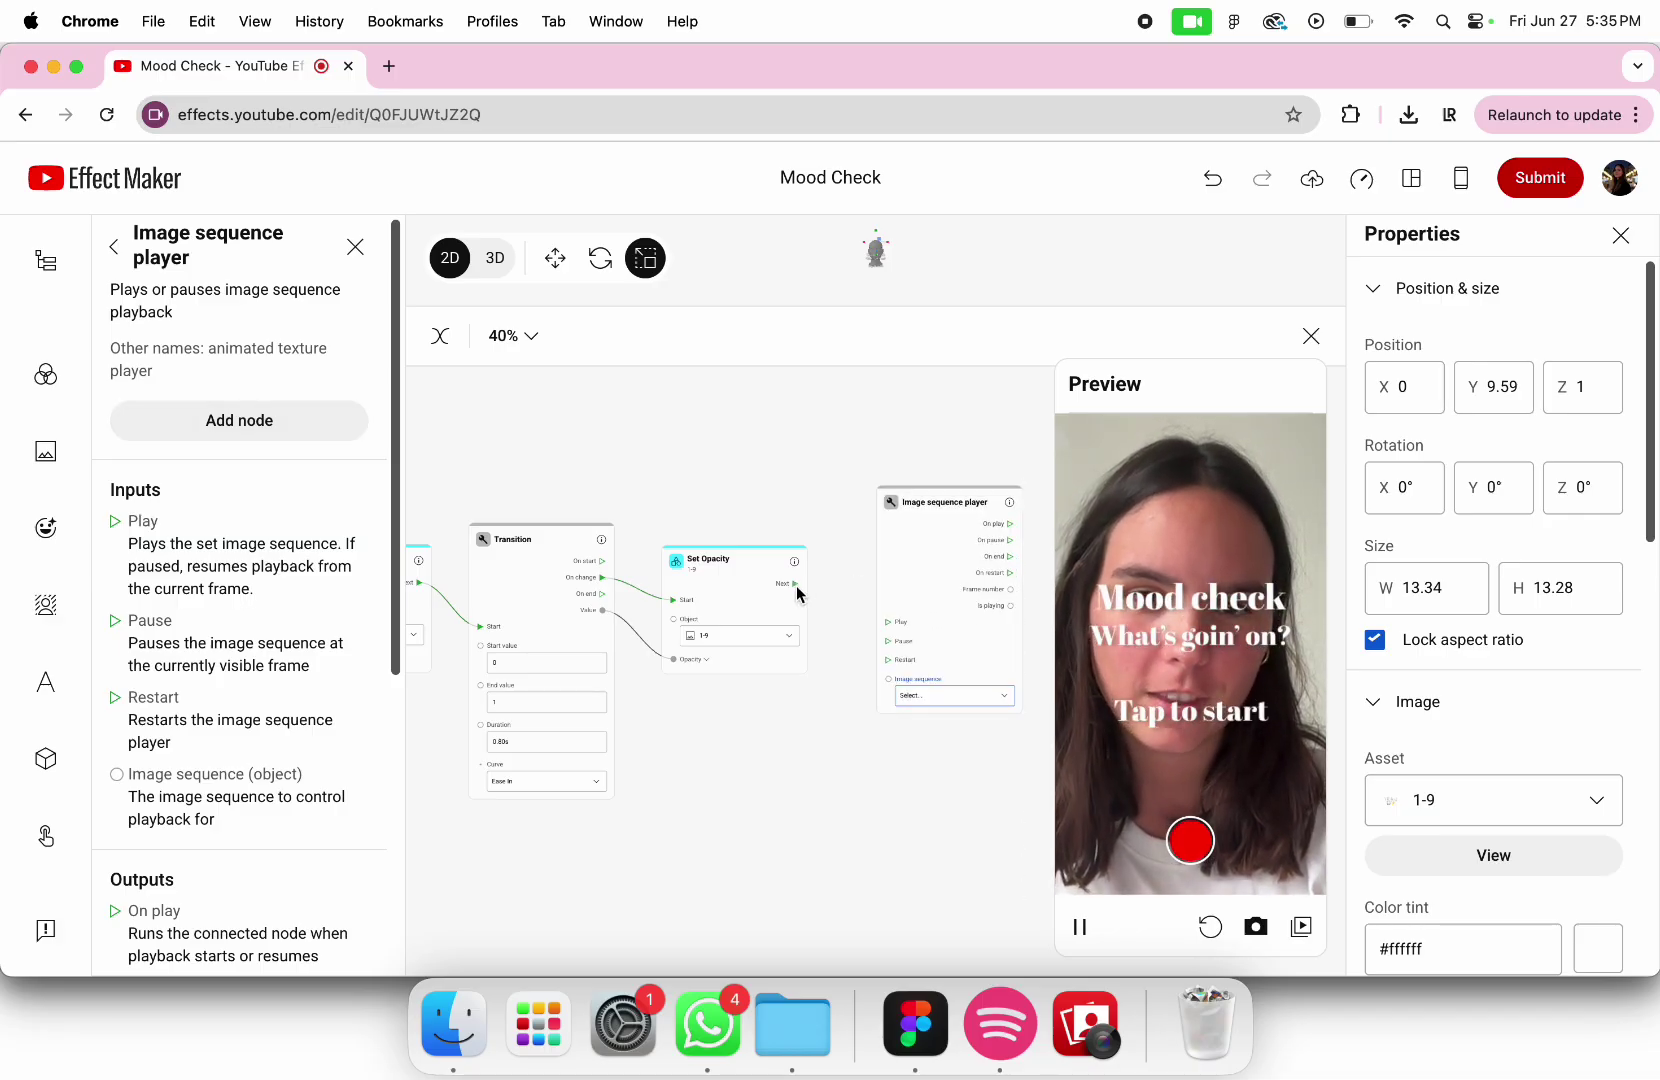
left_click_drag(797, 585, 892, 645)
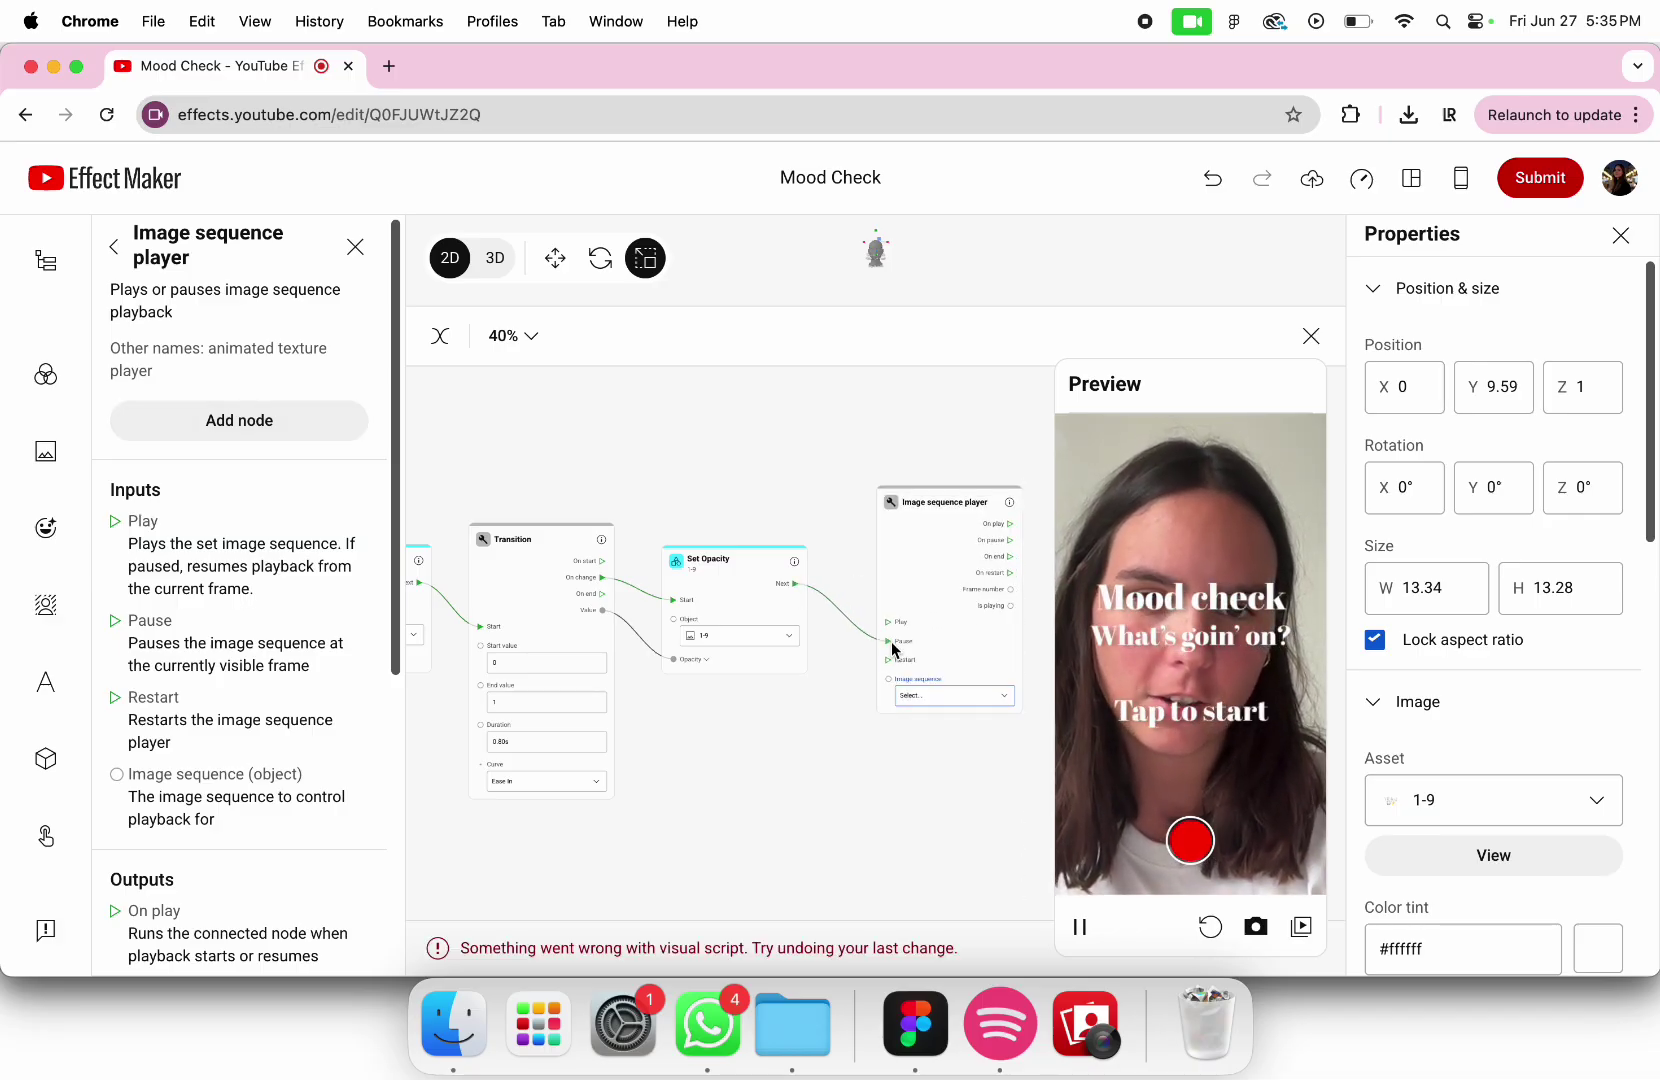
left_click(935, 707)
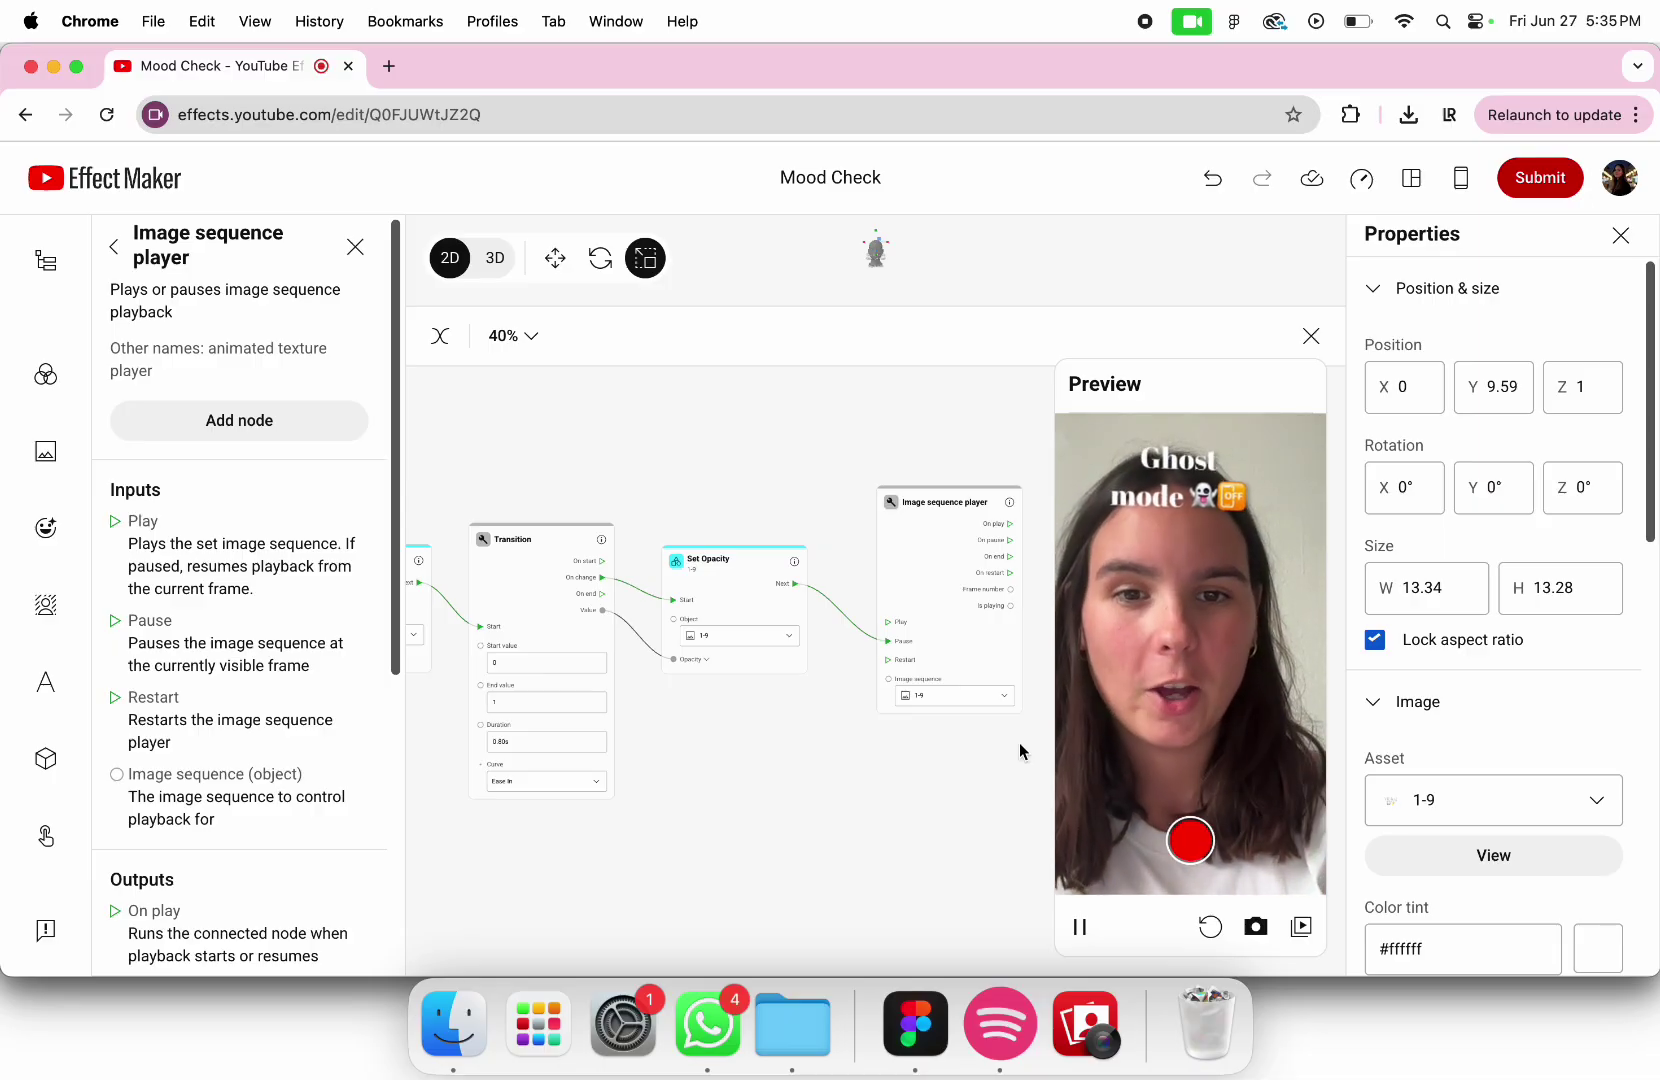
left_click_drag(918, 565, 1004, 565)
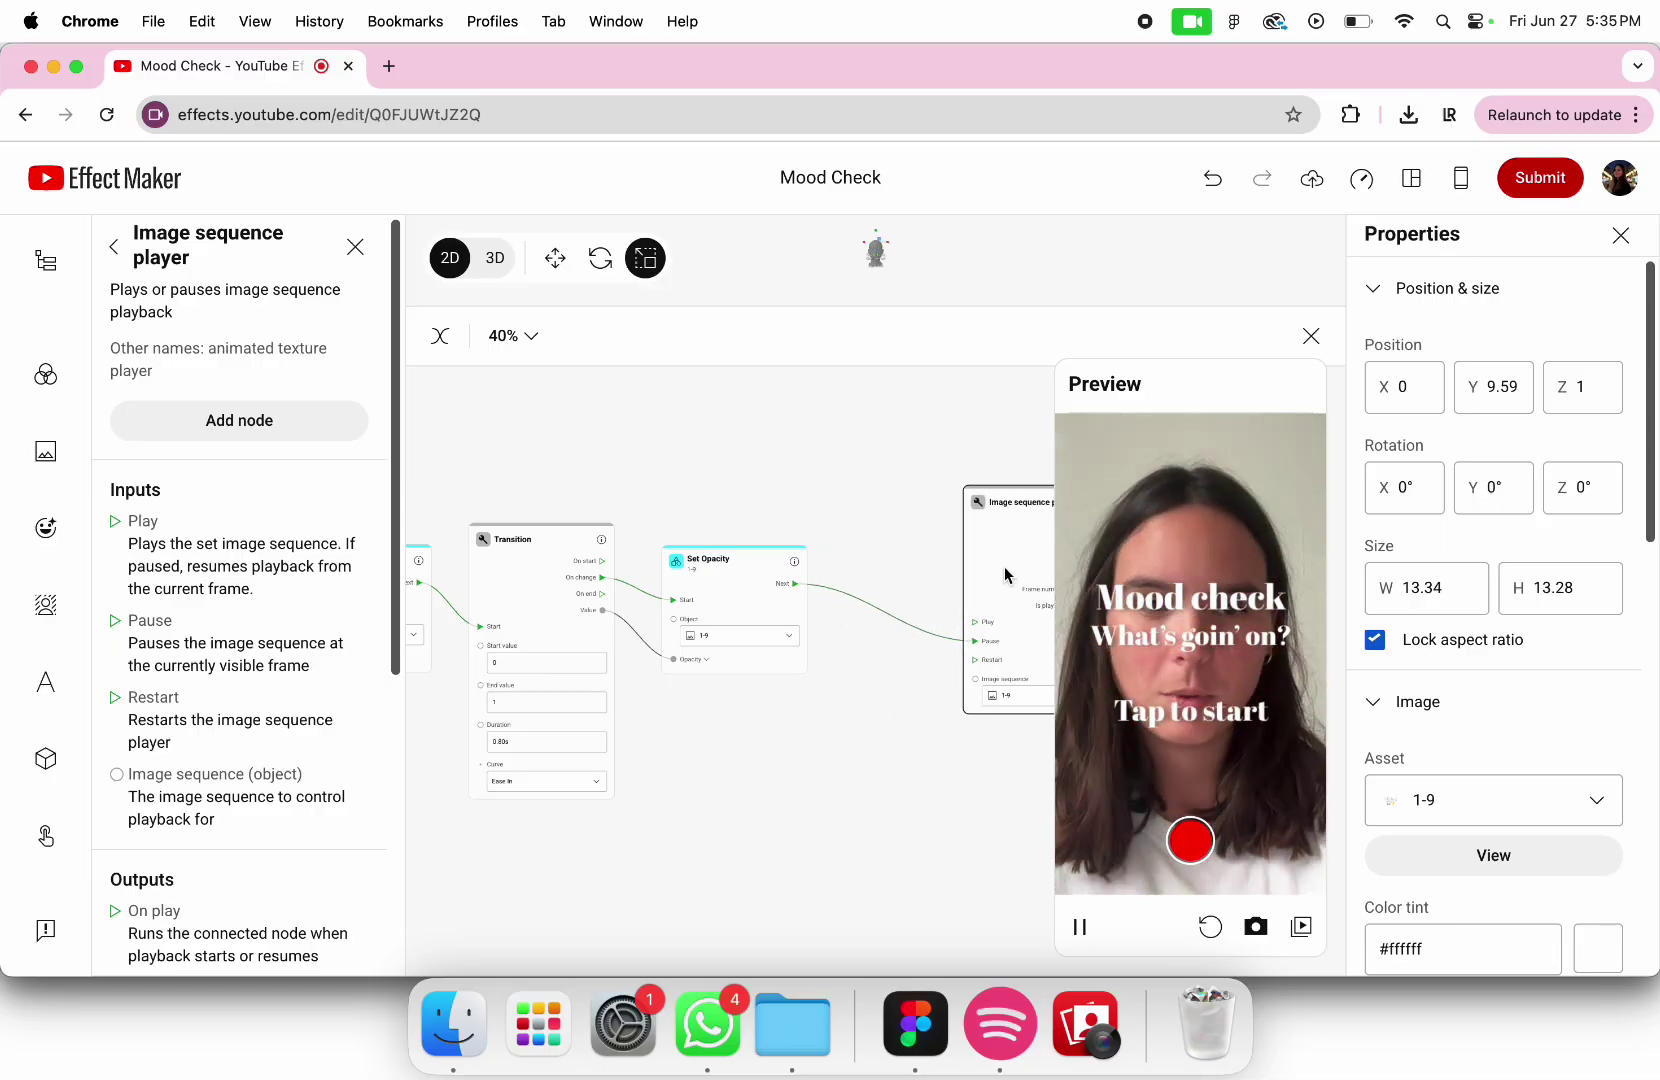
left_click(868, 606)
key("BackSpace")
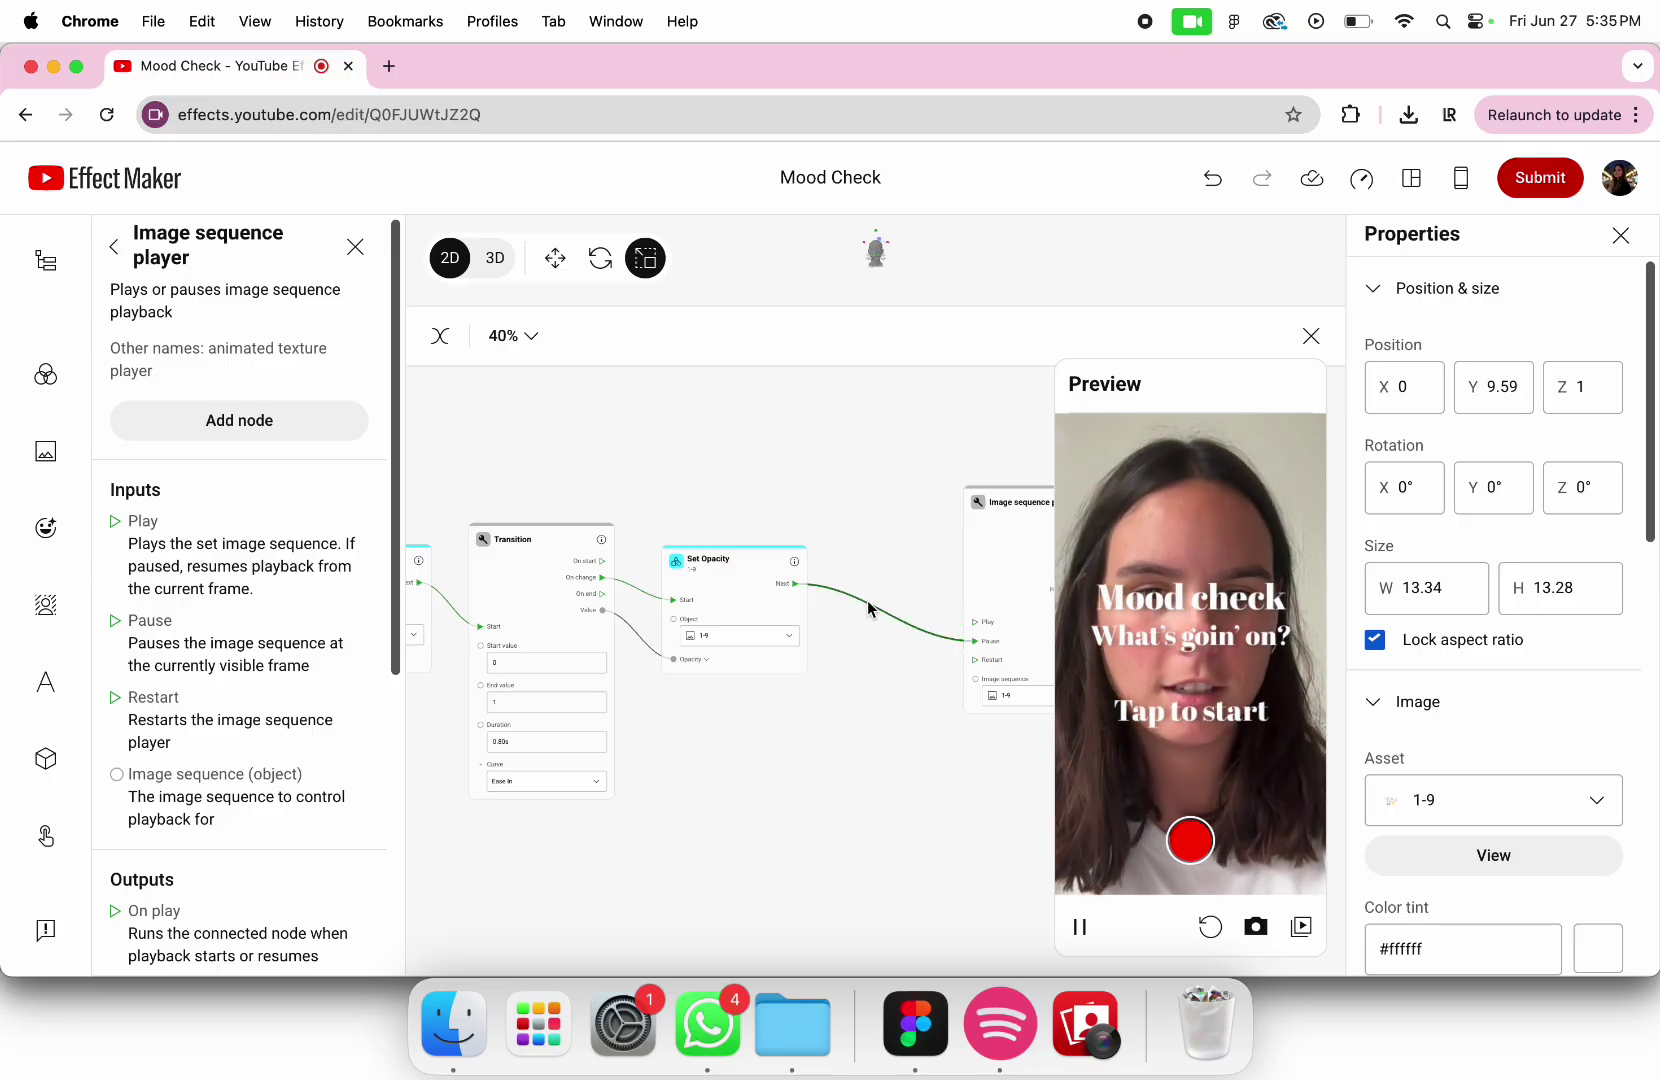
Add a Delay node whose Next output feeds the Image sequence player's Pause
left_click(120, 247)
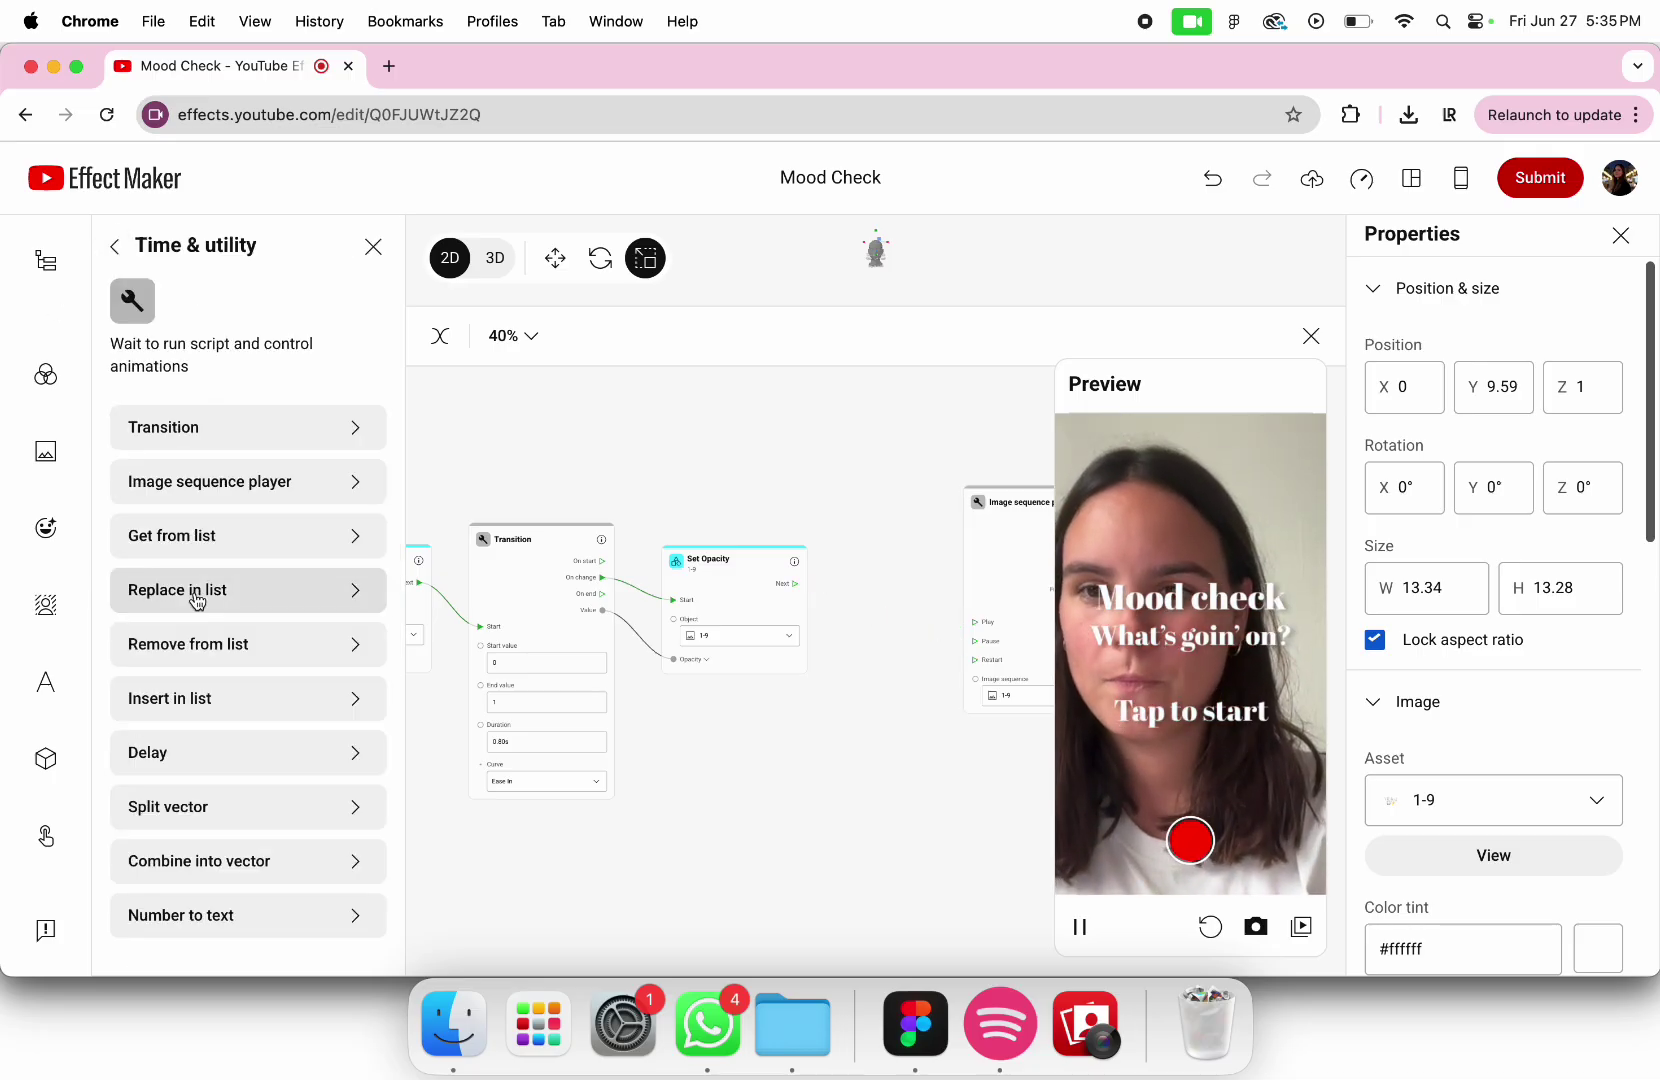
left_click(170, 755)
left_click(270, 408)
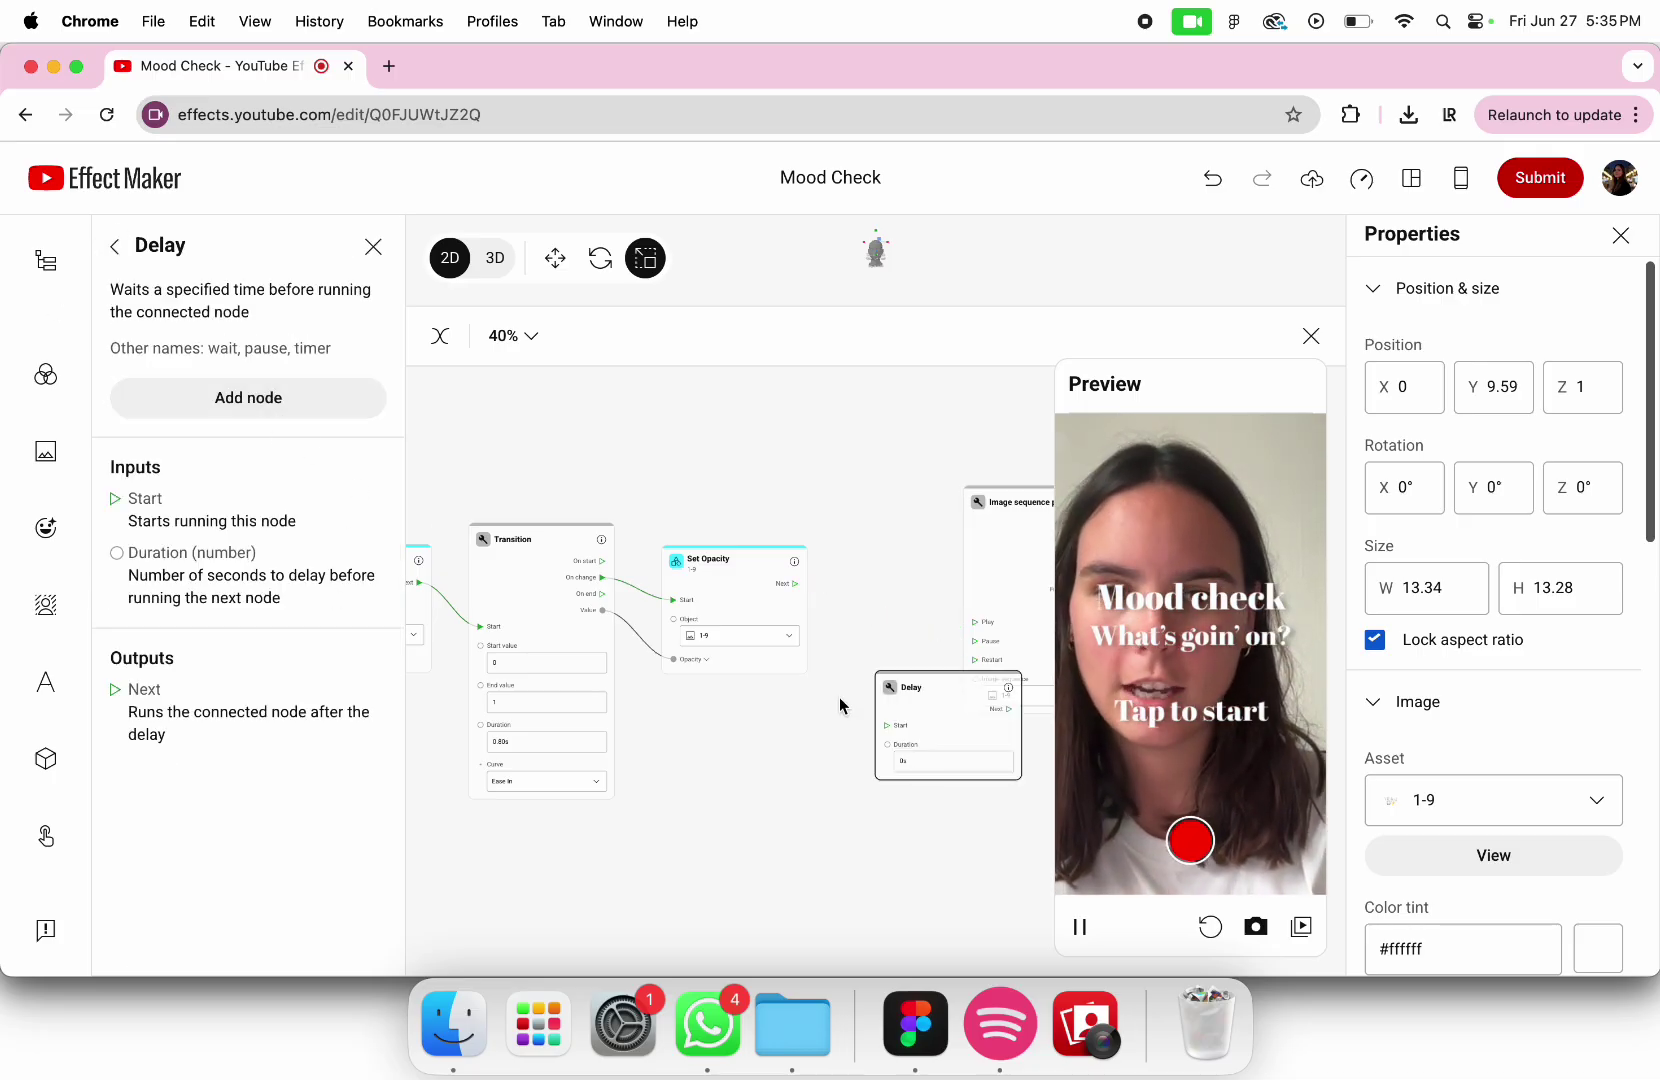
left_click_drag(927, 700, 885, 579)
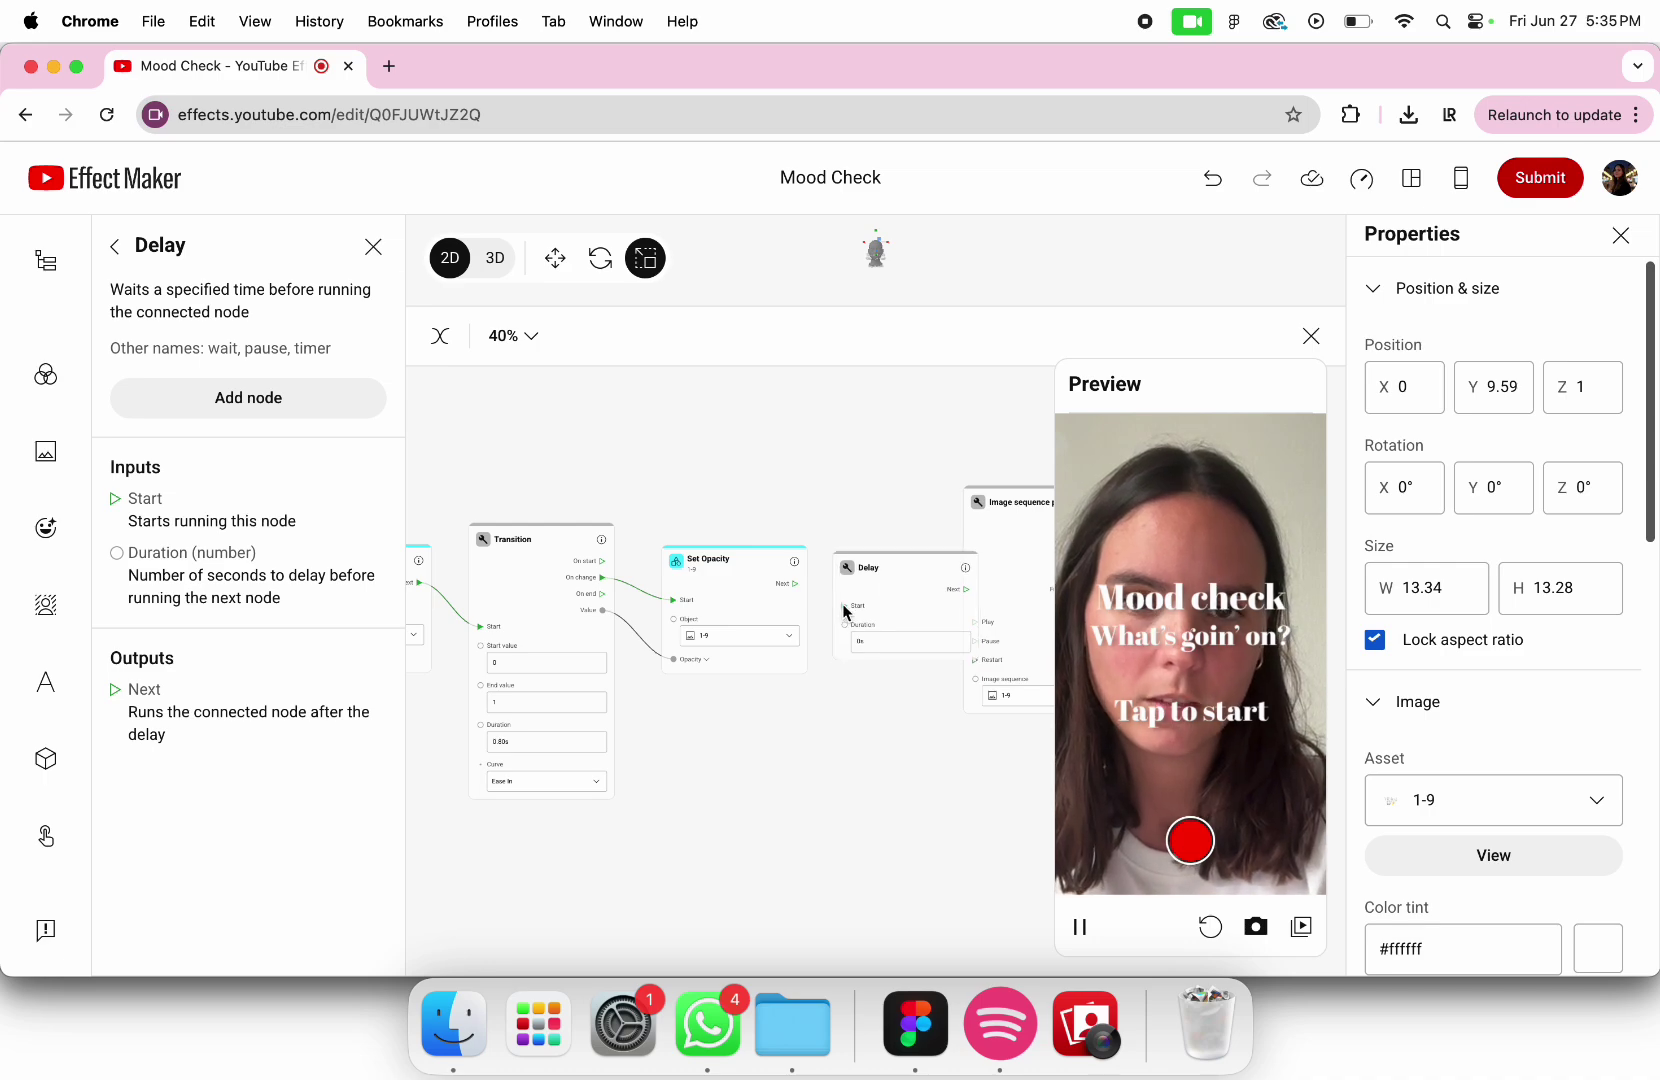
left_click_drag(1017, 553, 1058, 541)
left_click_drag(1020, 634, 903, 622)
Add a Math Random node with Min 3 and Max 6 feeding the Delay's Duration
left_click(115, 246)
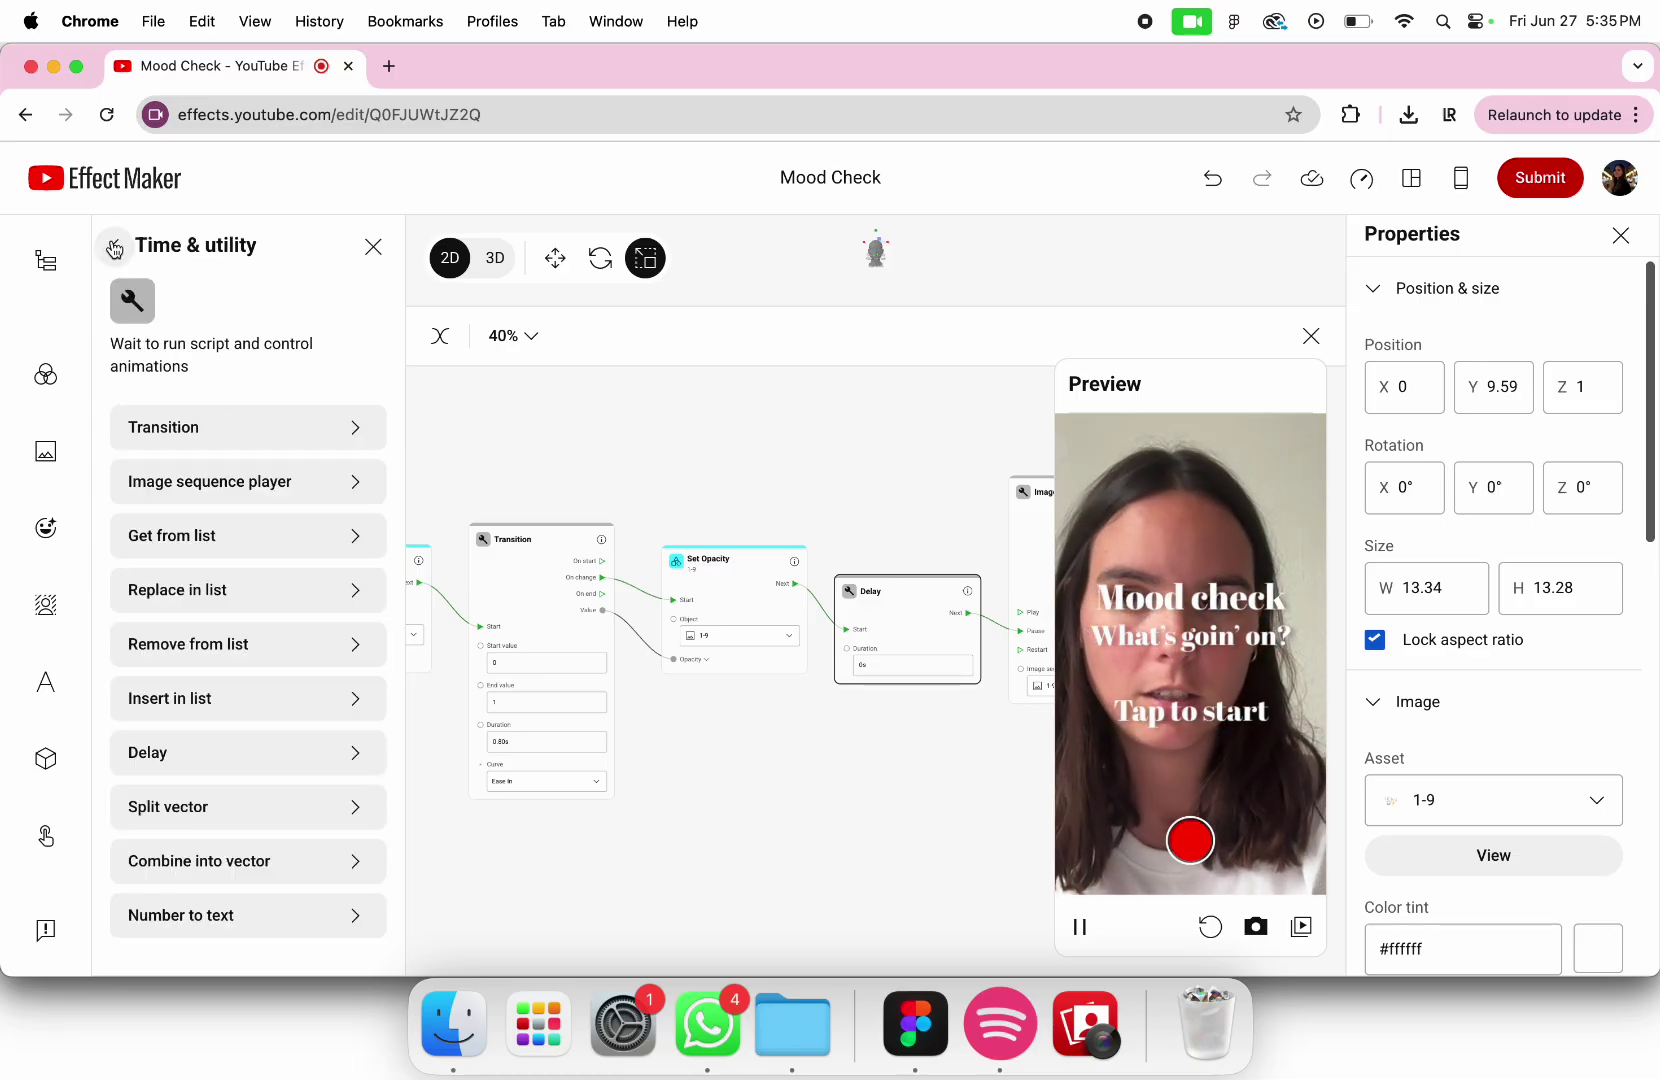
left_click(115, 248)
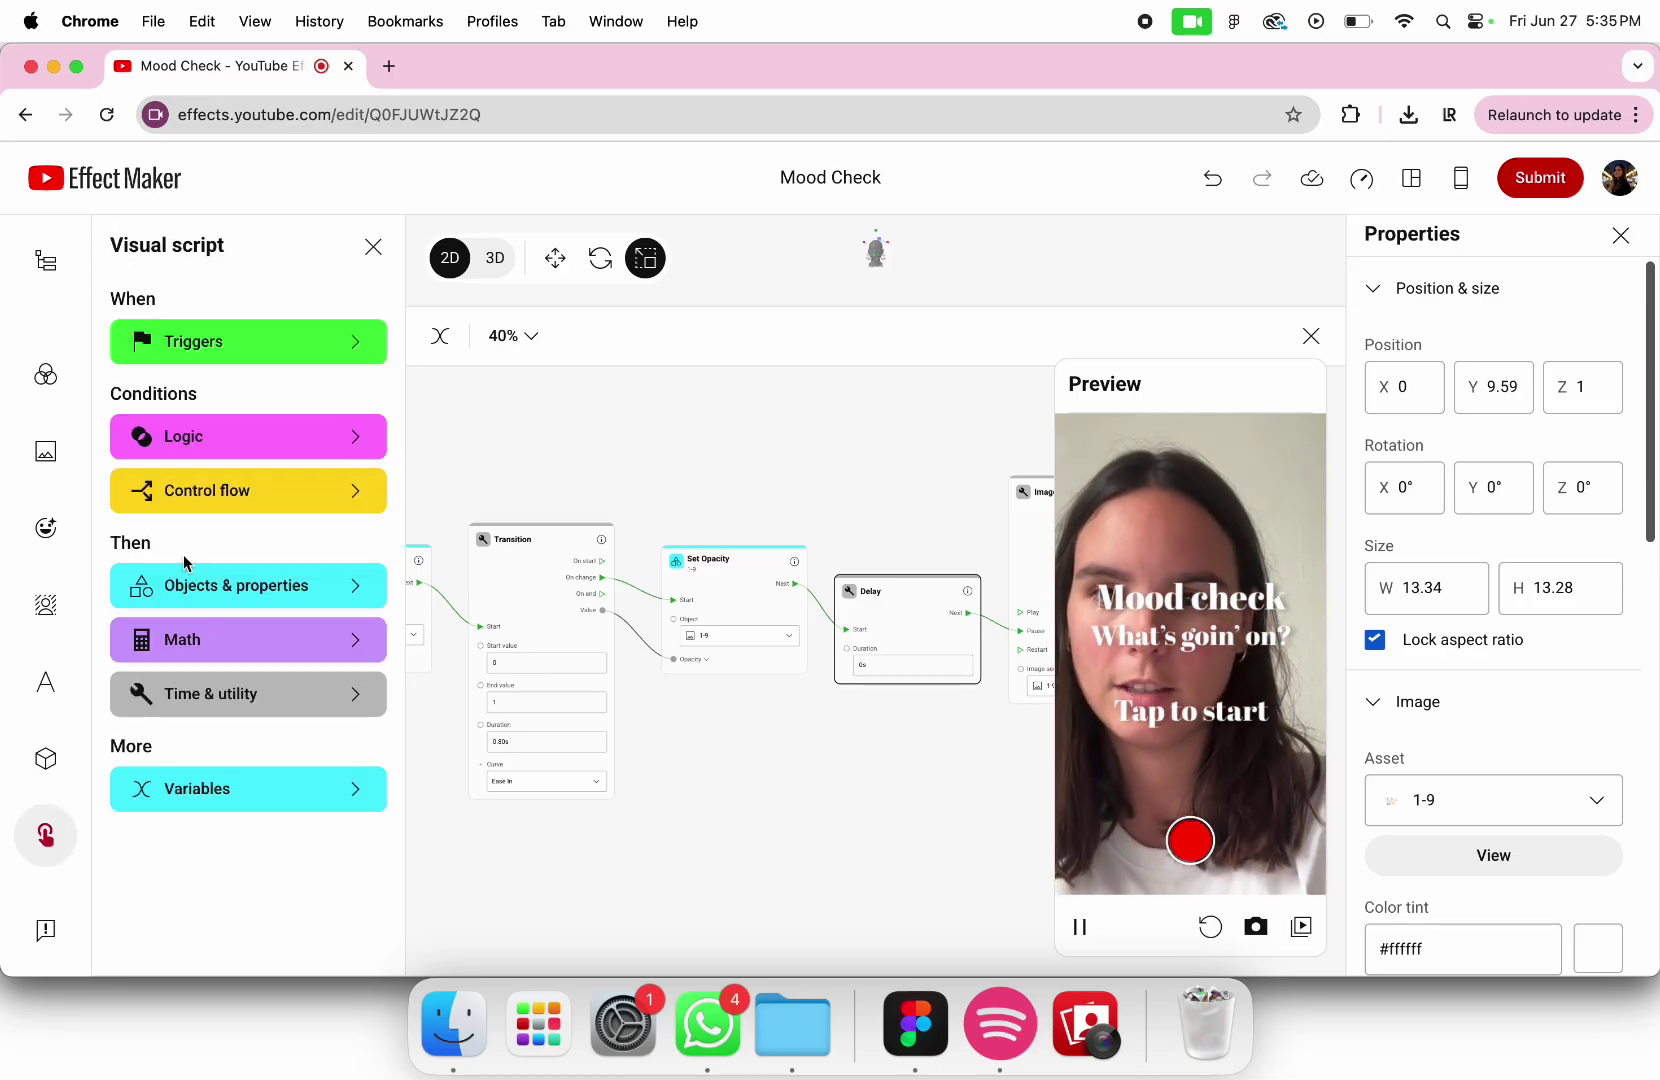
left_click(193, 640)
scroll(226, 797, "down", 3)
left_click(198, 890)
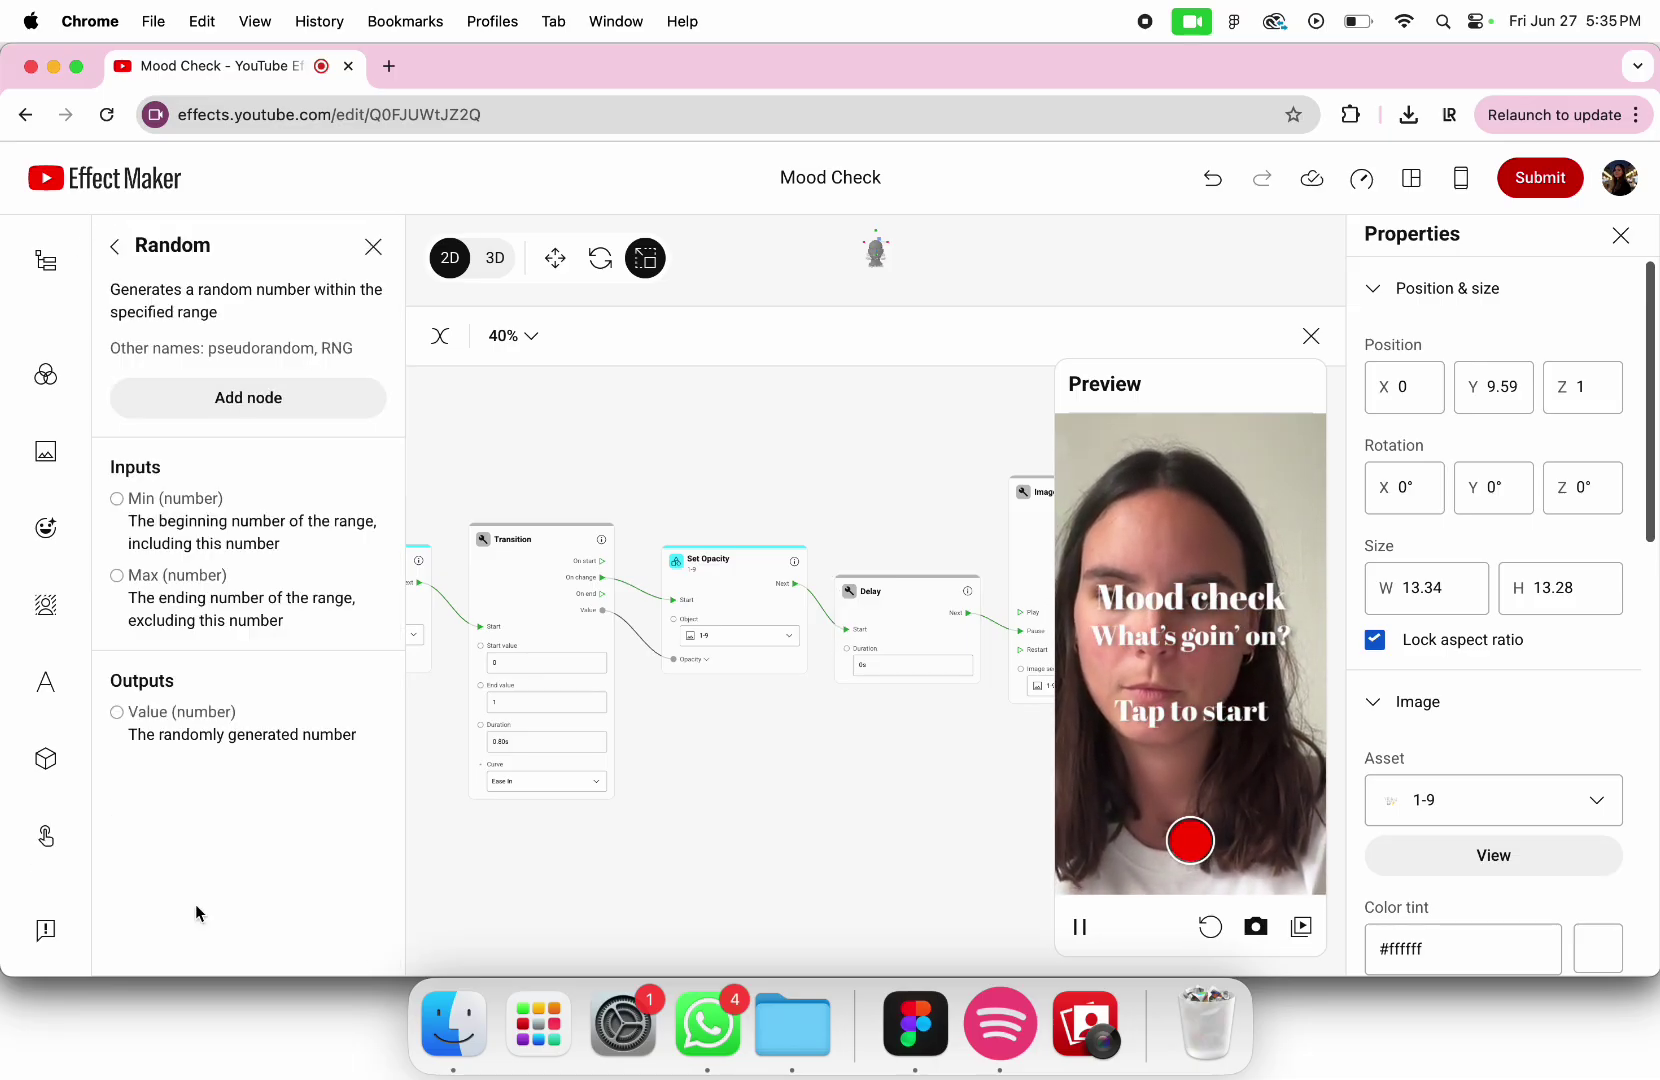
left_click(298, 415)
left_click_drag(923, 672, 704, 717)
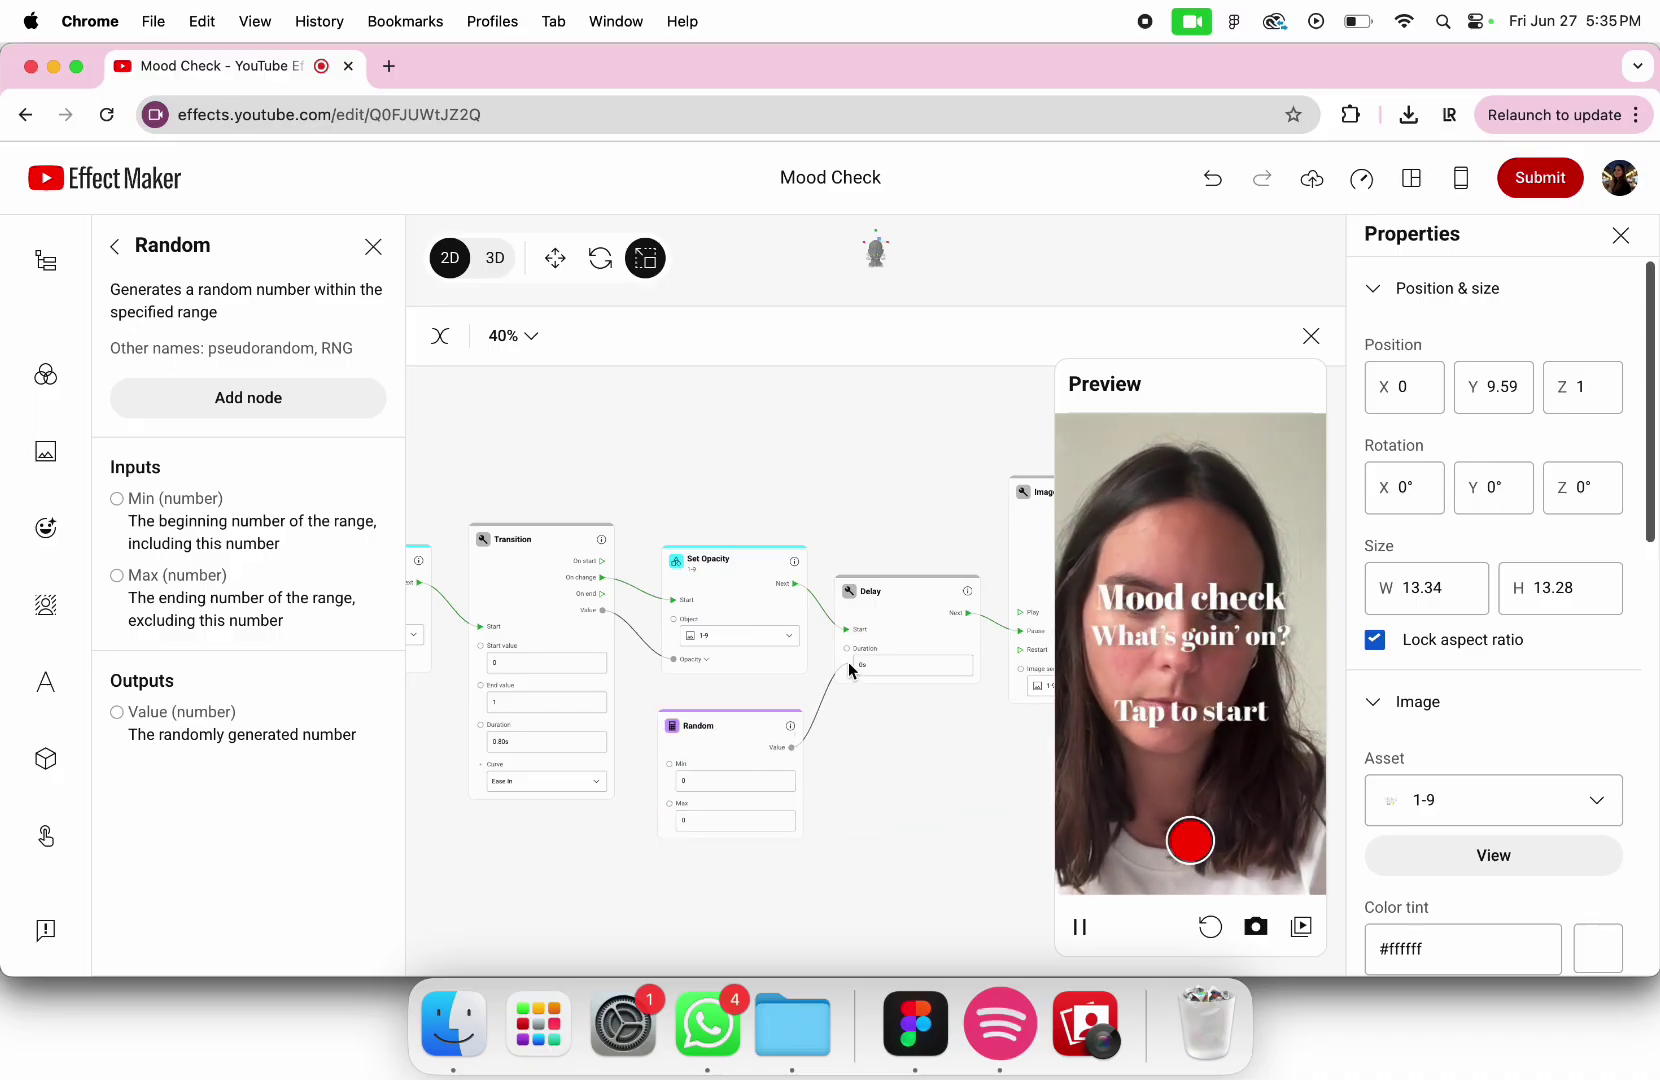
key("BackSpace")
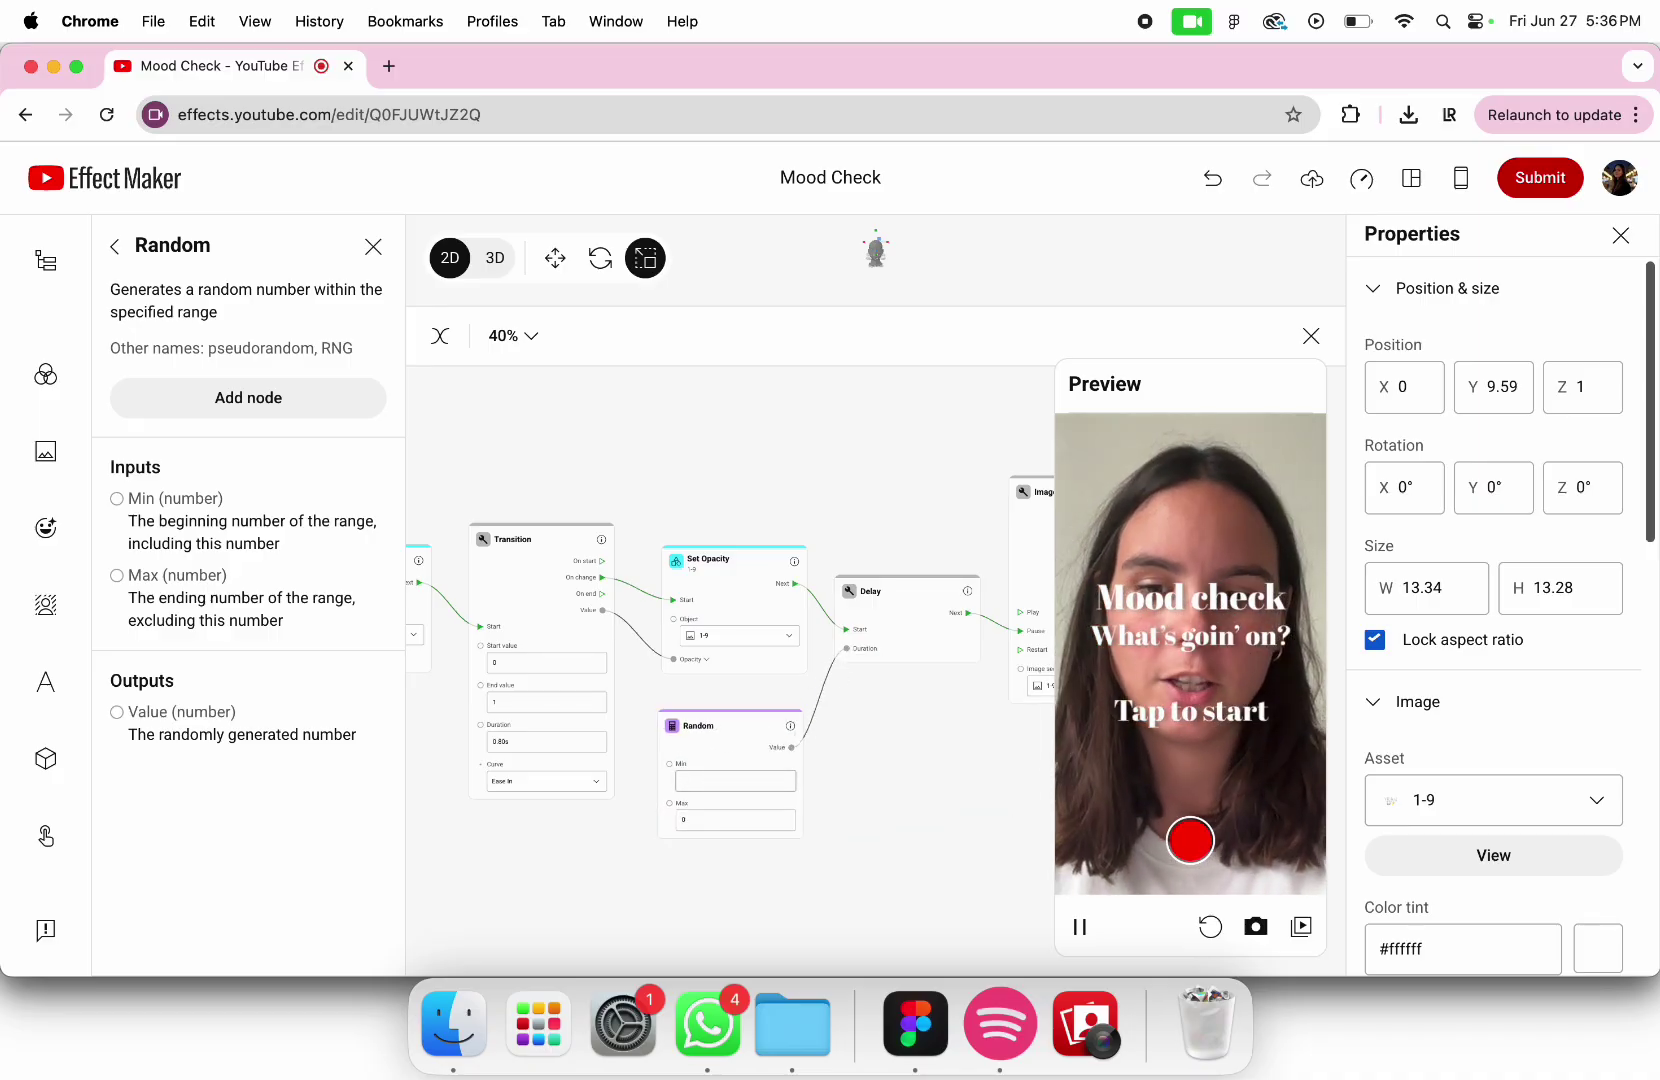
type("3")
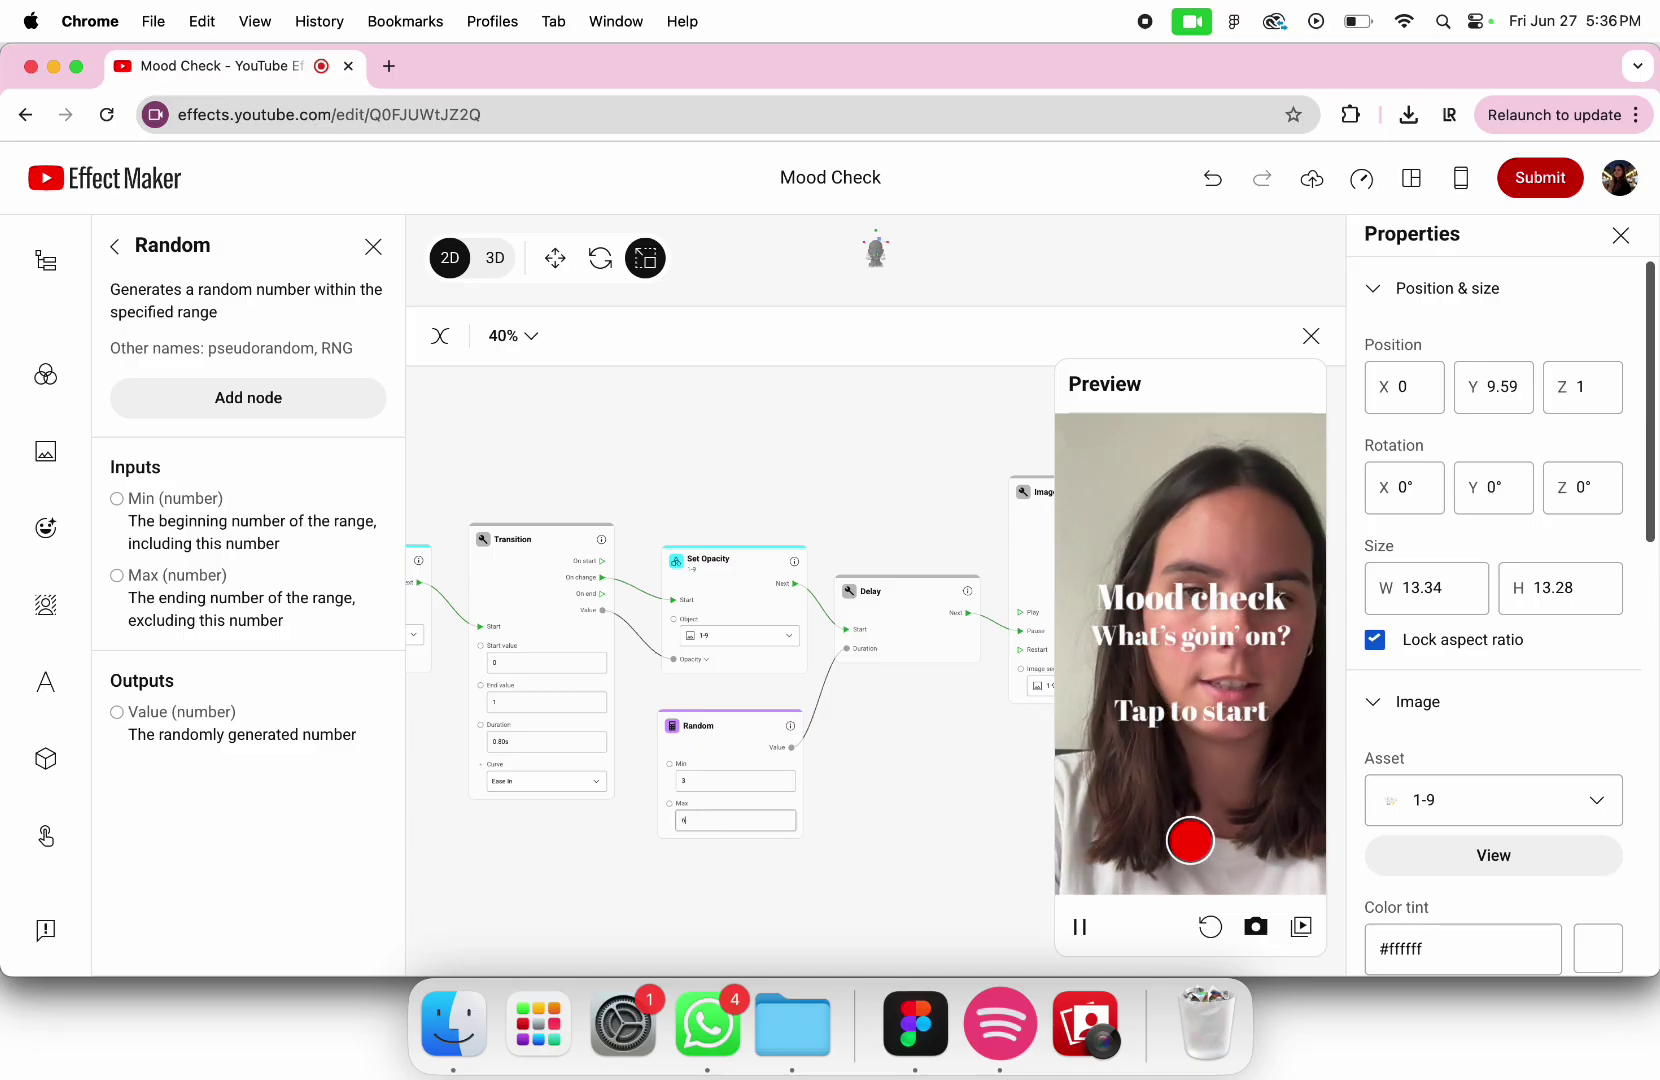
key("BackSpace")
type("6")
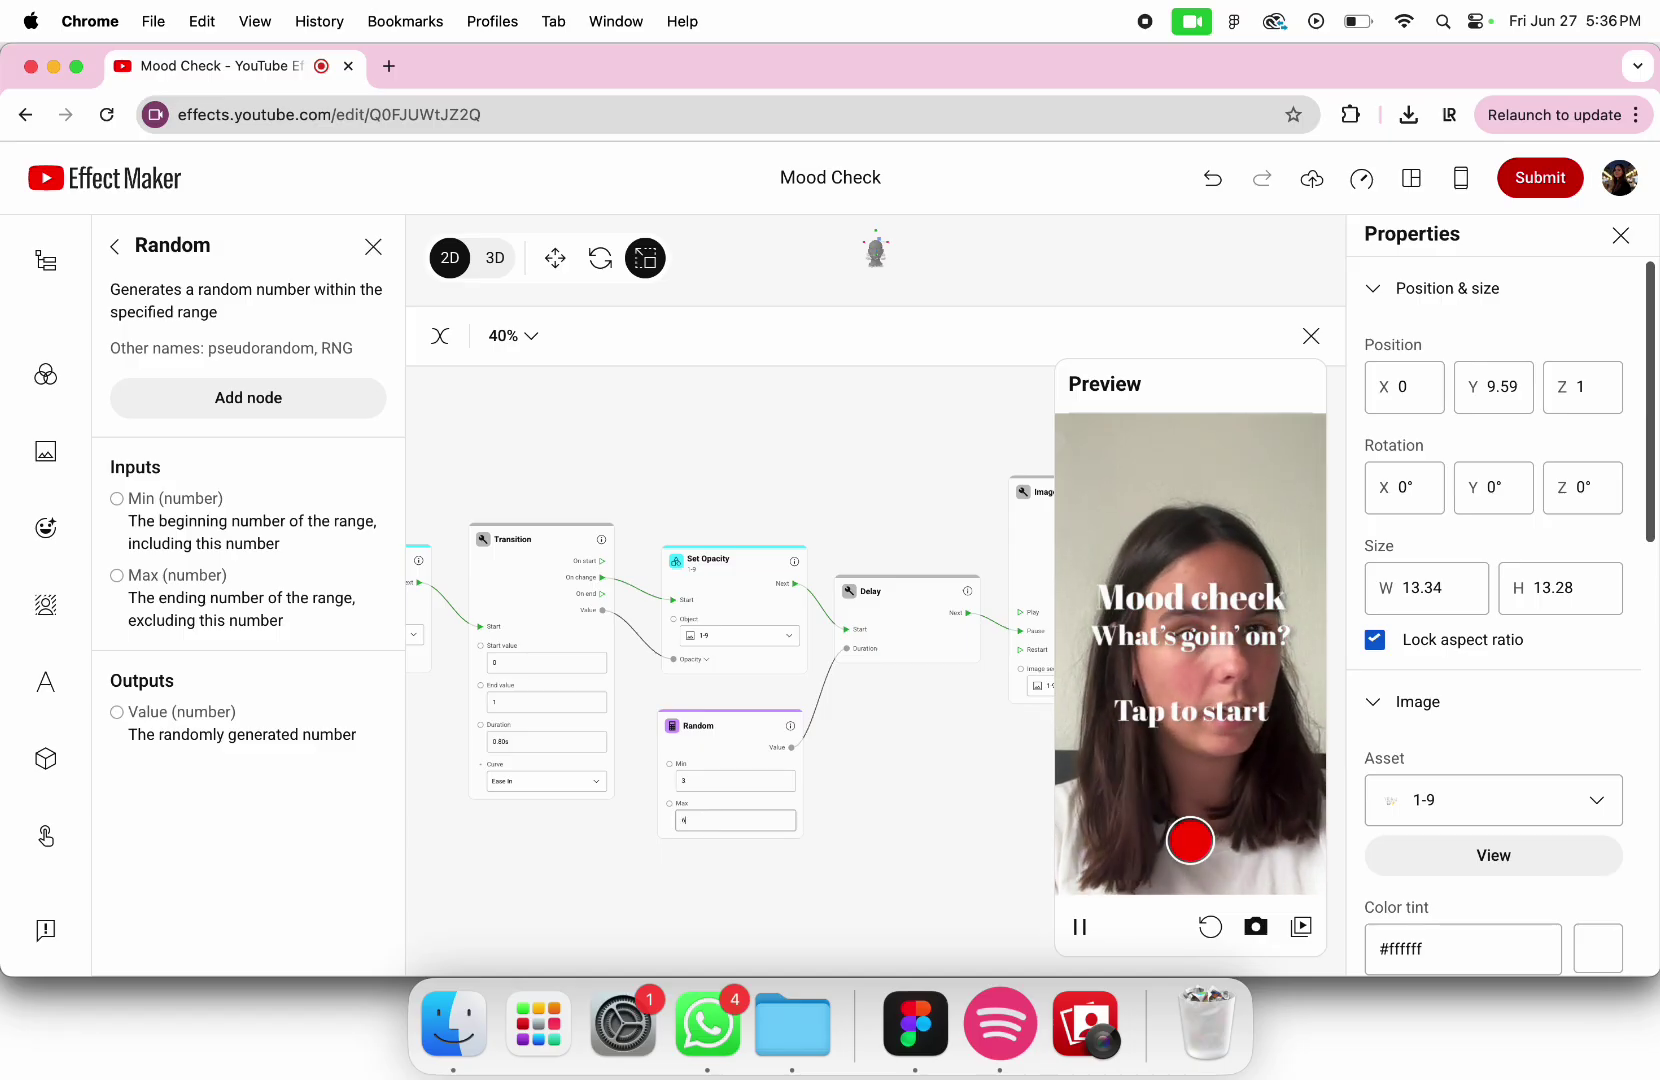
left_click(1187, 672)
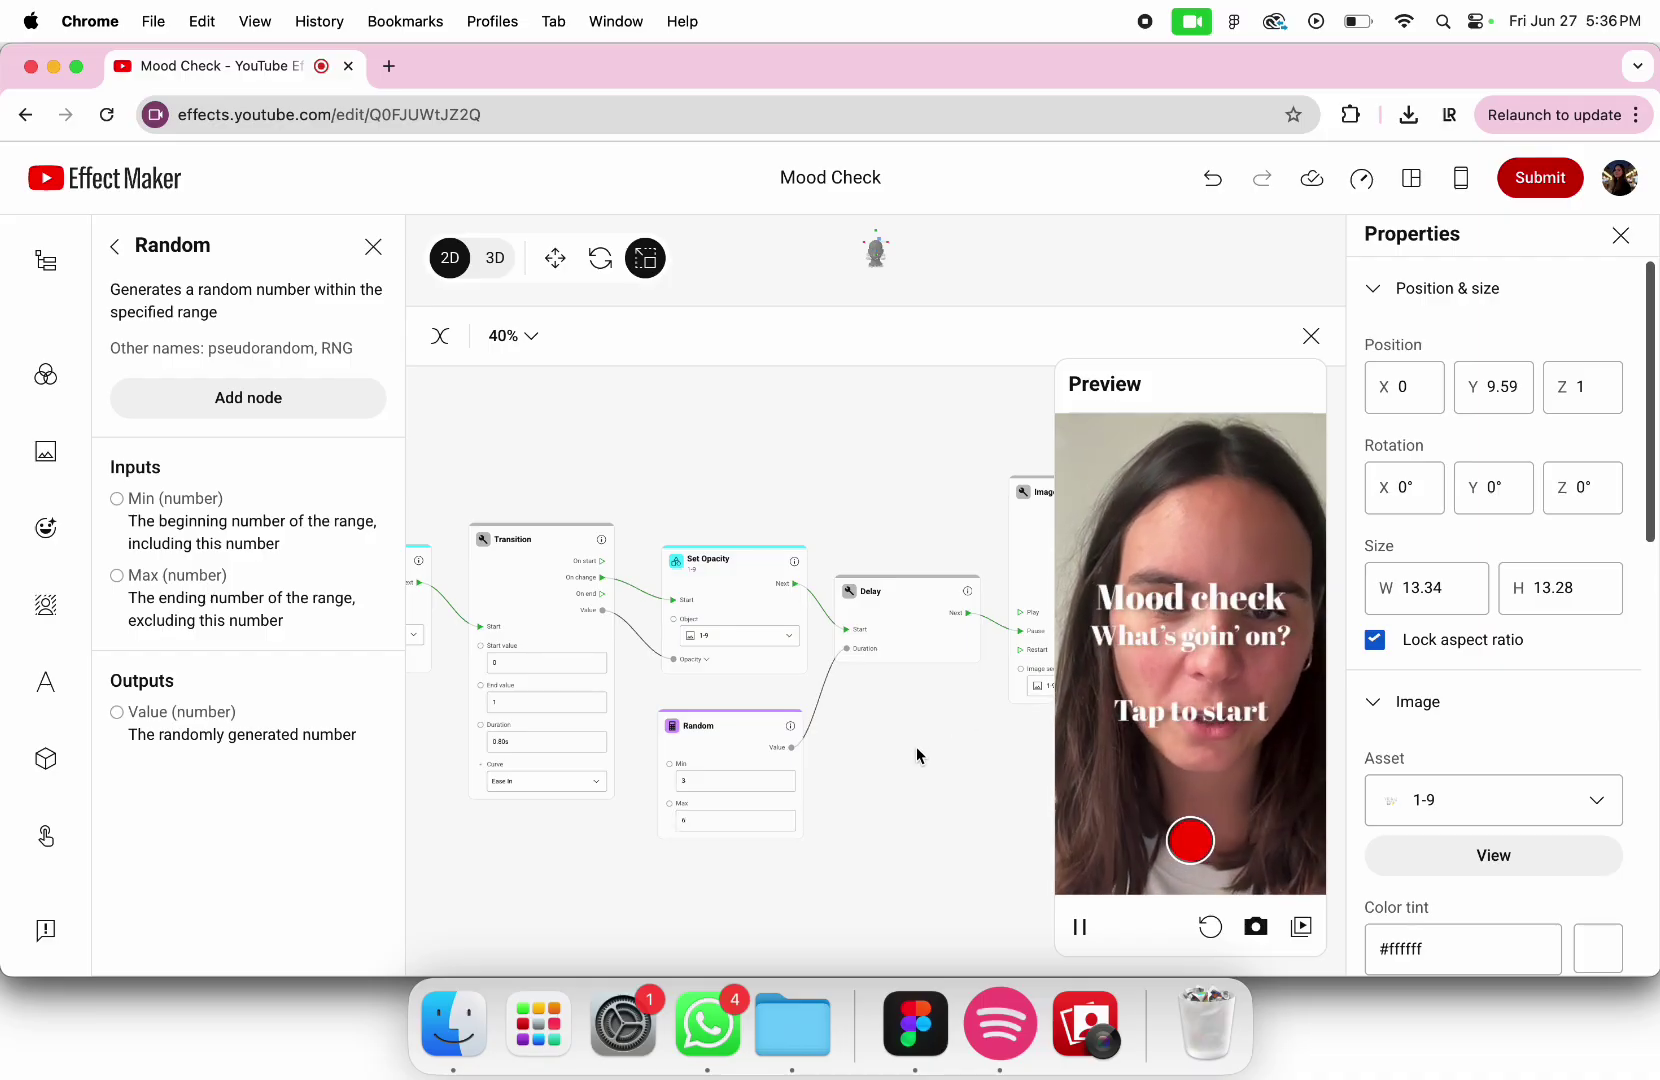
Restart and tap the preview, confirming the title fades and a random mood caption stops
left_click(1134, 735)
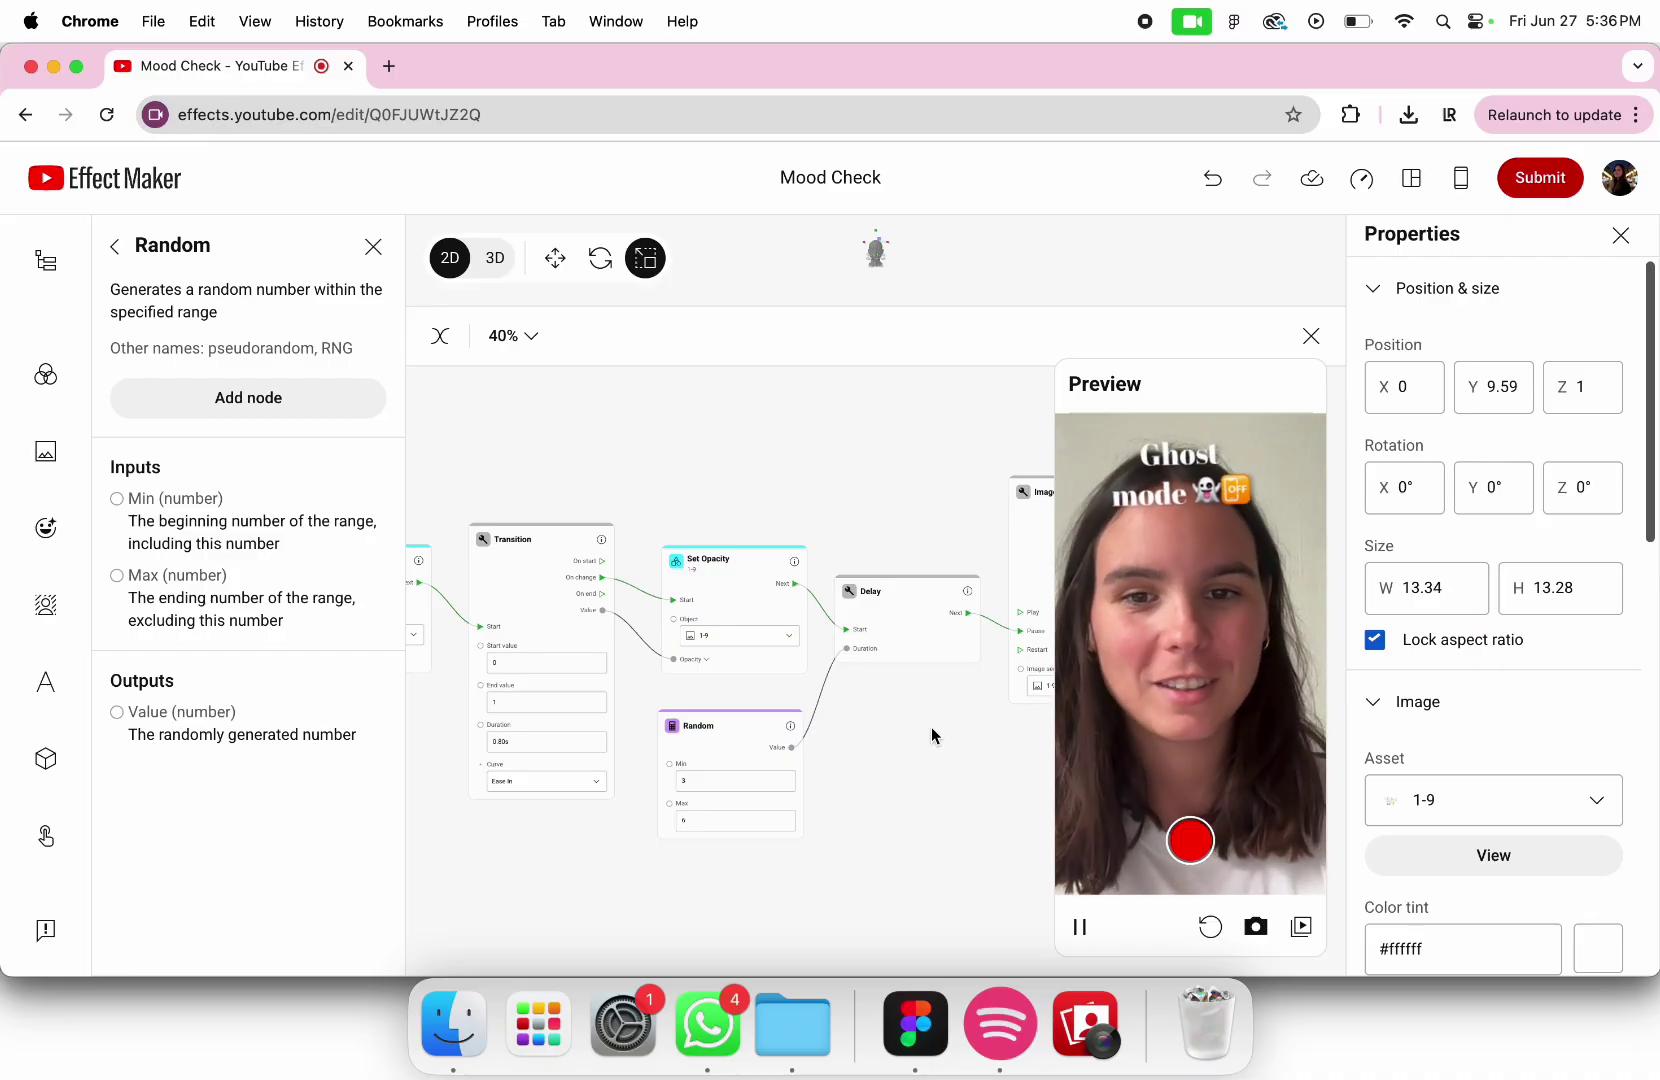
left_click(1208, 926)
scroll(879, 848, "down", 3)
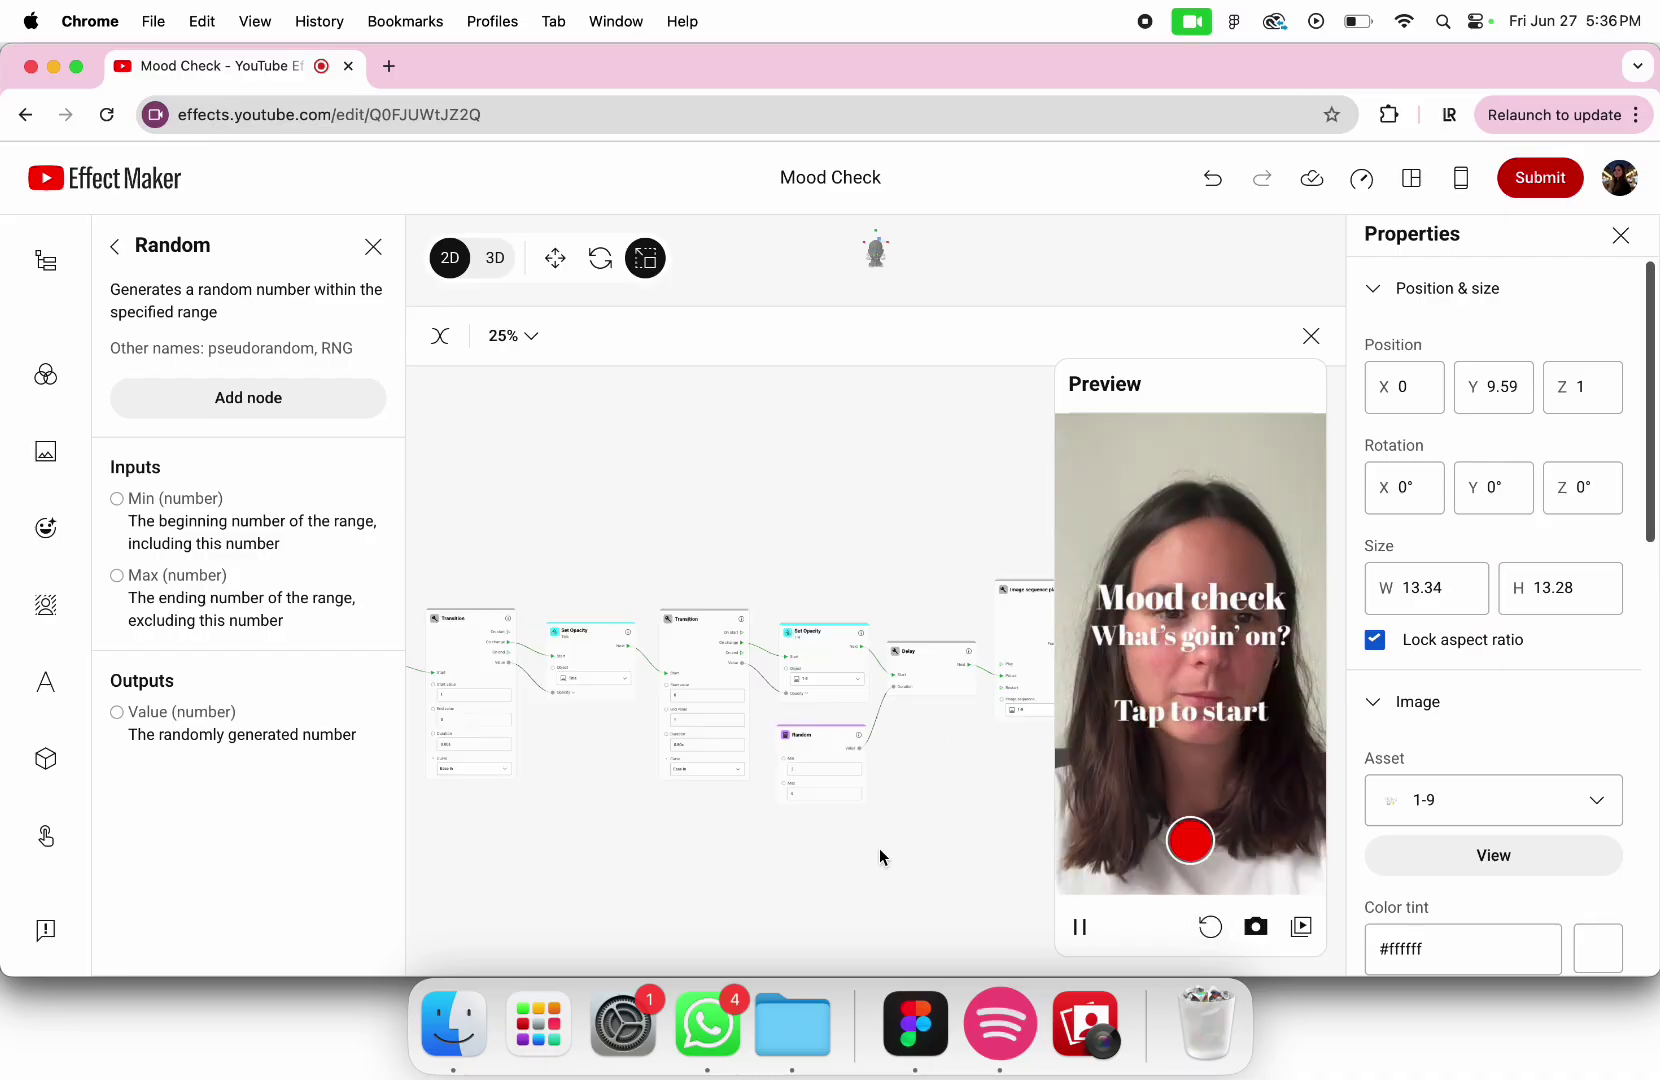
left_click(1213, 678)
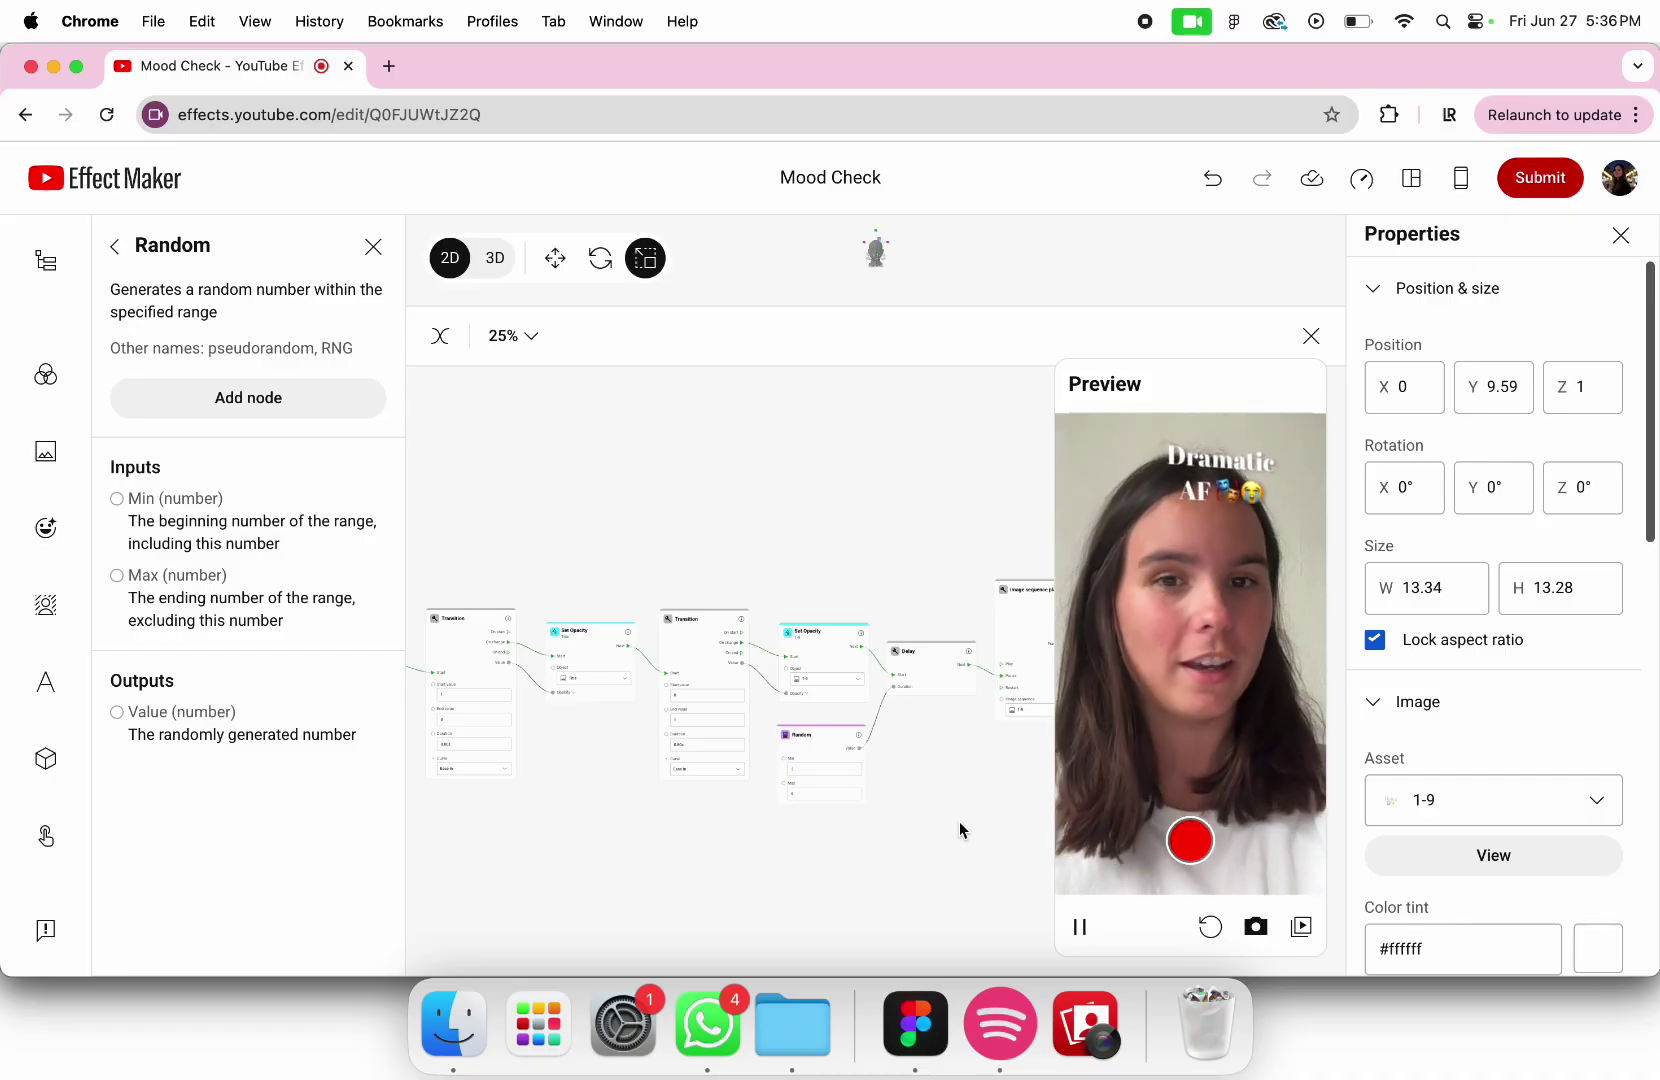
left_click(1464, 182)
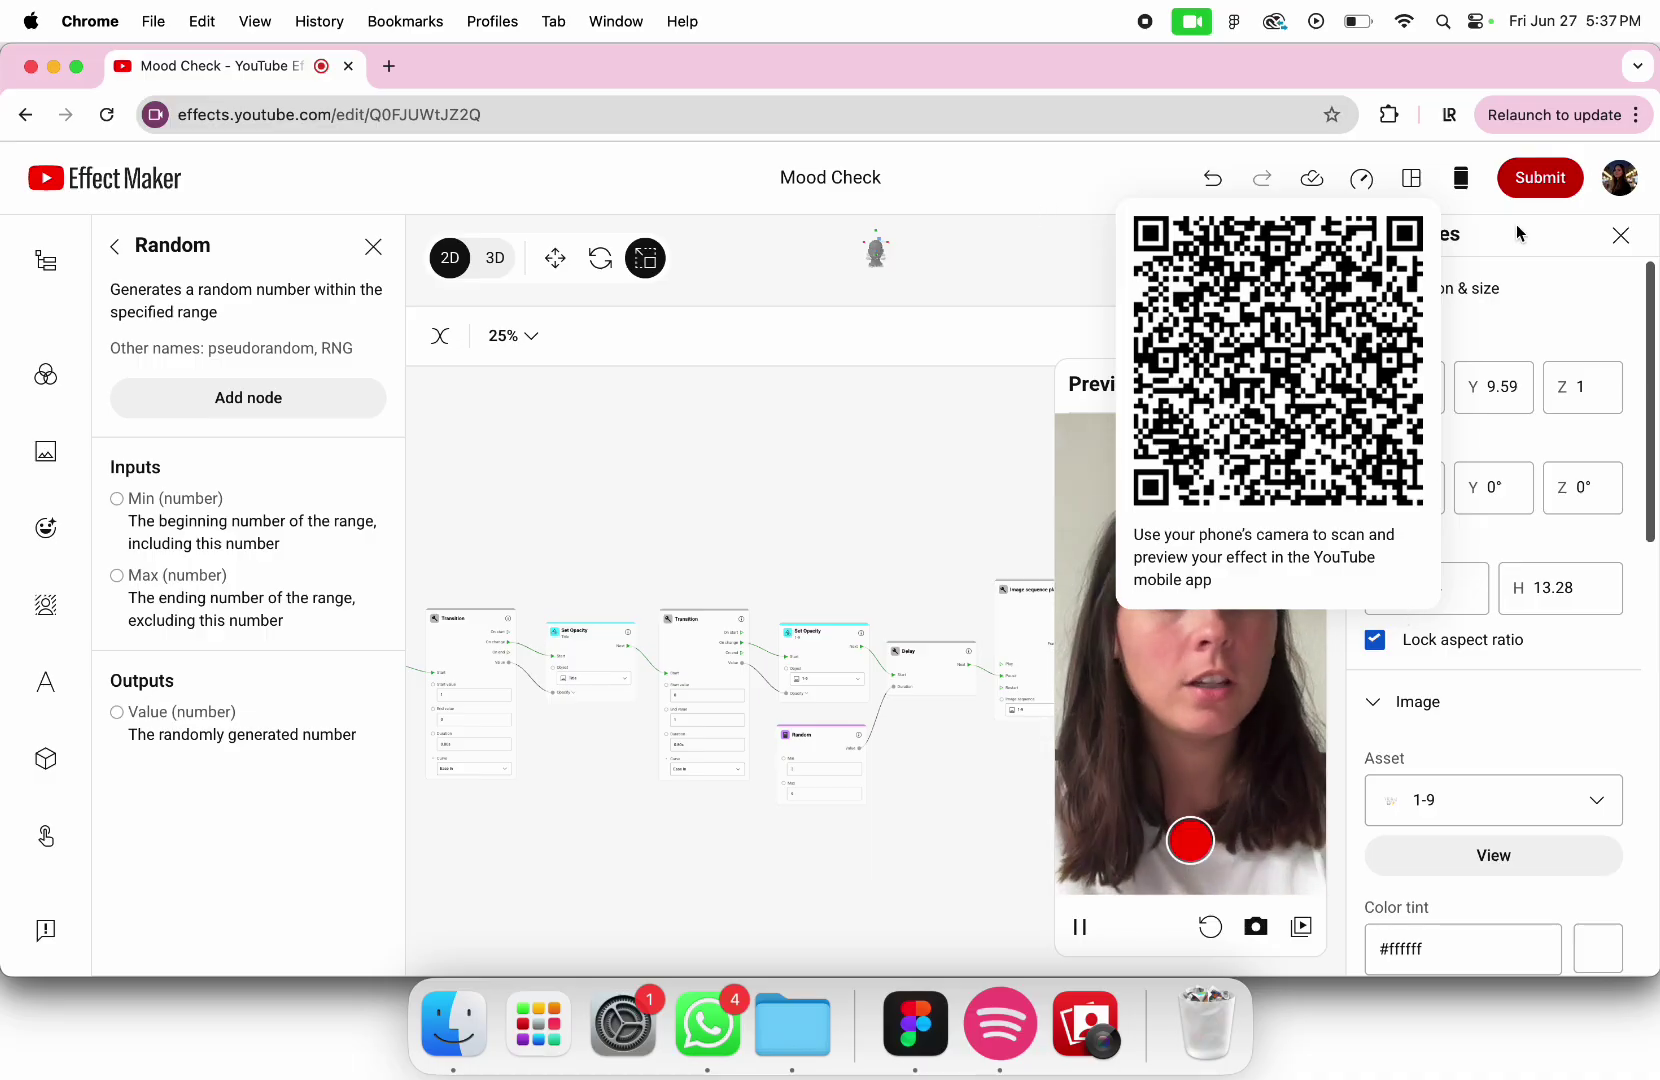
left_click(1474, 185)
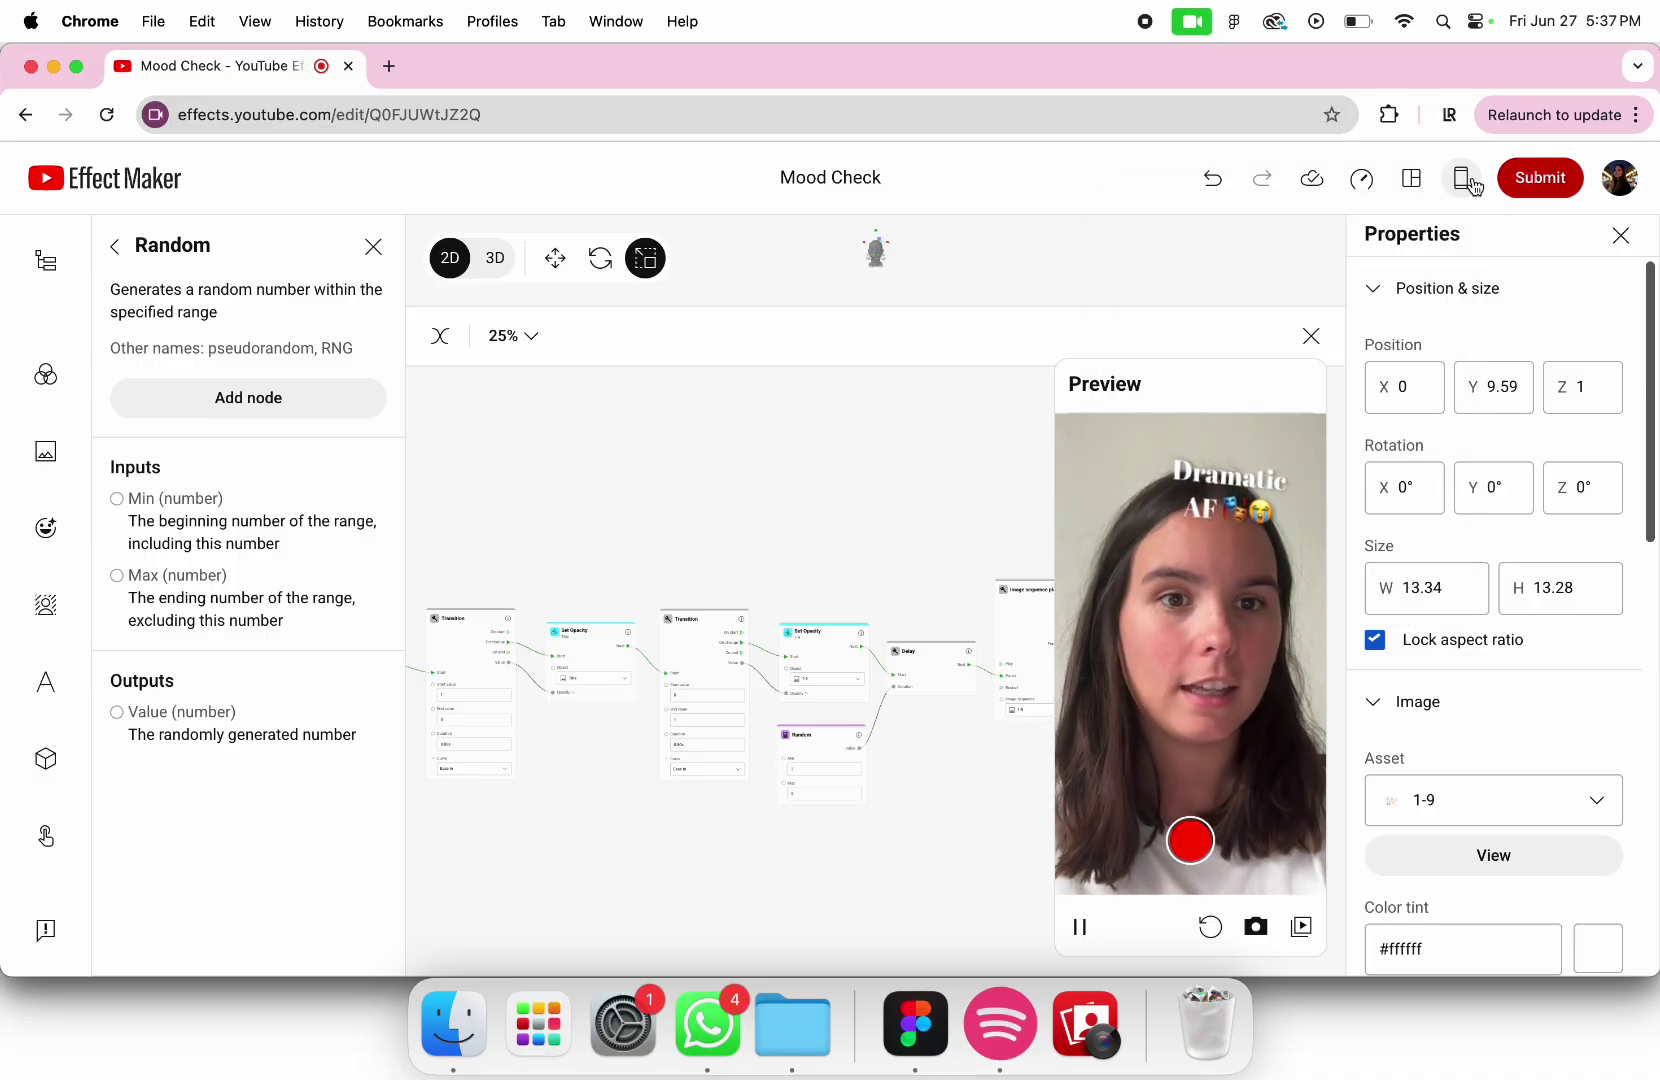
Start submission with Title-1.png from the Desktop as the thumbnail, continuing to the details form
left_click(1548, 188)
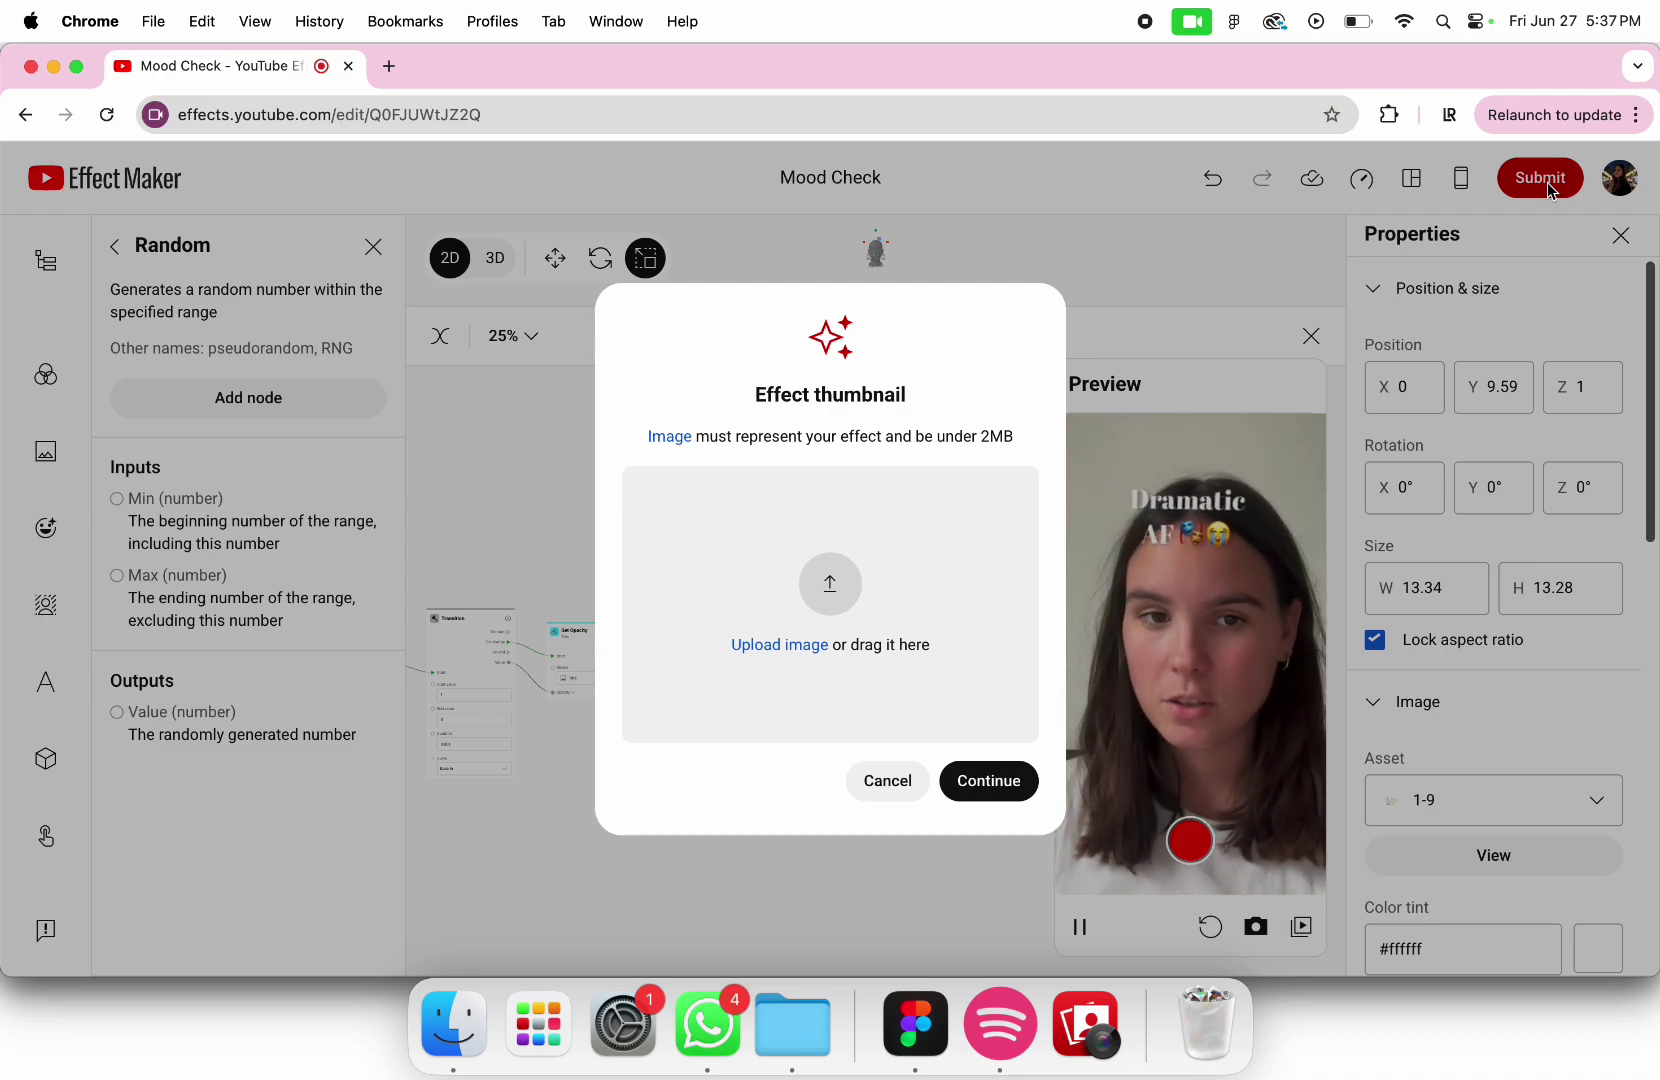
left_click(766, 646)
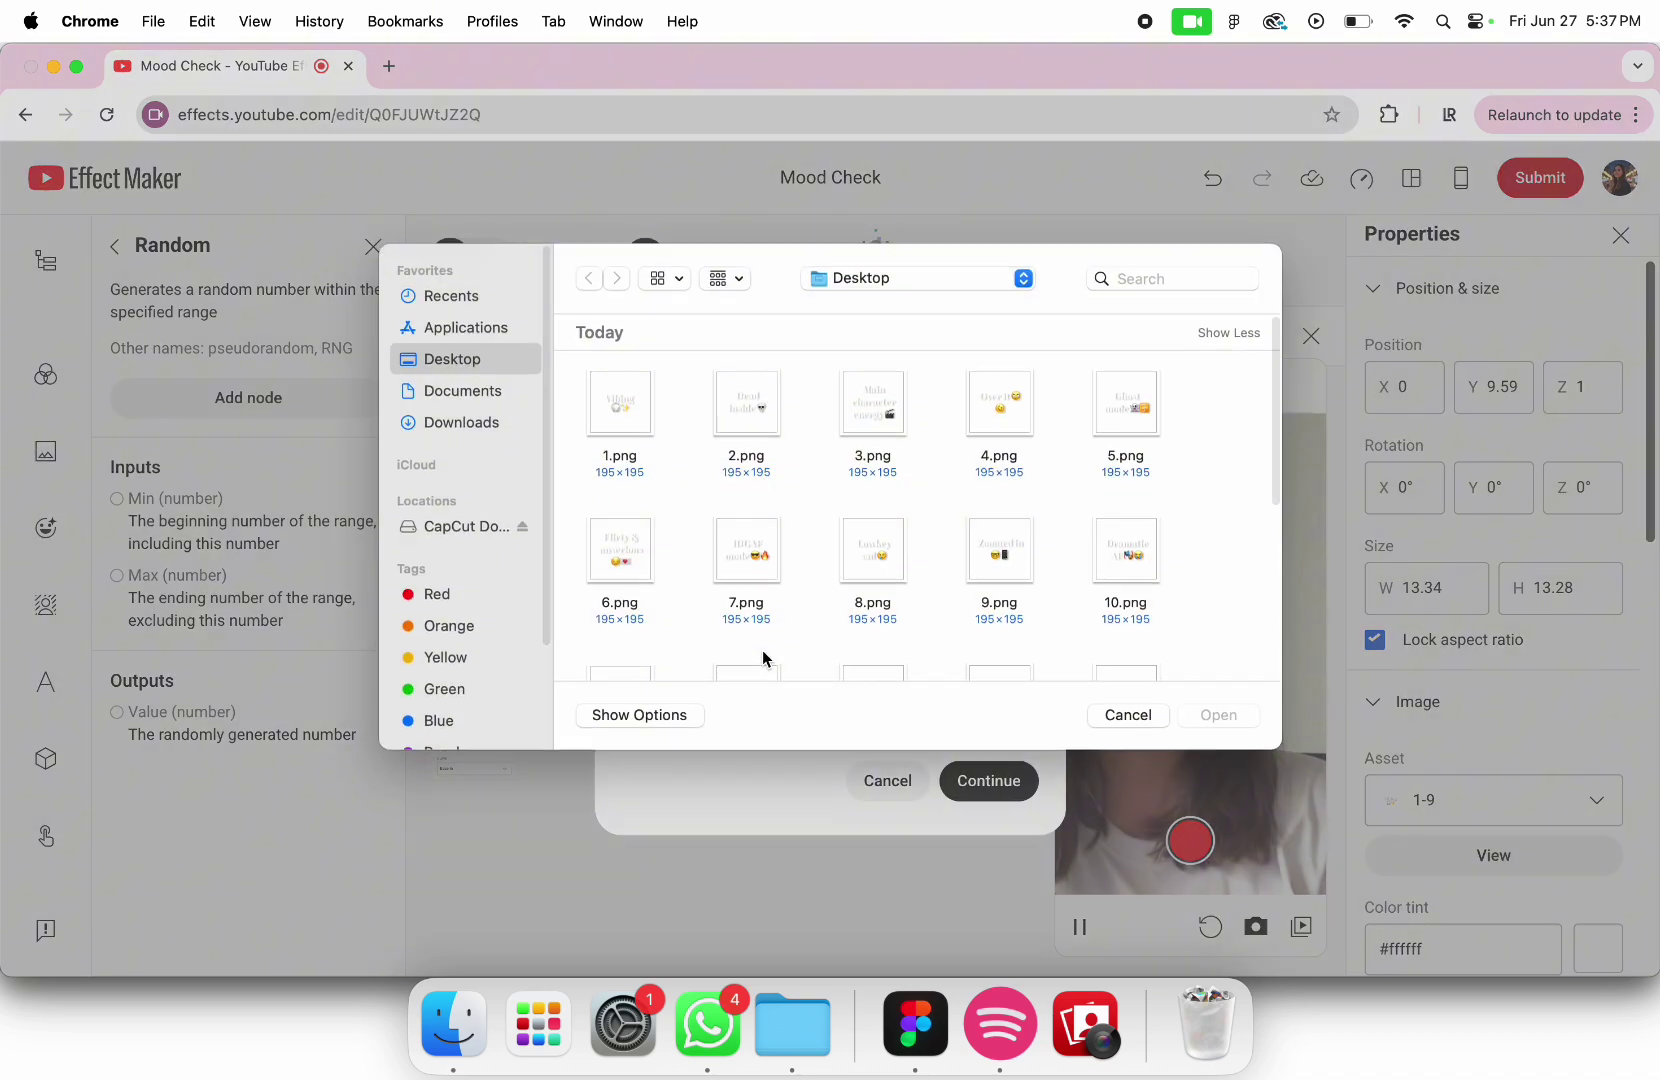
scroll(805, 585, "down", 5)
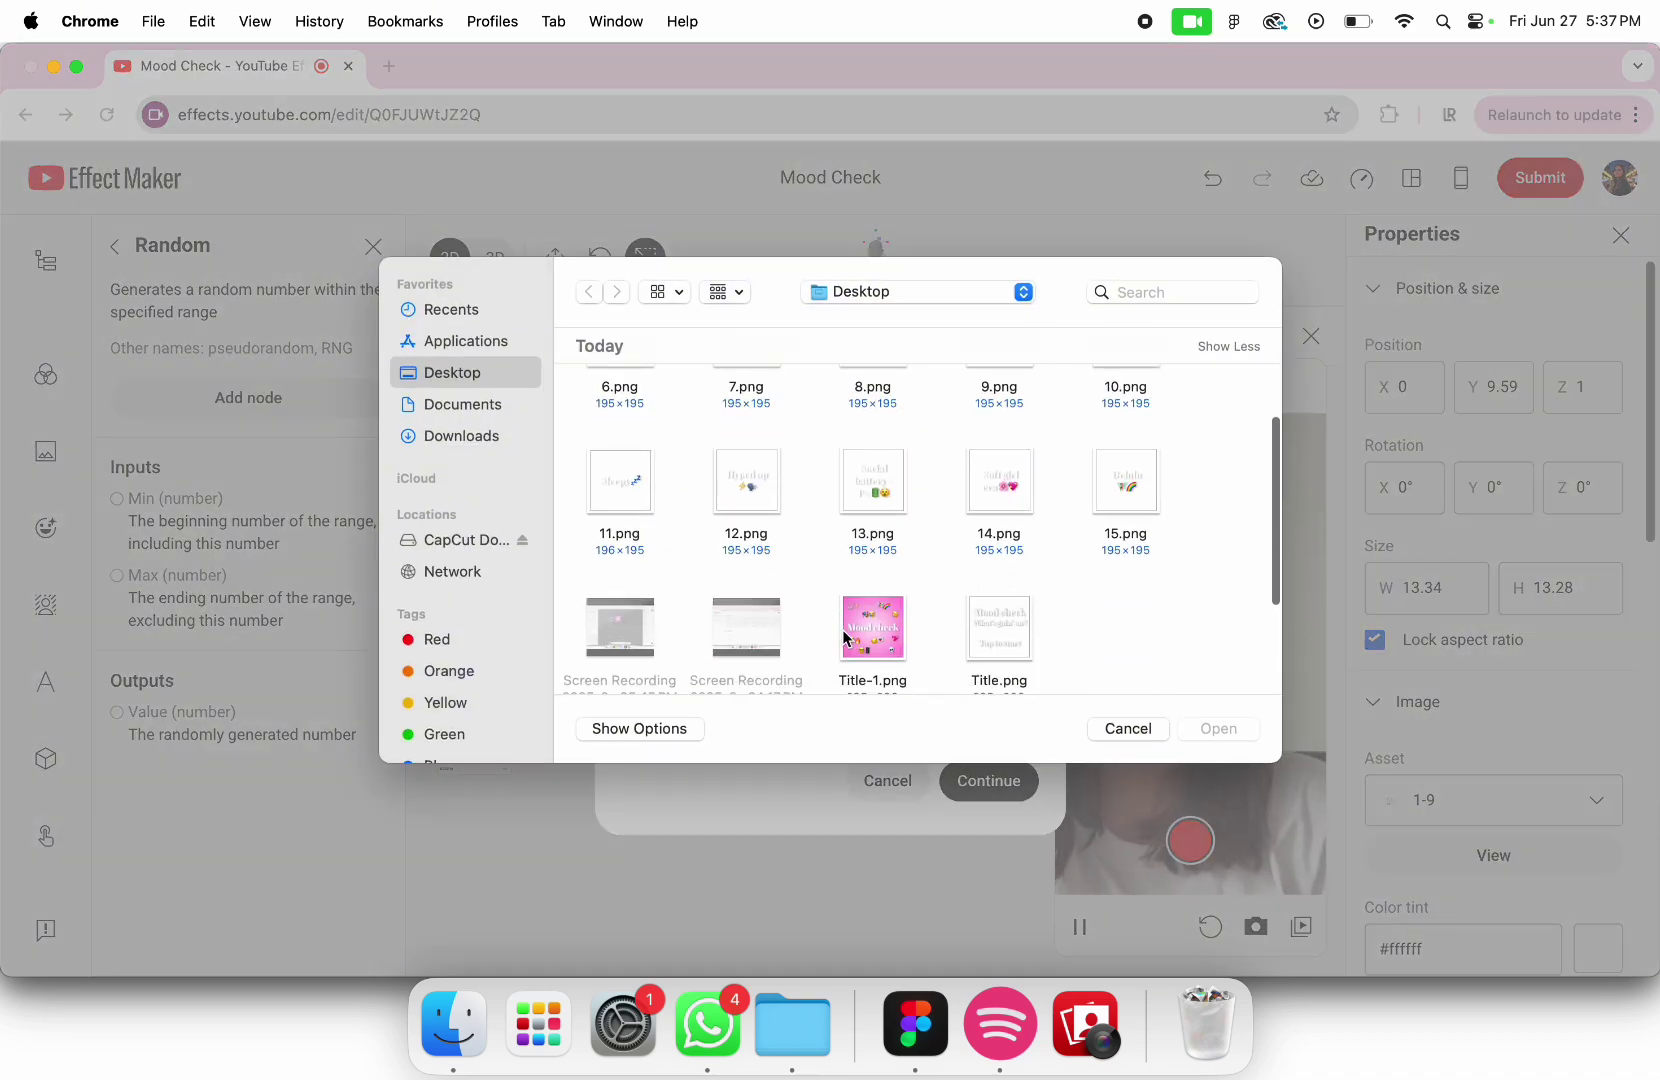
left_click(1216, 730)
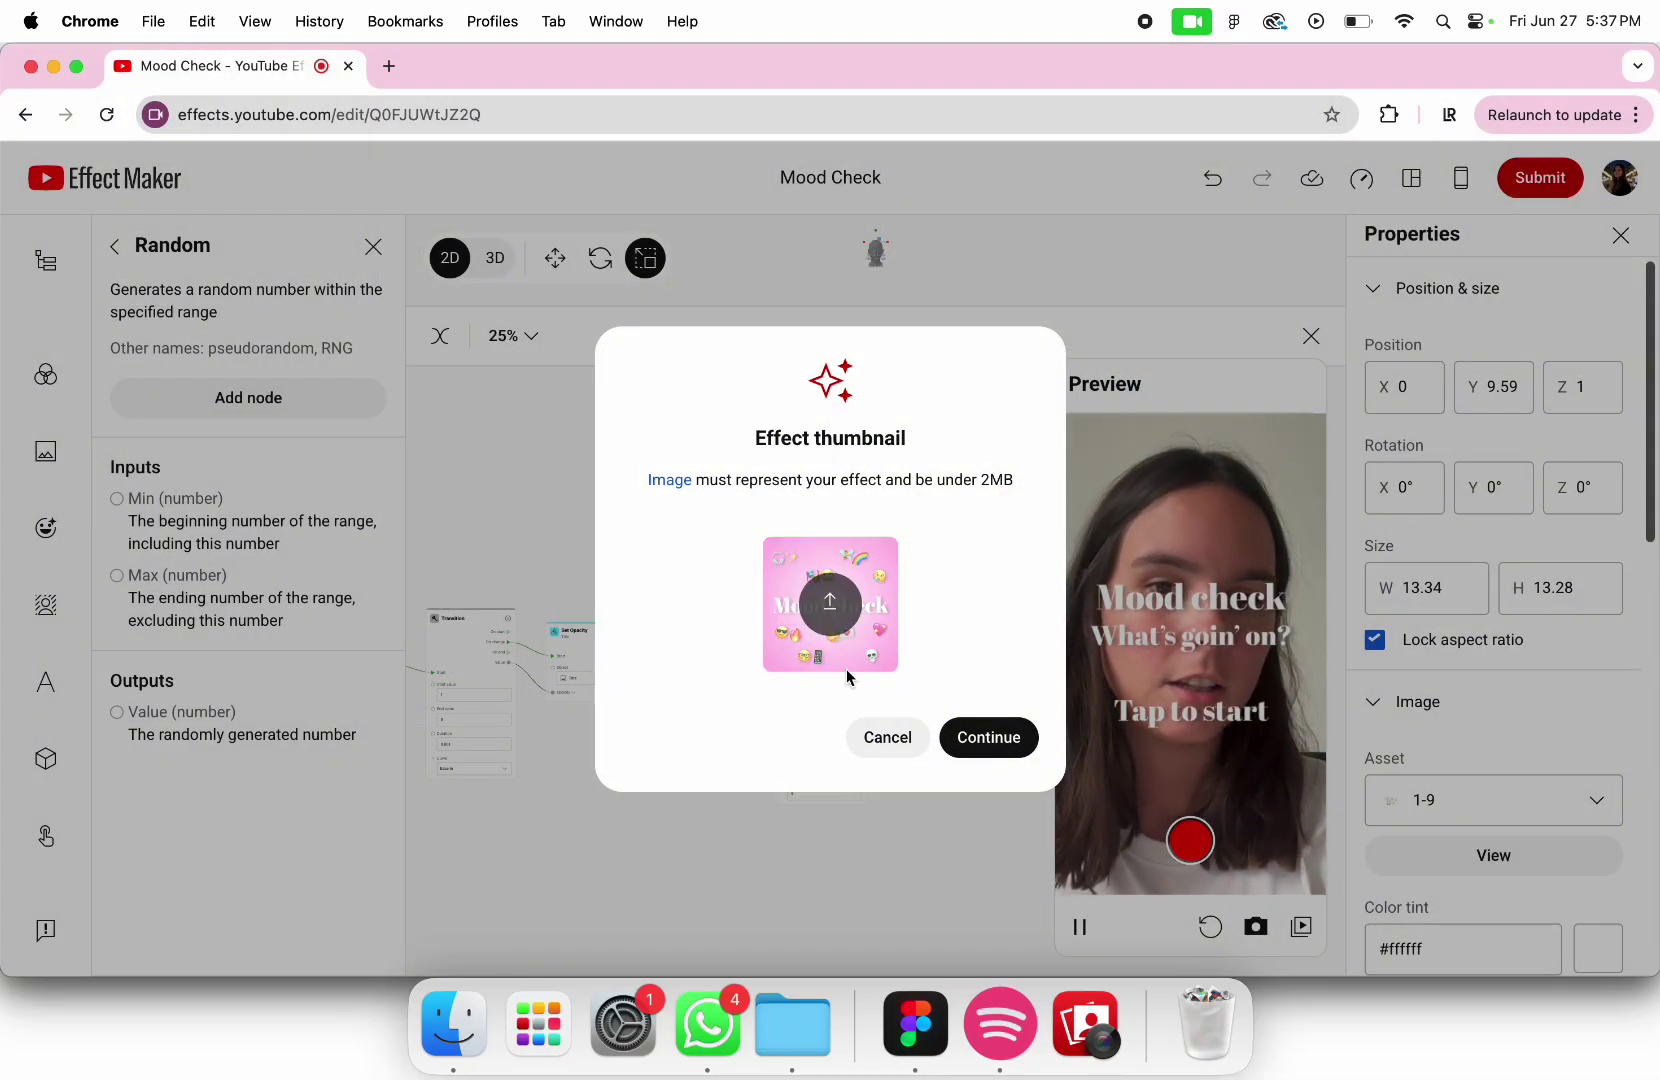
left_click(1011, 752)
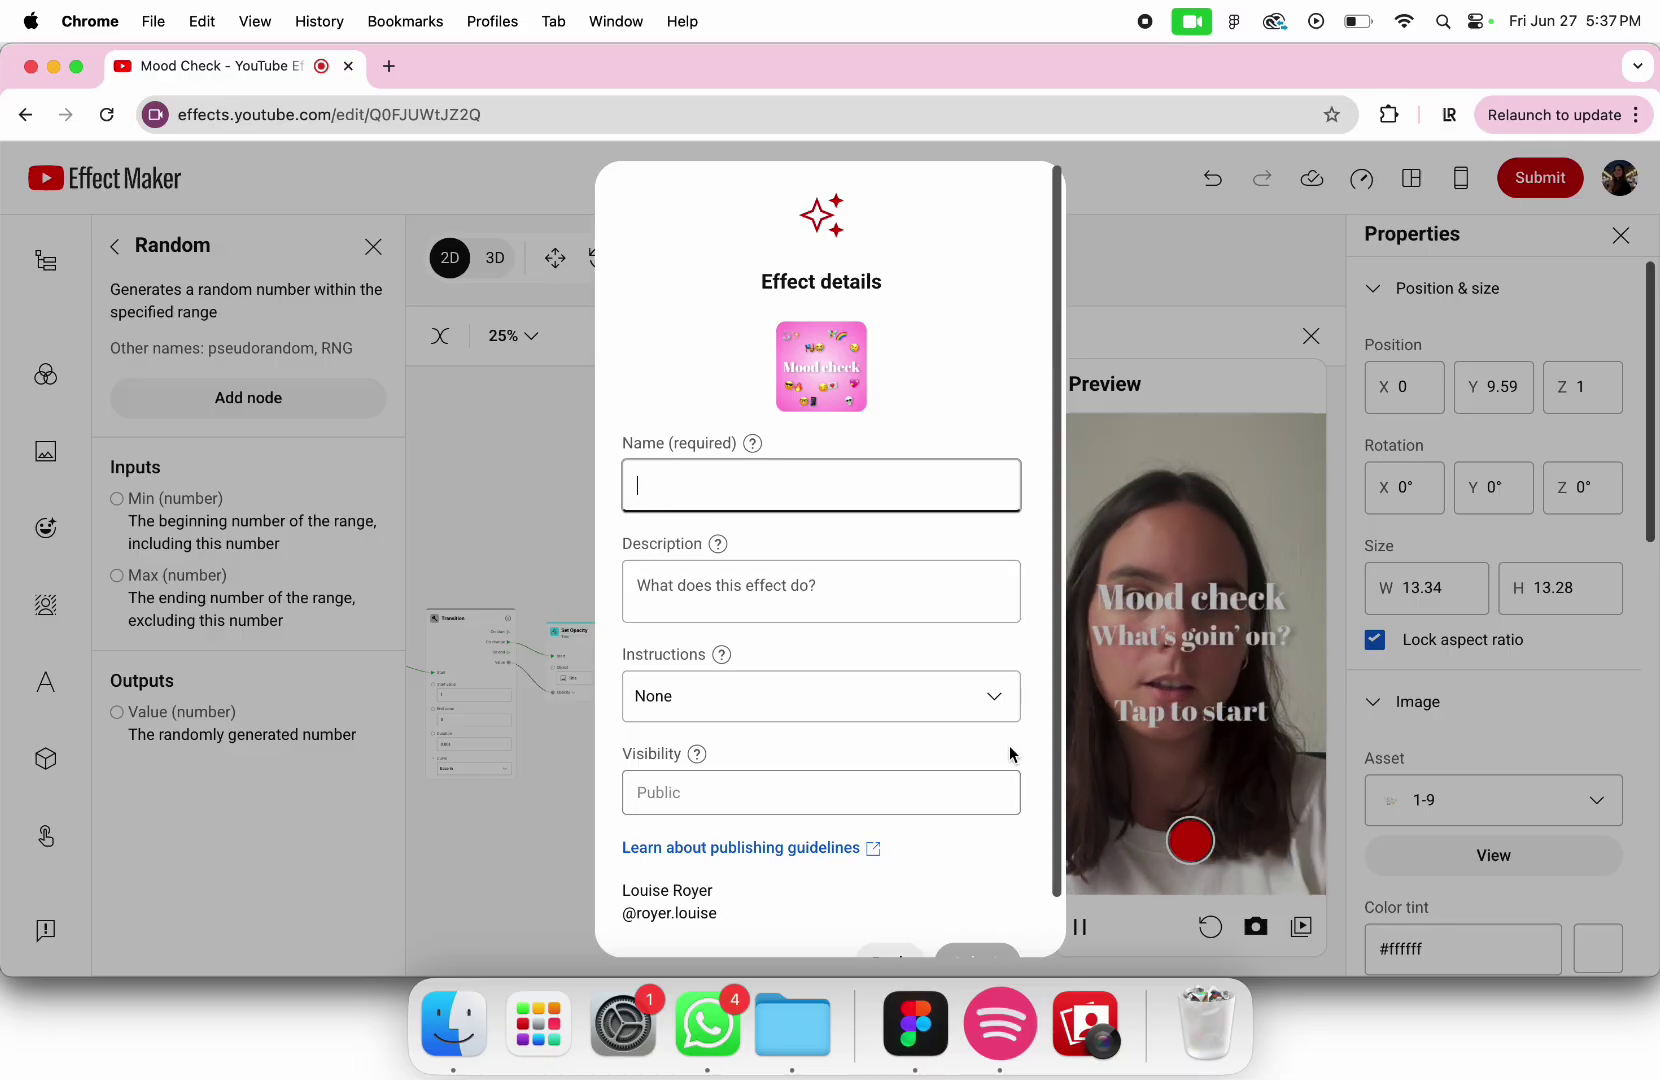
Name the effect 'Mood Check', set its instructions to Tap, and submit it
type("Moo")
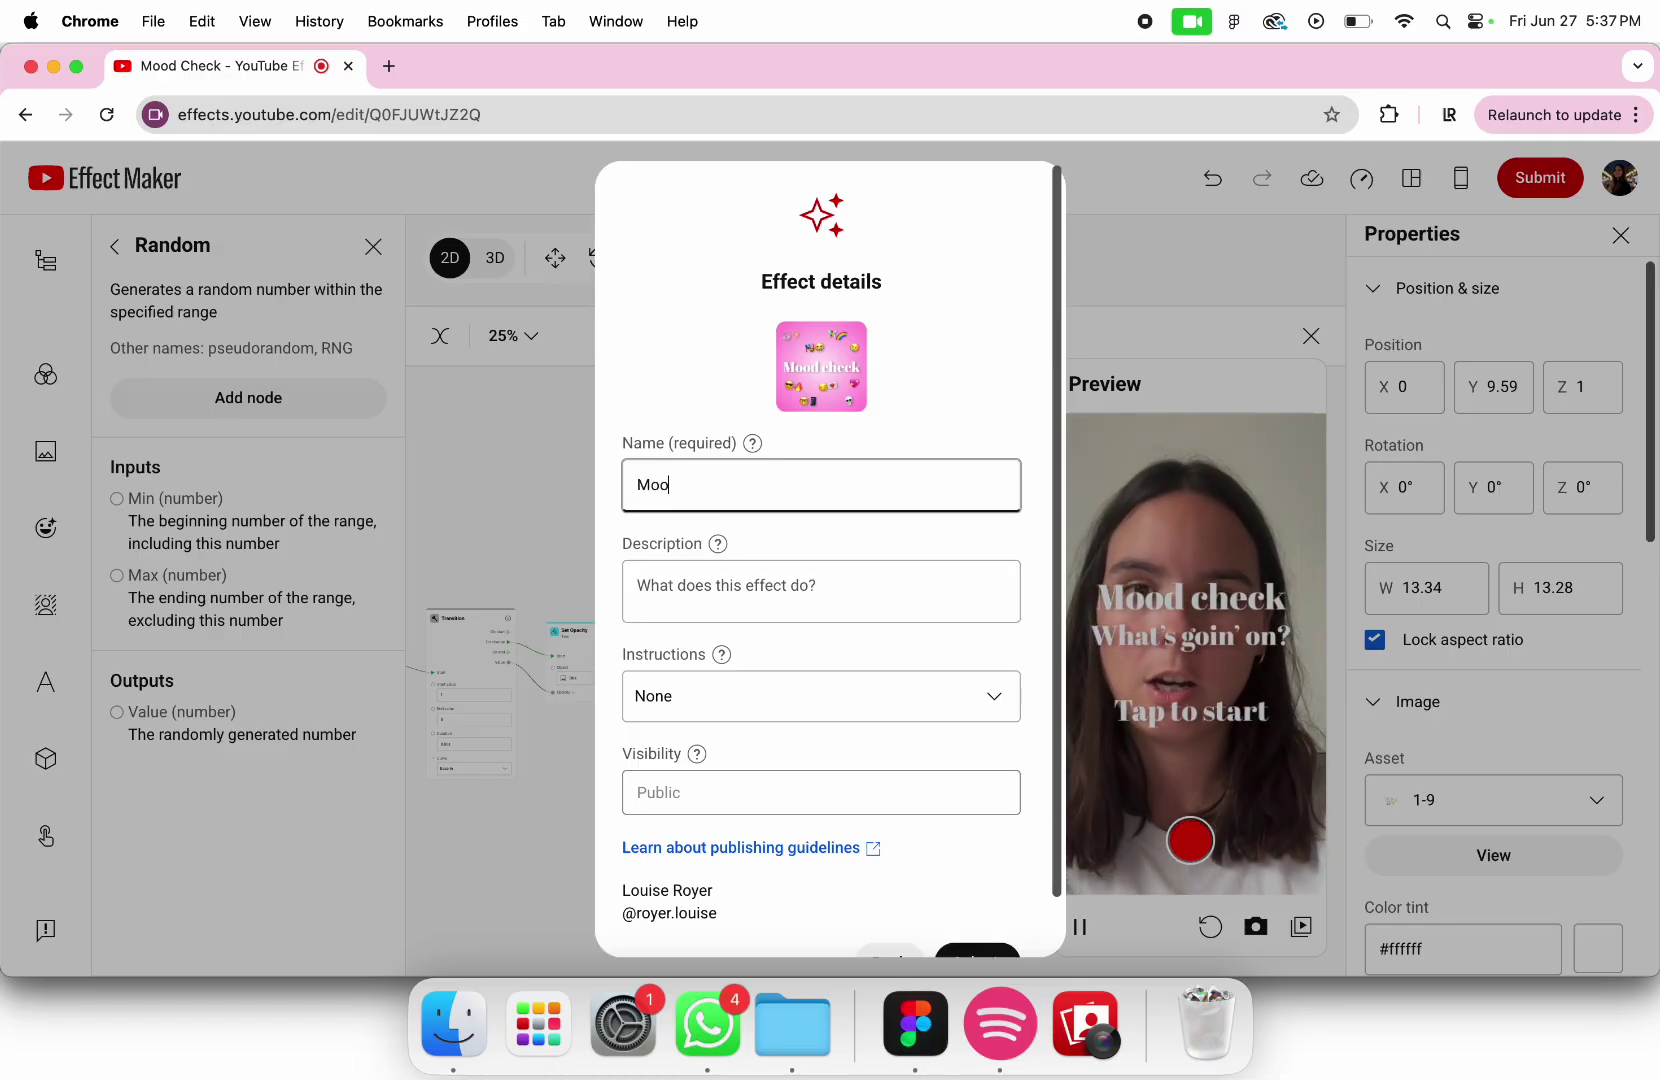
type("d Check")
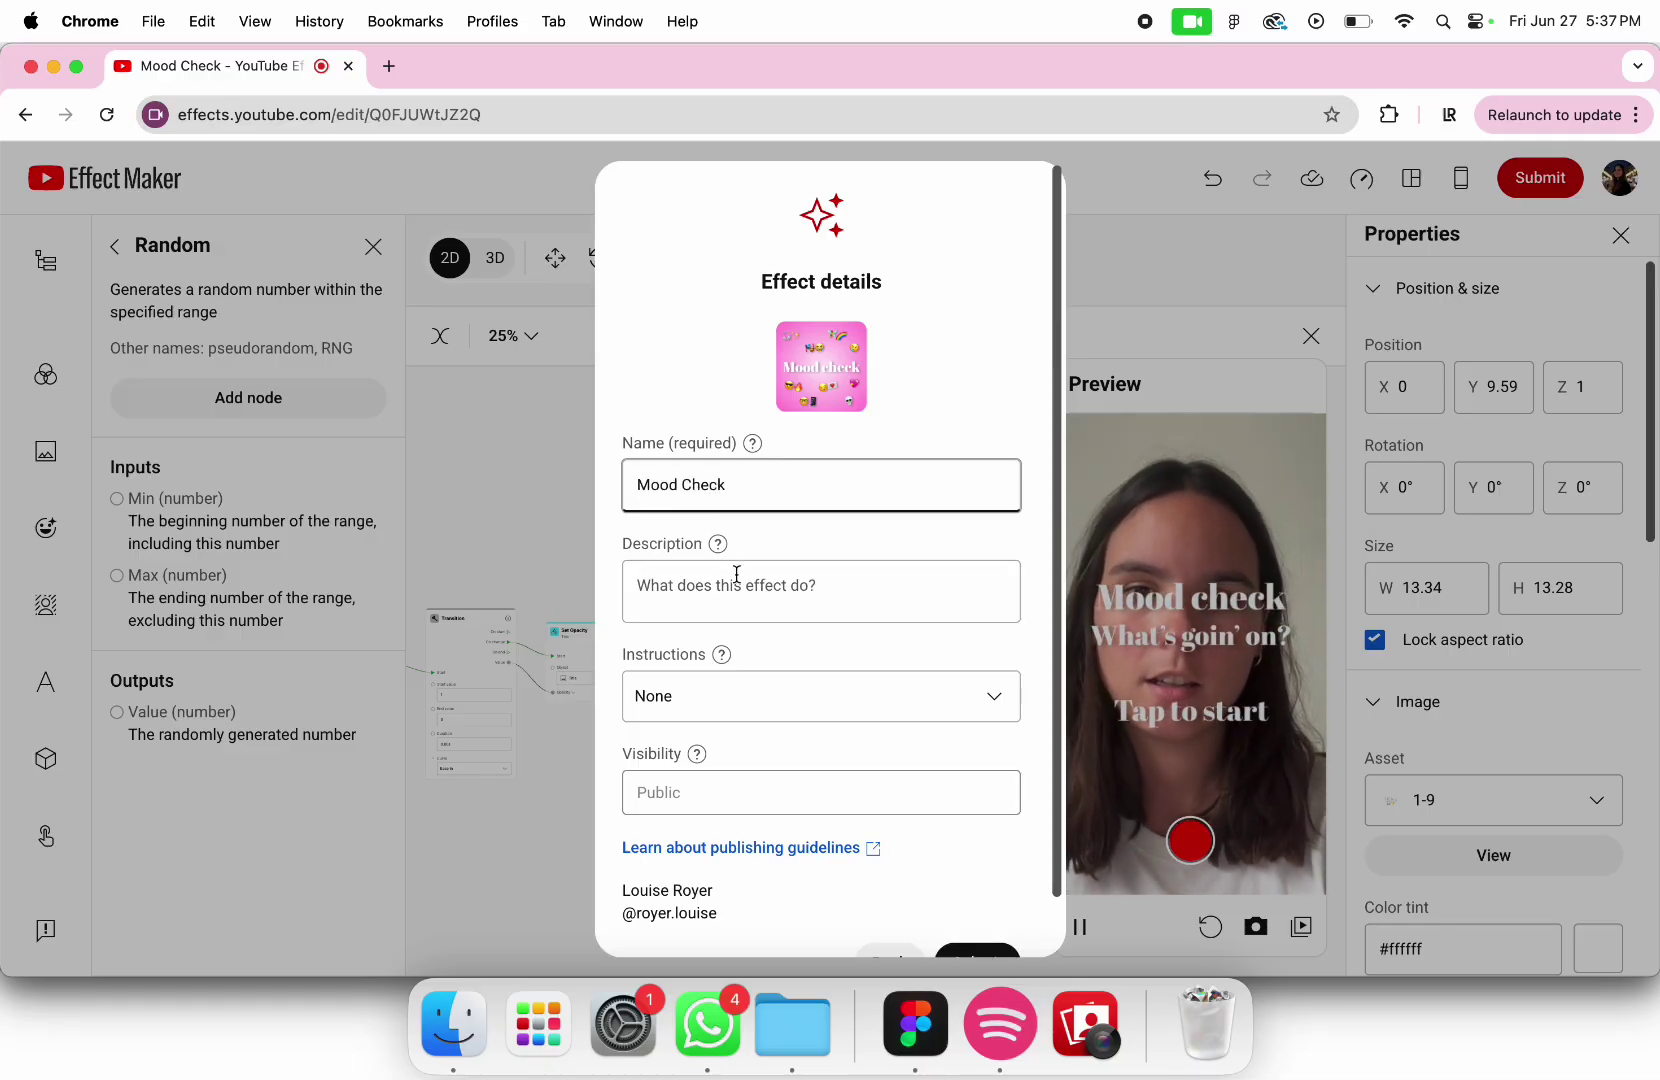
left_click(713, 702)
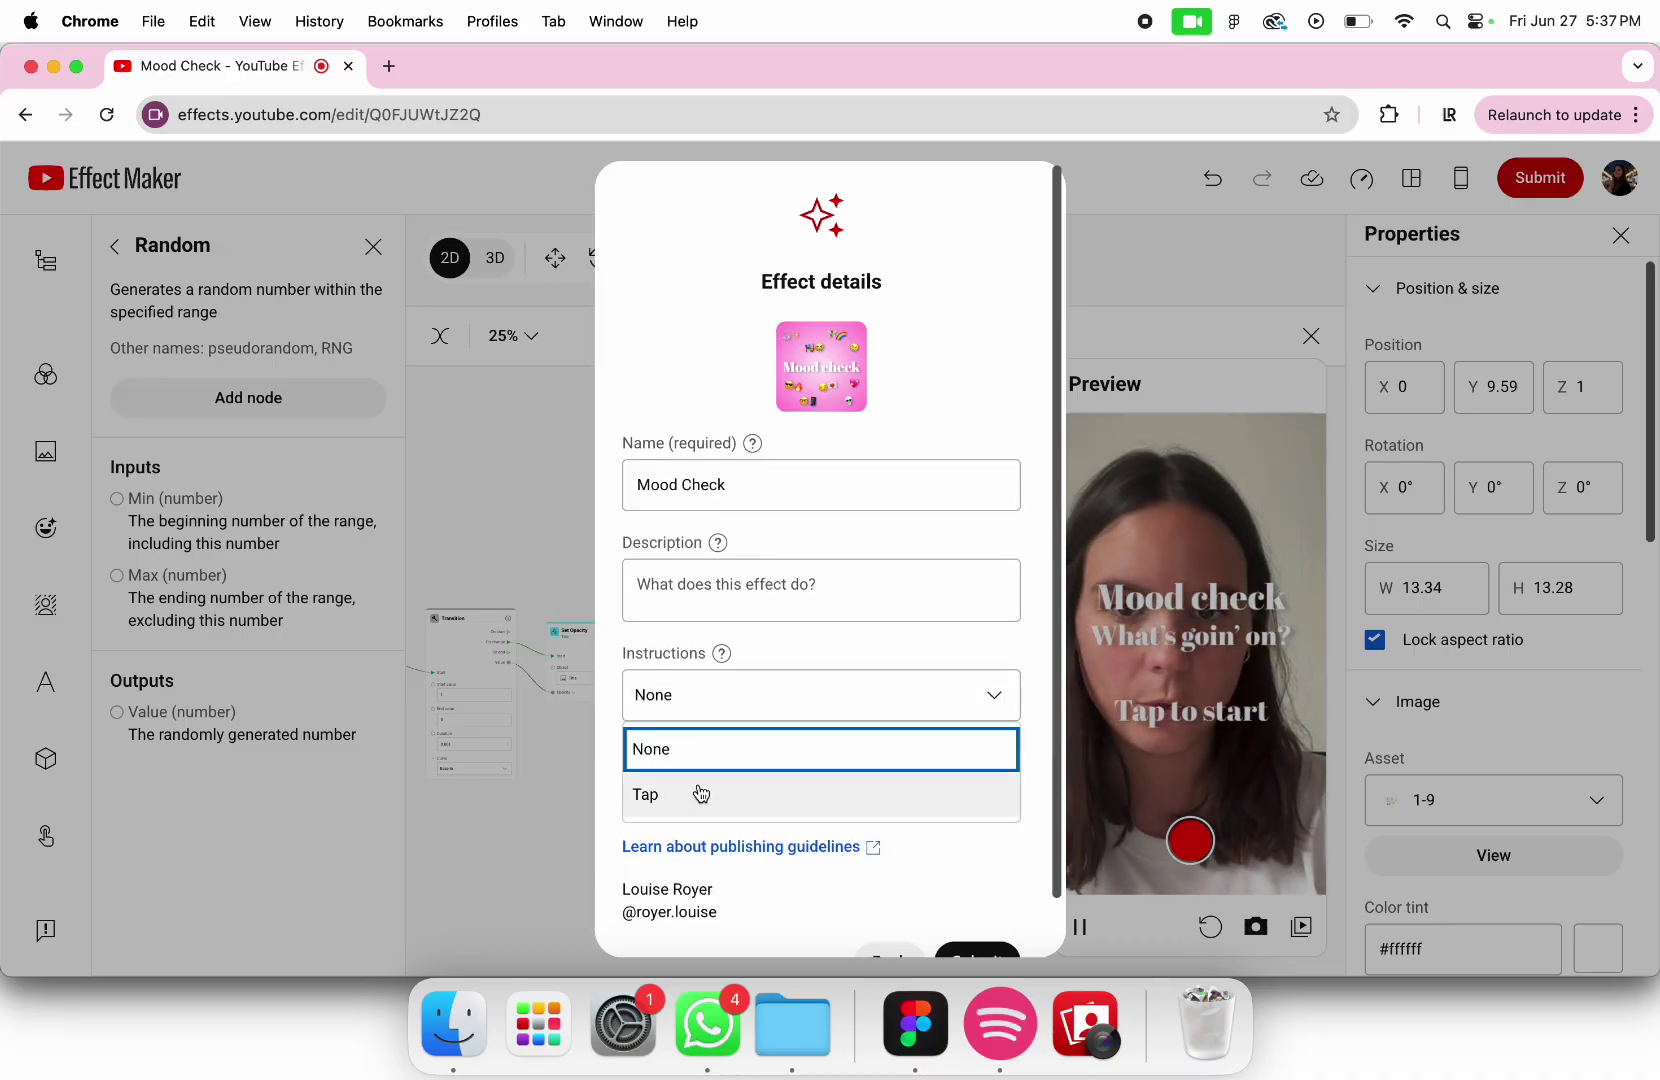
left_click(701, 793)
scroll(695, 792, "down", 2)
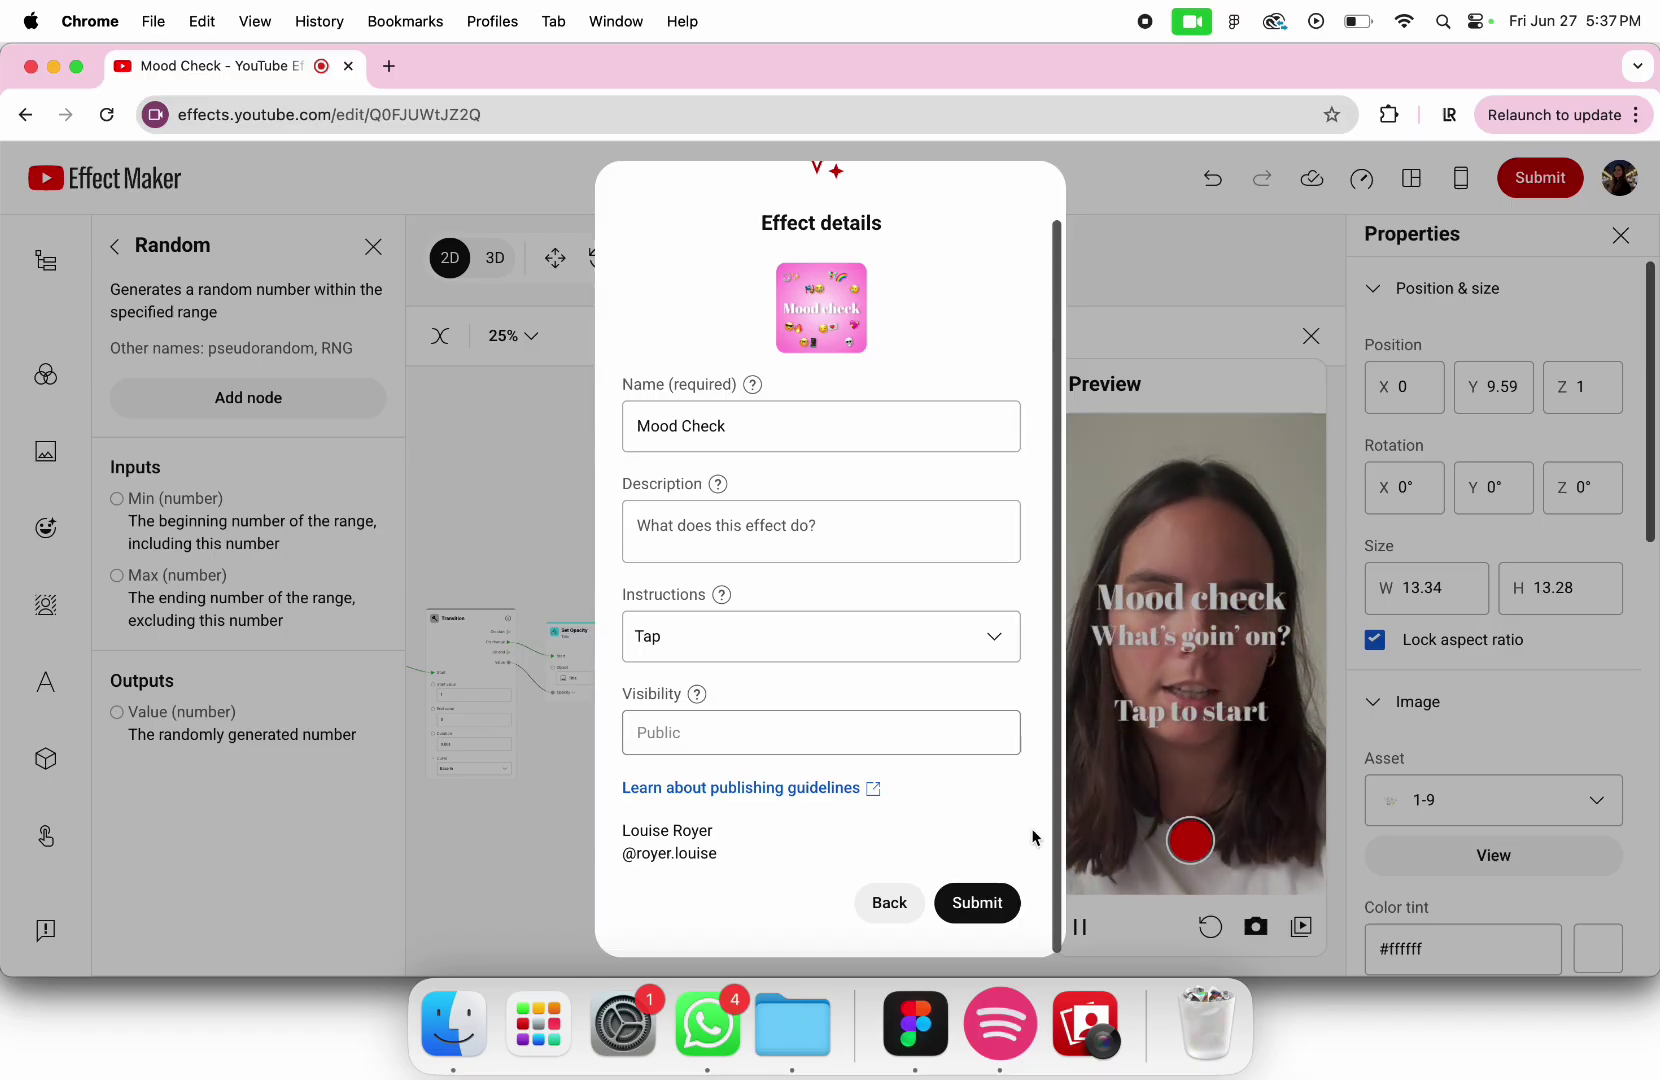
left_click(972, 912)
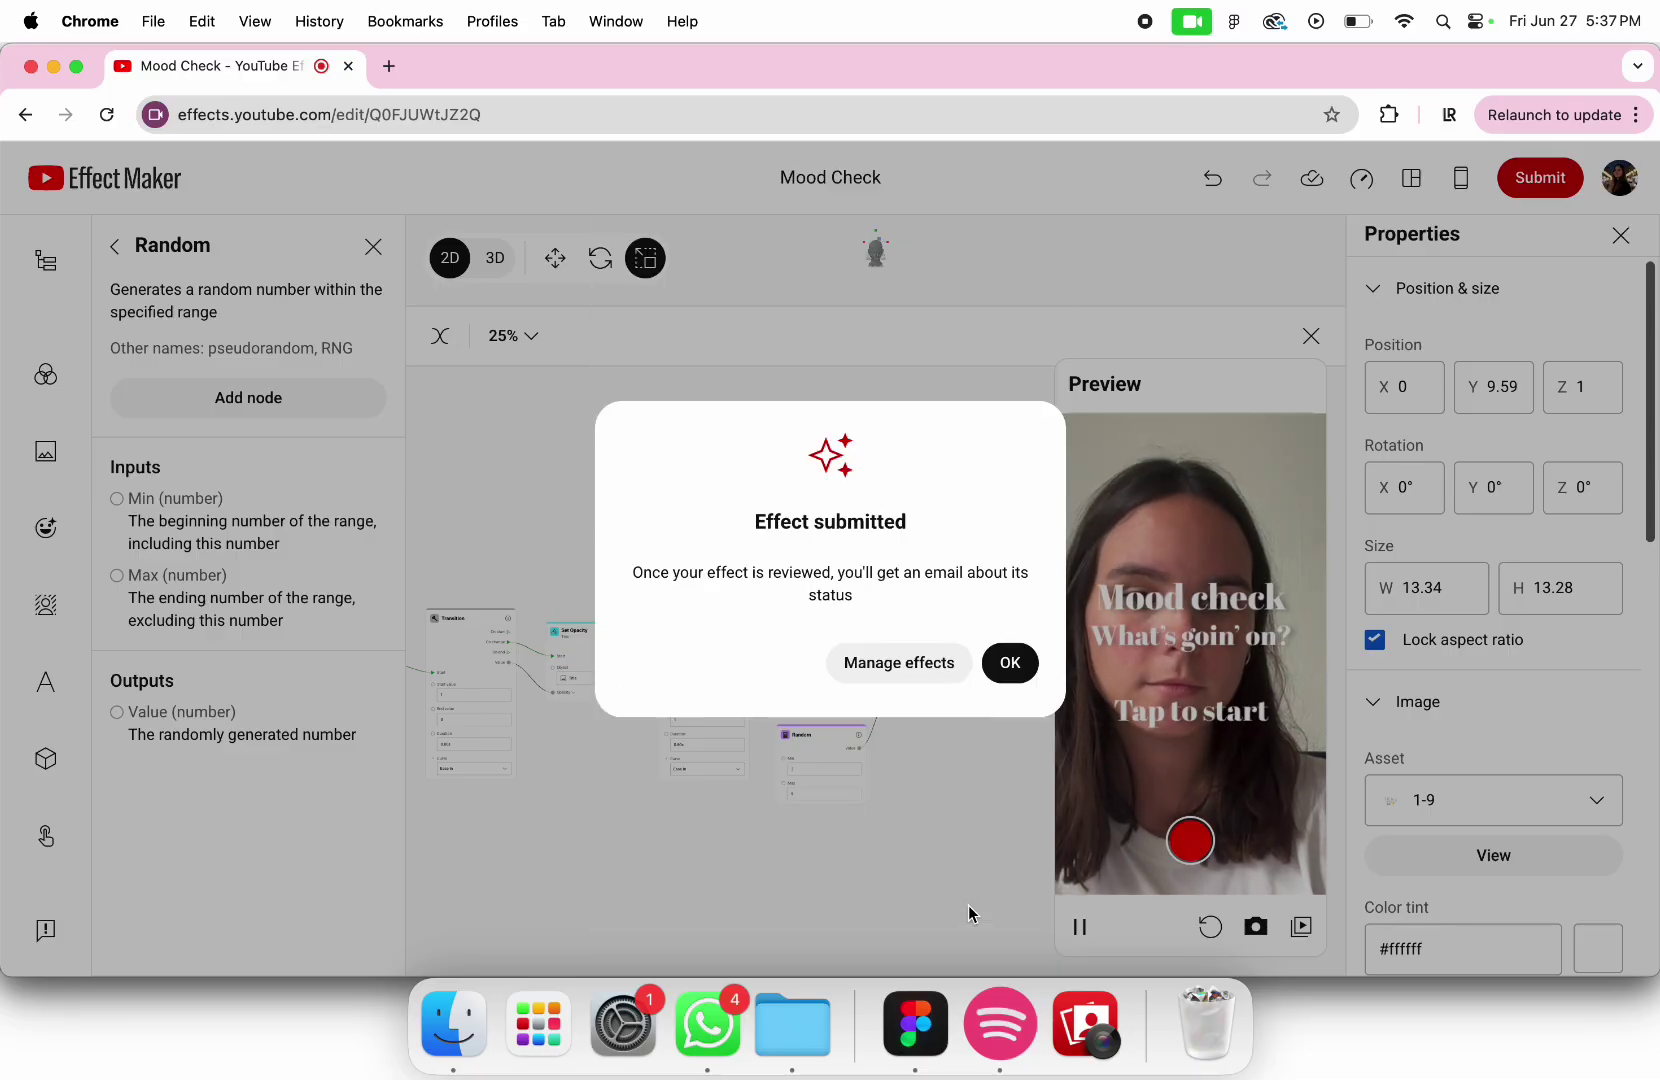
Open Manage effects to check Mood Check is In Review, expanding the What is going on? row
left_click(876, 664)
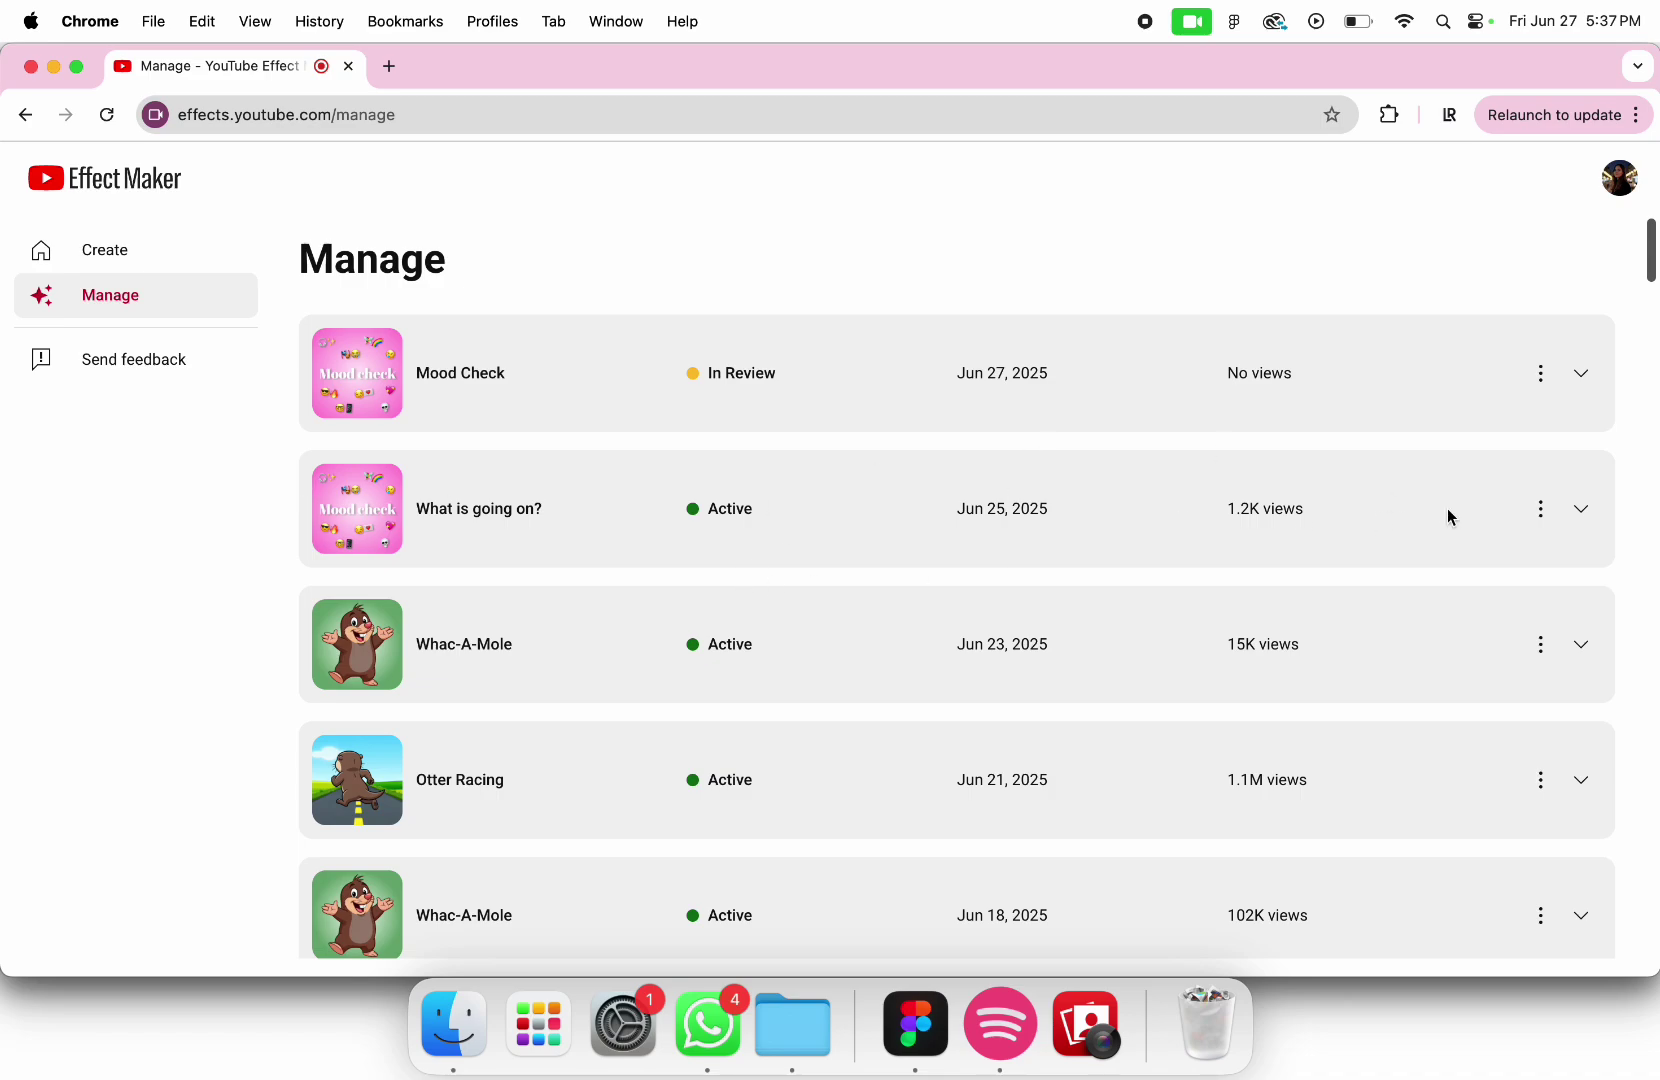
scroll(860, 772, "down", 5)
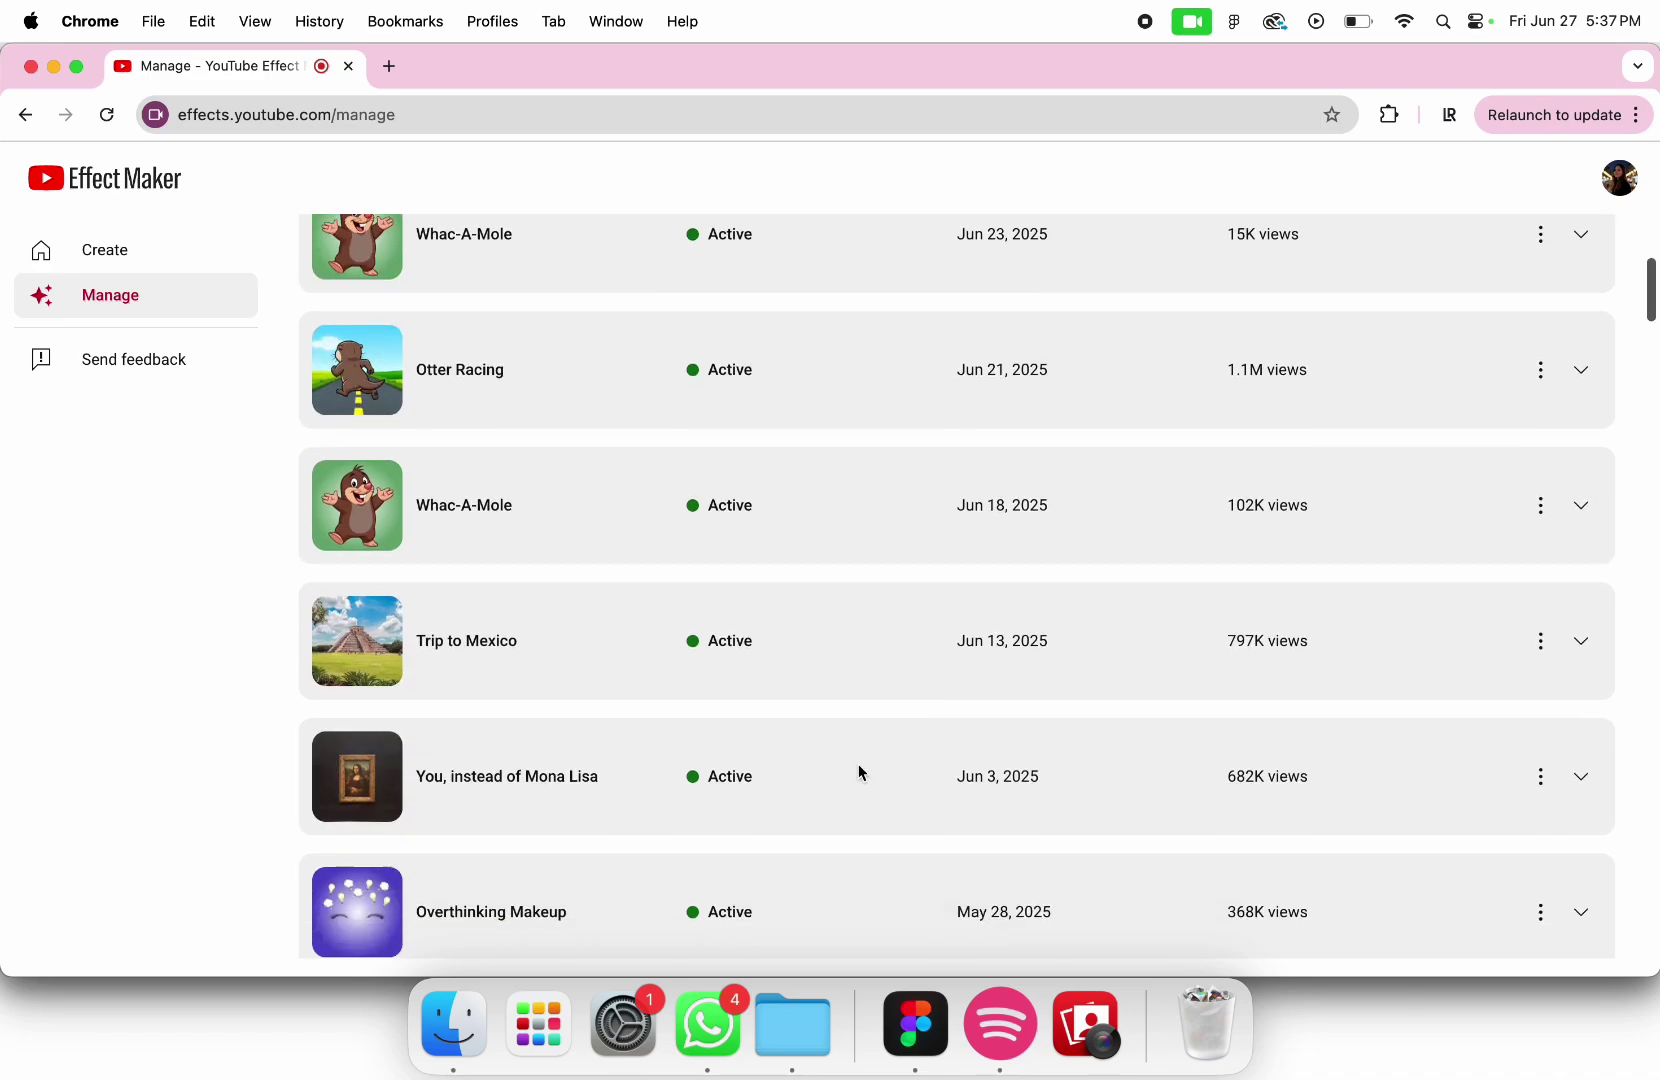
scroll(860, 772, "up", 5)
left_click(1582, 509)
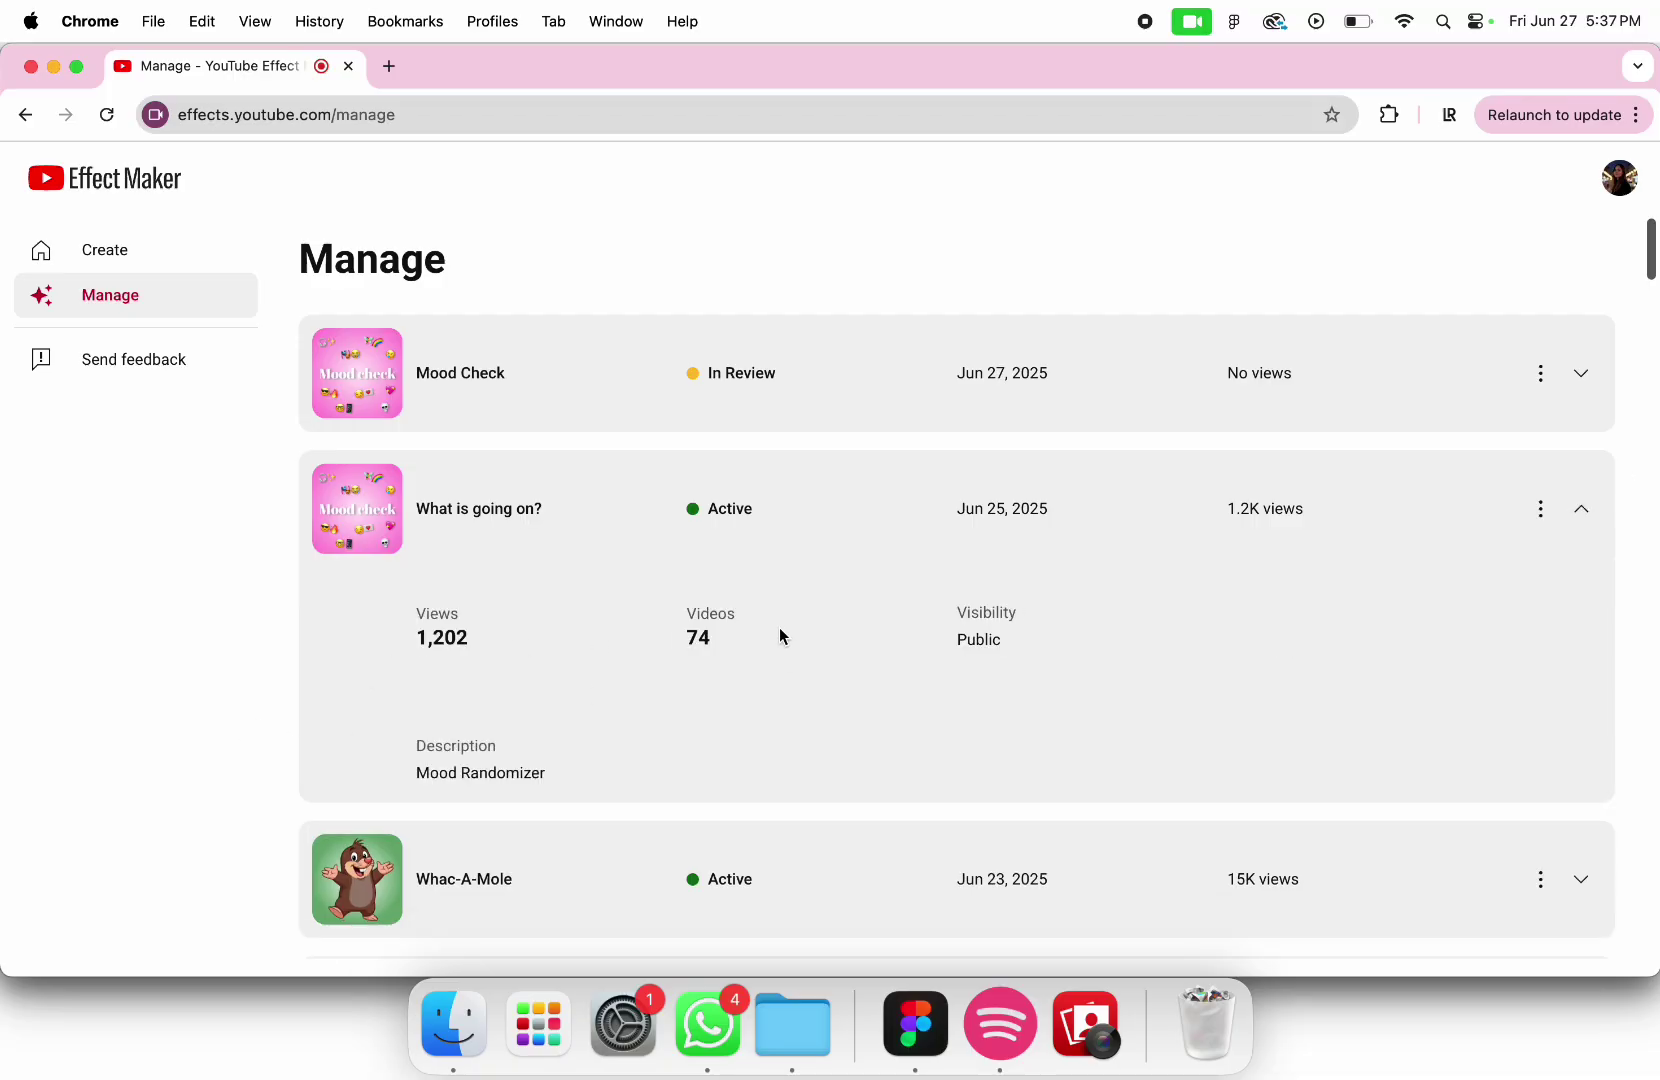
left_click(1593, 510)
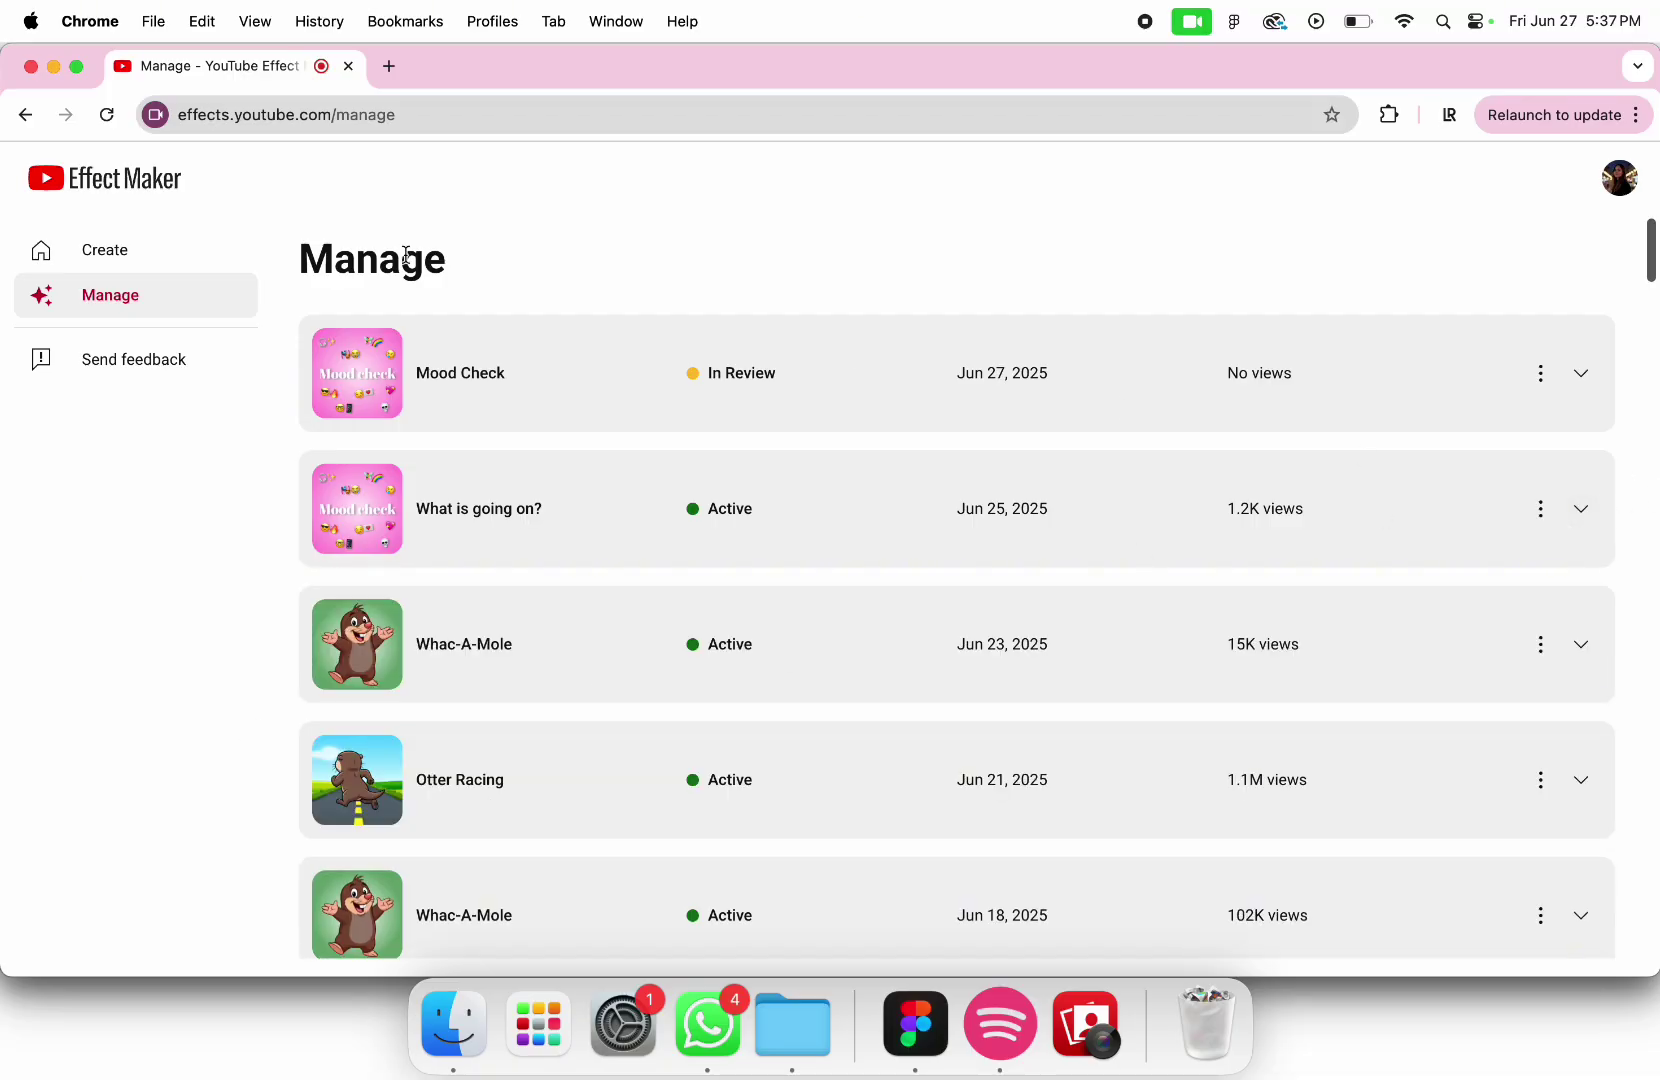
Check the Mood Check and What is going on? option menus, then return to the Create home page
left_click(116, 266)
left_click(100, 300)
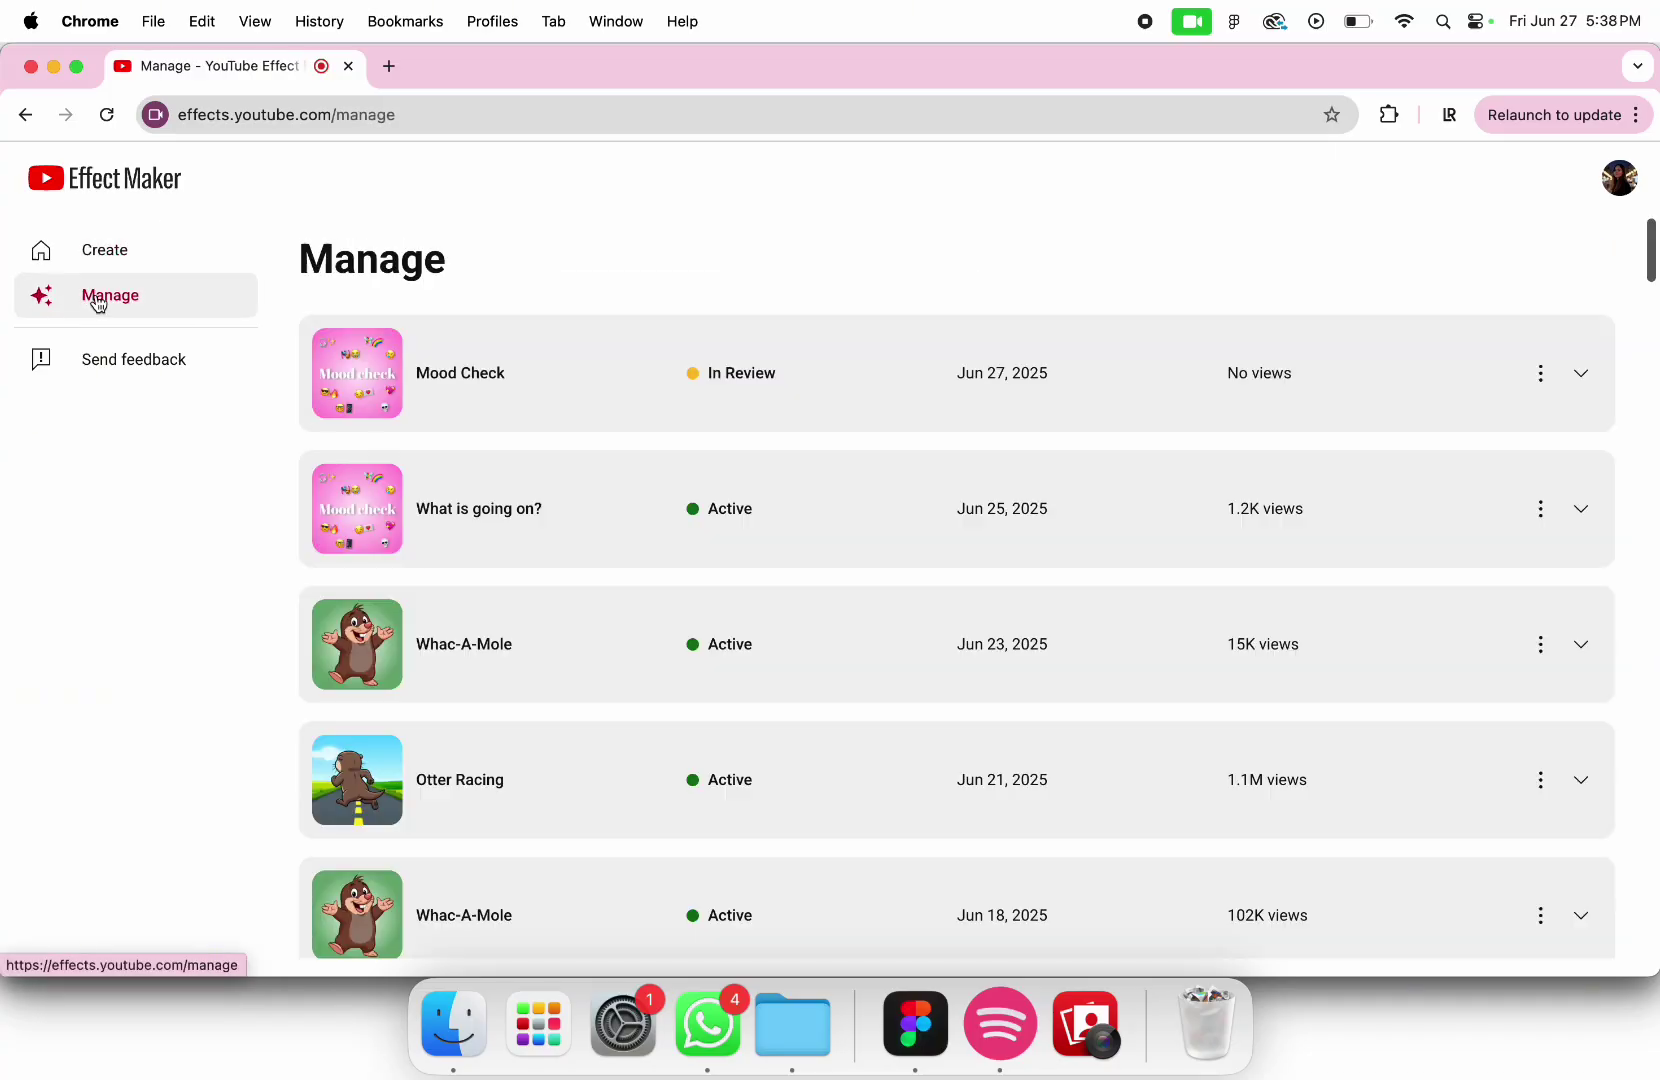
scroll(521, 860, "down", 2)
scroll(523, 862, "up", 2)
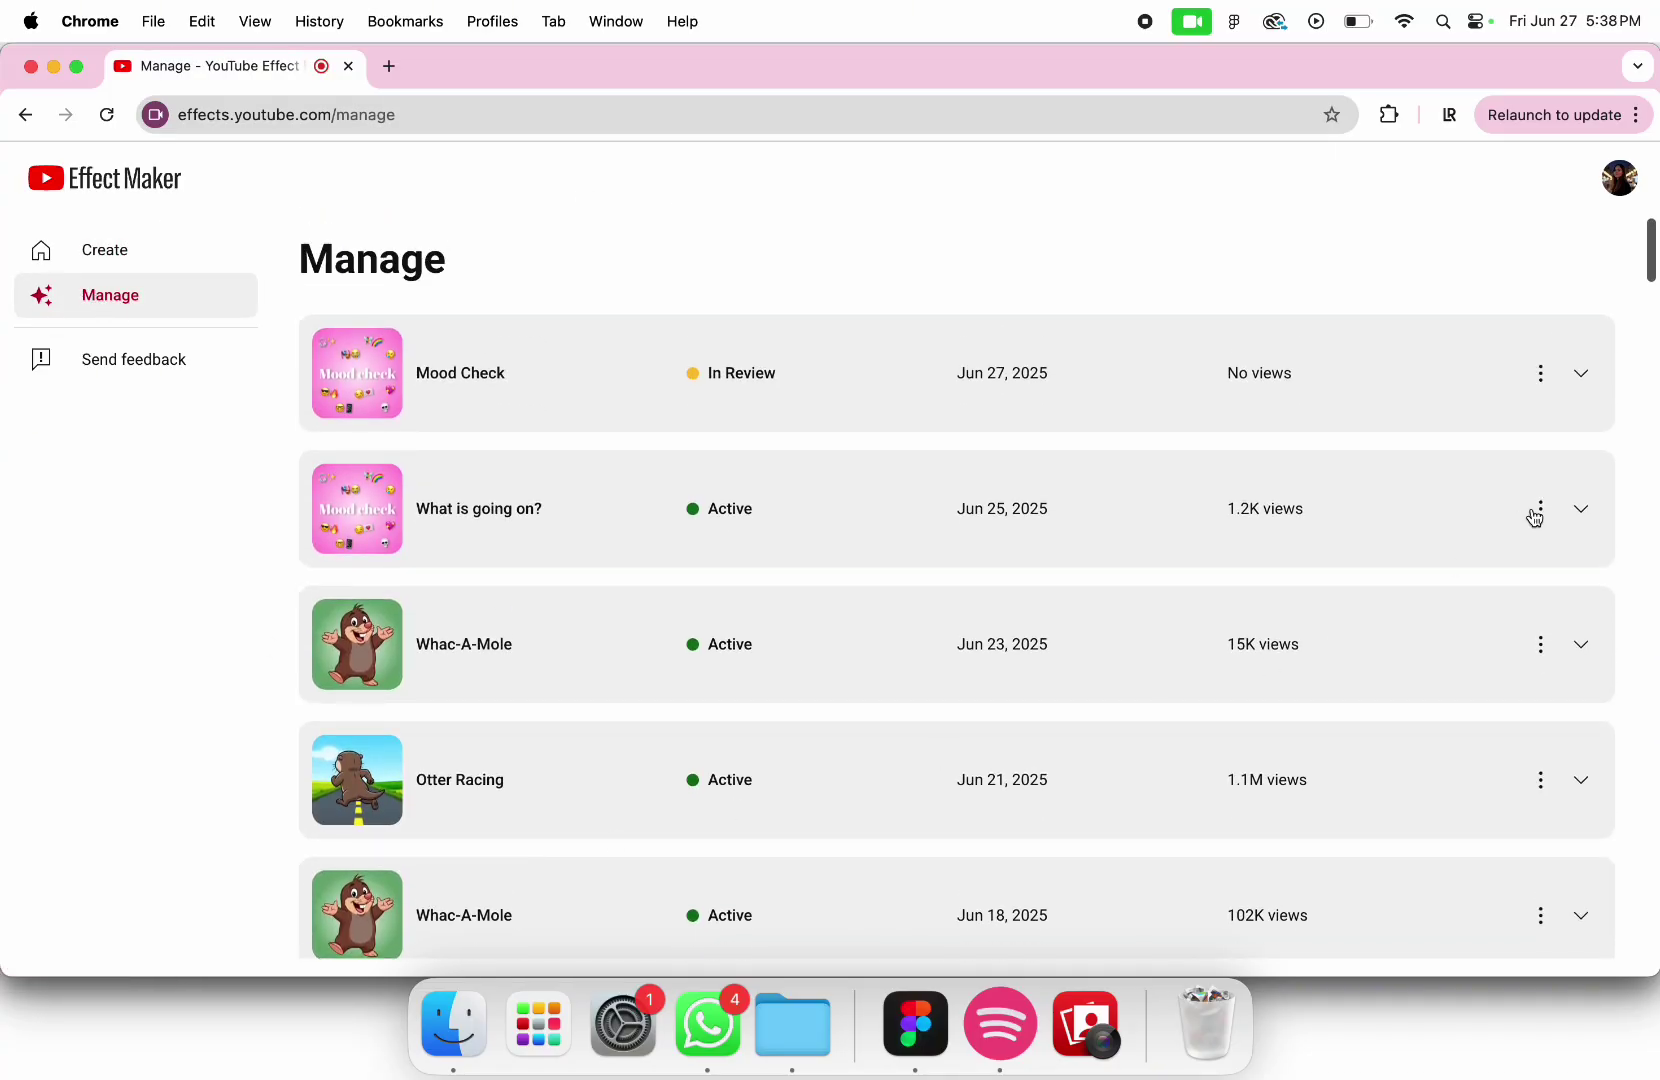
left_click(1543, 378)
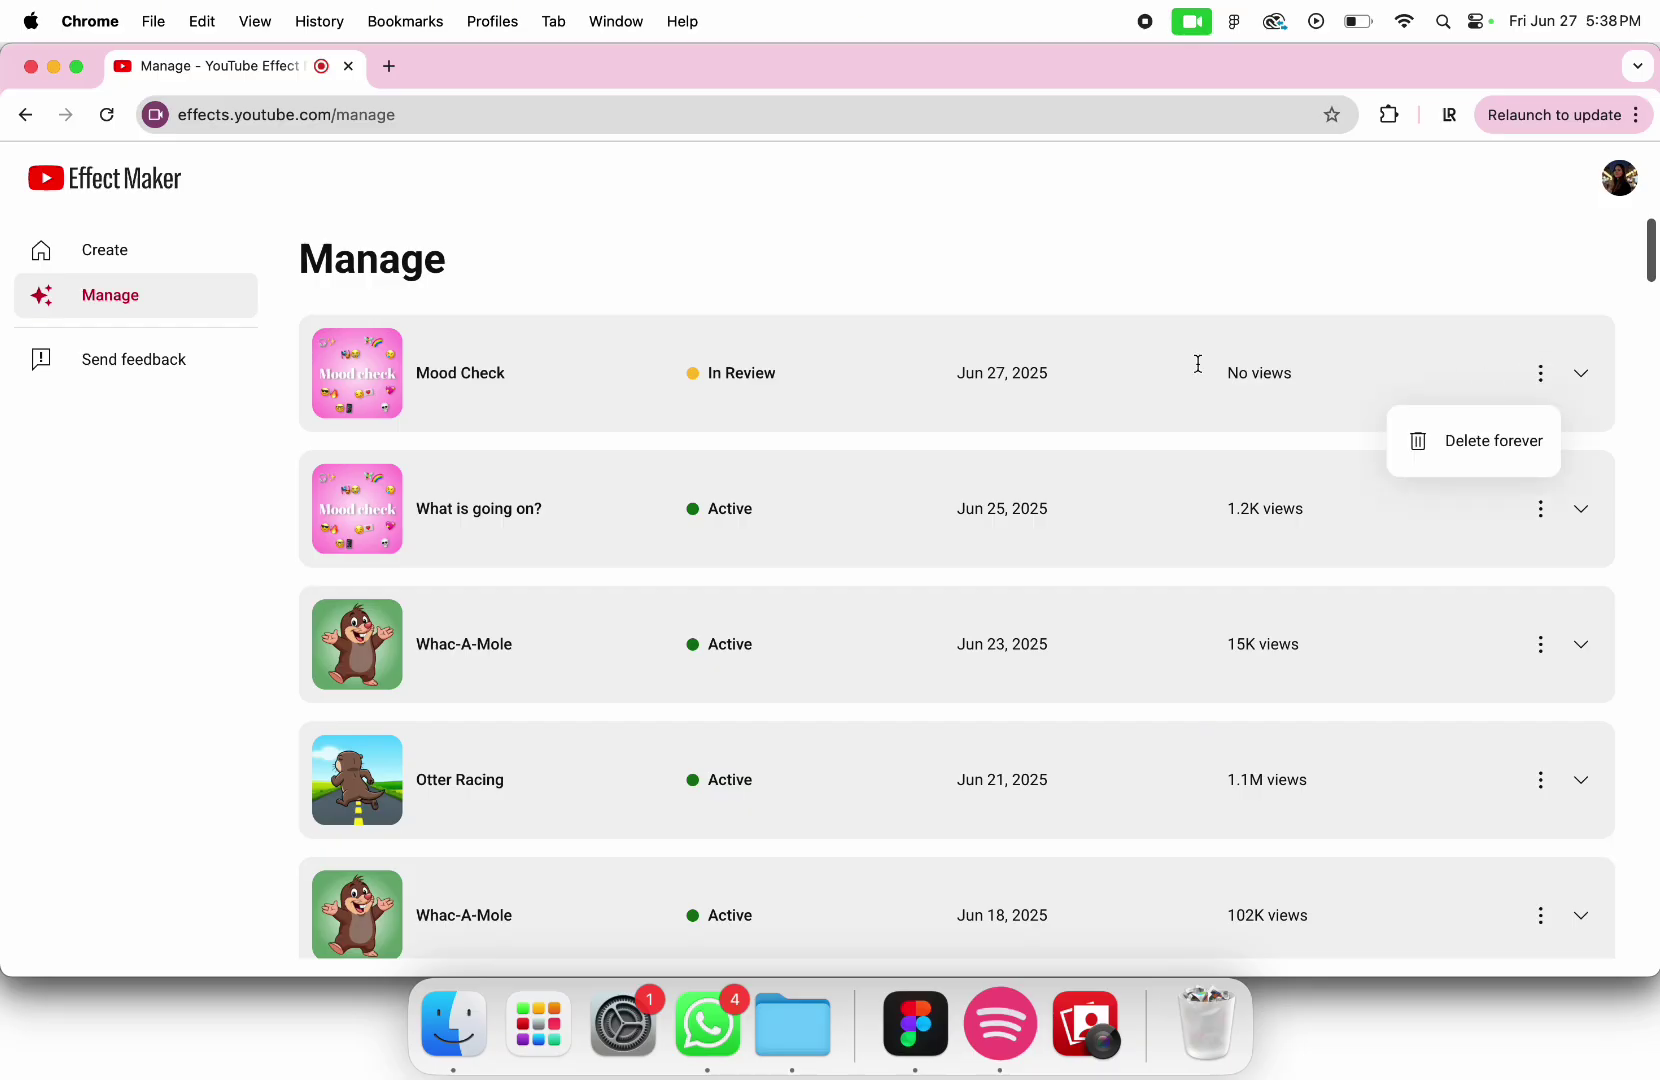
left_click(742, 412)
left_click(1541, 512)
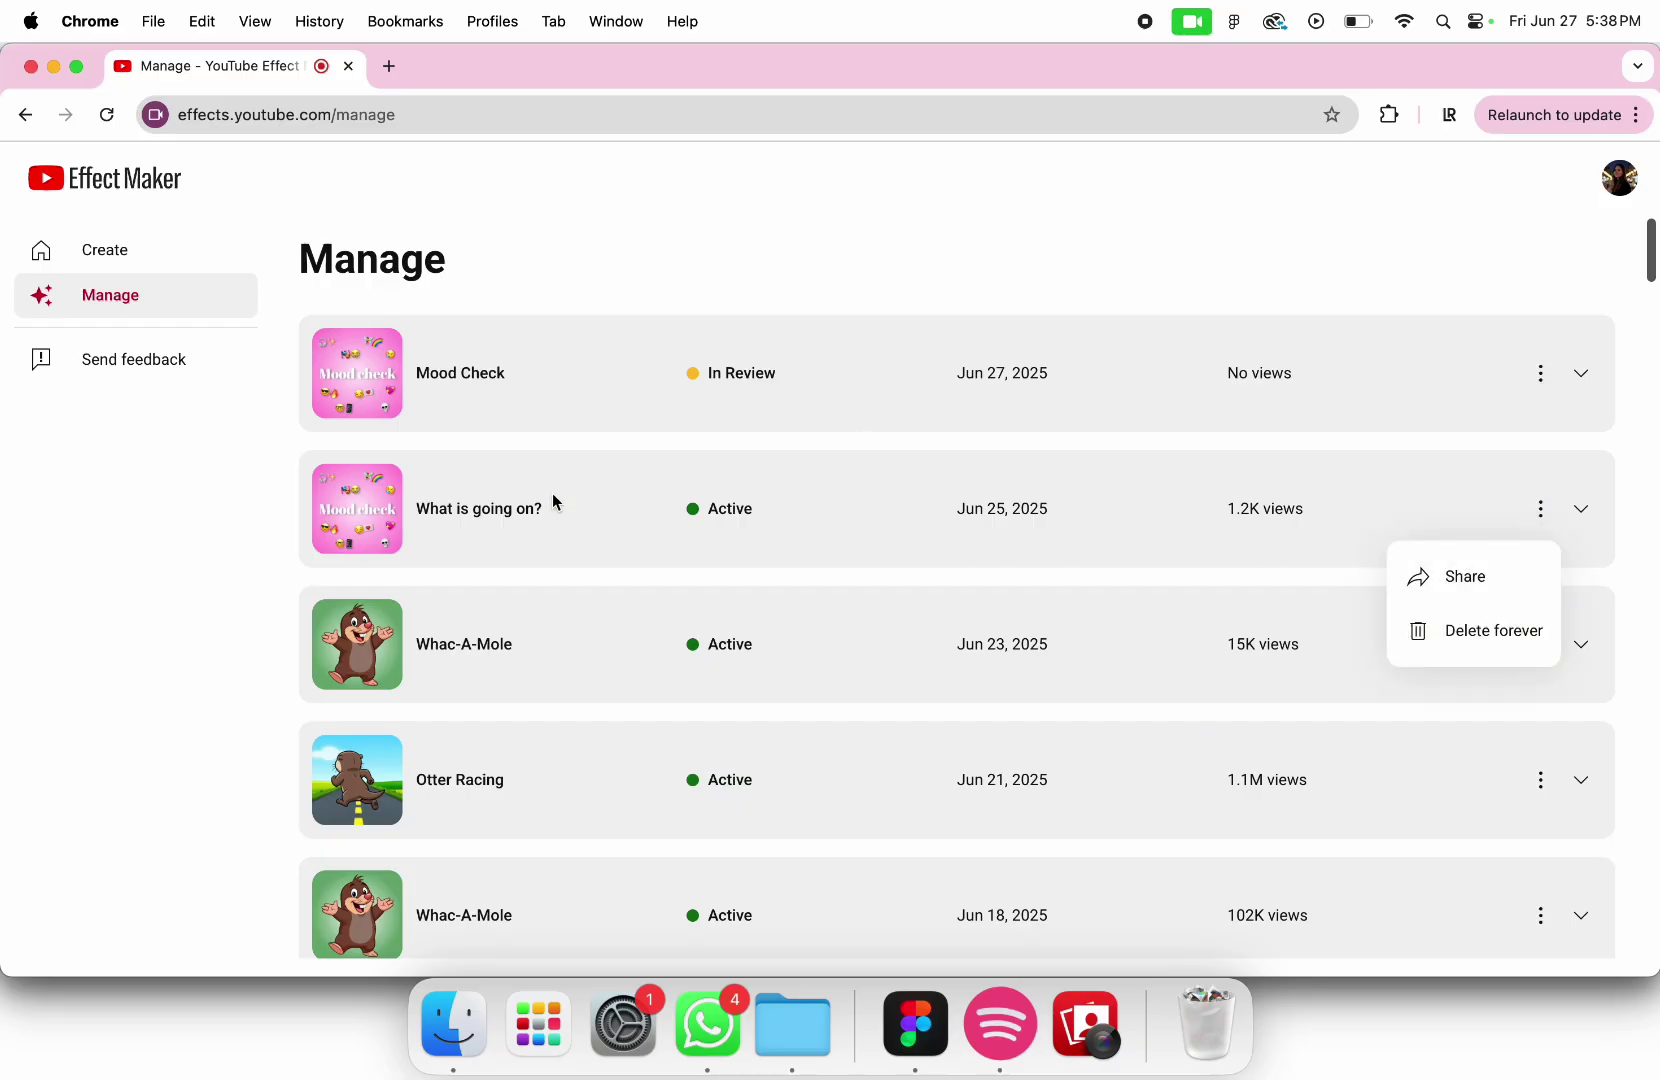
left_click(130, 238)
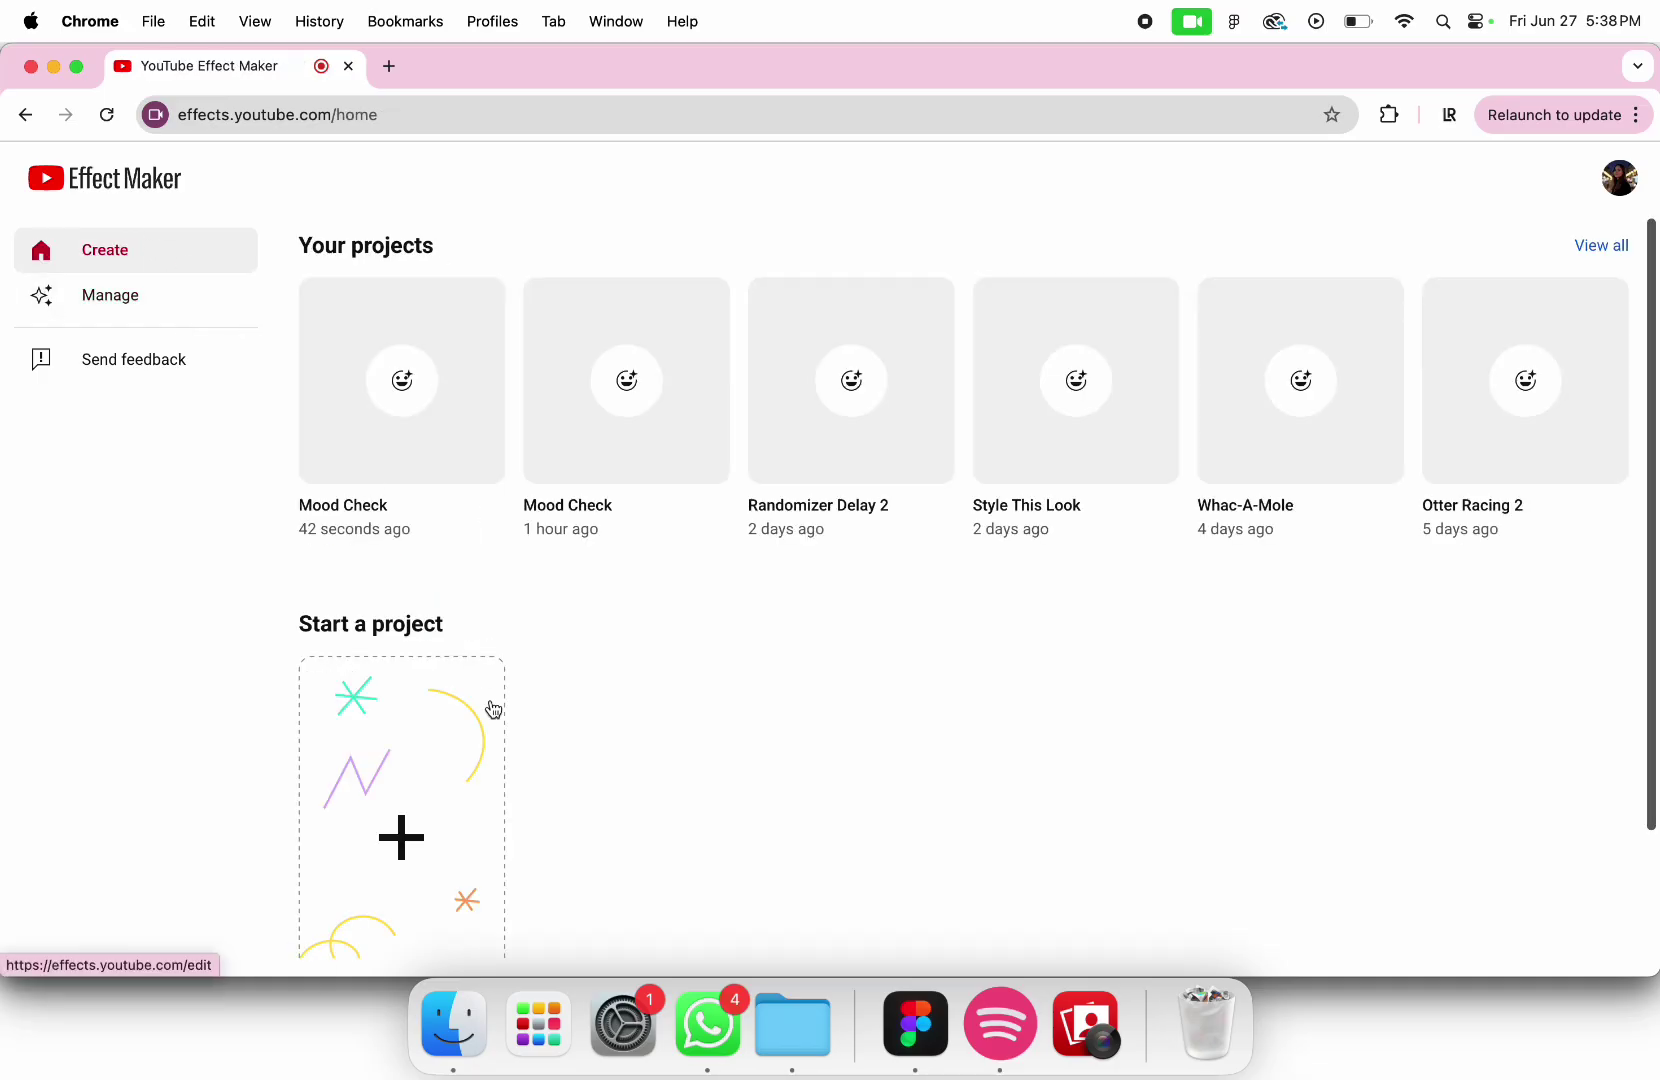
Create a new untitled effect project and bring up the live webcam feed in Photo Booth
left_click(362, 722)
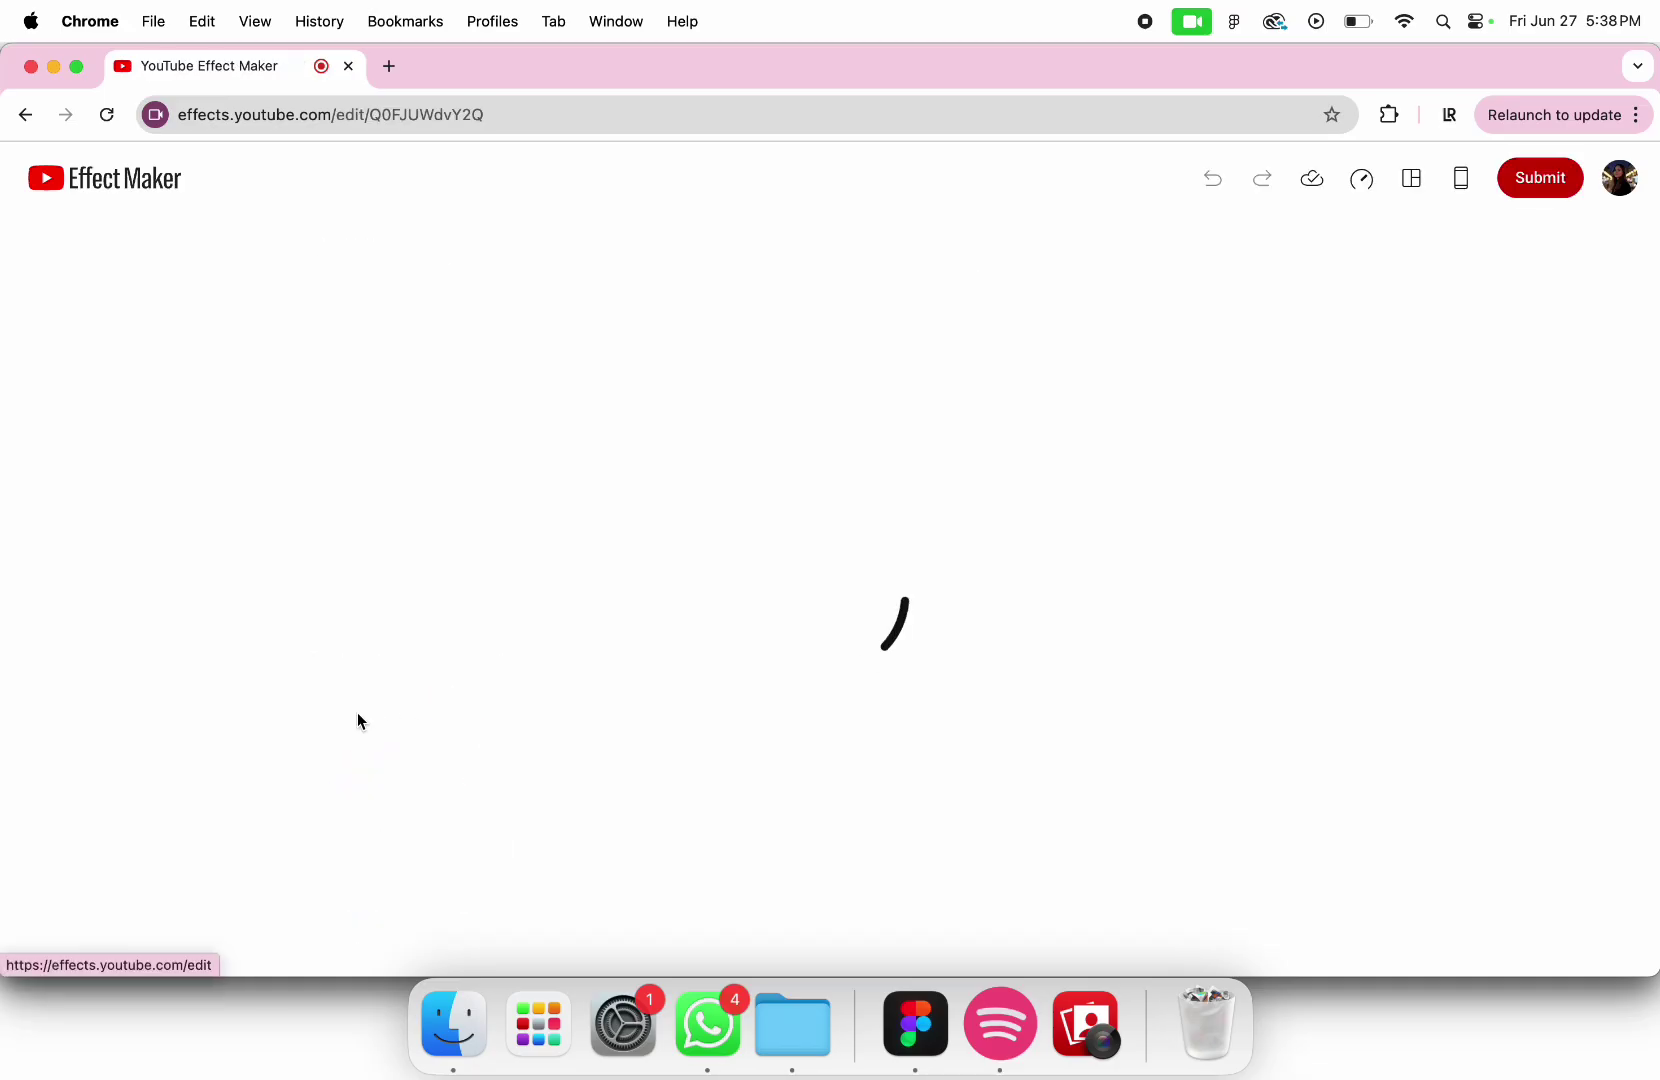
left_click(1088, 1037)
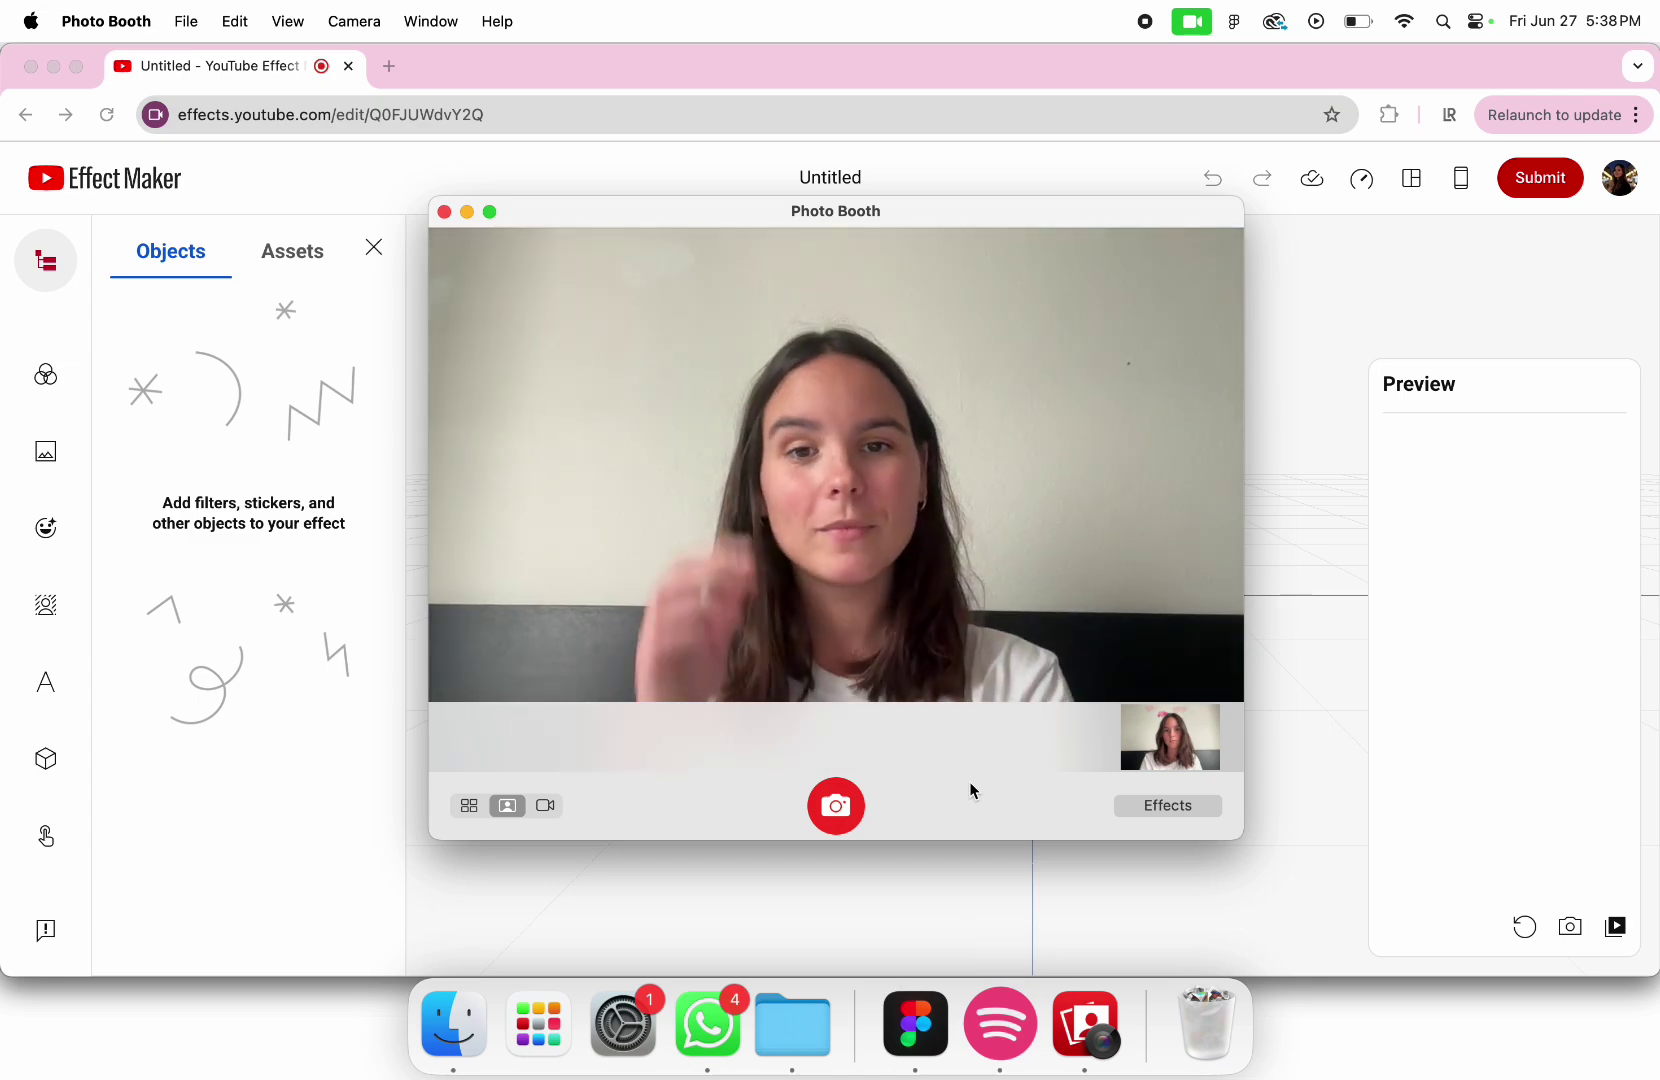